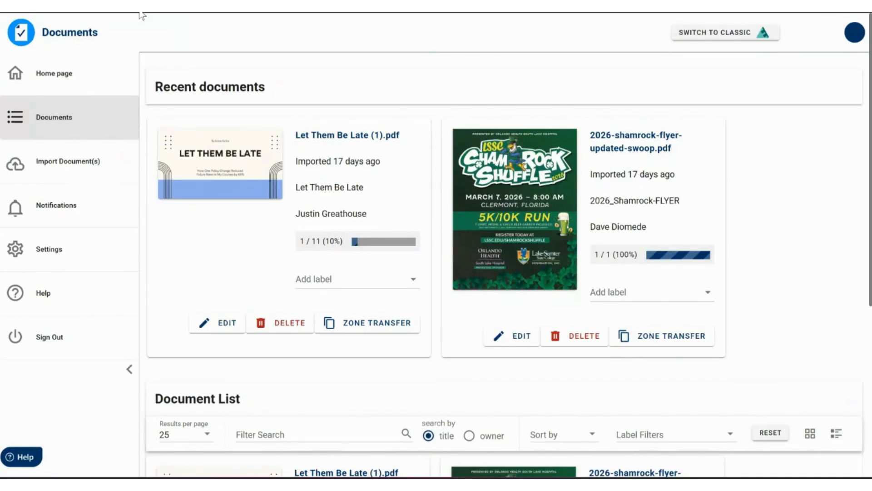
Import the EQPDFTrainingSampleFile05022025 PDF from the Demo Documents folder
{"action": "left_click", "coordinate": [81, 171]}
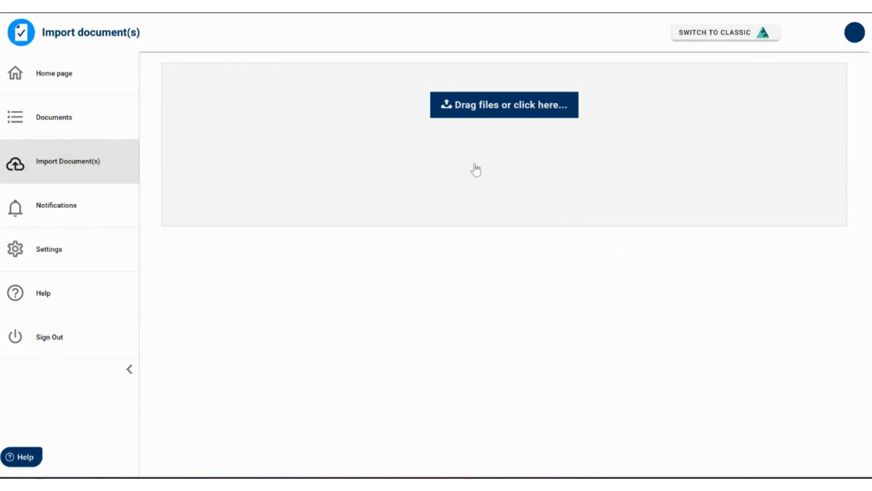
{"action": "key", "text": "alt+Tab"}
{"action": "left_click_drag", "start_coordinate": [454, 32], "coordinate": [743, 135]}
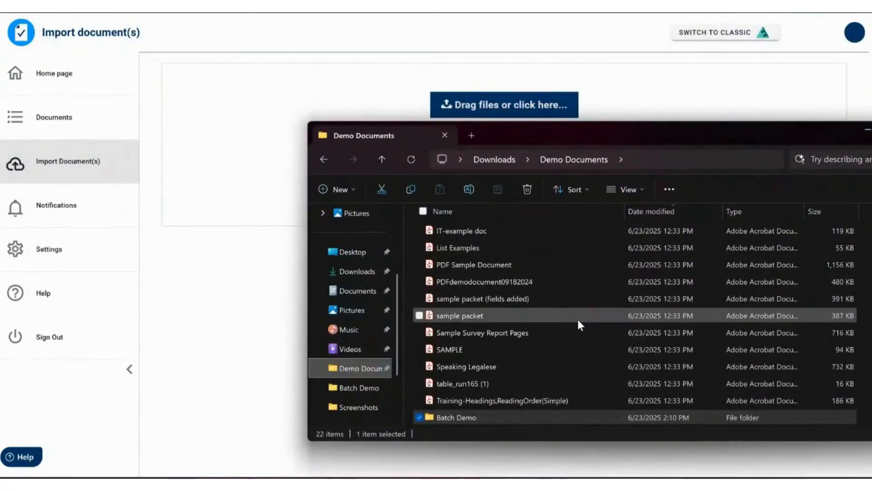
{"action": "scroll", "coordinate": [580, 323], "scroll_direction": "up", "scroll_amount": 2}
{"action": "left_click", "coordinate": [533, 308]}
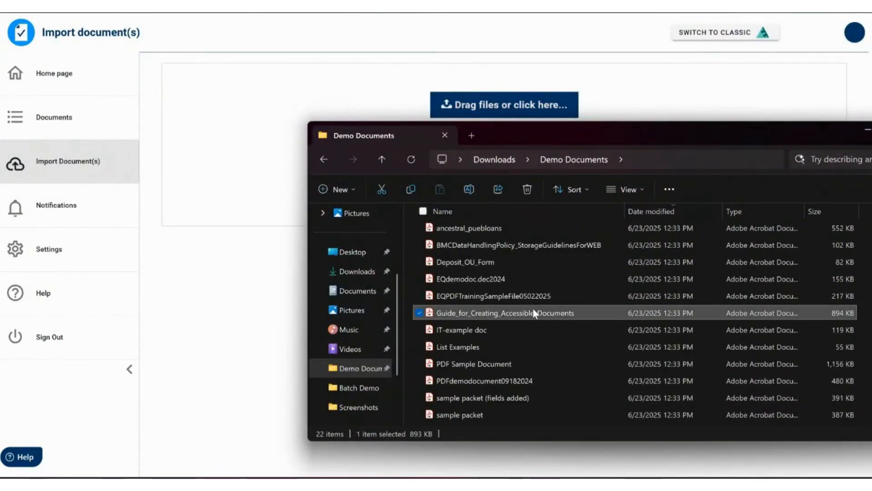
{"action": "left_click", "coordinate": [523, 298]}
{"action": "left_click_drag", "start_coordinate": [524, 299], "coordinate": [229, 113]}
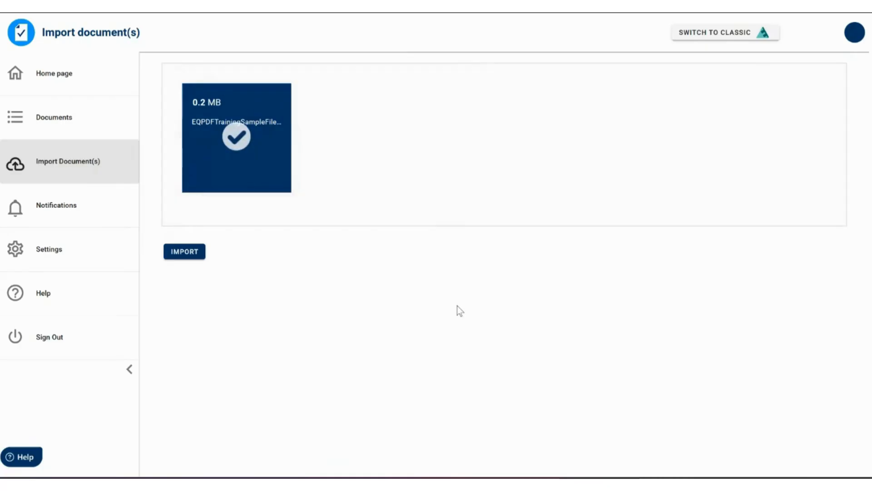
{"action": "mouse_move", "coordinate": [290, 152]}
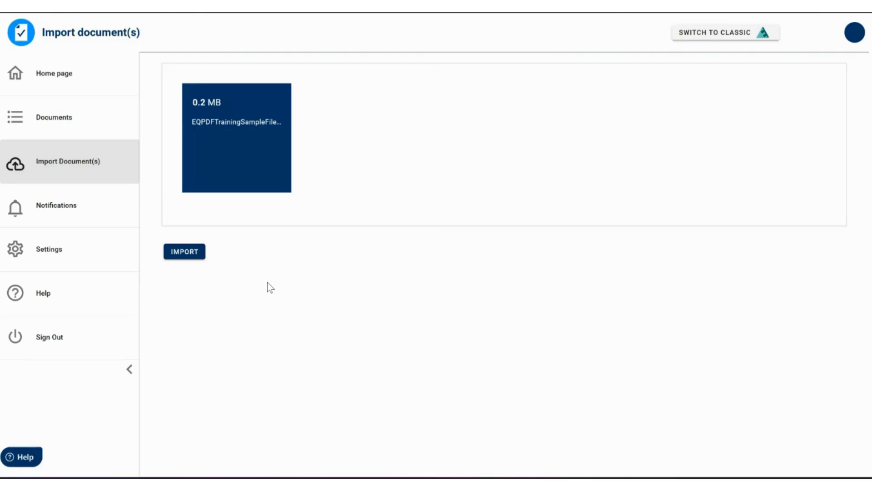
{"action": "left_click", "coordinate": [185, 255]}
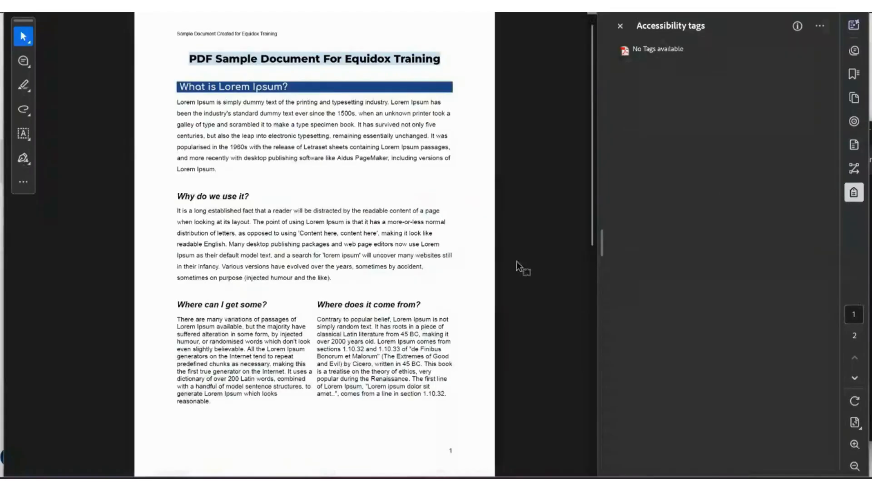
Inspect the accessibility tags of the original sample PDF in Acrobat
{"action": "left_click", "coordinate": [668, 51]}
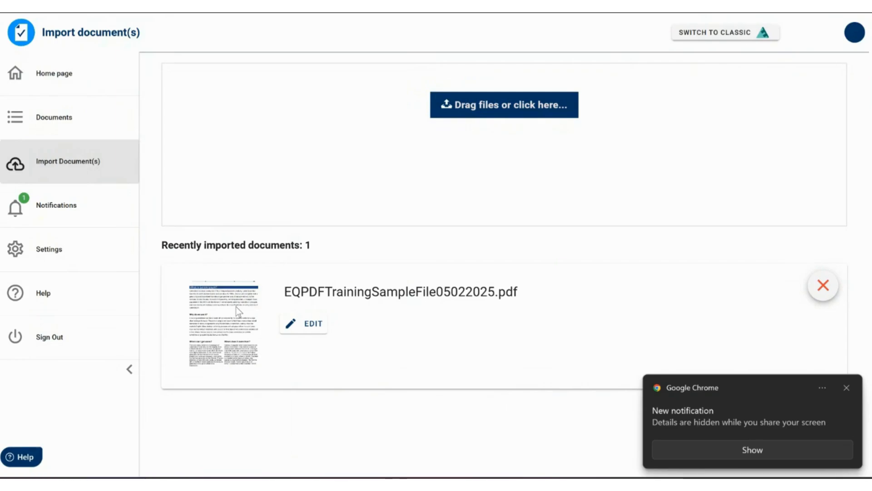
Browse the recent documents and the document list, and open the details of the imported EQPDFTrainingSampleFile05022025.pdf
{"action": "left_click", "coordinate": [68, 118]}
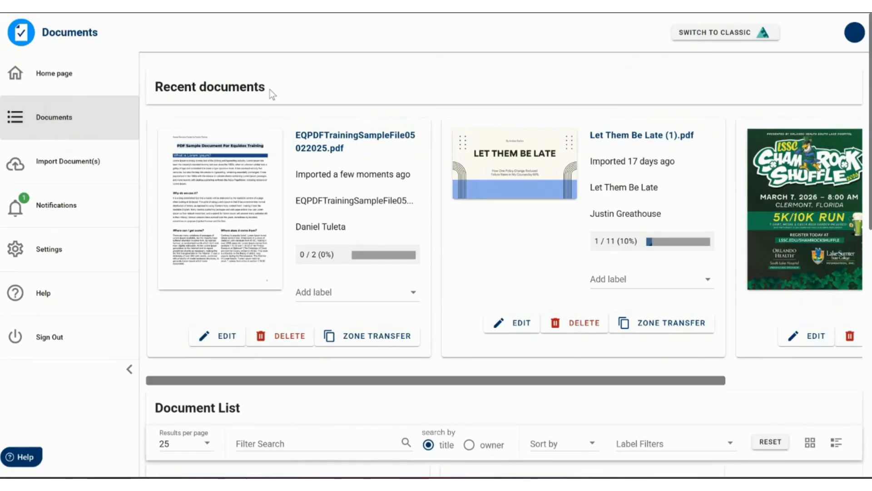
{"action": "left_click_drag", "start_coordinate": [256, 384], "coordinate": [601, 373]}
{"action": "left_click_drag", "start_coordinate": [518, 378], "coordinate": [200, 364]}
{"action": "scroll", "coordinate": [394, 276], "scroll_direction": "down", "scroll_amount": 12}
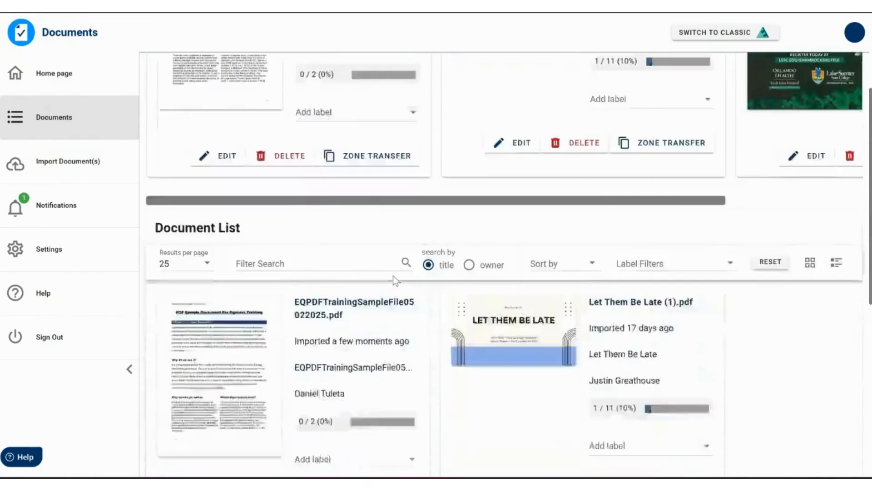
{"action": "scroll", "coordinate": [487, 289], "scroll_direction": "up", "scroll_amount": 9}
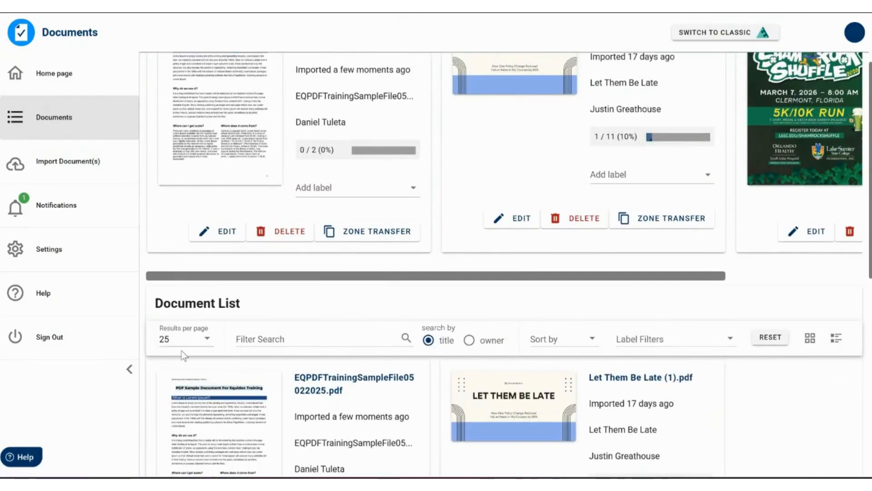
{"action": "scroll", "coordinate": [259, 327], "scroll_direction": "up", "scroll_amount": 3}
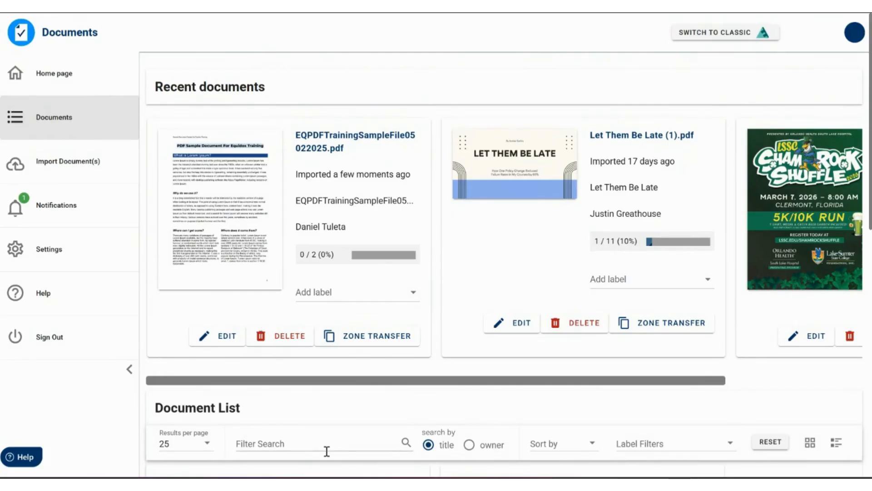
{"action": "scroll", "coordinate": [411, 409], "scroll_direction": "down", "scroll_amount": 3}
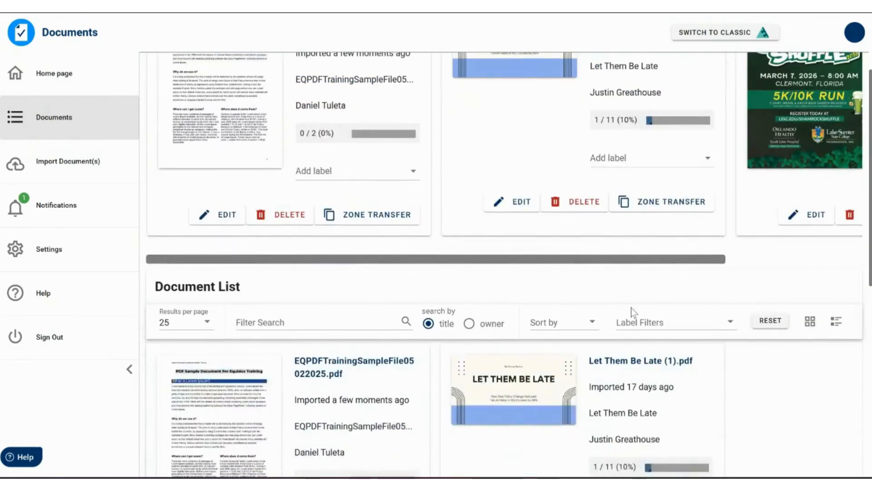
{"action": "scroll", "coordinate": [442, 347], "scroll_direction": "up", "scroll_amount": 3}
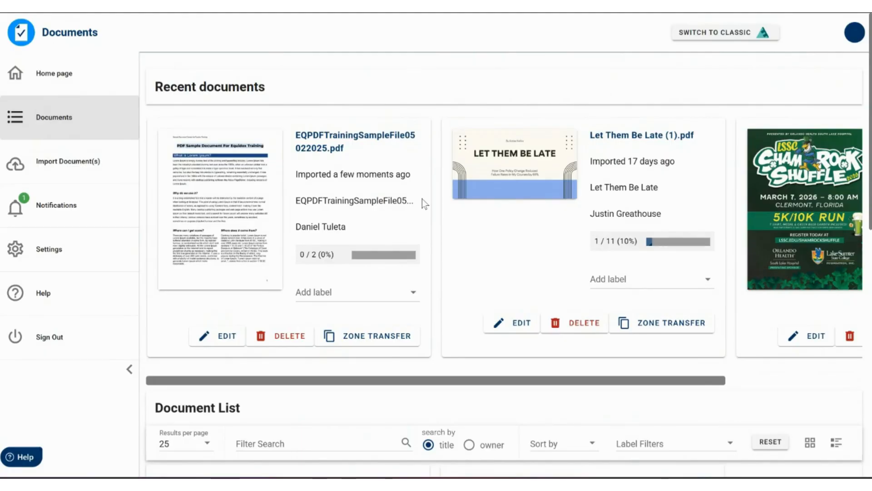
{"action": "left_click", "coordinate": [221, 190]}
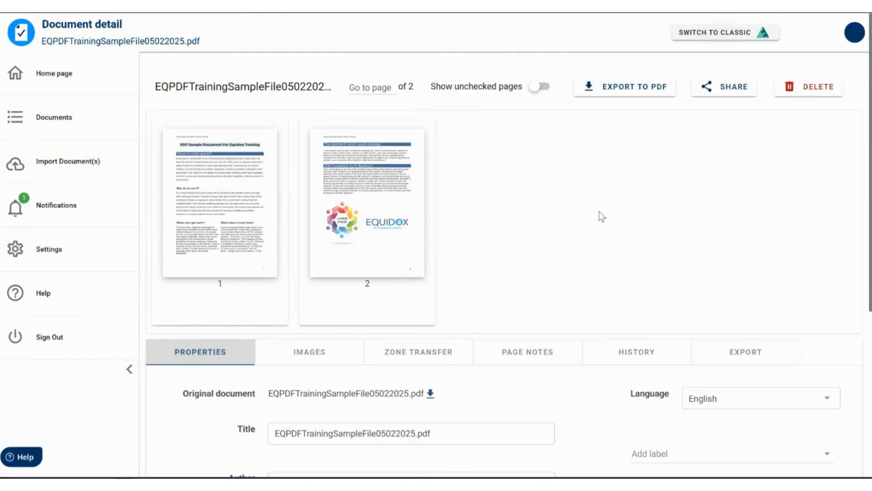
Switch to the Google Meet call, admit the waiting participant, and return to the Equidox document details
{"action": "left_click", "coordinate": [77, 7]}
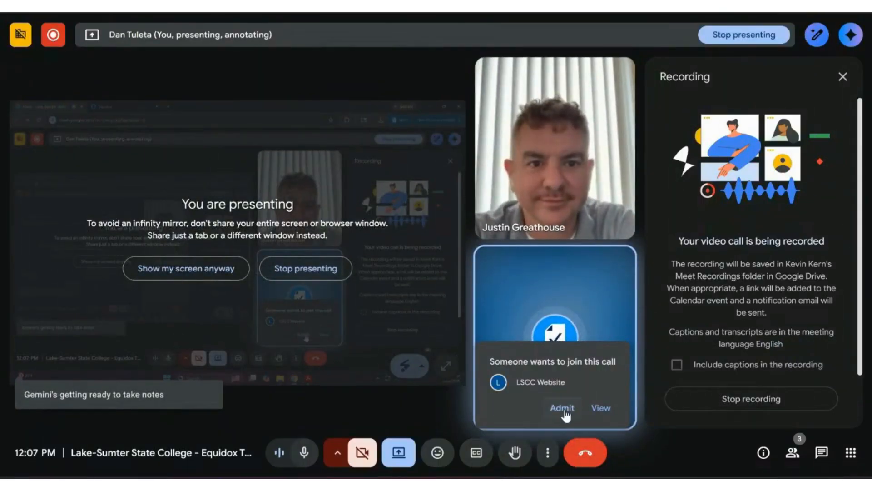
{"action": "left_click", "coordinate": [563, 409]}
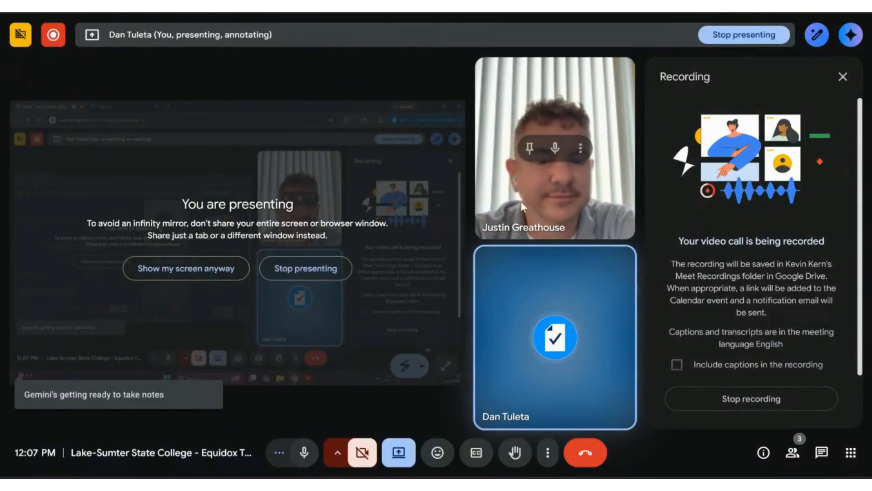
{"action": "left_click", "coordinate": [851, 34]}
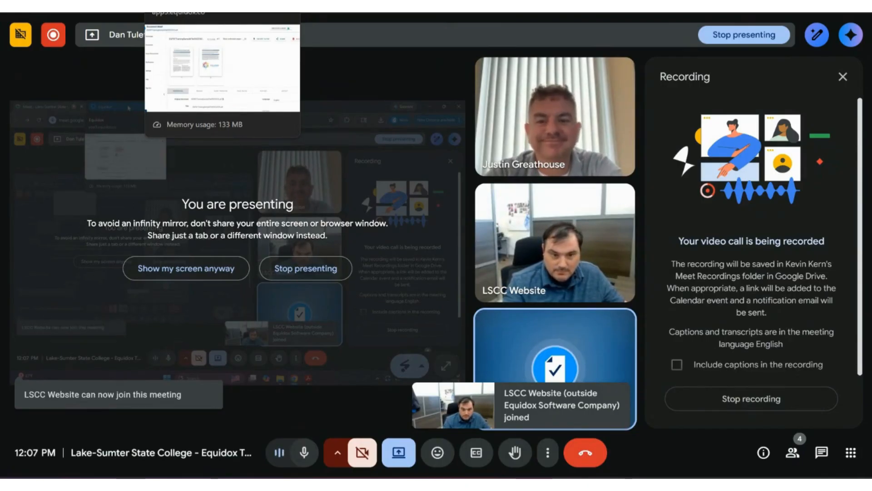
{"action": "left_click", "coordinate": [227, 1]}
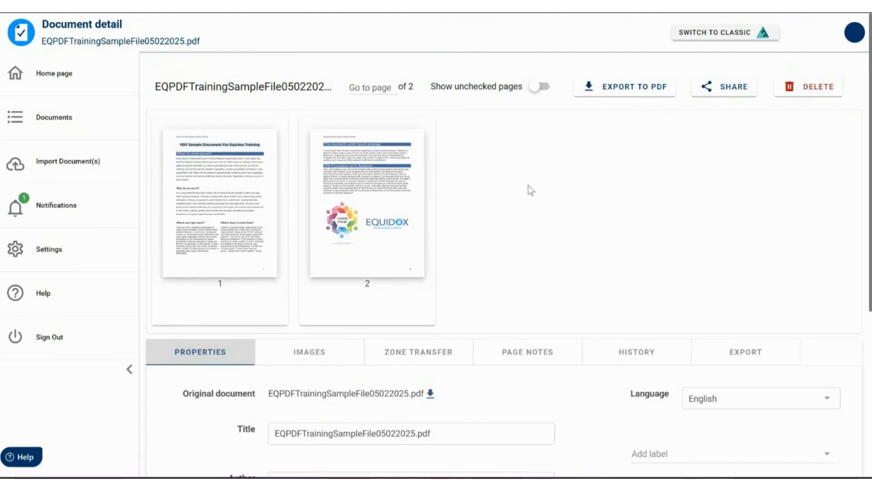
Look at the options for sharing the document with people or a group, and close them without sharing
{"action": "left_click", "coordinate": [734, 93]}
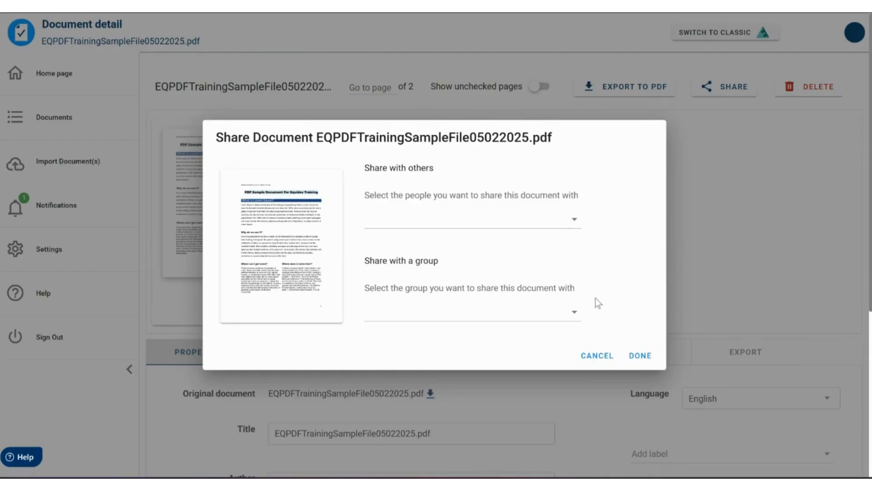
{"action": "left_click", "coordinate": [600, 358]}
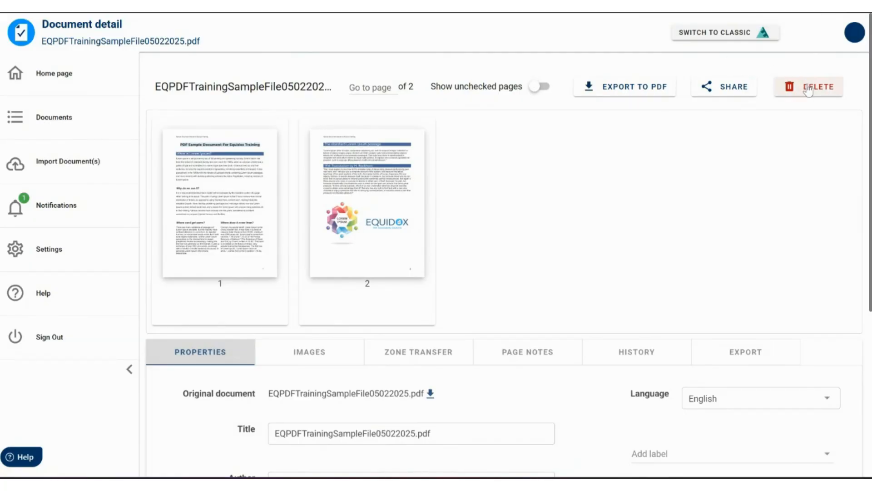
Change the document's title property to "Equidox PDF Training Sample File"
{"action": "scroll", "coordinate": [297, 309], "scroll_direction": "down", "scroll_amount": 3}
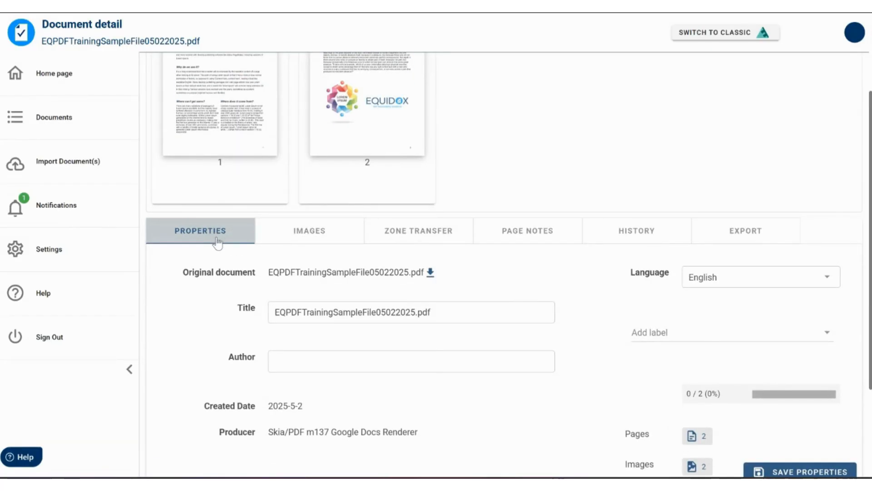
{"action": "triple_click", "coordinate": [358, 312]}
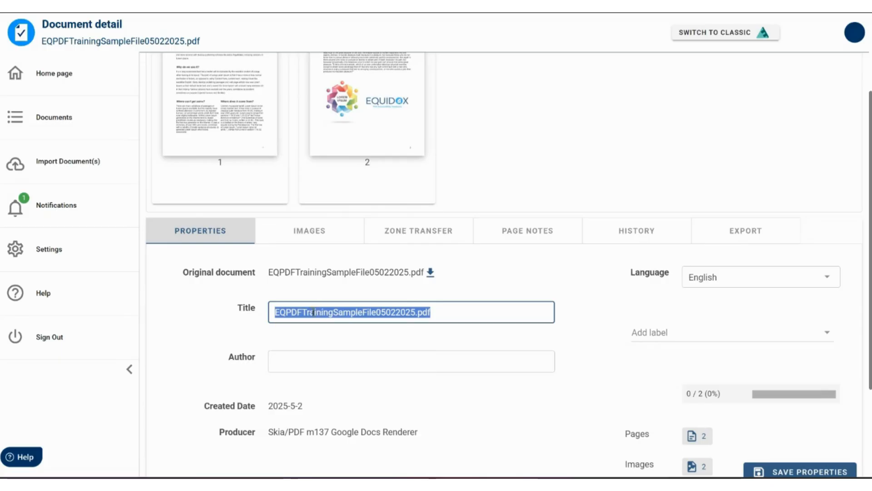
{"action": "left_click", "coordinate": [285, 313]}
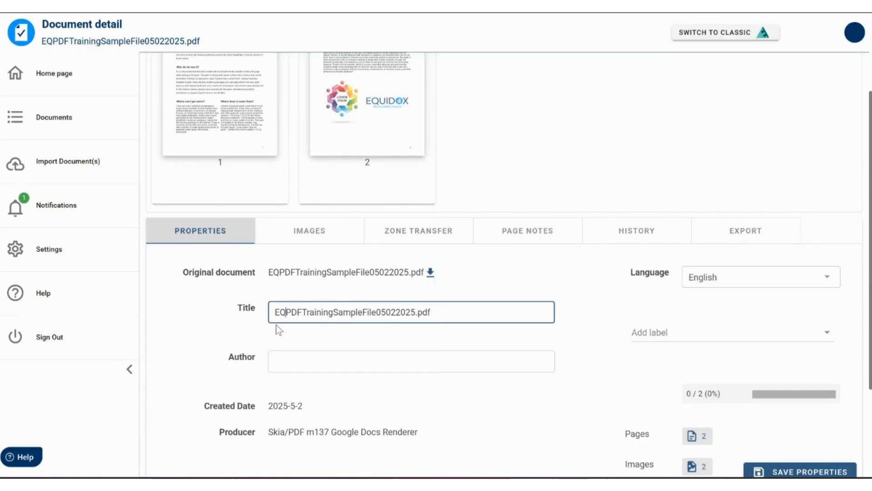
{"action": "key", "text": "BackSpace"}
{"action": "type", "text": "quidox"}
{"action": "key", "text": "Right"}
{"action": "key", "text": "Right"}
{"action": "key", "text": "Right"}
{"action": "key", "text": "Right"}
{"action": "key", "text": "Right"}
{"action": "key", "text": "Right"}
{"action": "key", "text": "Right"}
{"action": "key", "text": "Right"}
{"action": "key", "text": "Right"}
{"action": "key", "text": "Right"}
{"action": "key", "text": "Right"}
{"action": "key", "text": "Right"}
{"action": "key", "text": "Right"}
{"action": "key", "text": "Right"}
{"action": "key", "text": "Right"}
{"action": "key", "text": "Right"}
{"action": "key", "text": "Right"}
{"action": "key", "text": "Right"}
{"action": "key", "text": "Right"}
{"action": "key", "text": "Right"}
{"action": "key", "text": "Right"}
{"action": "key", "text": "Delete"}
{"action": "key", "text": "Delete"}
{"action": "key", "text": "Delete"}
{"action": "key", "text": "Delete"}
{"action": "key", "text": "Delete"}
{"action": "key", "text": "Delete"}
{"action": "key", "text": "Delete"}
{"action": "key", "text": "Delete"}
{"action": "key", "text": "Delete"}
{"action": "key", "text": "Delete"}
{"action": "key", "text": "Delete"}
{"action": "key", "text": "Delete"}
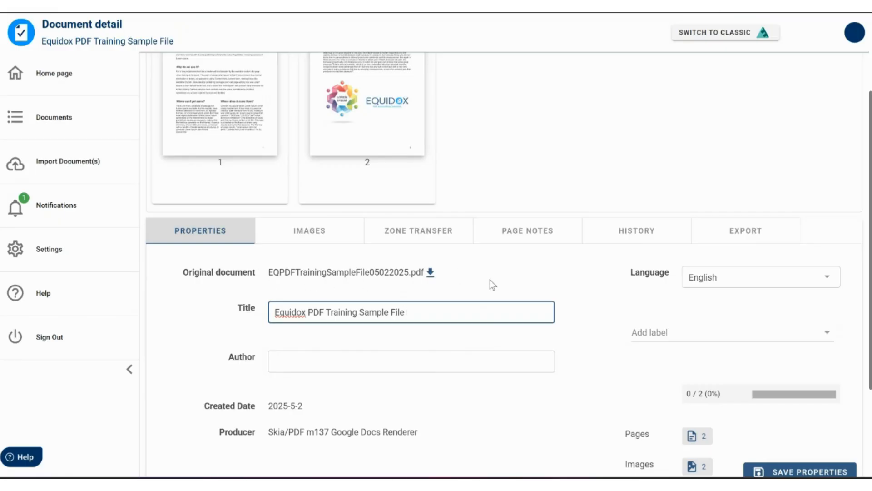
Examine the author property and the languages available for the document without changing either
{"action": "left_click", "coordinate": [424, 370]}
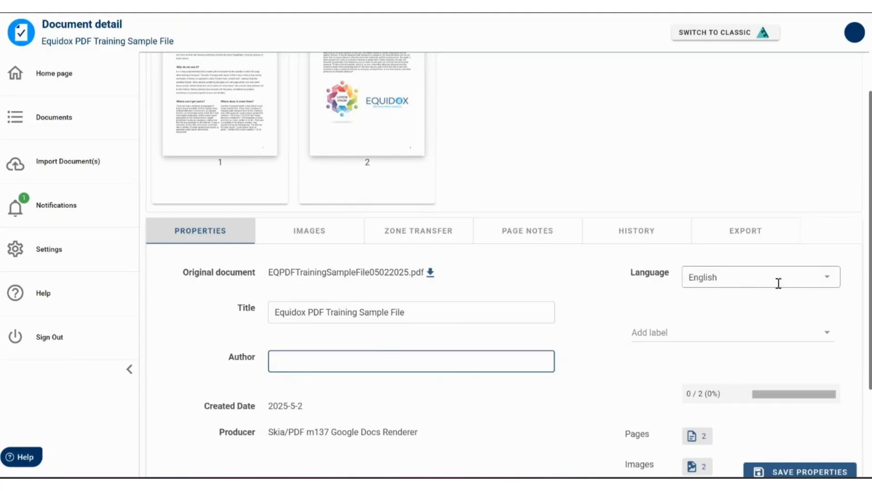
{"action": "left_click", "coordinate": [827, 282]}
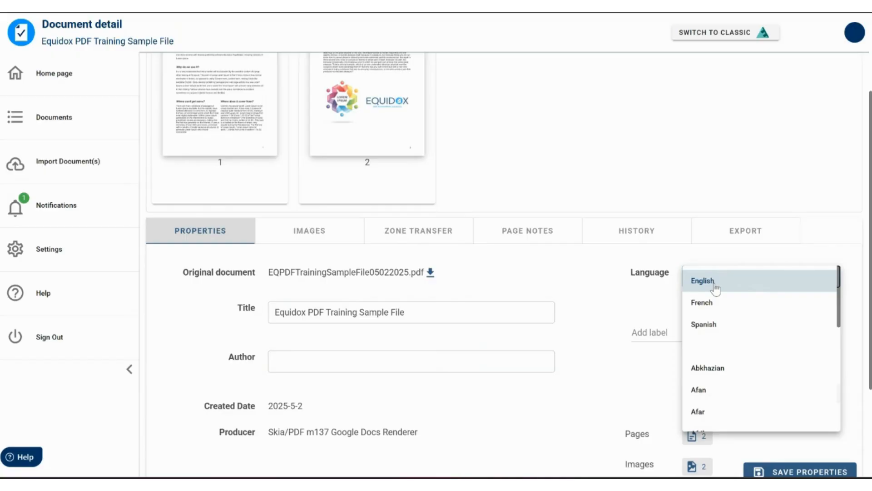
{"action": "scroll", "coordinate": [720, 319], "scroll_direction": "down", "scroll_amount": 1}
{"action": "scroll", "coordinate": [722, 314], "scroll_direction": "down", "scroll_amount": 5}
{"action": "scroll", "coordinate": [732, 295], "scroll_direction": "down", "scroll_amount": 10}
{"action": "scroll", "coordinate": [733, 294], "scroll_direction": "down", "scroll_amount": 7}
{"action": "scroll", "coordinate": [734, 294], "scroll_direction": "down", "scroll_amount": 6}
{"action": "scroll", "coordinate": [736, 294], "scroll_direction": "up", "scroll_amount": 3}
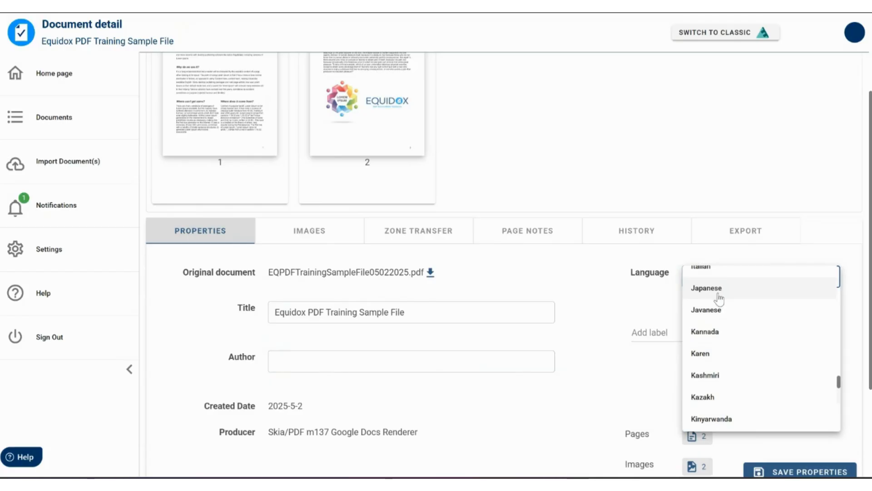
{"action": "scroll", "coordinate": [737, 315], "scroll_direction": "up", "scroll_amount": 15}
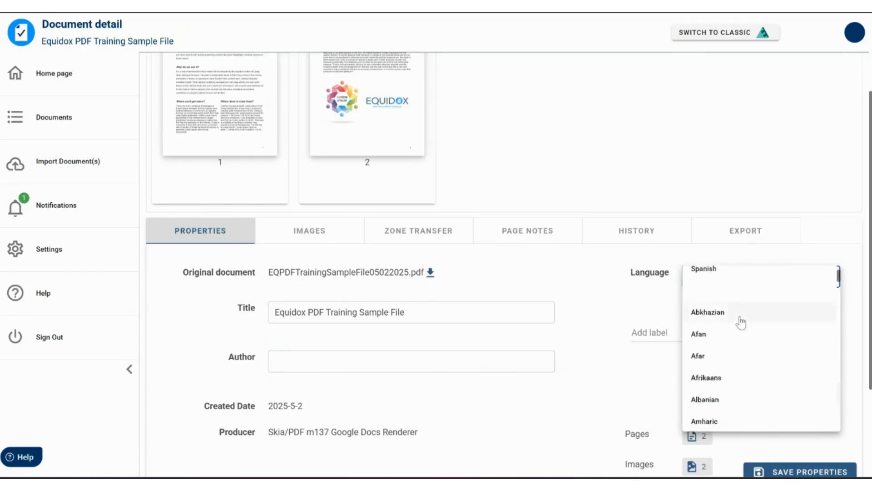
{"action": "scroll", "coordinate": [741, 323], "scroll_direction": "up", "scroll_amount": 2}
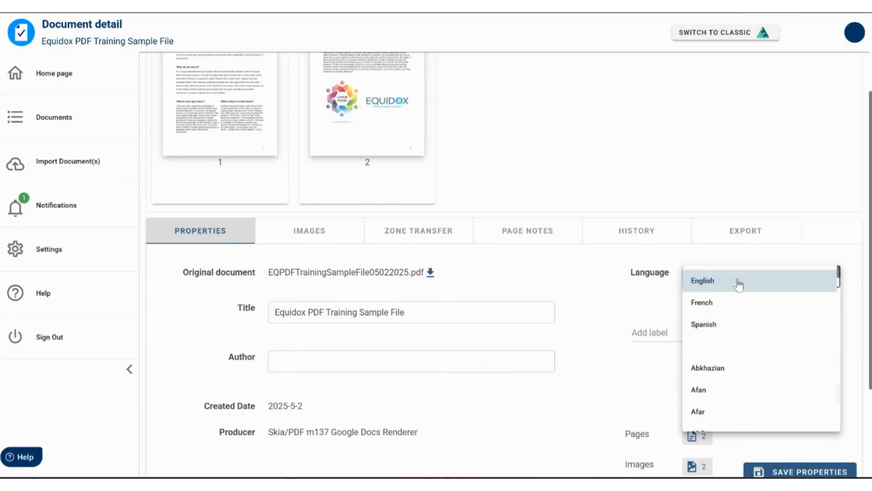
{"action": "left_click", "coordinate": [607, 309]}
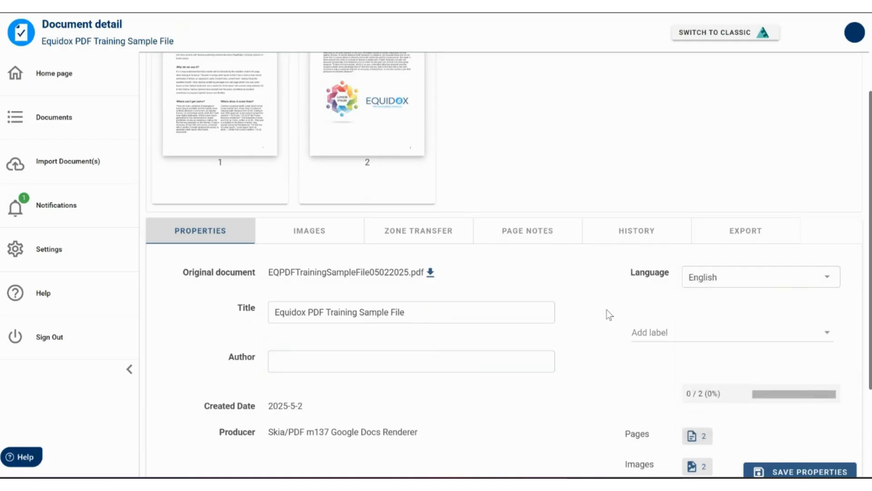
Save the document properties and open page 1 for remediation
{"action": "scroll", "coordinate": [607, 310], "scroll_direction": "down", "scroll_amount": 1}
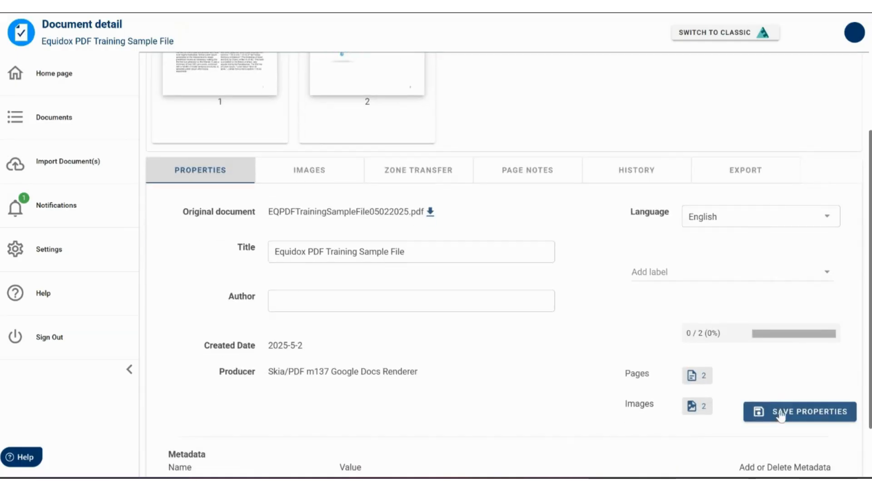
{"action": "left_click", "coordinate": [801, 412]}
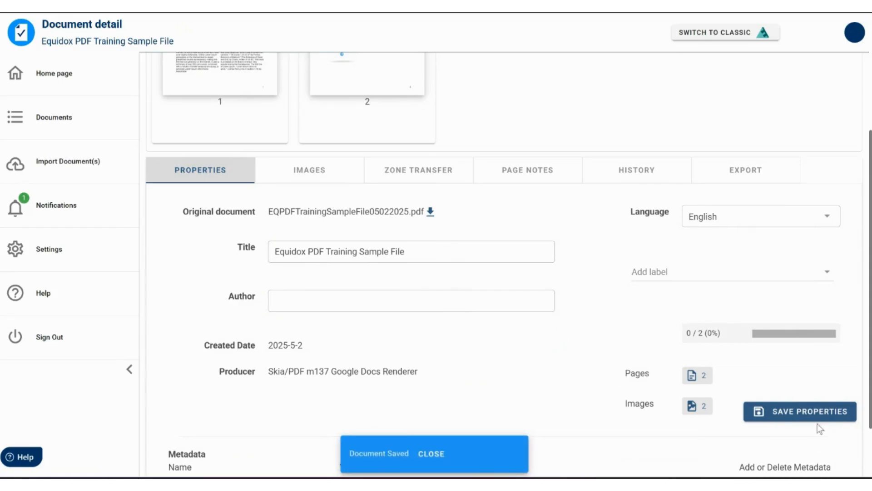
{"action": "scroll", "coordinate": [400, 329], "scroll_direction": "up", "scroll_amount": 3}
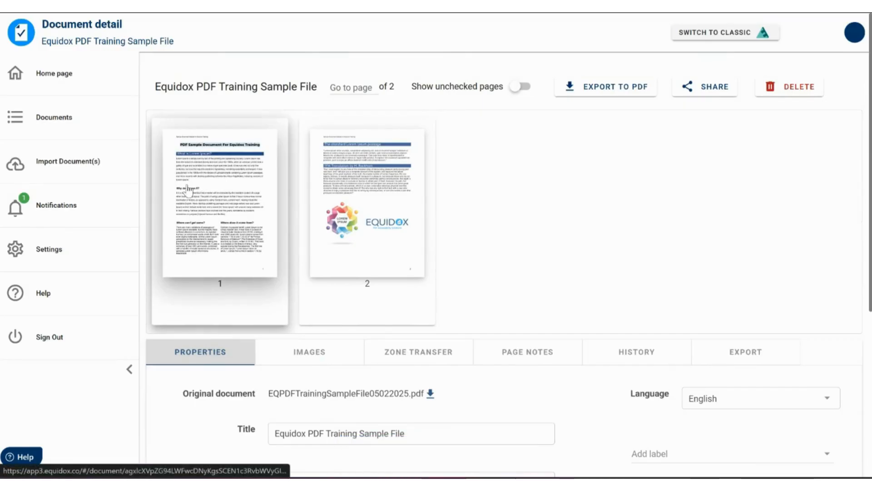
{"action": "left_click", "coordinate": [220, 172]}
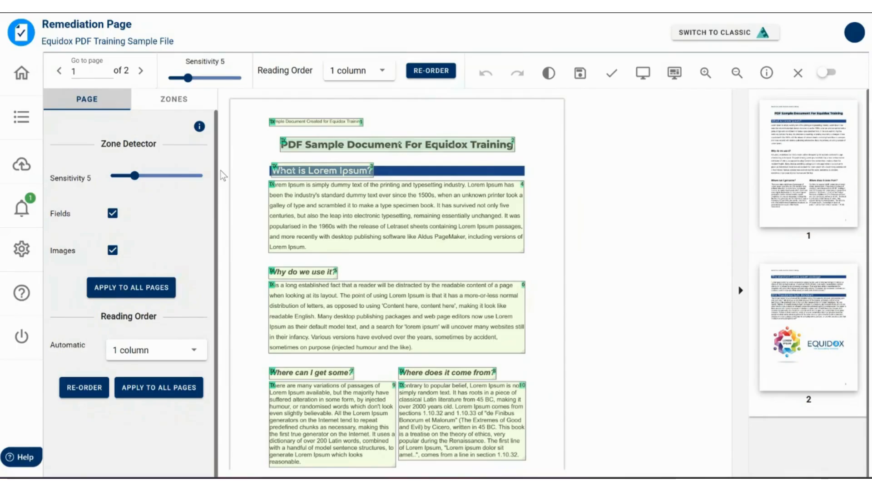
Inspect the zones of the page title, the "What is Lorem Ipsum?" heading and the paragraph beneath it
{"action": "left_click", "coordinate": [311, 143]}
{"action": "left_click", "coordinate": [313, 168]}
{"action": "left_click", "coordinate": [311, 222]}
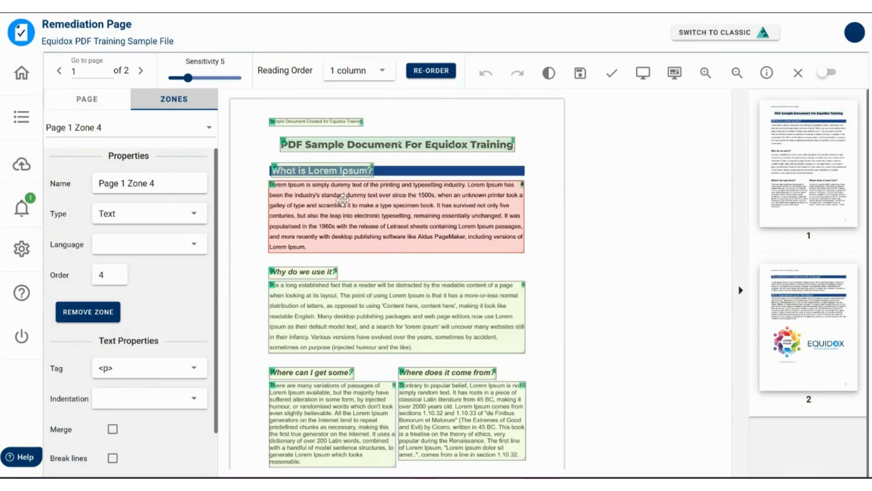
Widen the zone around the small header line and draw an extra zone over the "Why do we use it?" paragraph
{"action": "left_click_drag", "start_coordinate": [362, 125], "coordinate": [421, 123]}
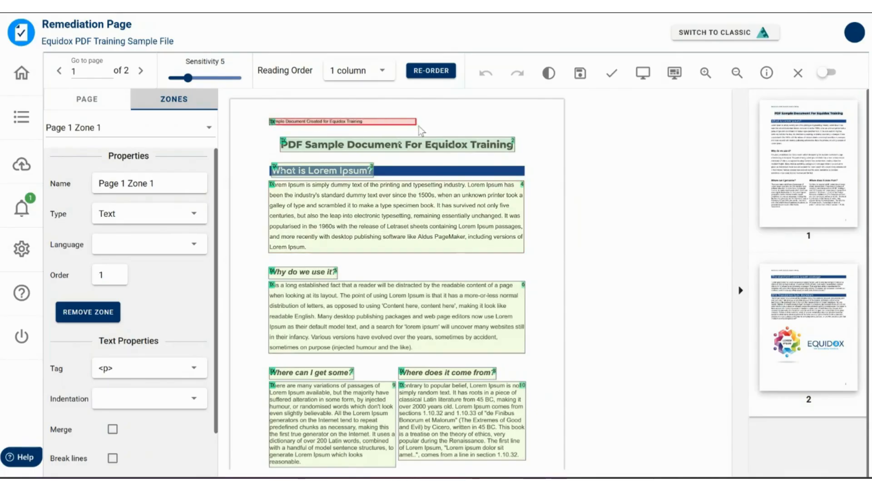
{"action": "left_click", "coordinate": [436, 285]}
{"action": "left_click_drag", "start_coordinate": [493, 344], "coordinate": [495, 346]}
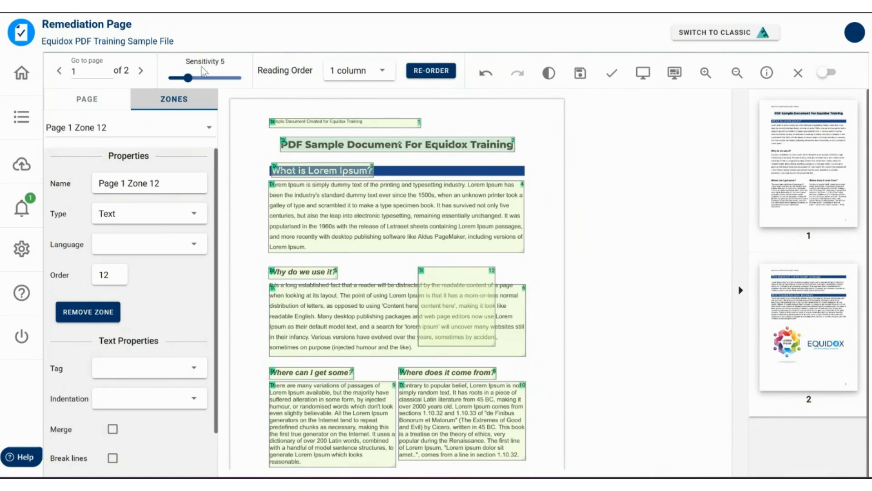
Try zone sensitivities of 3, 6 and 7 on page 1 and preview the page
{"action": "mouse_move", "coordinate": [188, 78]}
{"action": "left_mouse_down"}
{"action": "mouse_move", "coordinate": [239, 79]}
{"action": "mouse_move", "coordinate": [181, 78]}
{"action": "left_mouse_up"}
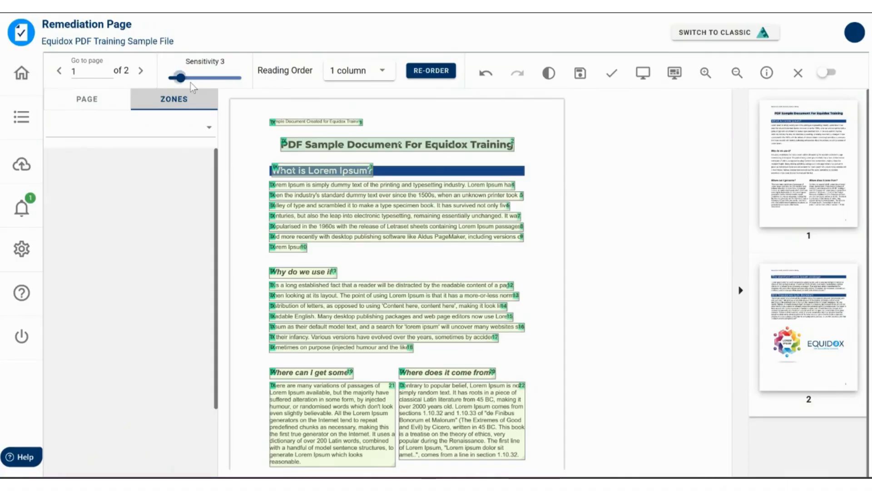
{"action": "mouse_move", "coordinate": [181, 78]}
{"action": "left_mouse_down"}
{"action": "mouse_move", "coordinate": [236, 78]}
{"action": "mouse_move", "coordinate": [192, 80]}
{"action": "left_mouse_up"}
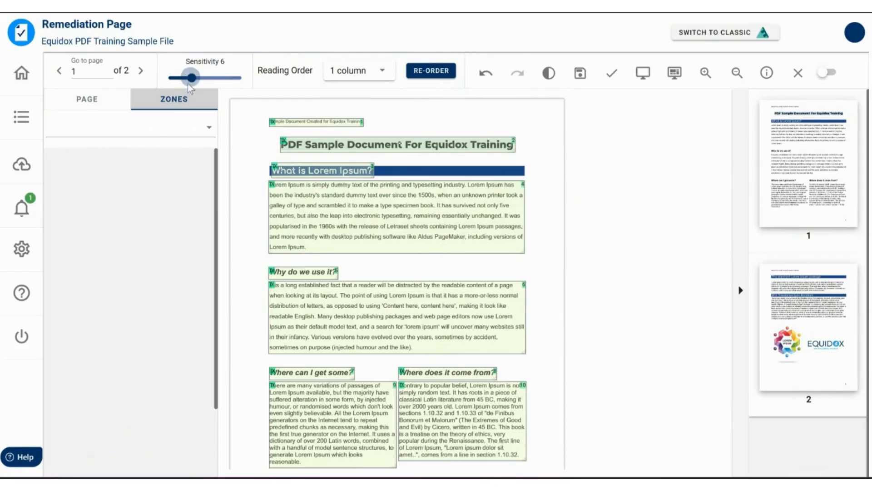
{"action": "mouse_move", "coordinate": [191, 78]}
{"action": "left_mouse_down"}
{"action": "mouse_move", "coordinate": [221, 79]}
{"action": "mouse_move", "coordinate": [196, 78]}
{"action": "left_mouse_up"}
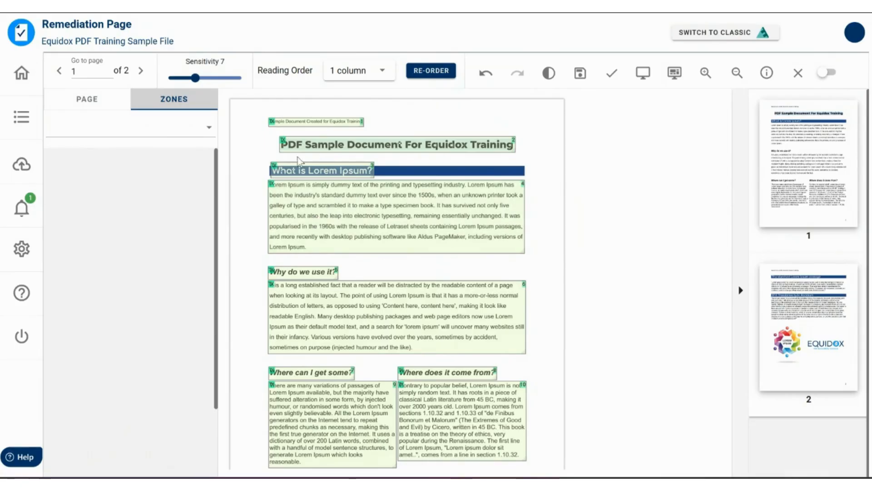
{"action": "left_click", "coordinate": [646, 82]}
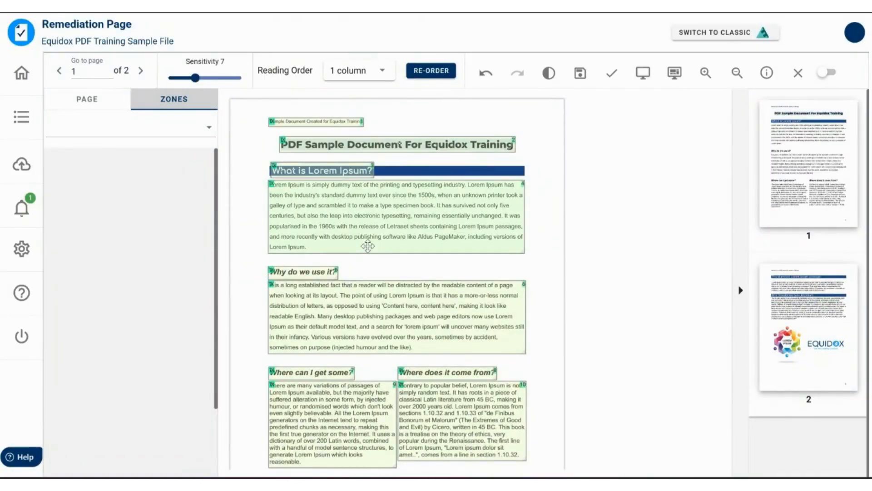
Raise the zone sensitivity to 19 and inspect the three merged heading-and-paragraph zones
{"action": "left_click_drag", "start_coordinate": [205, 78], "coordinate": [240, 82]}
{"action": "left_click", "coordinate": [403, 206]}
{"action": "left_click", "coordinate": [375, 316]}
{"action": "left_click", "coordinate": [376, 426]}
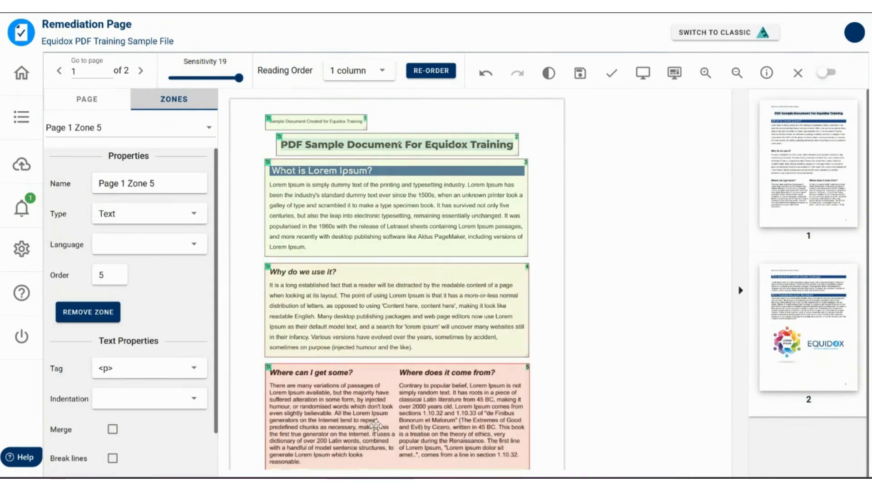
Preview page 1 and examine how the text of each merged zone reads
{"action": "left_click", "coordinate": [643, 73]}
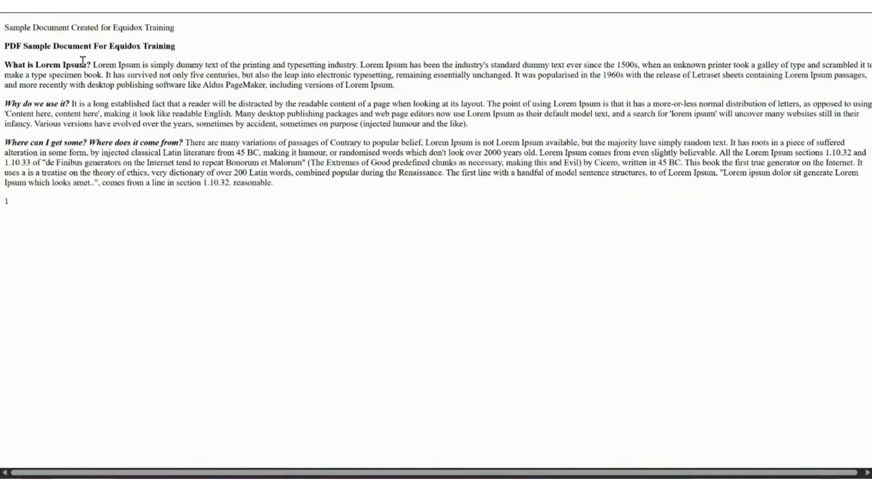
{"action": "triple_click", "coordinate": [117, 87]}
{"action": "double_click", "coordinate": [120, 115]}
{"action": "triple_click", "coordinate": [122, 118]}
{"action": "double_click", "coordinate": [134, 173]}
{"action": "triple_click", "coordinate": [134, 172]}
{"action": "left_click", "coordinate": [110, 248]}
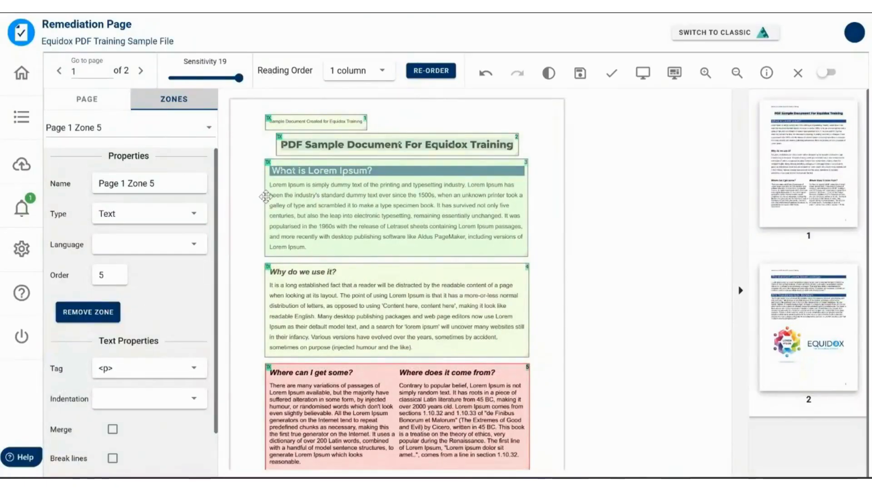
Lower the zone sensitivity to 4 and preview how the paragraph lines read
{"action": "scroll", "coordinate": [461, 415], "scroll_direction": "down", "scroll_amount": 2}
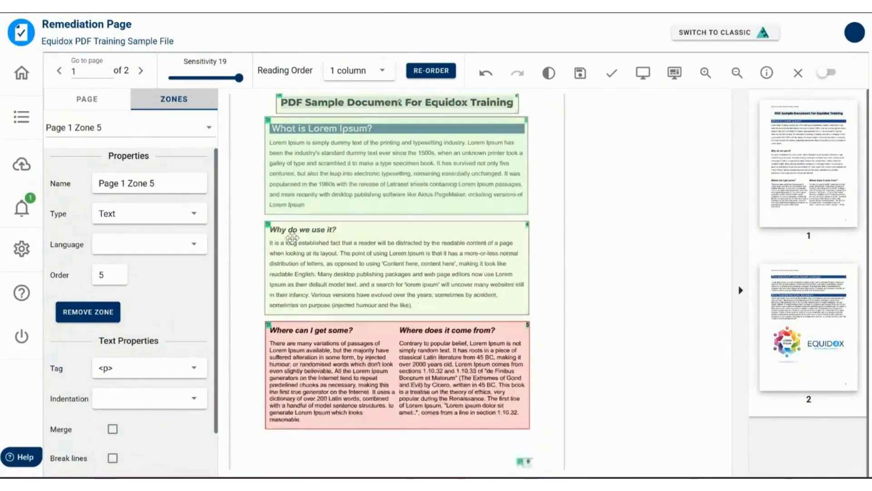
{"action": "left_click_drag", "start_coordinate": [523, 399], "coordinate": [525, 401]}
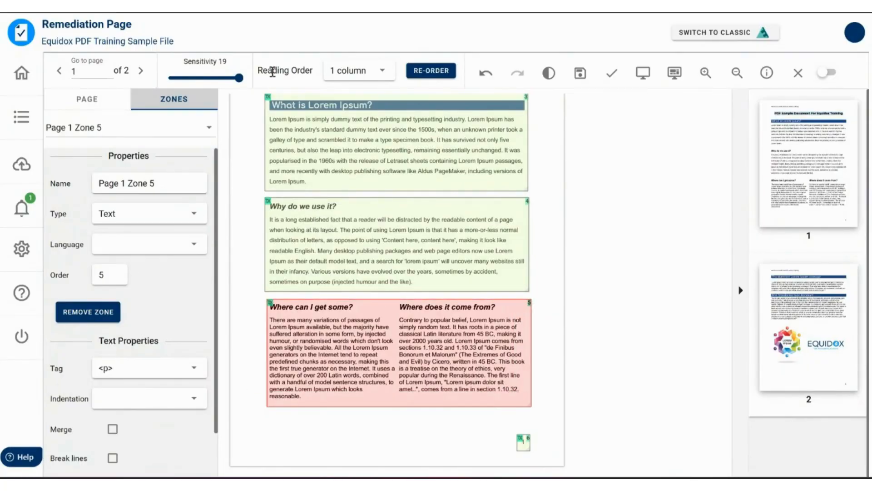
{"action": "left_click_drag", "start_coordinate": [239, 78], "coordinate": [184, 84]}
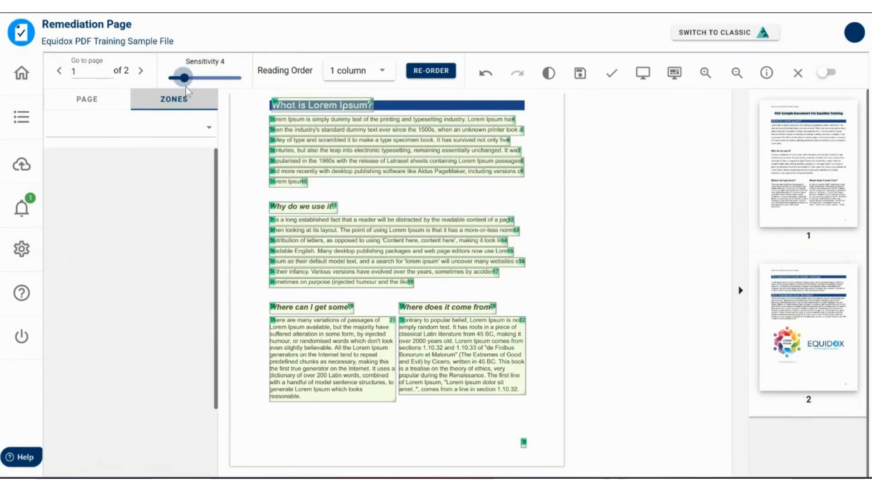
{"action": "left_click", "coordinate": [643, 78]}
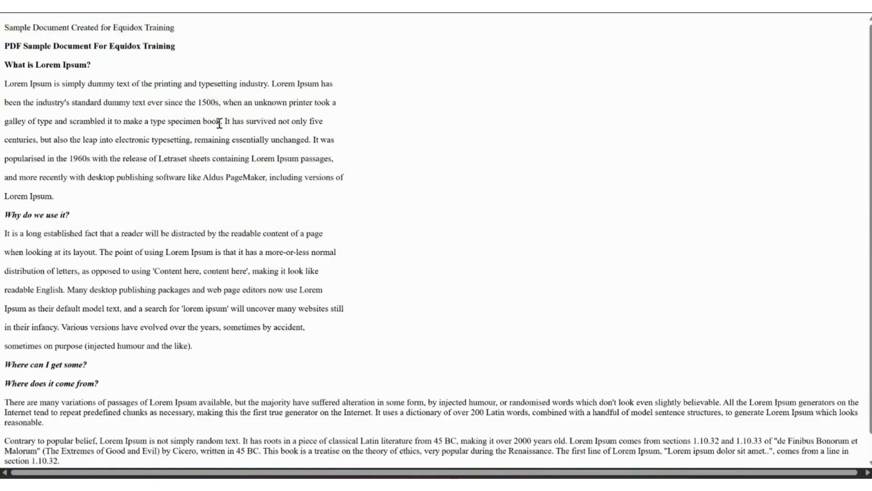
{"action": "scroll", "coordinate": [219, 122], "scroll_direction": "down", "scroll_amount": 1}
{"action": "scroll", "coordinate": [284, 271], "scroll_direction": "up", "scroll_amount": 1}
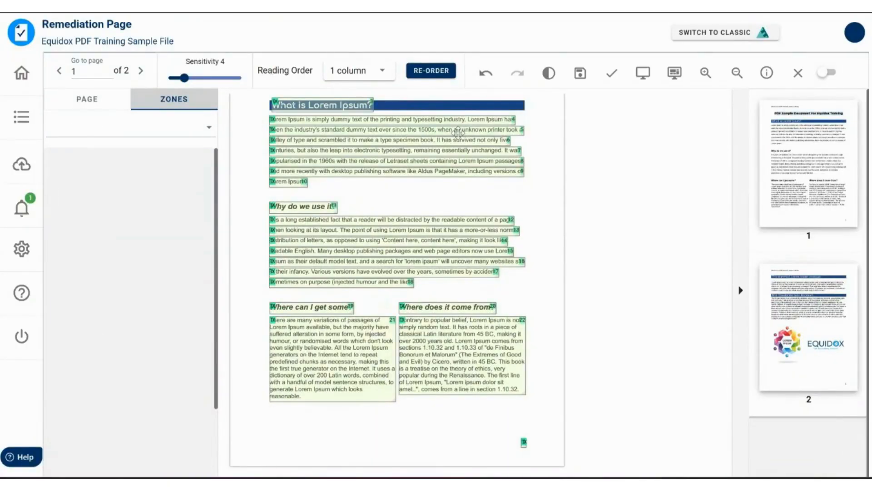
Delete the zones on the second and third lines of the "What is Lorem Ipsum?" paragraph
{"action": "left_click", "coordinate": [458, 131]}
{"action": "key", "text": "Delete"}
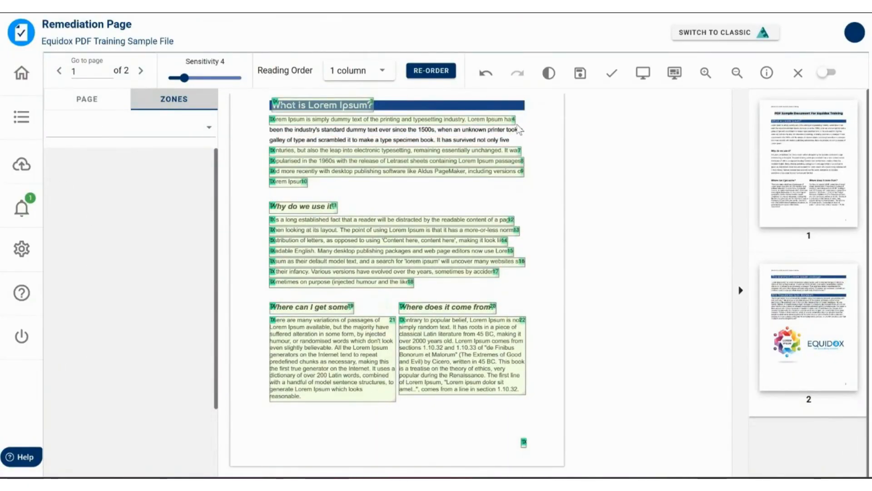
{"action": "left_click", "coordinate": [513, 121]}
Set page 1's zone sensitivity to 6 and hide the page thumbnails to enlarge the working area
{"action": "mouse_move", "coordinate": [188, 79]}
{"action": "left_mouse_down"}
{"action": "mouse_move", "coordinate": [201, 81]}
{"action": "mouse_move", "coordinate": [191, 78]}
{"action": "left_mouse_up"}
{"action": "scroll", "coordinate": [344, 241], "scroll_direction": "up", "scroll_amount": 2}
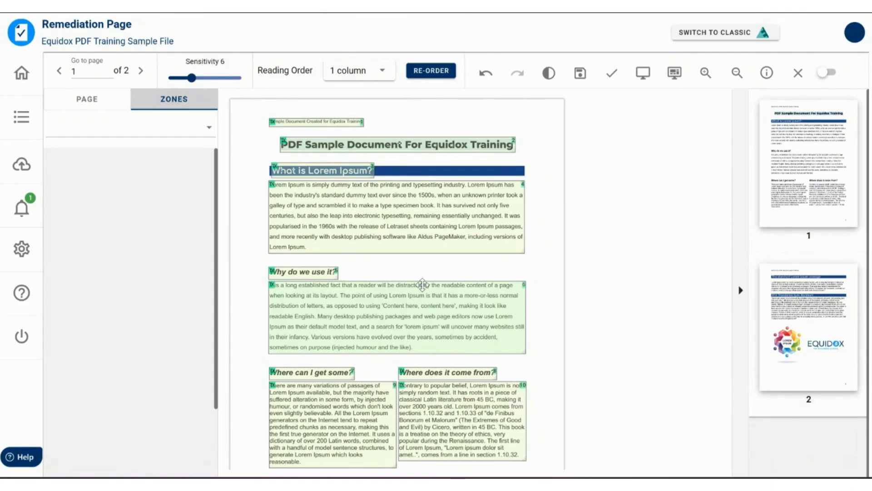
{"action": "left_click", "coordinate": [706, 73]}
{"action": "left_click", "coordinate": [706, 73]}
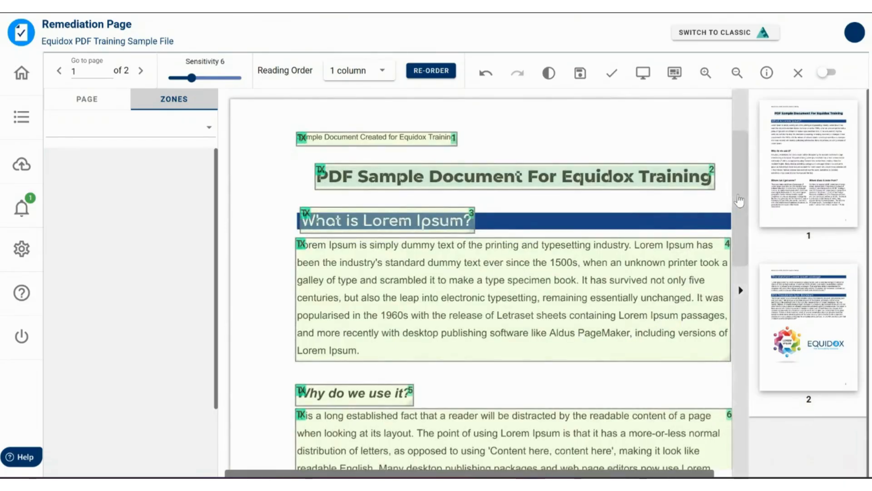
{"action": "left_click", "coordinate": [739, 200]}
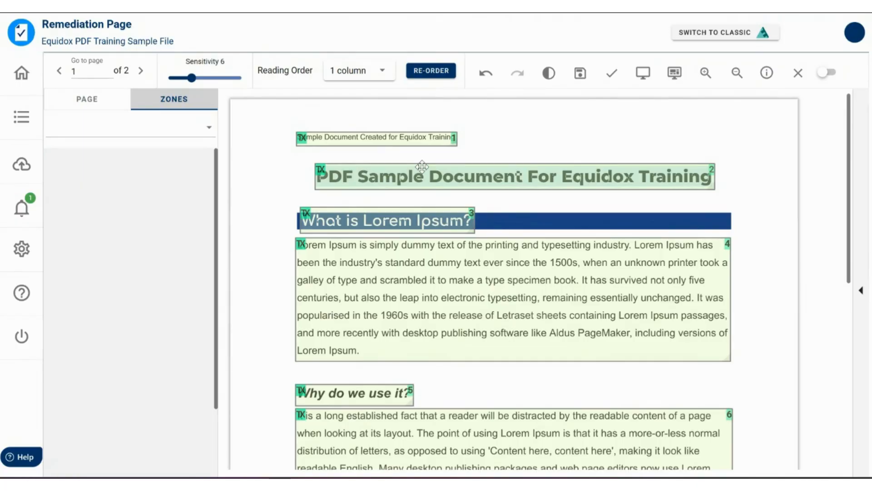
Change the "PDF Sample Document For Equidox Training" zone to a level 1 heading
{"action": "left_click", "coordinate": [439, 175]}
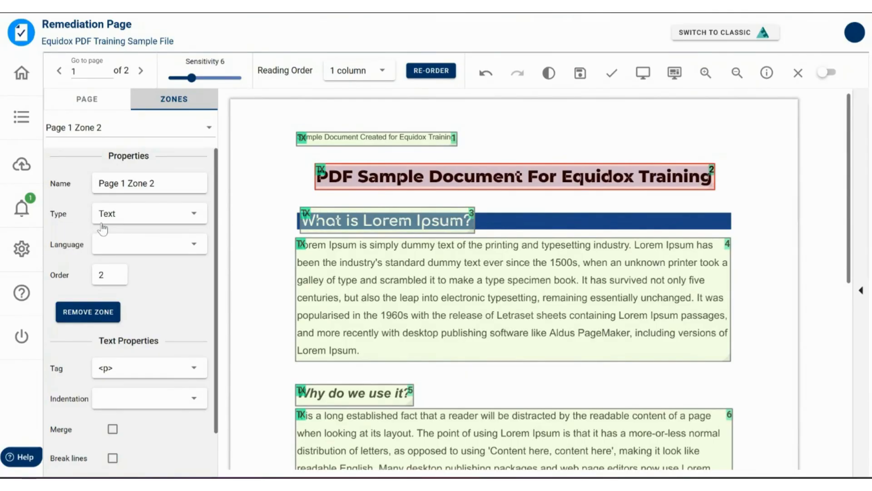
{"action": "left_click", "coordinate": [193, 216]}
{"action": "scroll", "coordinate": [182, 230], "scroll_direction": "down", "scroll_amount": 3}
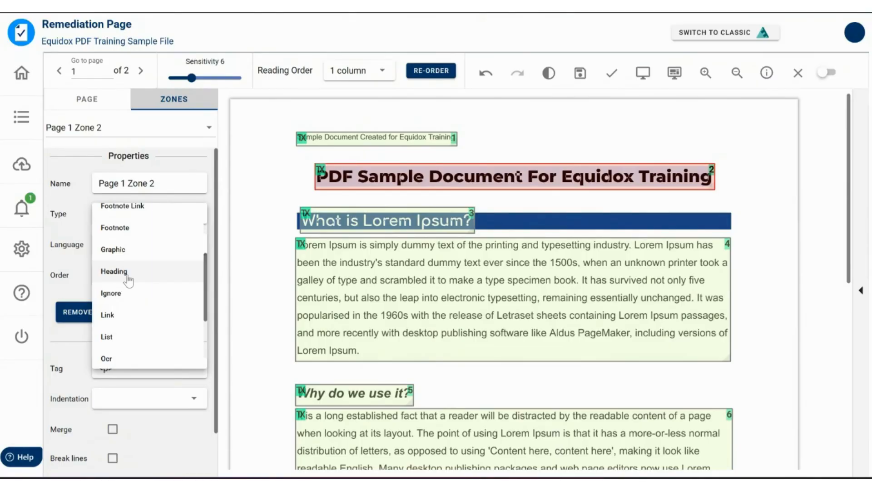
{"action": "left_click", "coordinate": [455, 176]}
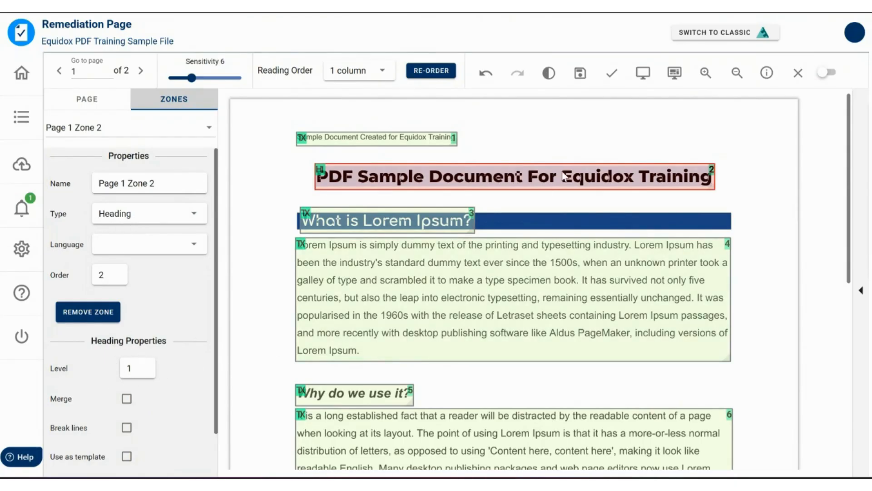
Preview page 1 and check how the document title is rendered
{"action": "left_click", "coordinate": [641, 74]}
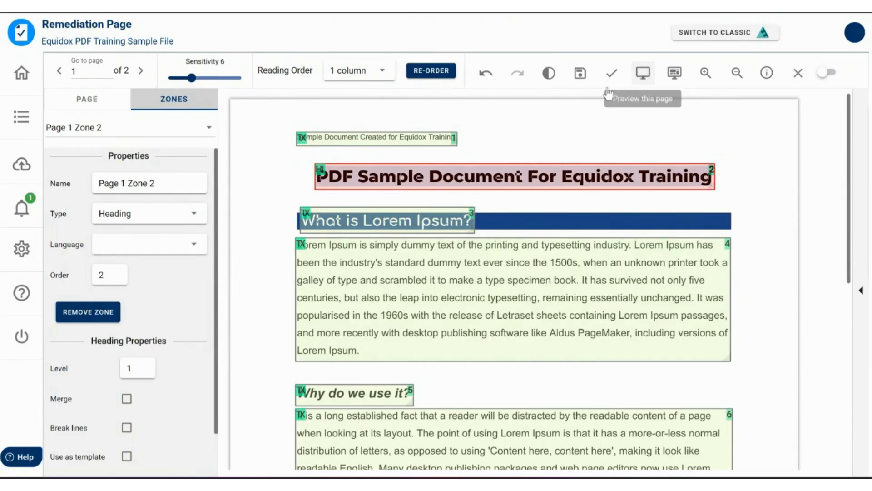
{"action": "triple_click", "coordinate": [122, 55]}
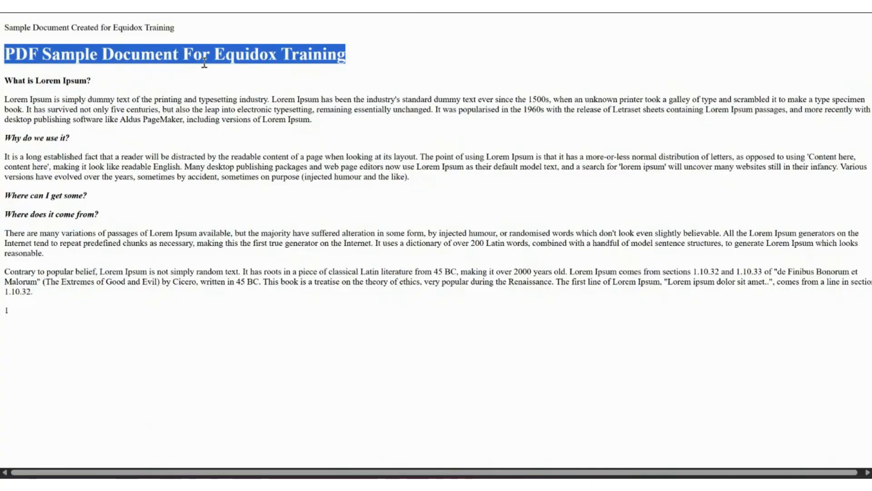
{"action": "left_click", "coordinate": [318, 4]}
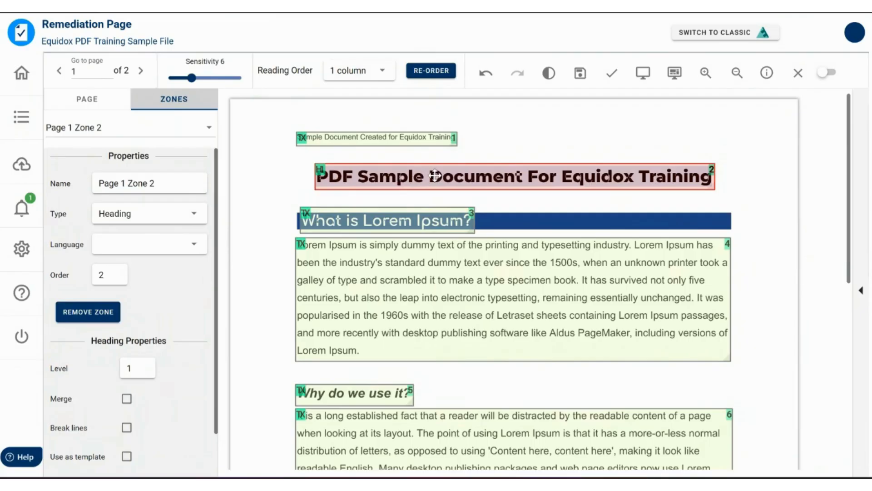
Tag the "What is Lorem Ipsum?" zone as a level 2 heading and check it in the page preview
{"action": "left_click", "coordinate": [439, 222]}
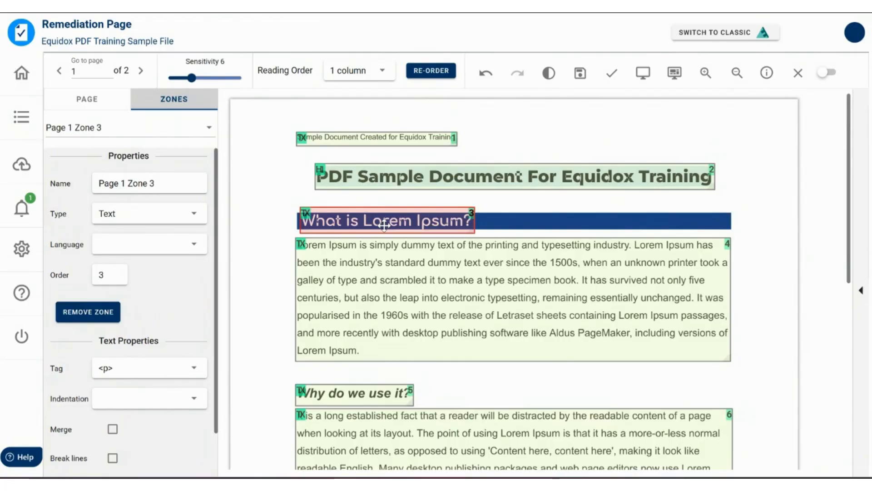
{"action": "key", "text": "2"}
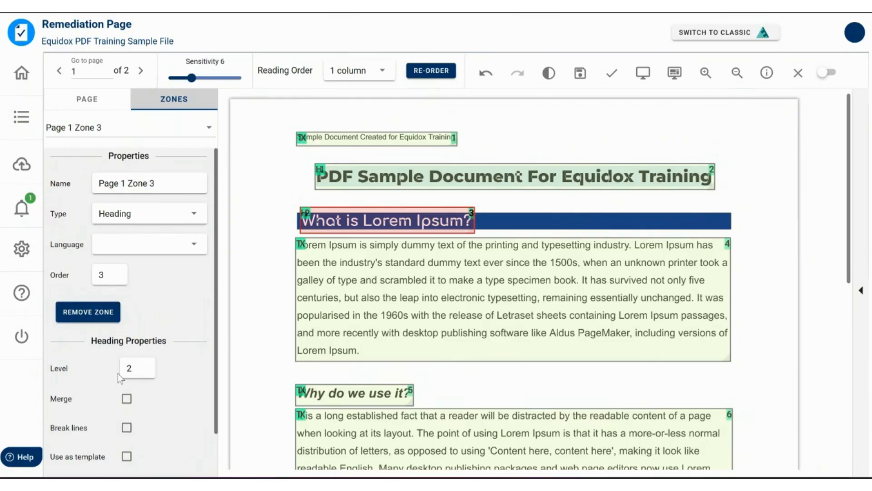
{"action": "left_click", "coordinate": [646, 75]}
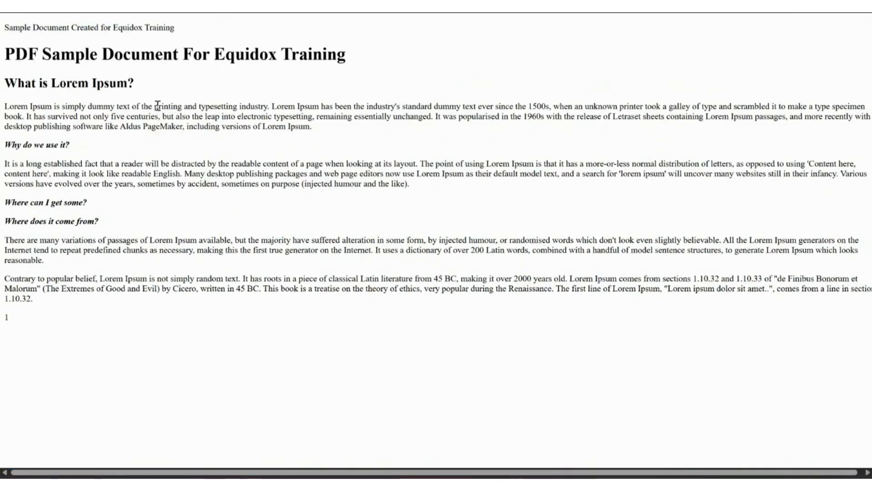
{"action": "triple_click", "coordinate": [112, 87]}
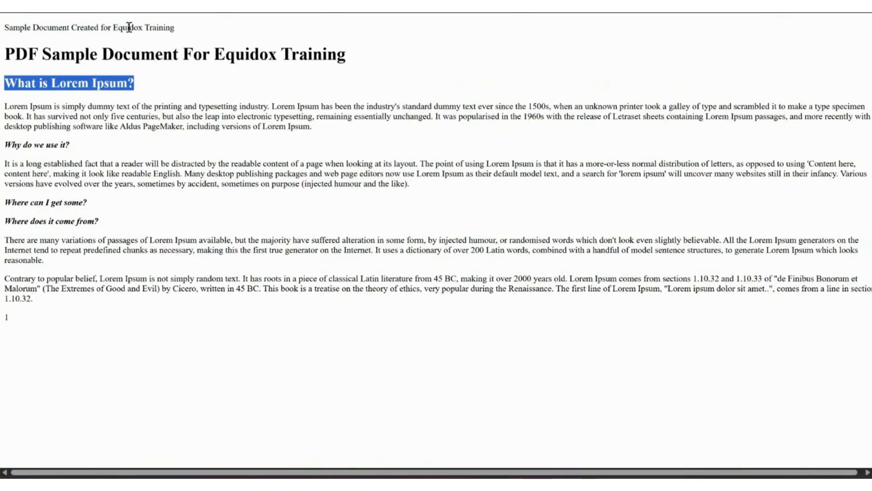
{"action": "left_click", "coordinate": [122, 131]}
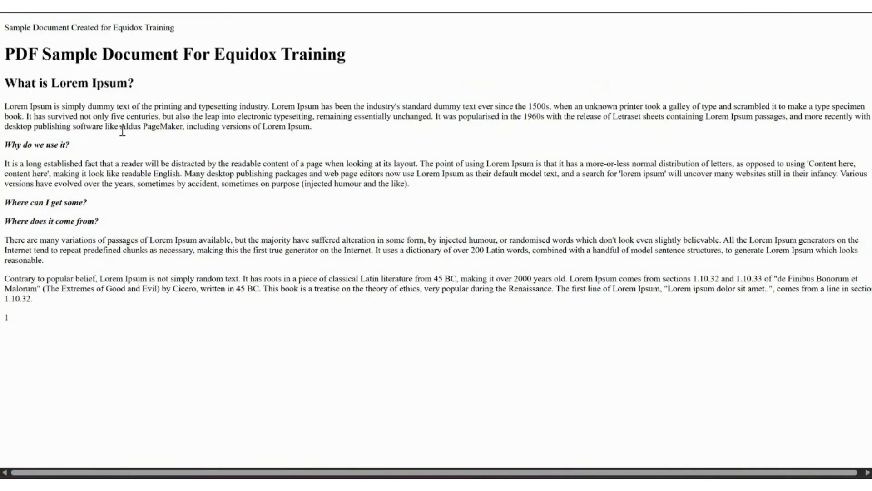
{"action": "key", "text": "ctrl+shift+Tab"}
Inspect the zones of the "Why do we use it?", "Where can I get some?" and "Where does it come from?" subheadings
{"action": "scroll", "coordinate": [496, 246], "scroll_direction": "down", "scroll_amount": 4}
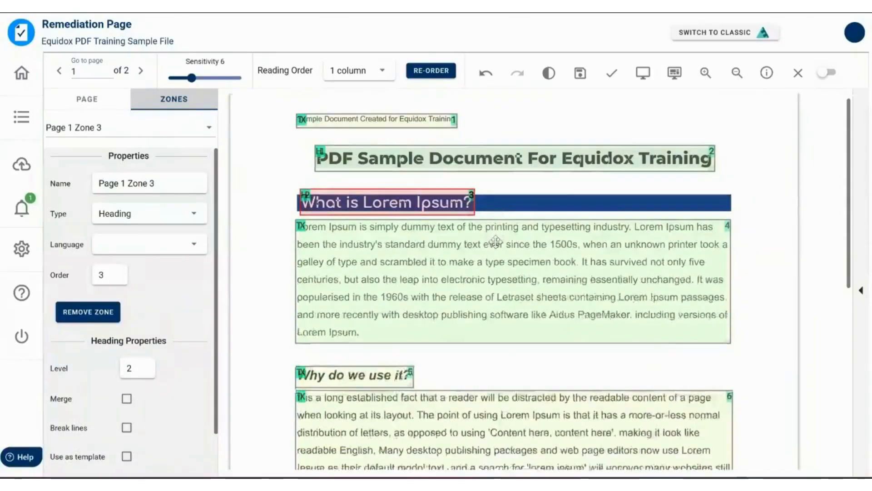
{"action": "left_click", "coordinate": [406, 213]}
{"action": "left_click", "coordinate": [391, 381]}
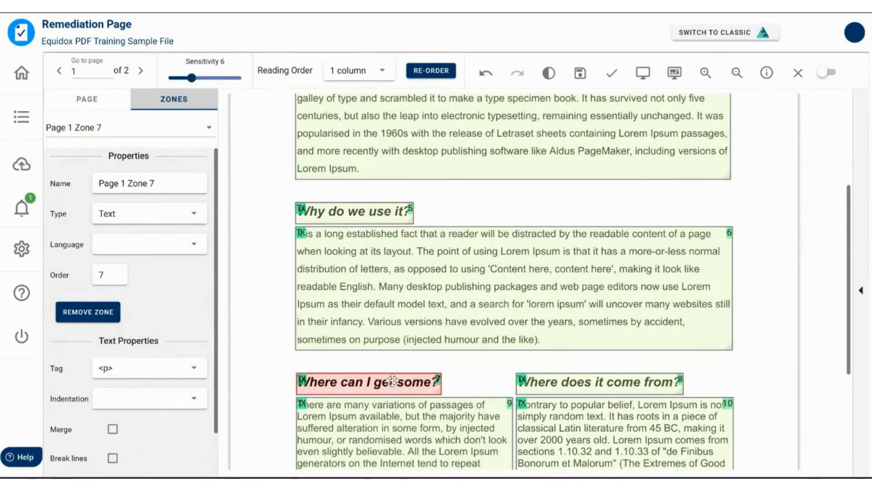
{"action": "right_click", "coordinate": [600, 386]}
{"action": "left_click", "coordinate": [594, 385]}
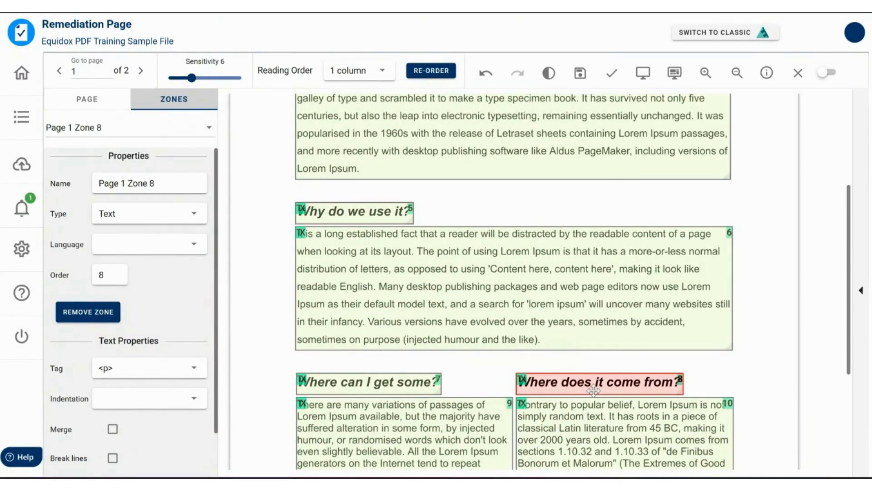
{"action": "scroll", "coordinate": [490, 346], "scroll_direction": "up", "scroll_amount": 5}
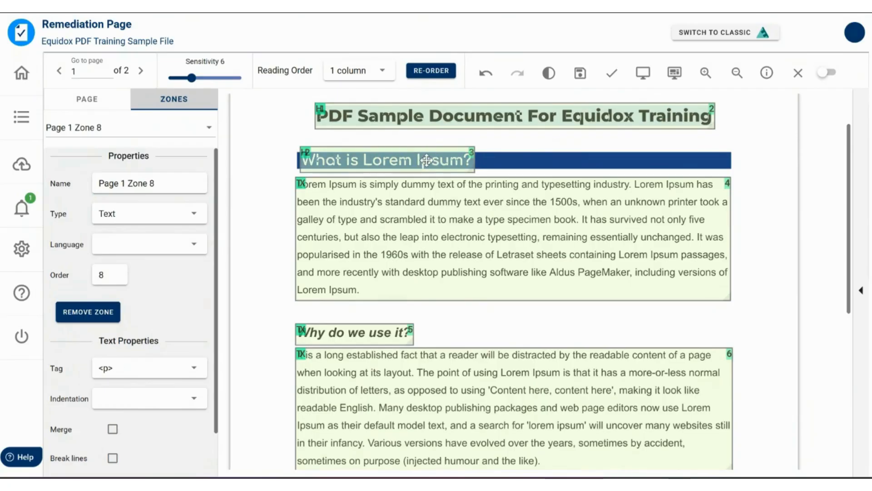
{"action": "scroll", "coordinate": [444, 180], "scroll_direction": "down", "scroll_amount": 5}
{"action": "left_click", "coordinate": [406, 209]}
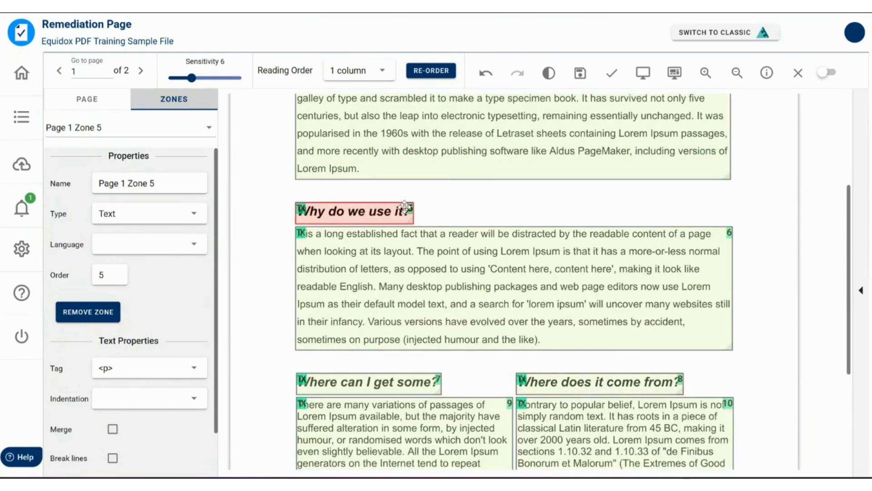
{"action": "left_click", "coordinate": [408, 385]}
{"action": "left_click", "coordinate": [568, 381]}
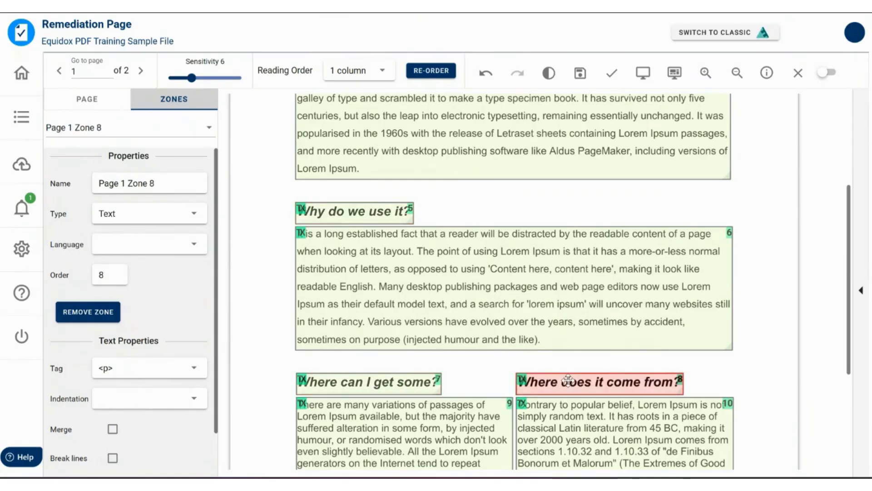
Tag the "Why do we use it?", "Where can I get some?" and "Where does it come from?" zones as level 3 headings
{"action": "scroll", "coordinate": [502, 335], "scroll_direction": "up", "scroll_amount": 5}
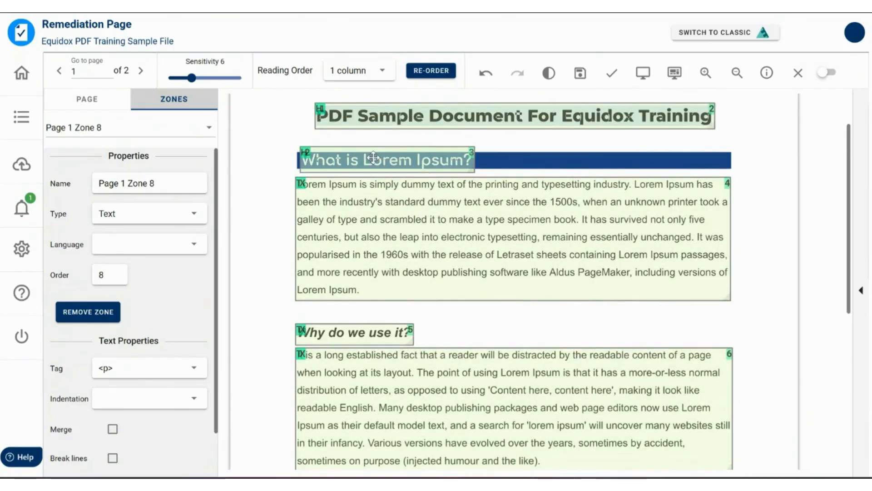
{"action": "scroll", "coordinate": [374, 157], "scroll_direction": "down", "scroll_amount": 5}
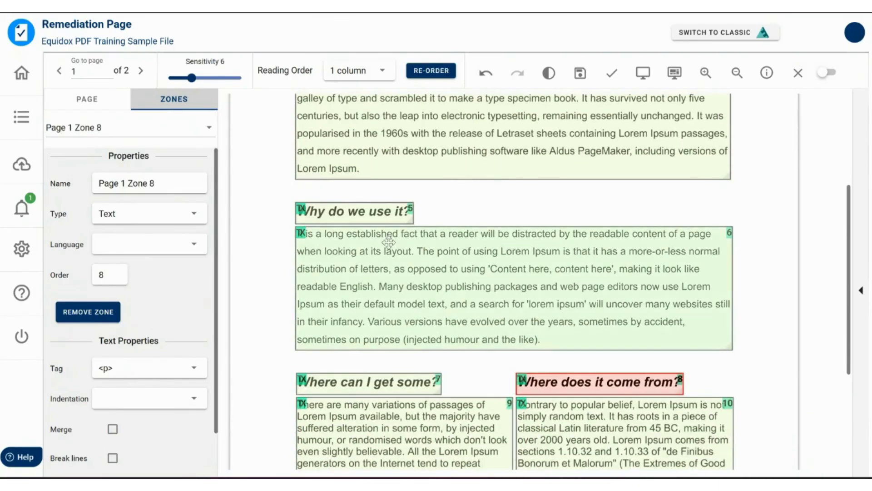
{"action": "left_click", "coordinate": [383, 207]}
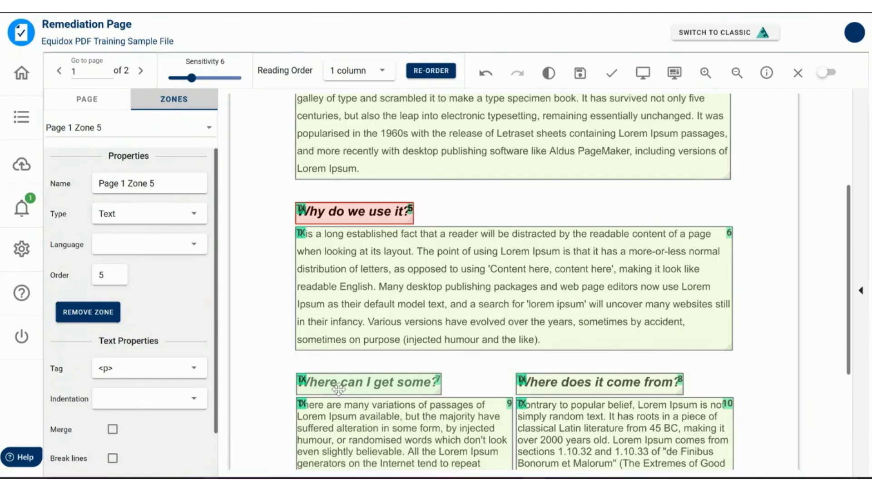
{"action": "key", "text": "3"}
{"action": "left_click", "coordinate": [354, 388]}
{"action": "key", "text": "3"}
{"action": "left_click", "coordinate": [573, 386]}
{"action": "key", "text": "3"}
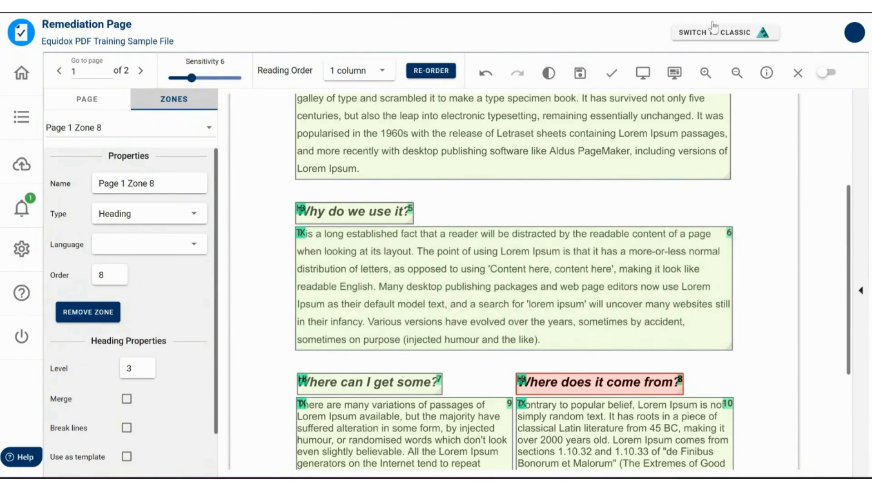
Preview page 1 and check how the three level 3 subheadings and the order of the two-column section are rendered
{"action": "left_click", "coordinate": [643, 73]}
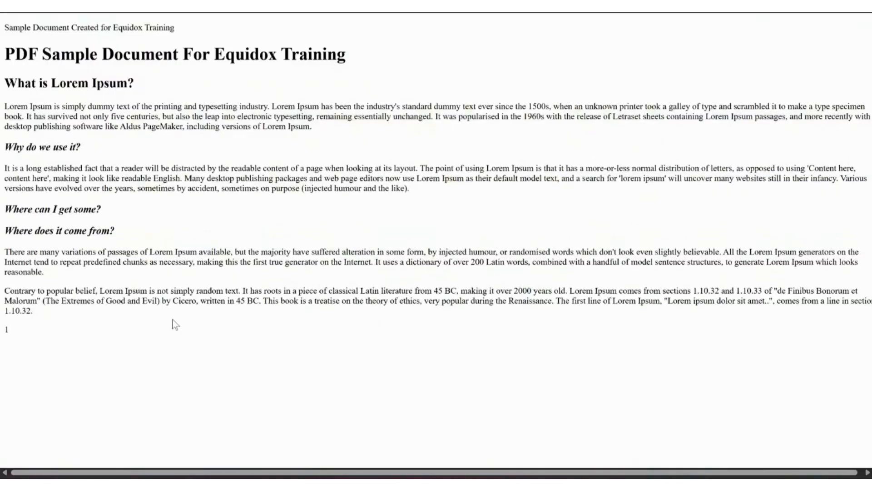
{"action": "triple_click", "coordinate": [52, 150]}
{"action": "triple_click", "coordinate": [70, 209]}
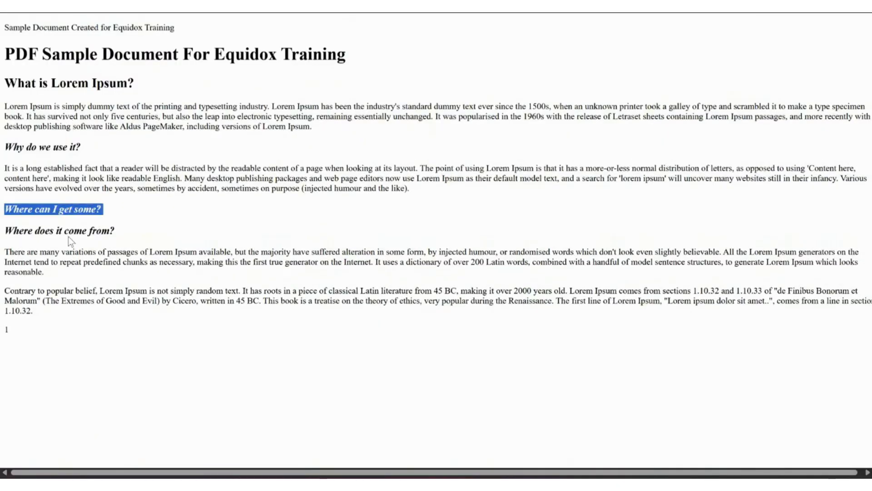
{"action": "triple_click", "coordinate": [69, 233]}
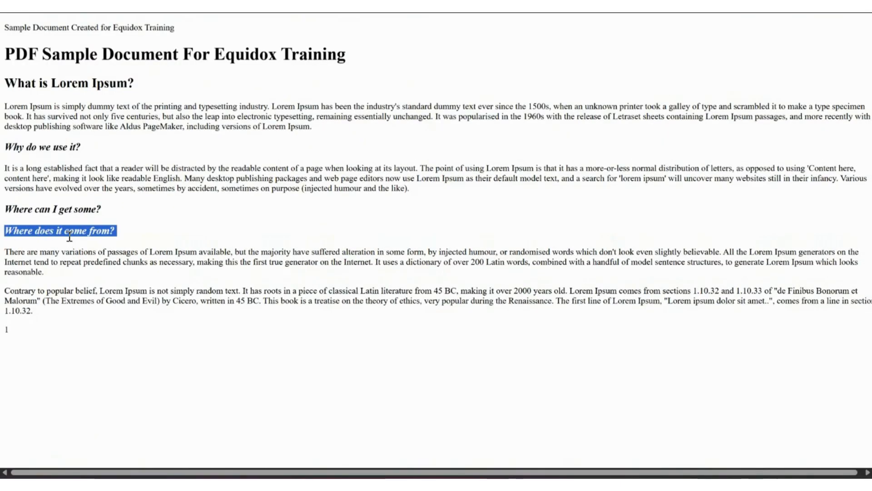
{"action": "left_click", "coordinate": [86, 258]}
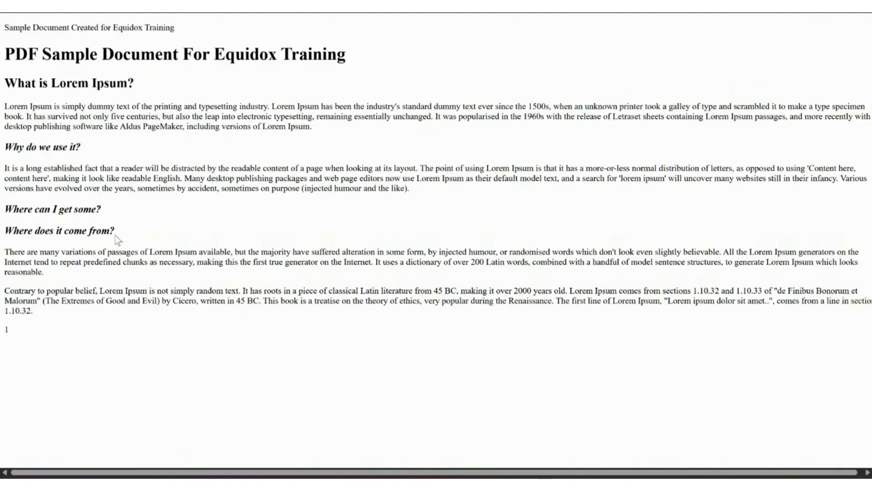
{"action": "left_click_drag", "start_coordinate": [117, 231], "coordinate": [10, 209]}
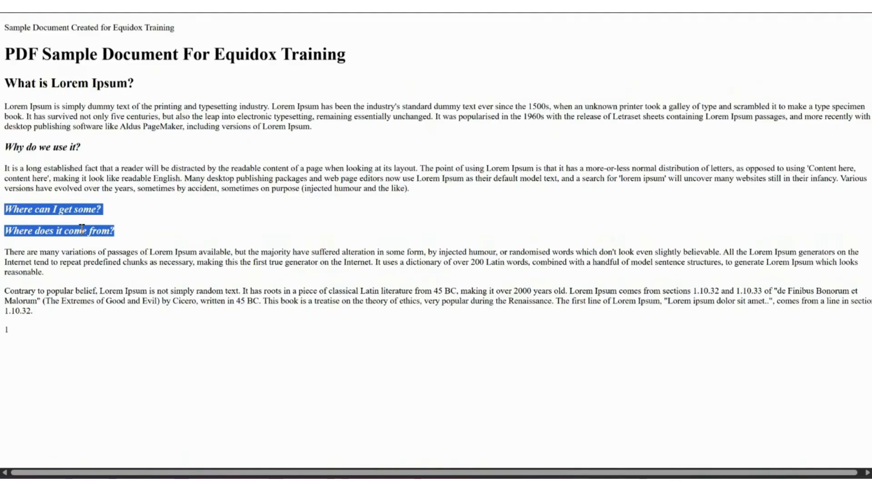
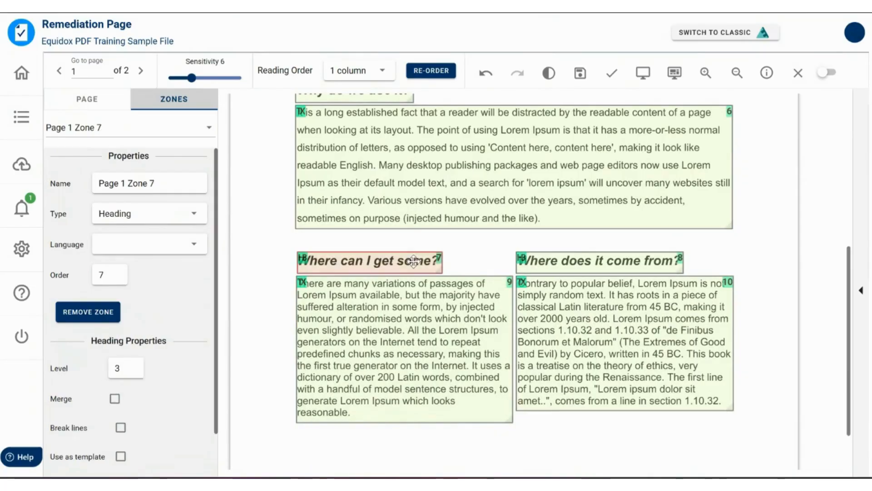
Go through the zones of the two-column section and nudge the "Where does it come from?" zone right to align it with its heading text
{"action": "left_click", "coordinate": [662, 262]}
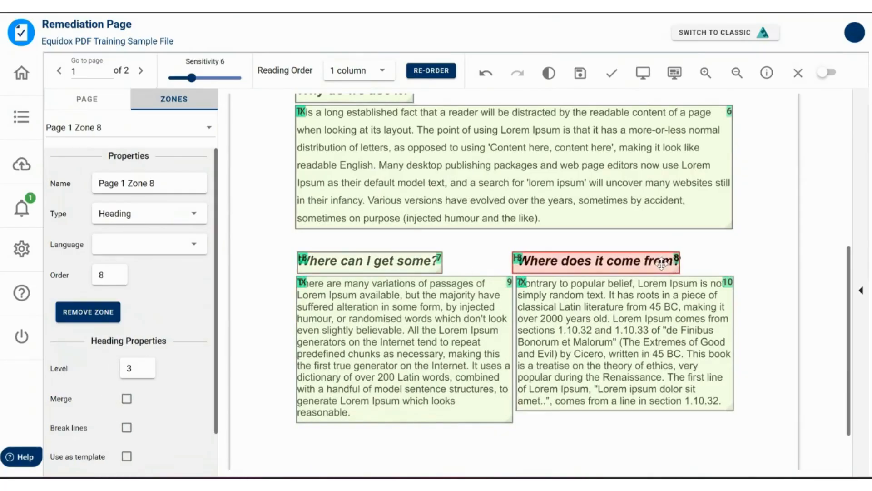
{"action": "left_click", "coordinate": [463, 326]}
{"action": "left_click", "coordinate": [583, 334]}
{"action": "left_click", "coordinate": [585, 260]}
{"action": "key", "text": "Right"}
{"action": "key", "text": "Right"}
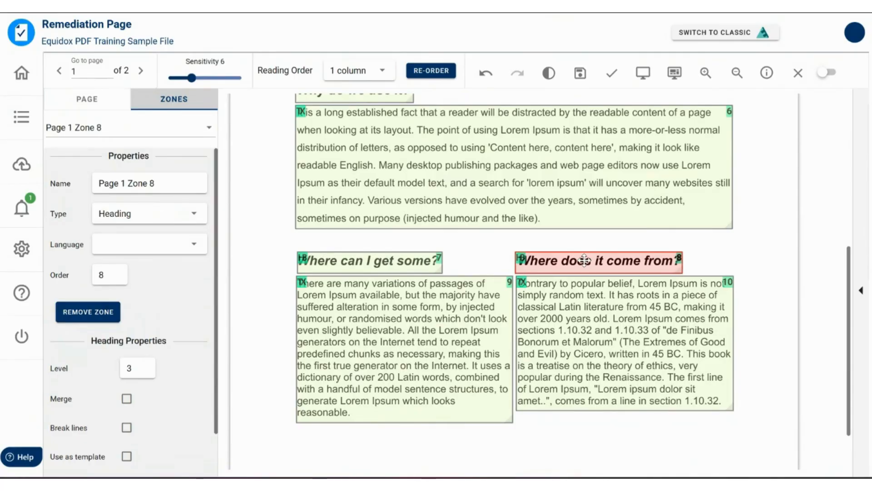
{"action": "key", "text": "Right"}
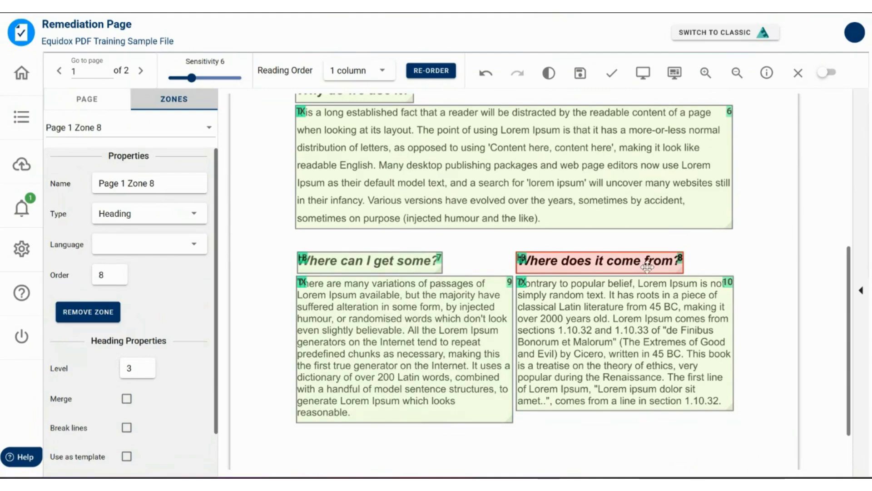
Set the reading order of page 1 to 2 columns and re-order its zones
{"action": "left_click", "coordinate": [383, 72]}
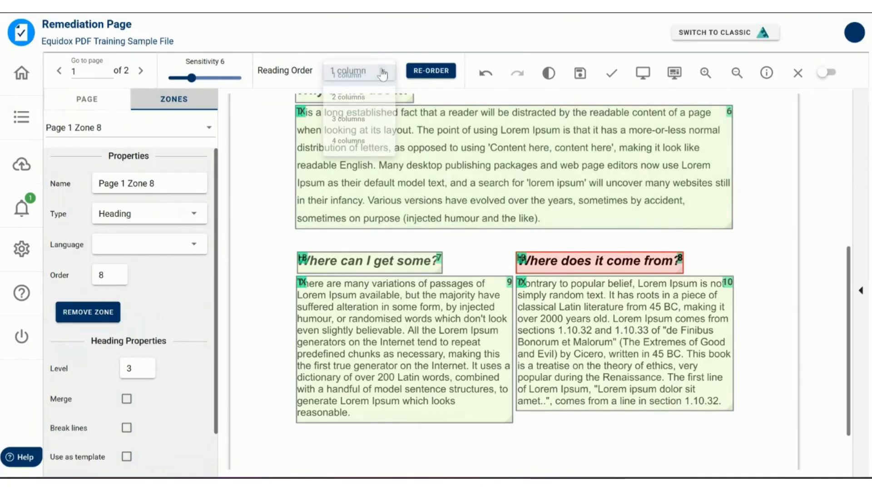
{"action": "left_click", "coordinate": [365, 98]}
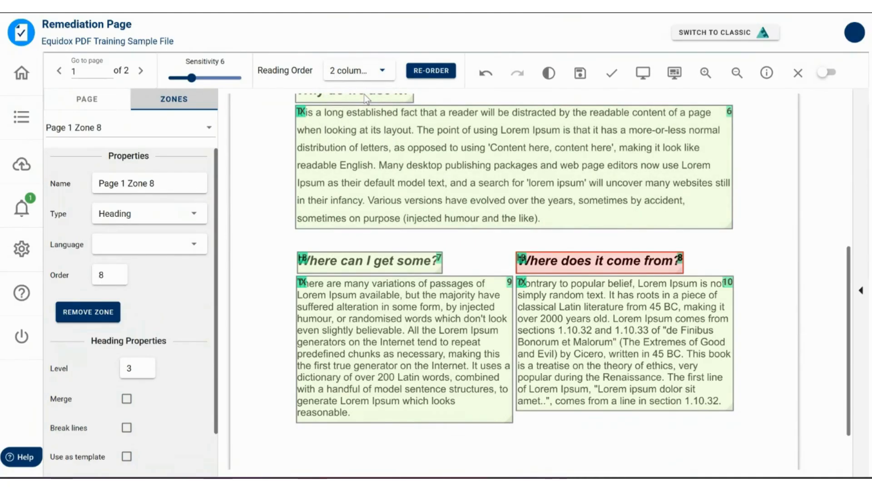
{"action": "left_click", "coordinate": [431, 71]}
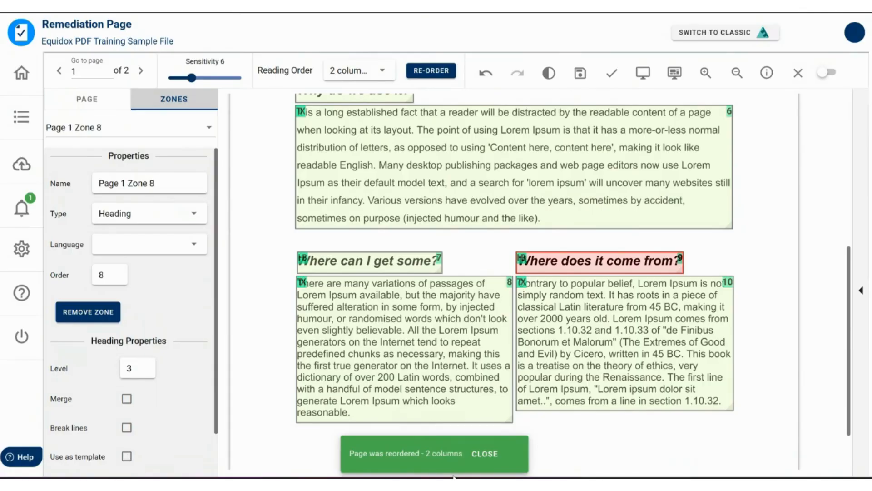
Preview the re-ordered page and check the paragraph under "Where can I get some?", then return to the zone editor
{"action": "left_click", "coordinate": [643, 79]}
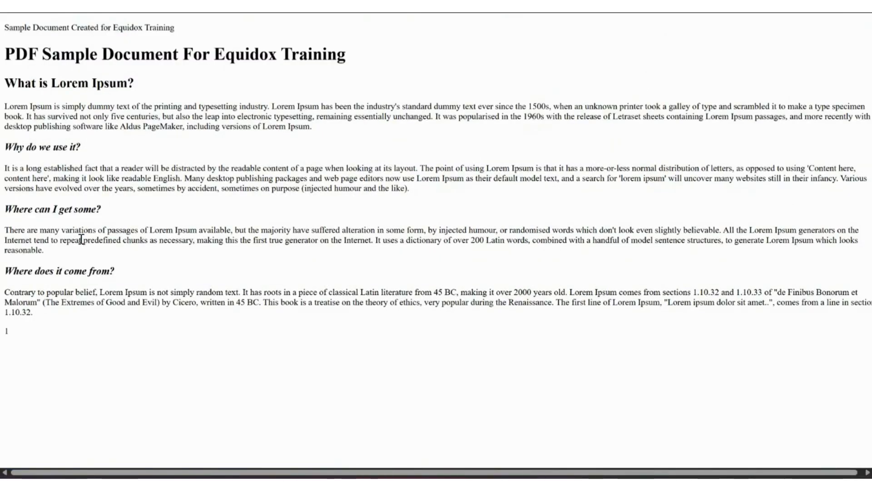
{"action": "triple_click", "coordinate": [81, 239]}
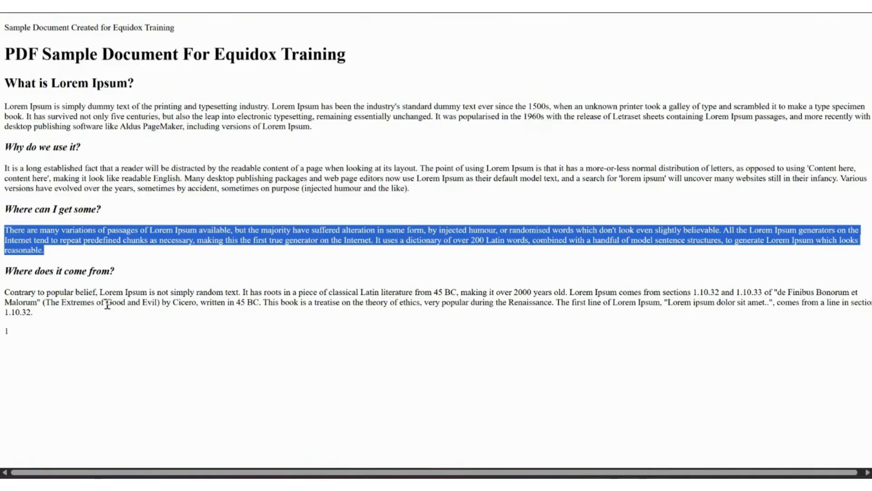
{"action": "key", "text": "ctrl+shift+Tab"}
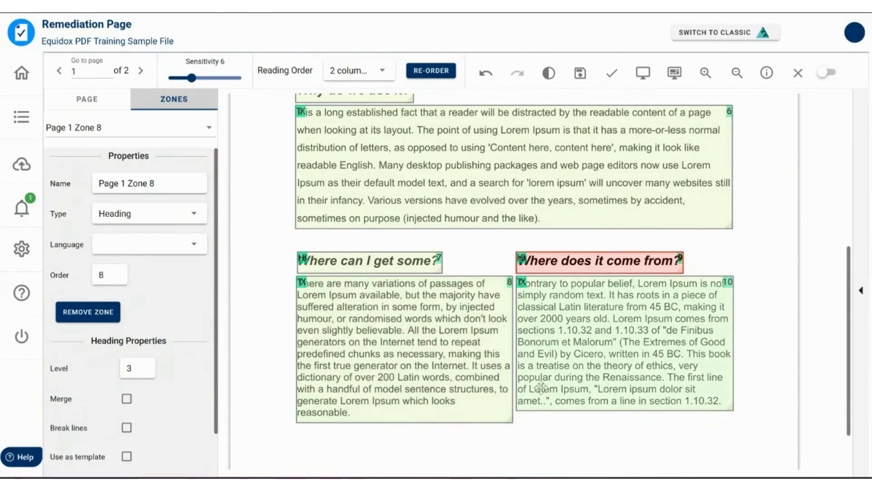
Review the title heading zone and the body text zones across page 1, checking their types and order numbers
{"action": "scroll", "coordinate": [532, 403], "scroll_direction": "down", "scroll_amount": 1}
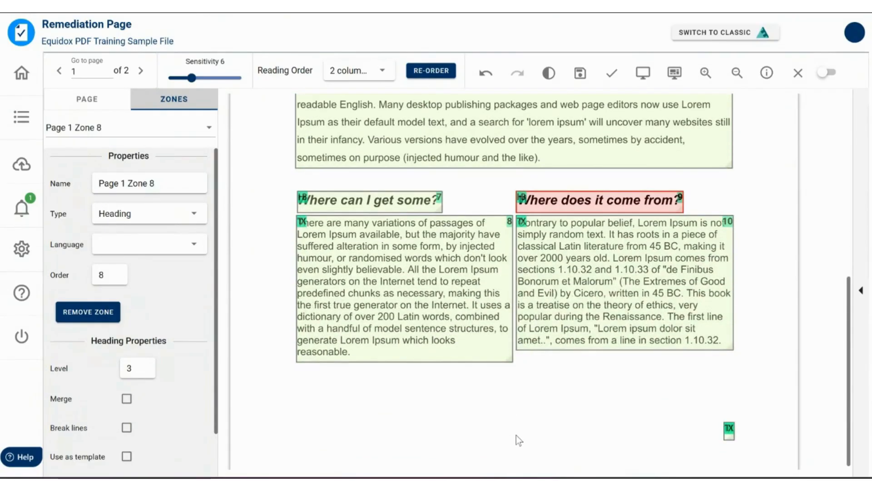
{"action": "scroll", "coordinate": [515, 435], "scroll_direction": "up", "scroll_amount": 4}
{"action": "scroll", "coordinate": [516, 435], "scroll_direction": "up", "scroll_amount": 2}
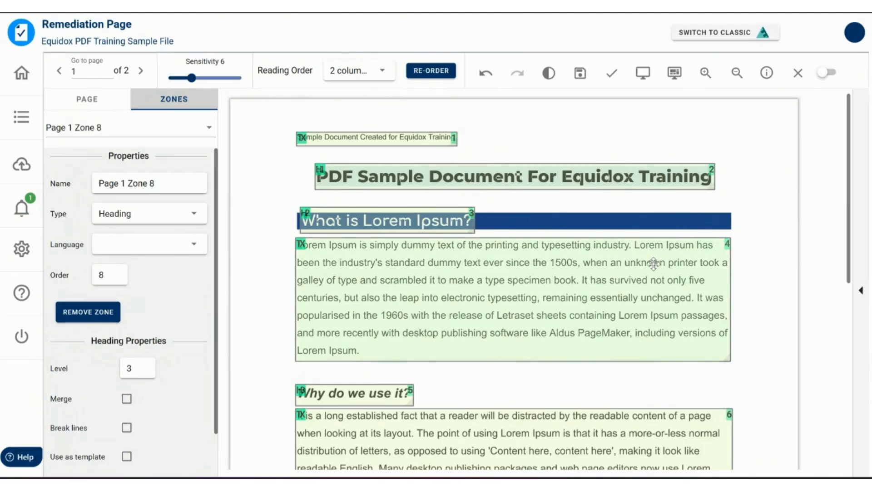
{"action": "left_click", "coordinate": [444, 178]}
{"action": "left_click", "coordinate": [442, 337]}
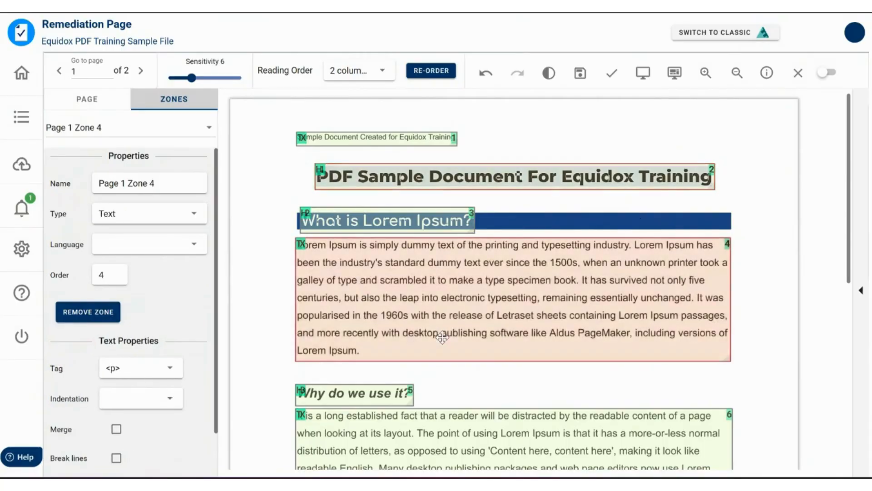
{"action": "scroll", "coordinate": [441, 337], "scroll_direction": "down", "scroll_amount": 3}
{"action": "left_click", "coordinate": [543, 345]}
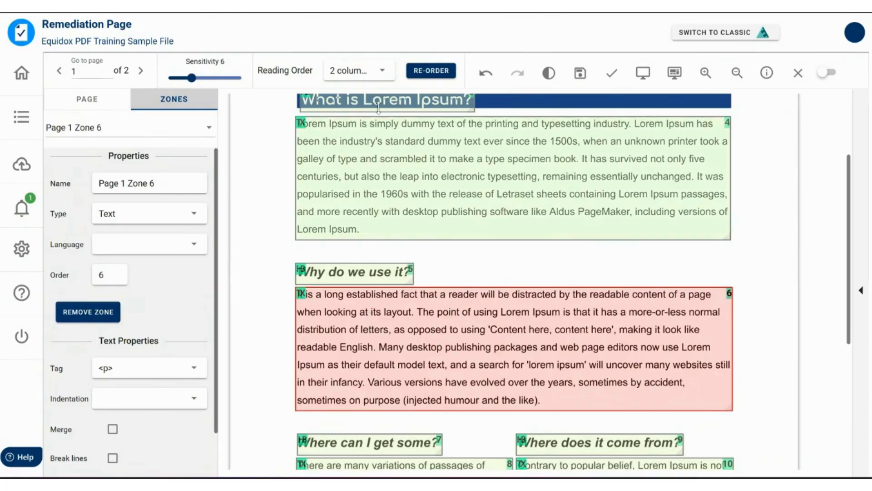
{"action": "scroll", "coordinate": [500, 150], "scroll_direction": "up", "scroll_amount": 3}
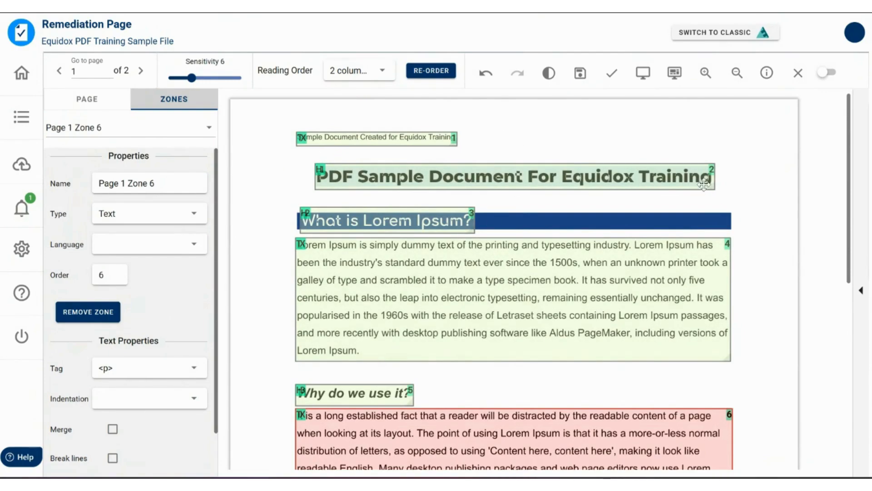
{"action": "left_click", "coordinate": [503, 177]}
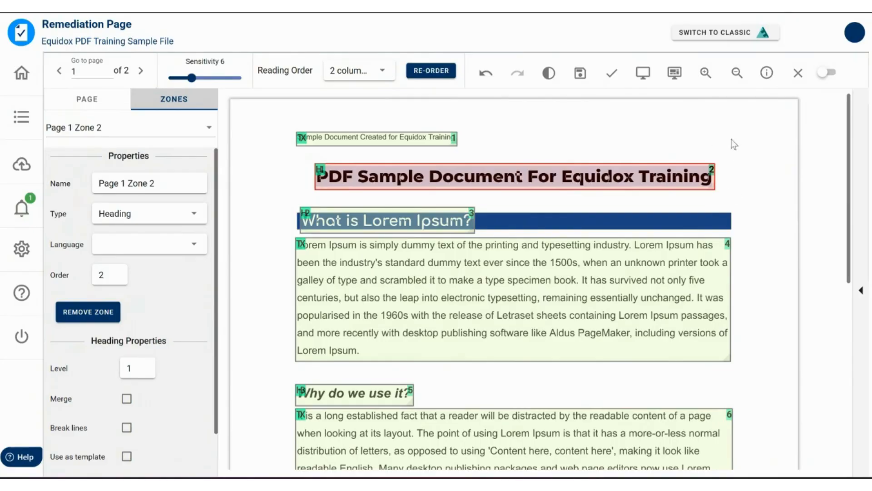
{"action": "left_click", "coordinate": [613, 273]}
{"action": "scroll", "coordinate": [646, 331], "scroll_direction": "down", "scroll_amount": 3}
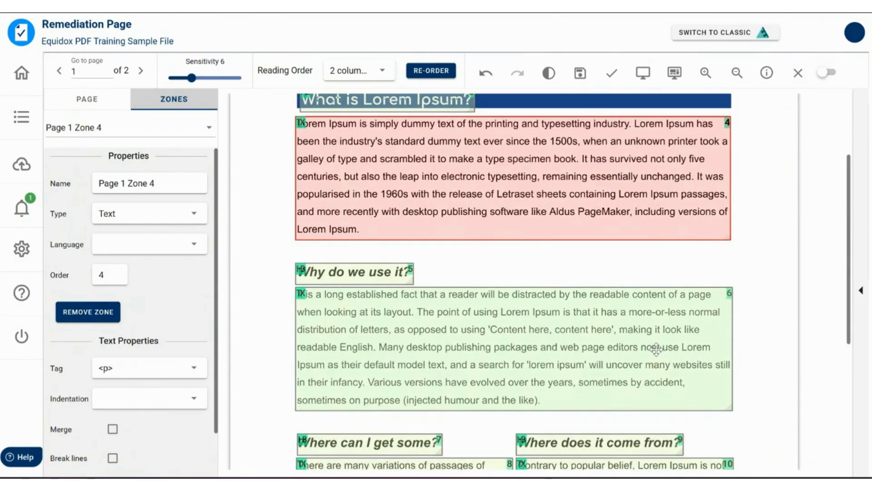
{"action": "scroll", "coordinate": [649, 348], "scroll_direction": "down", "scroll_amount": 1}
{"action": "scroll", "coordinate": [648, 348], "scroll_direction": "down", "scroll_amount": 5}
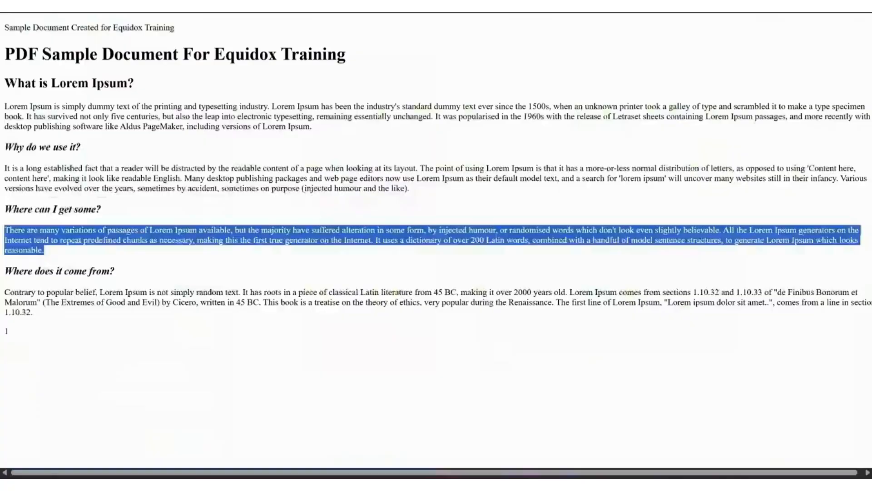
Check the title, the subheadings and the "Where does it come from?" paragraph in the page preview
{"action": "left_click", "coordinate": [302, 236]}
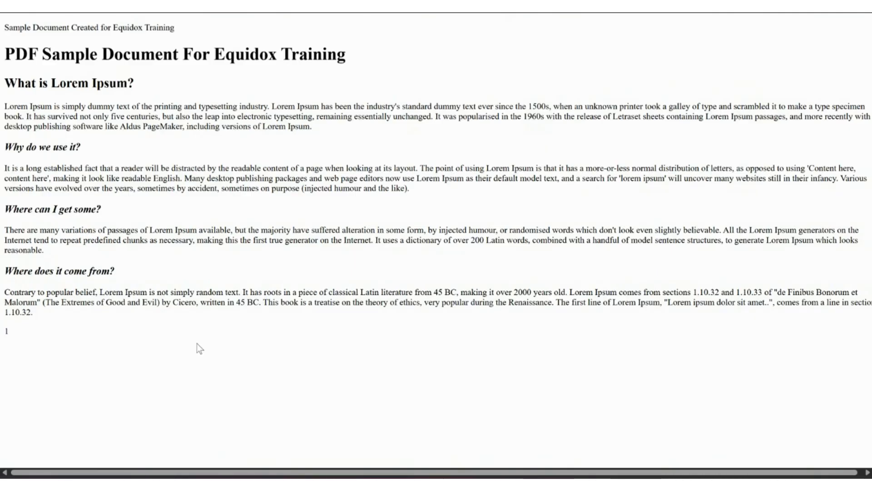
{"action": "triple_click", "coordinate": [178, 51]}
{"action": "triple_click", "coordinate": [121, 81]}
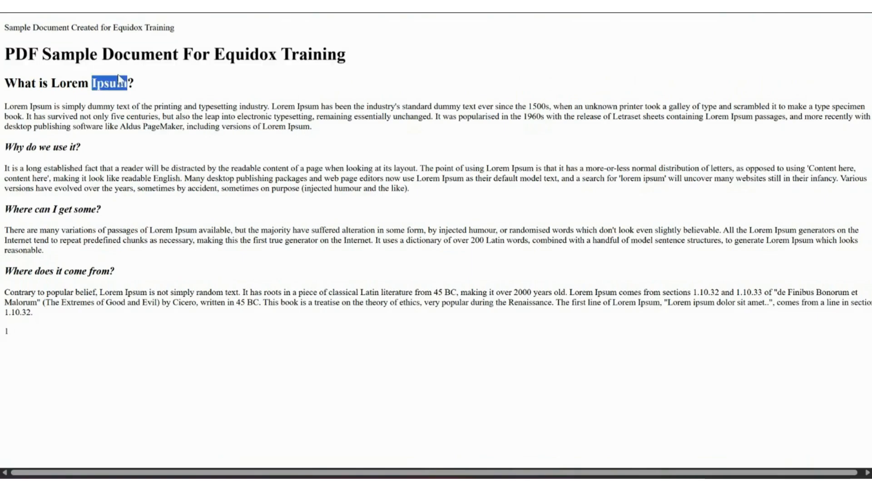
{"action": "triple_click", "coordinate": [87, 271]}
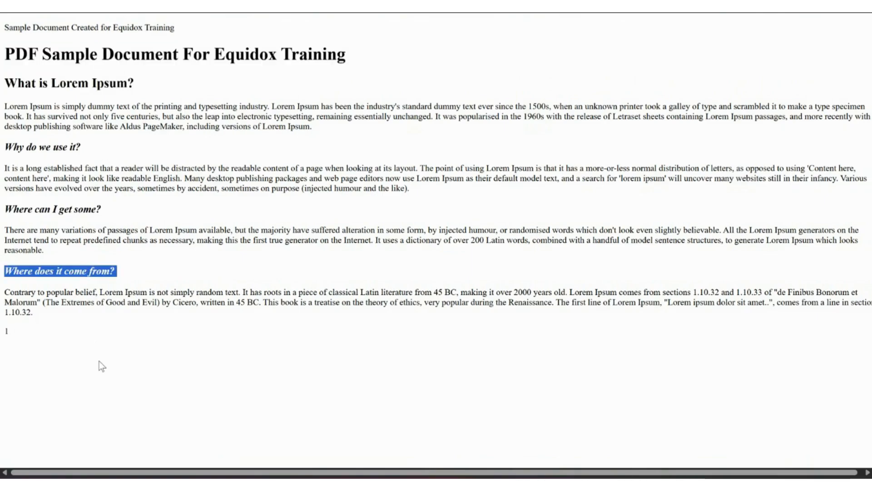
{"action": "triple_click", "coordinate": [80, 301]}
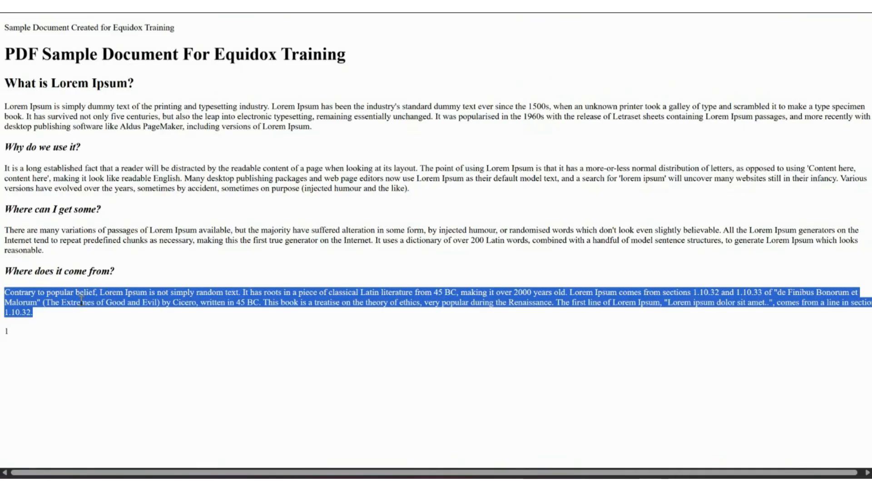
{"action": "left_click", "coordinate": [176, 226]}
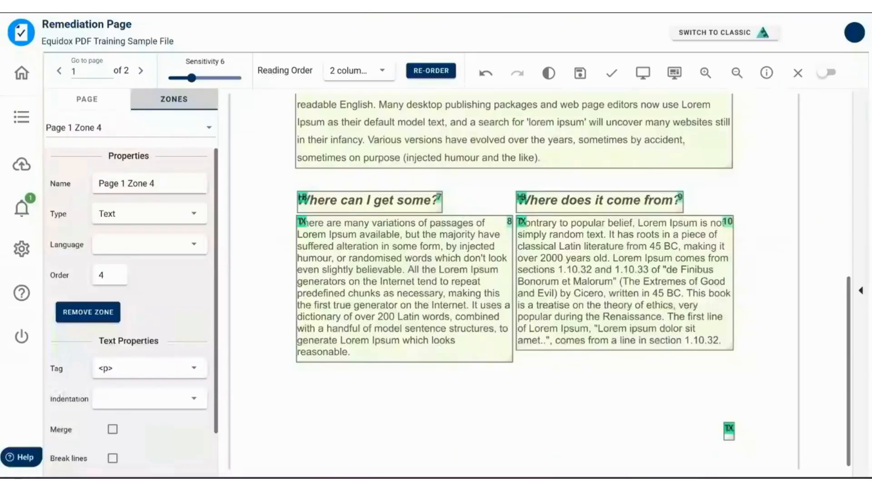
{"action": "scroll", "coordinate": [643, 291], "scroll_direction": "up", "scroll_amount": 5}
{"action": "scroll", "coordinate": [642, 290], "scroll_direction": "up", "scroll_amount": 2}
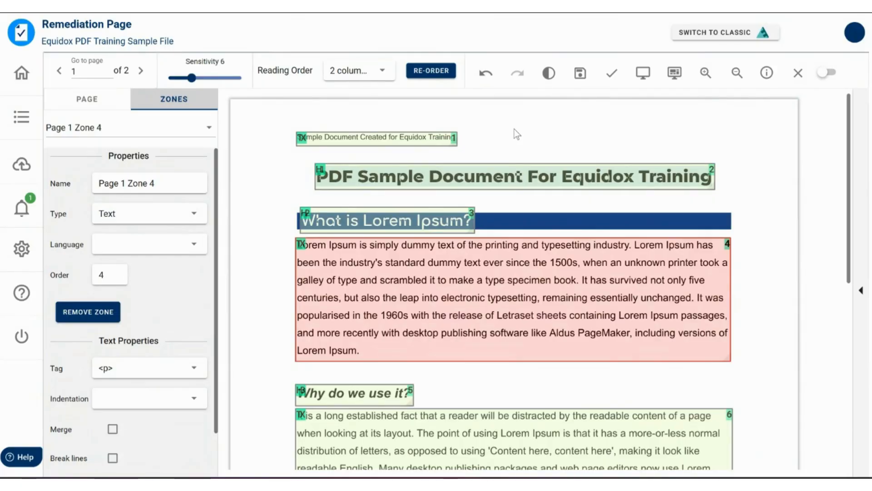
{"action": "scroll", "coordinate": [527, 160], "scroll_direction": "down", "scroll_amount": 6}
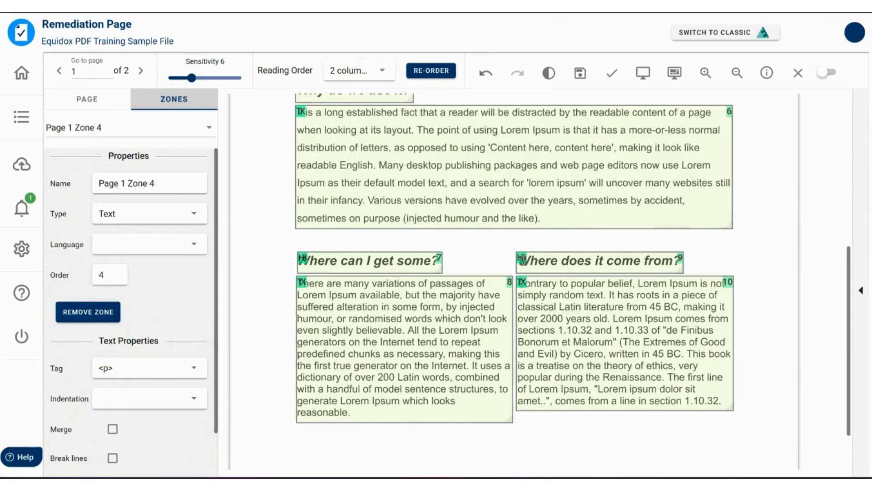
{"action": "scroll", "coordinate": [523, 262], "scroll_direction": "down", "scroll_amount": 1}
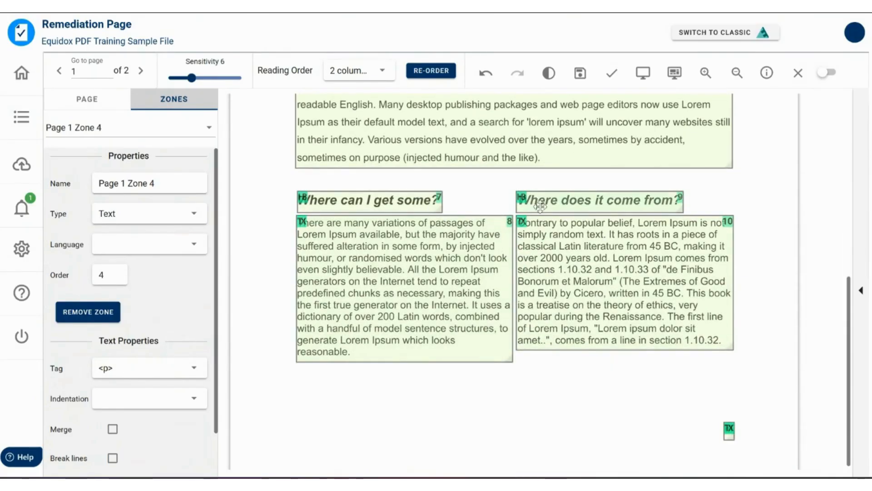
Enlarge the zone around the page number at the foot of page 1 and set its order to 1.1
{"action": "left_click_drag", "start_coordinate": [733, 439], "coordinate": [773, 456]}
{"action": "left_click_drag", "start_coordinate": [762, 441], "coordinate": [748, 437]}
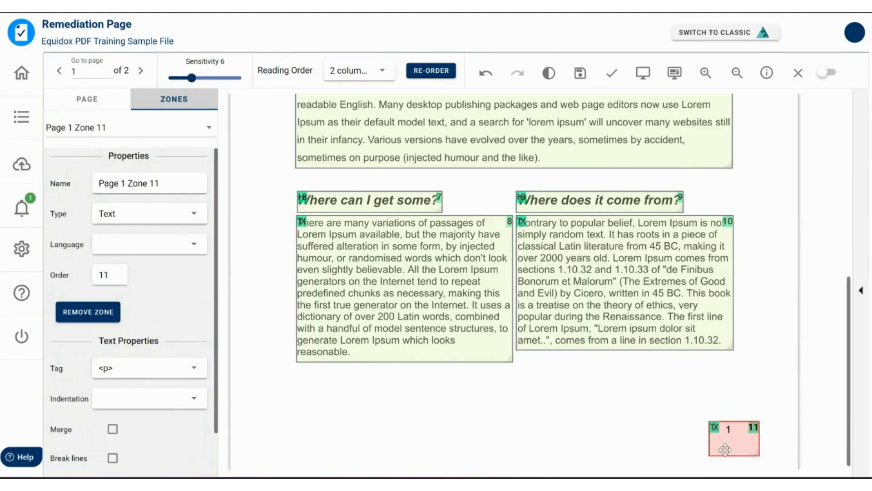
{"action": "scroll", "coordinate": [723, 449], "scroll_direction": "up", "scroll_amount": 8}
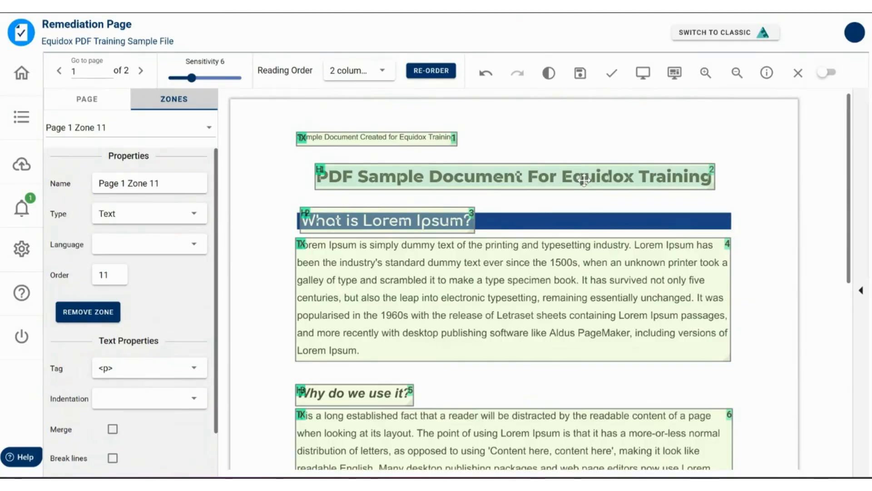
{"action": "scroll", "coordinate": [584, 179], "scroll_direction": "down", "scroll_amount": 8}
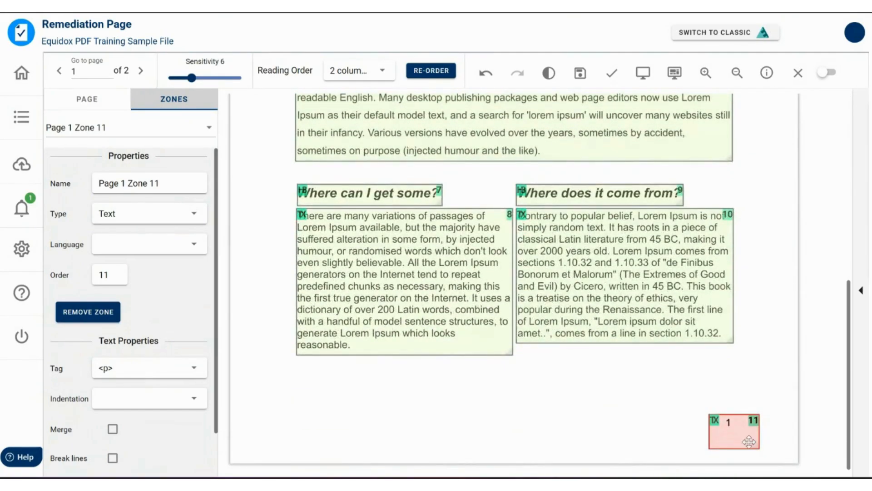
{"action": "scroll", "coordinate": [566, 234], "scroll_direction": "up", "scroll_amount": 8}
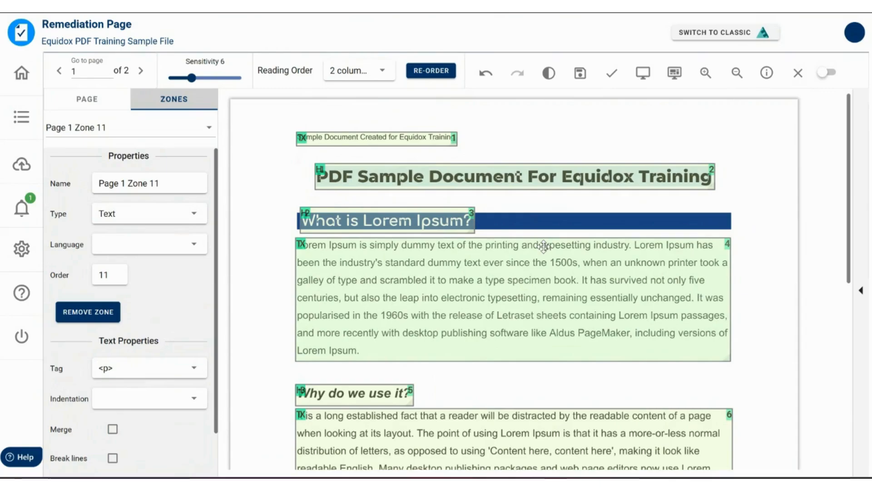
{"action": "scroll", "coordinate": [620, 296], "scroll_direction": "down", "scroll_amount": 8}
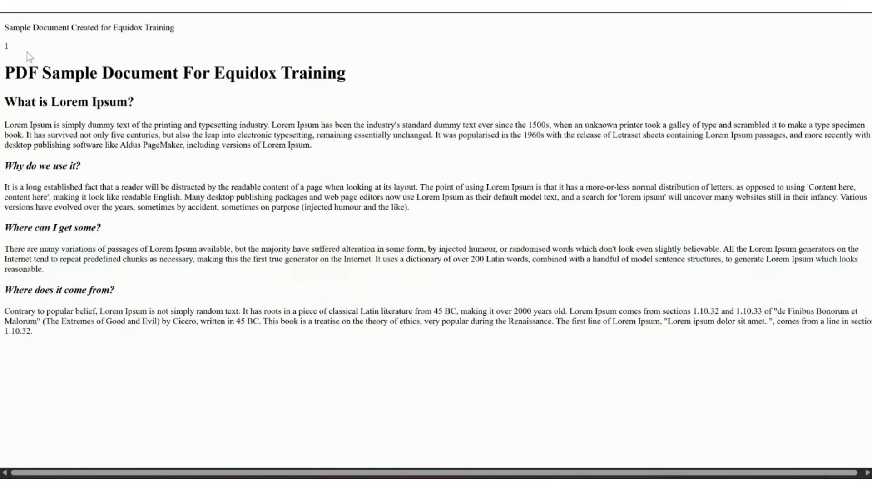
Check where the page number is read in the page 1 preview, then return to the zone editor
{"action": "double_click", "coordinate": [8, 44]}
{"action": "left_click", "coordinate": [61, 39]}
{"action": "left_click", "coordinate": [210, 5]}
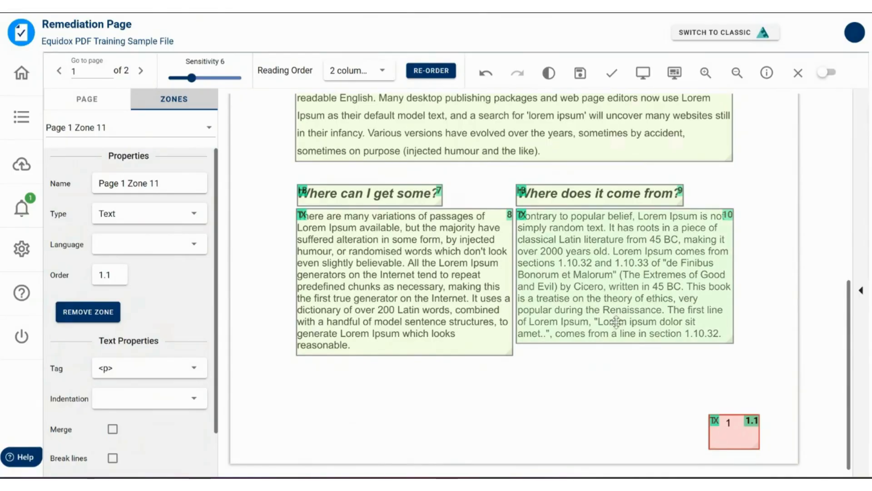
Look through the column options for page 1's reading order, then check the page number's place in the preview again
{"action": "scroll", "coordinate": [497, 252], "scroll_direction": "up", "scroll_amount": 8}
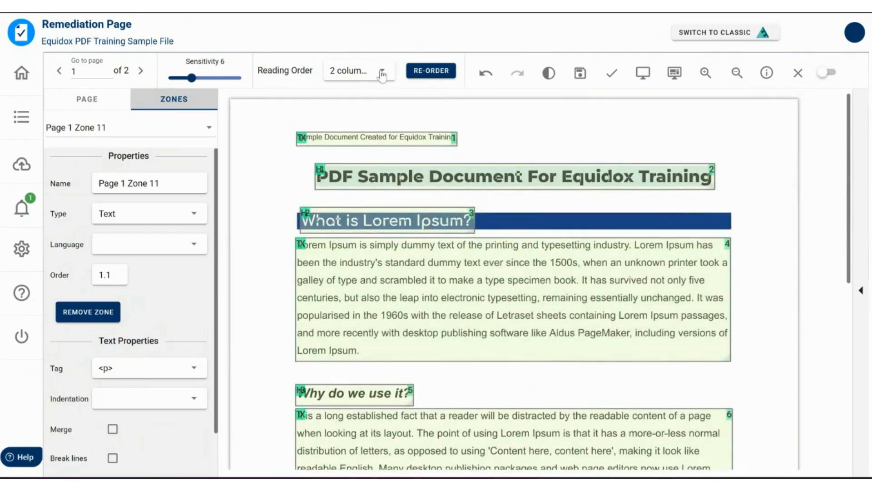
{"action": "left_click", "coordinate": [383, 72]}
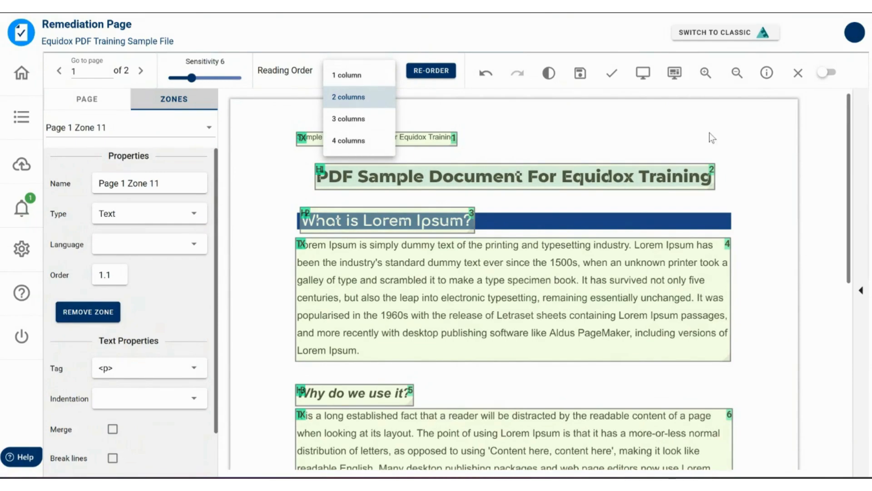
{"action": "left_click", "coordinate": [737, 149]}
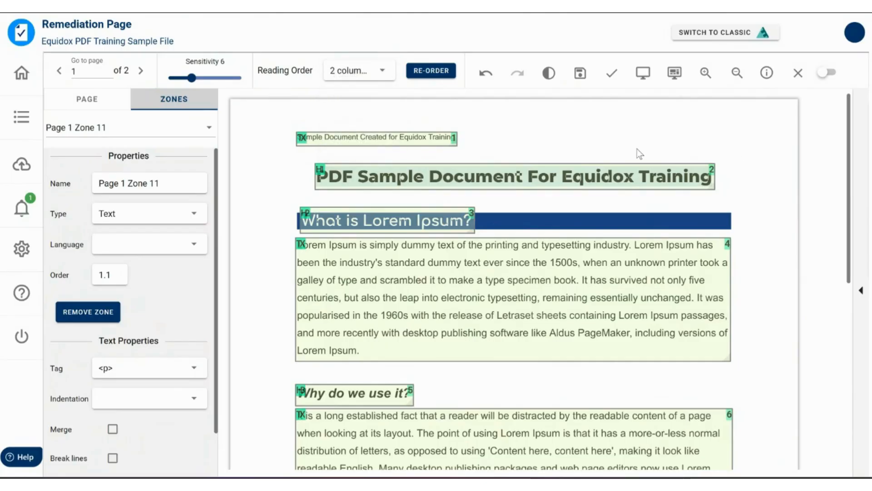
{"action": "scroll", "coordinate": [621, 146], "scroll_direction": "down", "scroll_amount": 8}
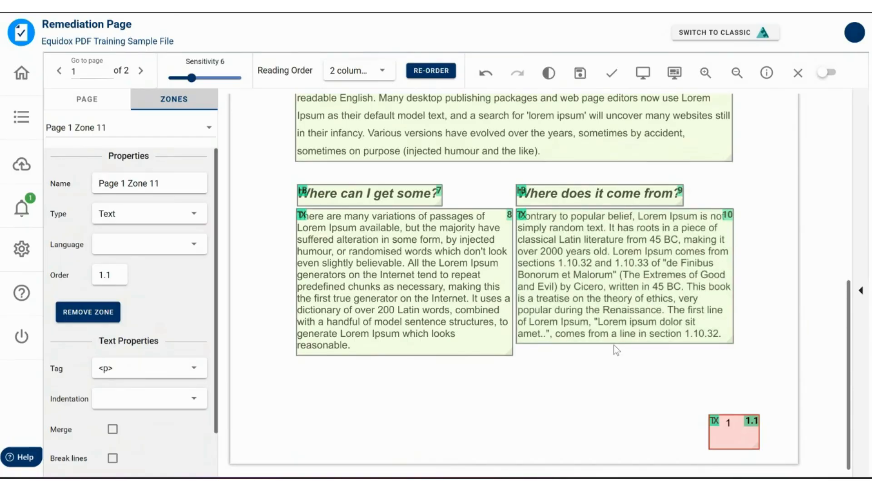
{"action": "left_click", "coordinate": [191, 5]}
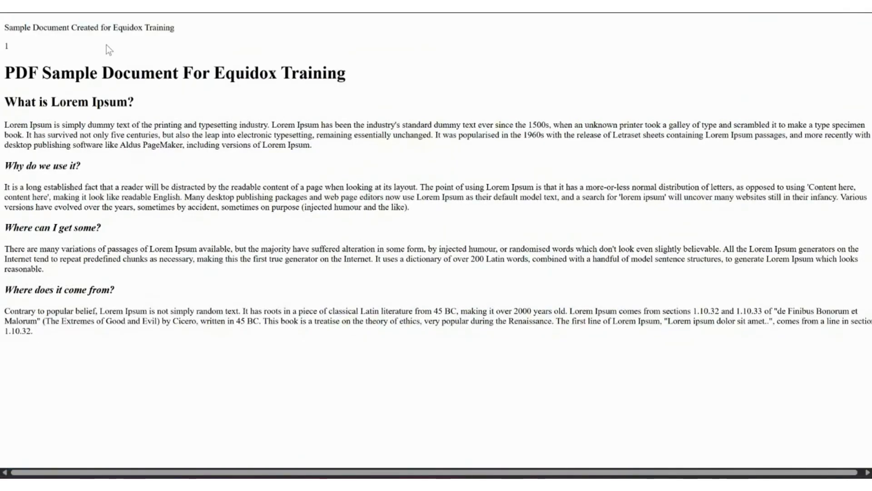
{"action": "left_click", "coordinate": [91, 5]}
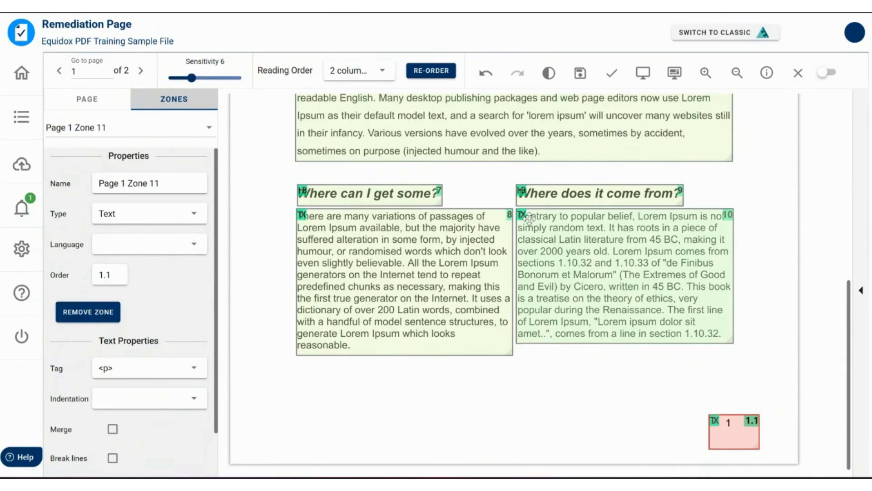
Re-order the zones of page 1 using the 2-column reading order
{"action": "scroll", "coordinate": [528, 218], "scroll_direction": "up", "scroll_amount": 6}
{"action": "left_click", "coordinate": [529, 174]}
{"action": "left_click", "coordinate": [437, 73]}
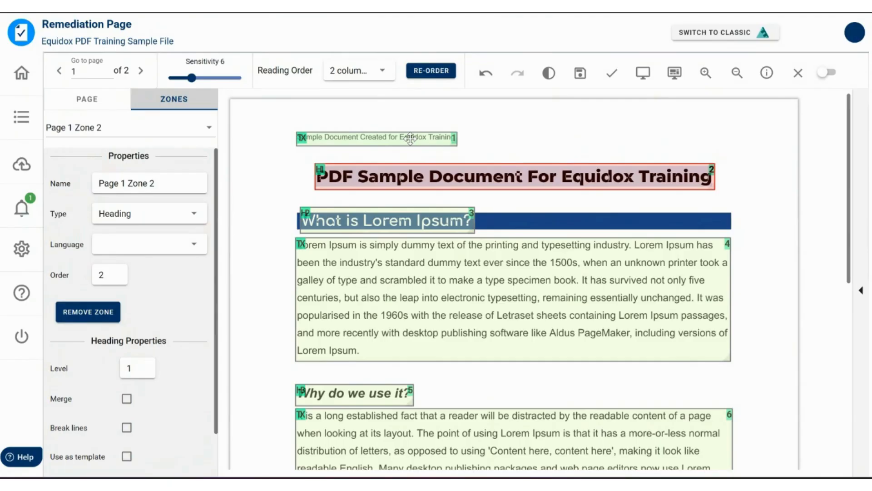
Remove the zone around the header "Sample Document Created for Equidox Training" from page 1
{"action": "left_click", "coordinate": [410, 139]}
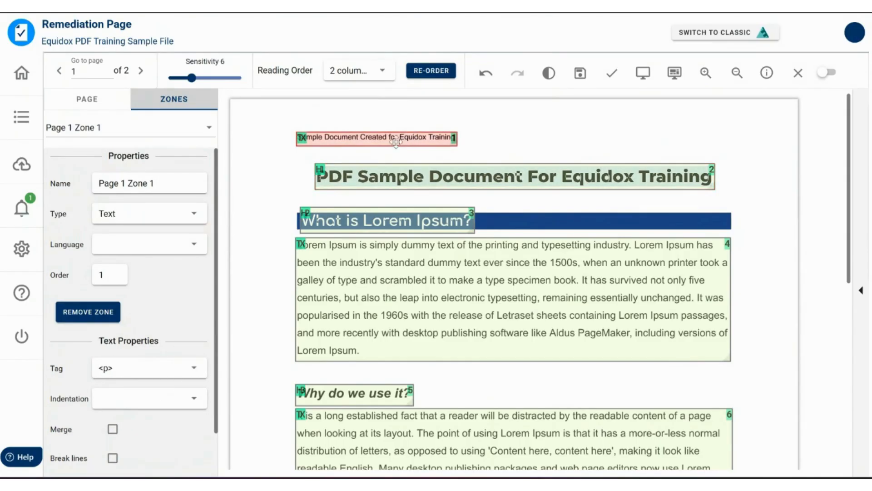
{"action": "left_click_drag", "start_coordinate": [371, 137], "coordinate": [371, 120]}
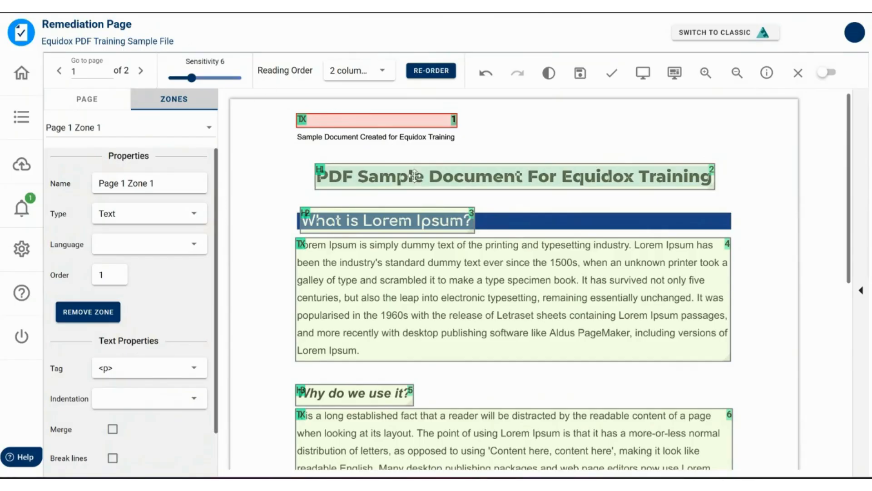
{"action": "left_click_drag", "start_coordinate": [402, 116], "coordinate": [401, 129]}
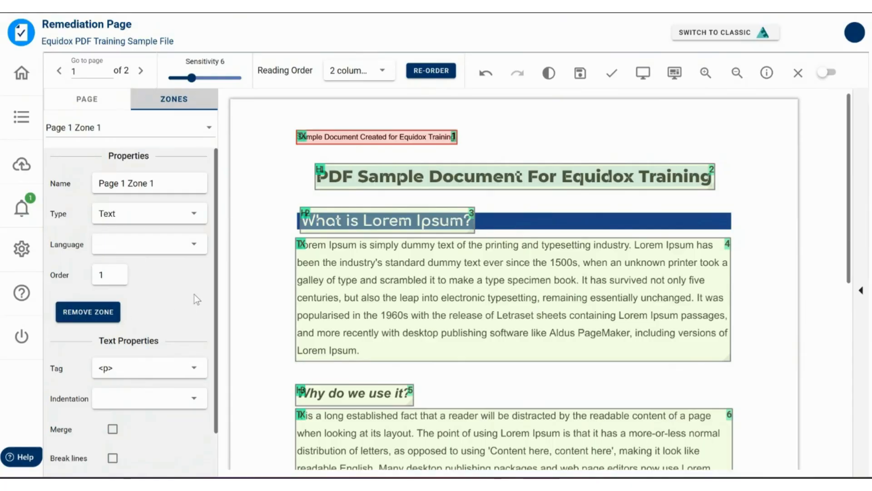
{"action": "key", "text": "Delete"}
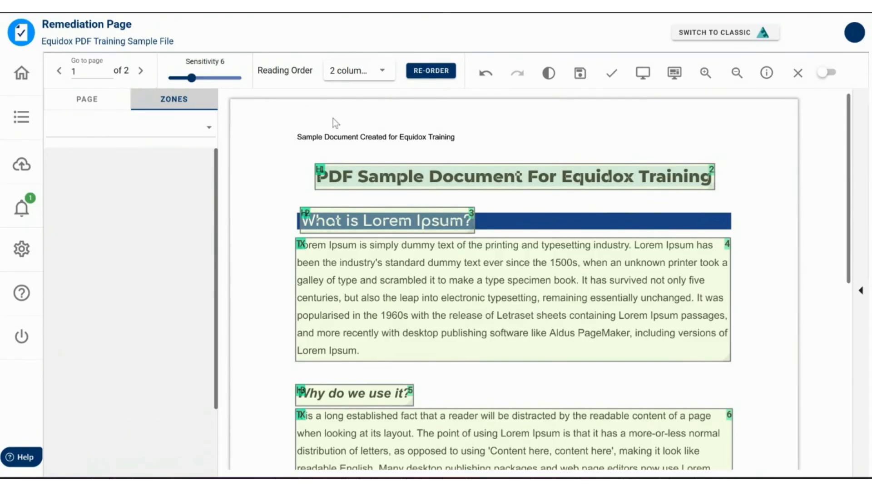
Preview page 1 and check that it starts with the title heading, then return to the zone editor
{"action": "left_click", "coordinate": [644, 80]}
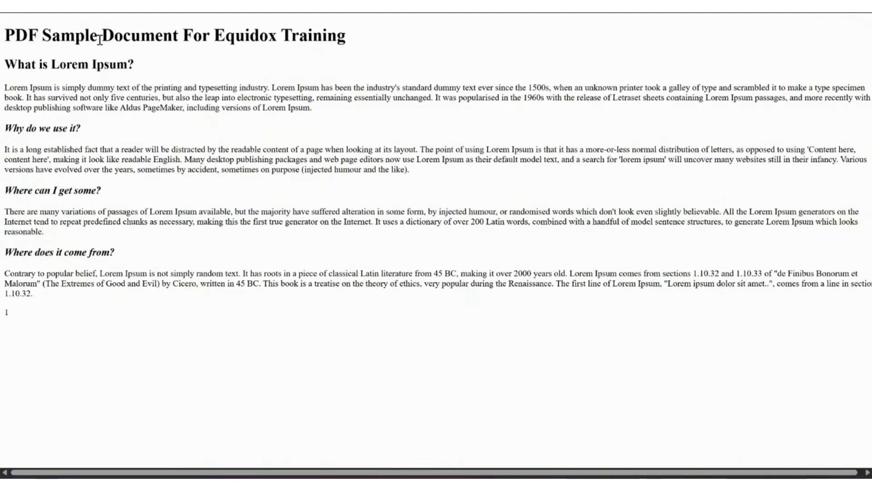
{"action": "triple_click", "coordinate": [99, 38]}
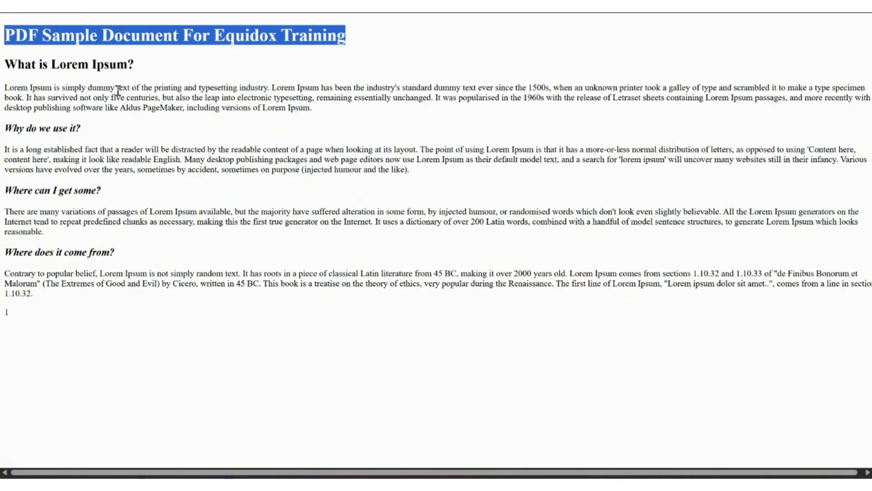
{"action": "left_click", "coordinate": [509, 6]}
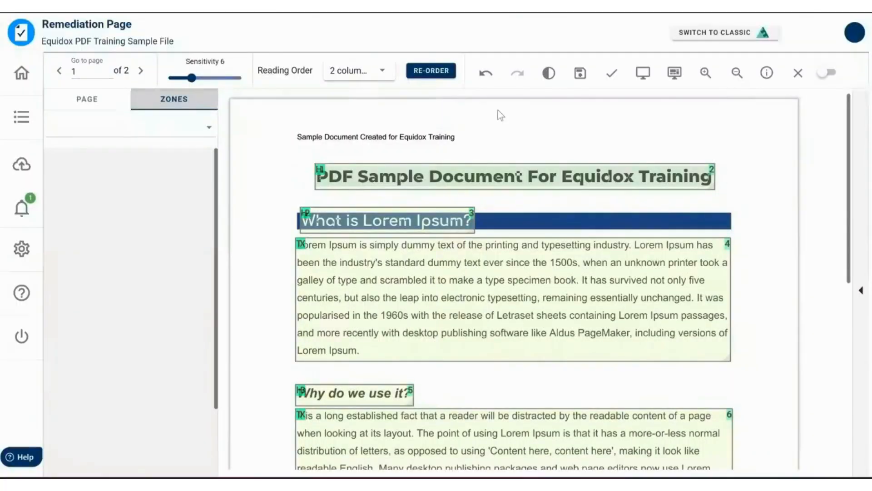
Draw an Ignore zone over the page number at the foot of page 1 and save the page
{"action": "scroll", "coordinate": [455, 222], "scroll_direction": "down", "scroll_amount": 8}
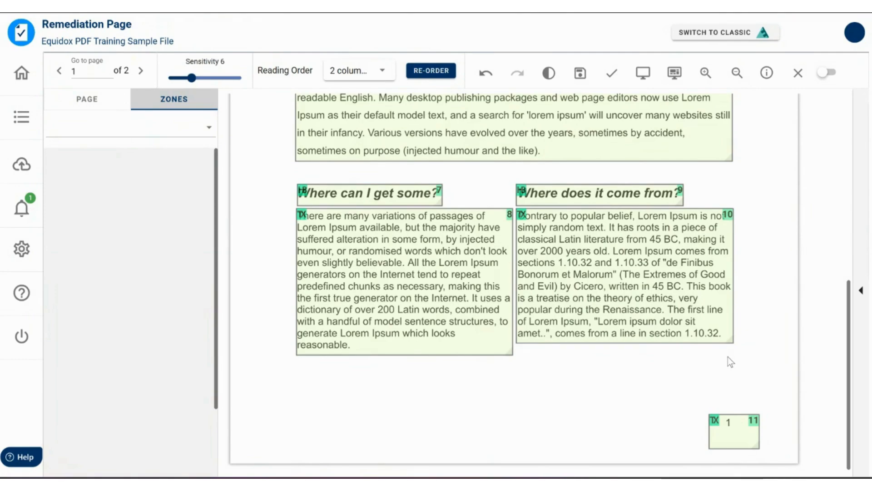
{"action": "left_click", "coordinate": [738, 428]}
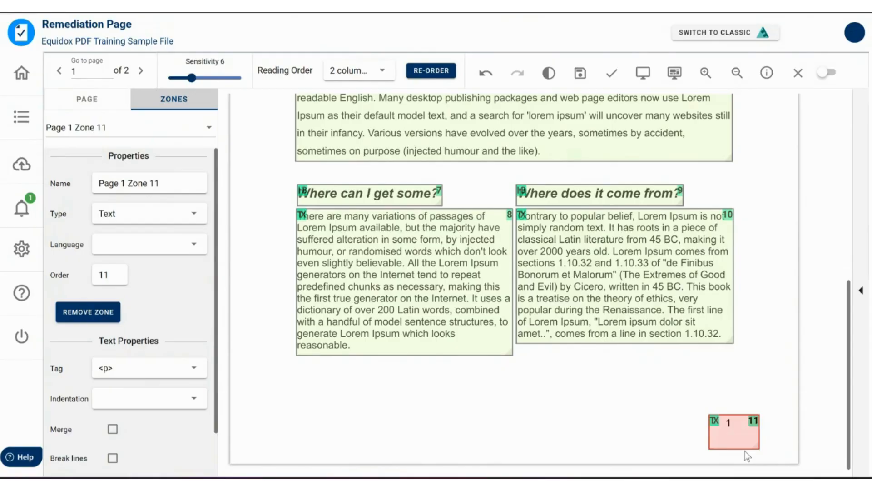
{"action": "left_click_drag", "start_coordinate": [696, 405], "coordinate": [696, 423]}
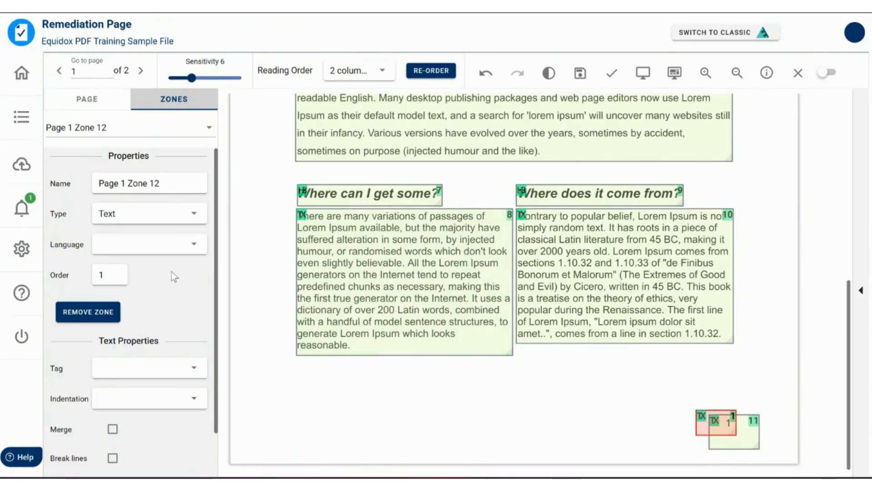
{"action": "left_click", "coordinate": [195, 217]}
{"action": "scroll", "coordinate": [157, 284], "scroll_direction": "down", "scroll_amount": 3}
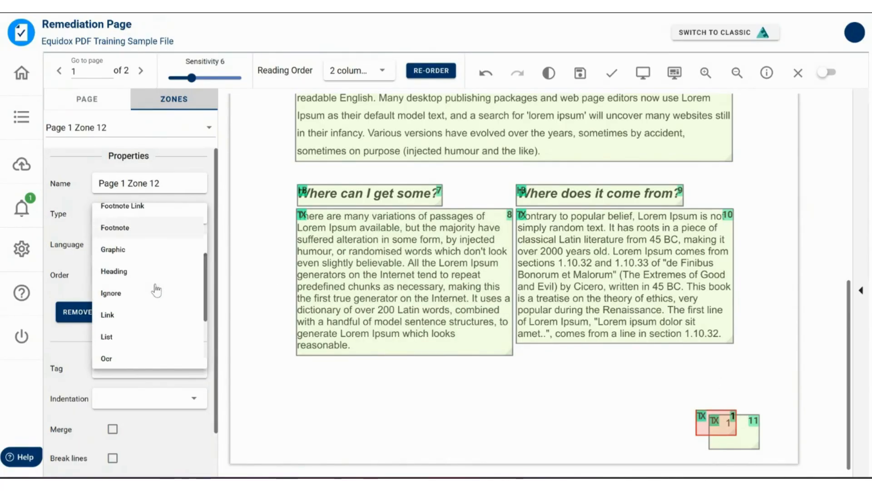
{"action": "left_click", "coordinate": [119, 295]}
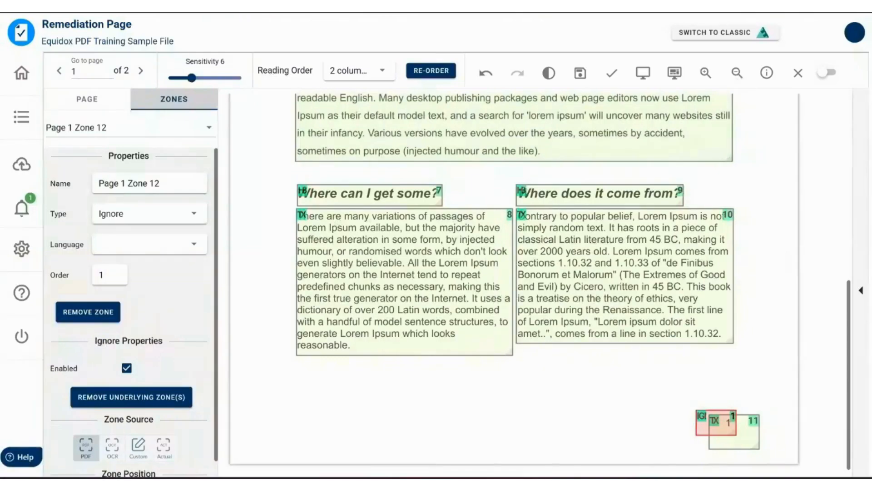
{"action": "left_click", "coordinate": [583, 78]}
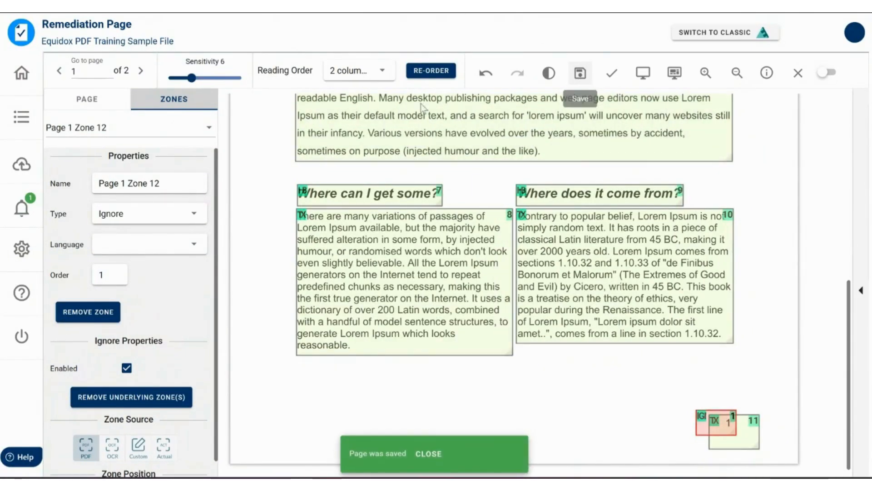
Go to page 2 and inspect the Ignore zone over its page number
{"action": "left_click", "coordinate": [141, 73]}
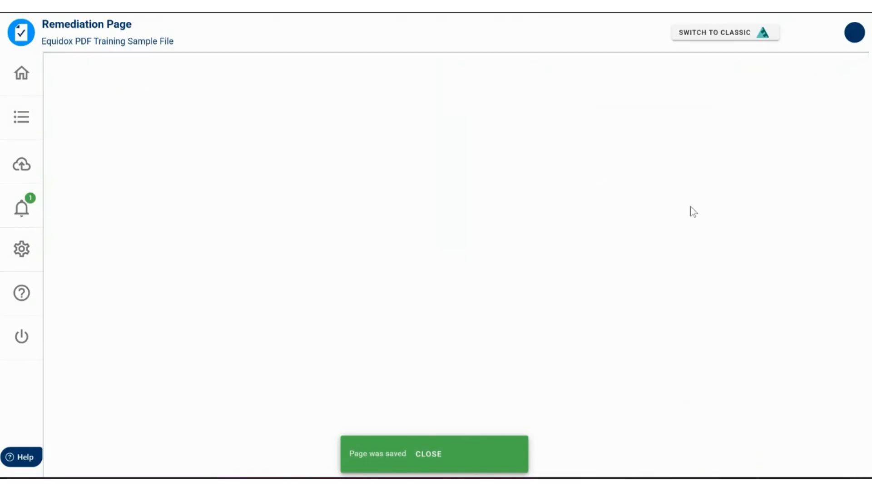
{"action": "scroll", "coordinate": [740, 233], "scroll_direction": "down", "scroll_amount": 8}
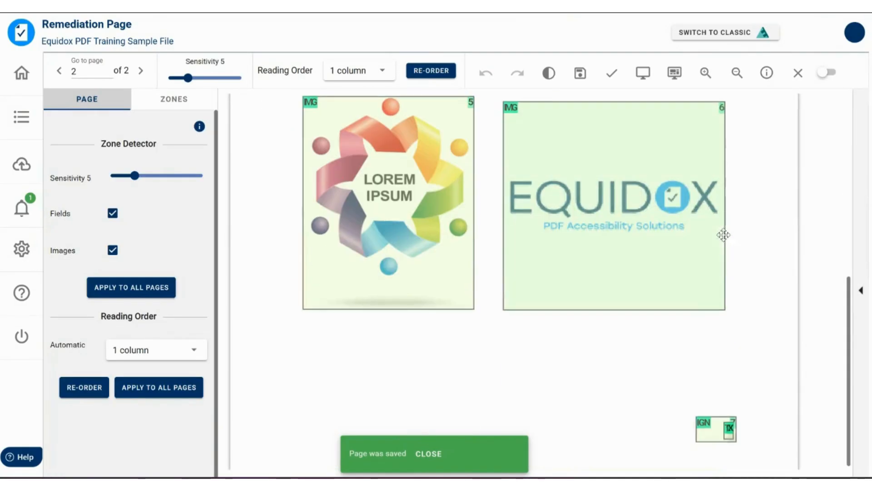
{"action": "left_click", "coordinate": [710, 429]}
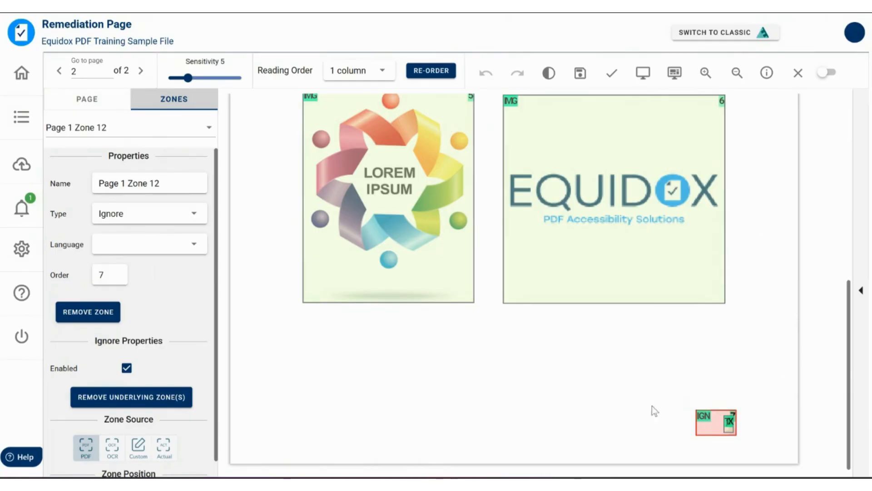
Remove the zone around the header "Sample Document Created for Equidox Training" from page 2
{"action": "scroll", "coordinate": [473, 320], "scroll_direction": "up", "scroll_amount": 5}
{"action": "scroll", "coordinate": [469, 341], "scroll_direction": "up", "scroll_amount": 3}
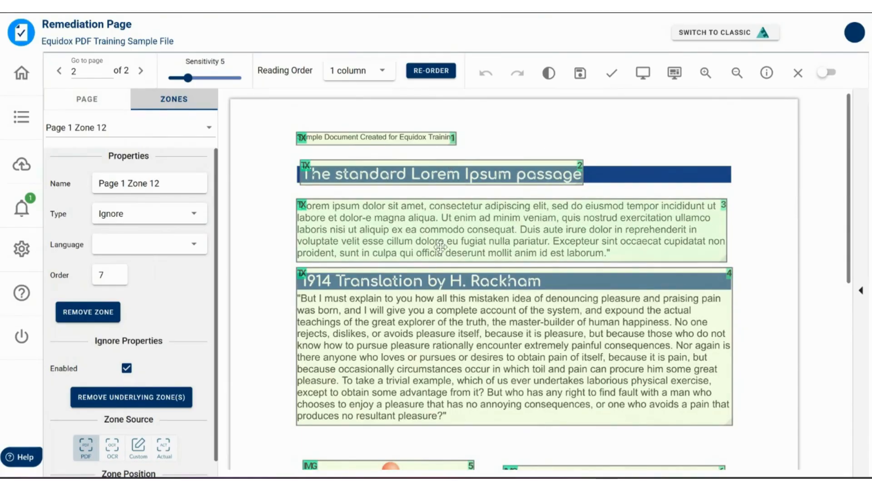
{"action": "left_click", "coordinate": [401, 137]}
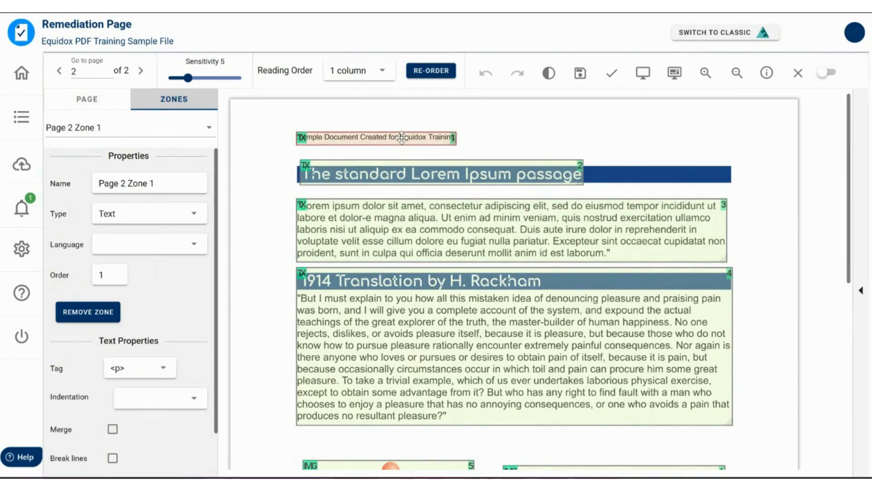
{"action": "key", "text": "Delete"}
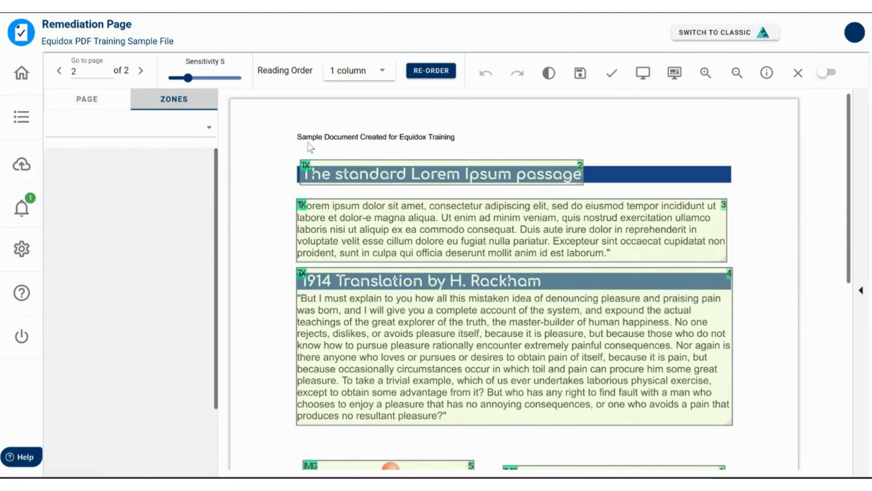
Tag the "The standard Lorem Ipsum passage" zone on page 2 as a level 2 heading
{"action": "left_click", "coordinate": [469, 176]}
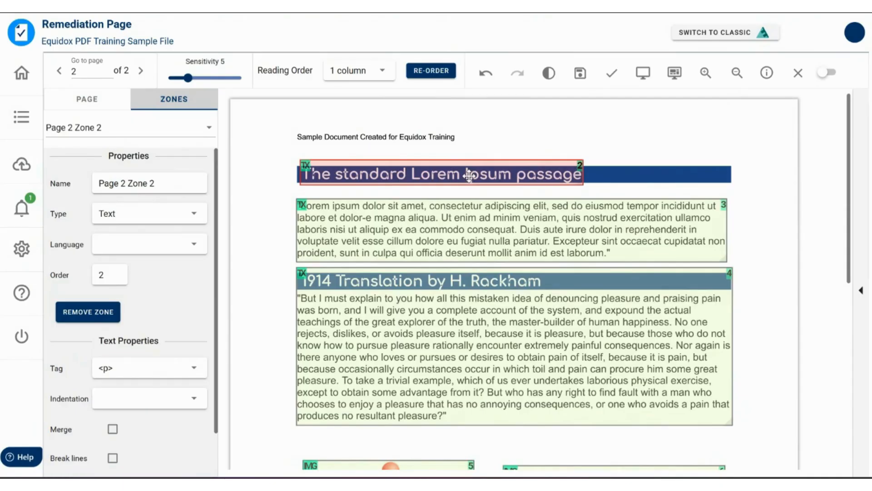
{"action": "key", "text": "h"}
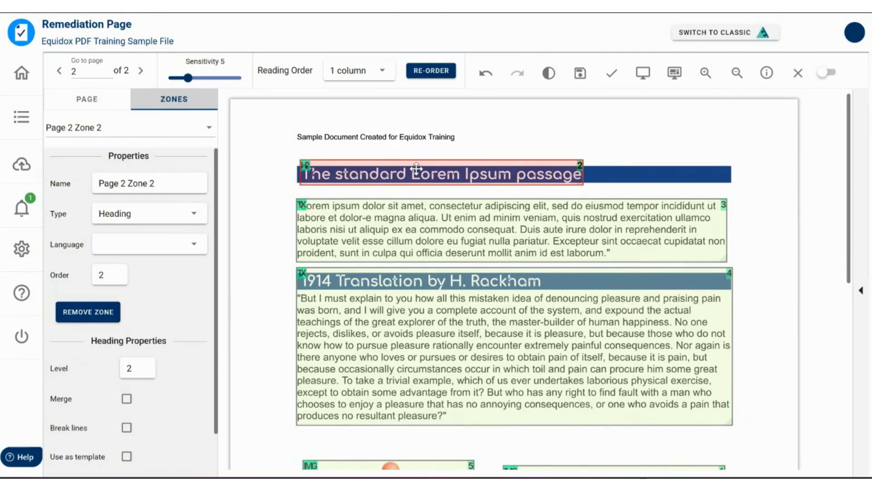
Shrink the zone around the 1914 Translation section to its title line and tag it as a level 2 heading
{"action": "left_click", "coordinate": [374, 354]}
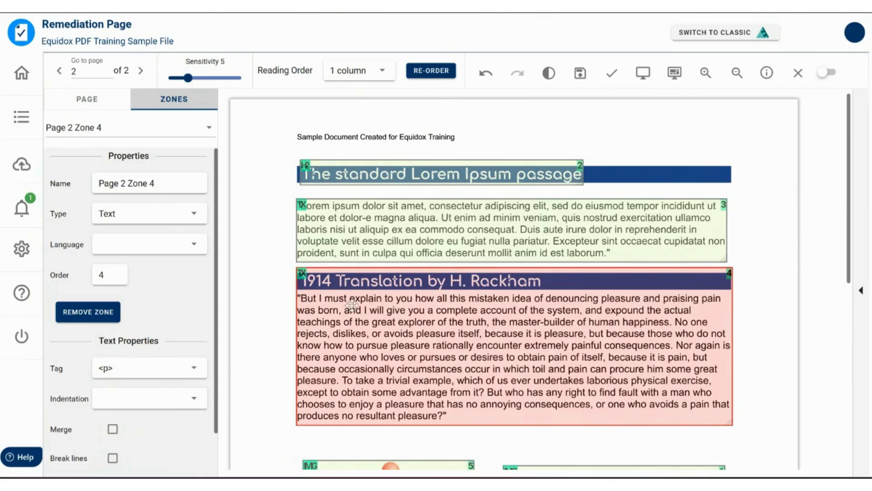
{"action": "left_click_drag", "start_coordinate": [459, 424], "coordinate": [462, 319]}
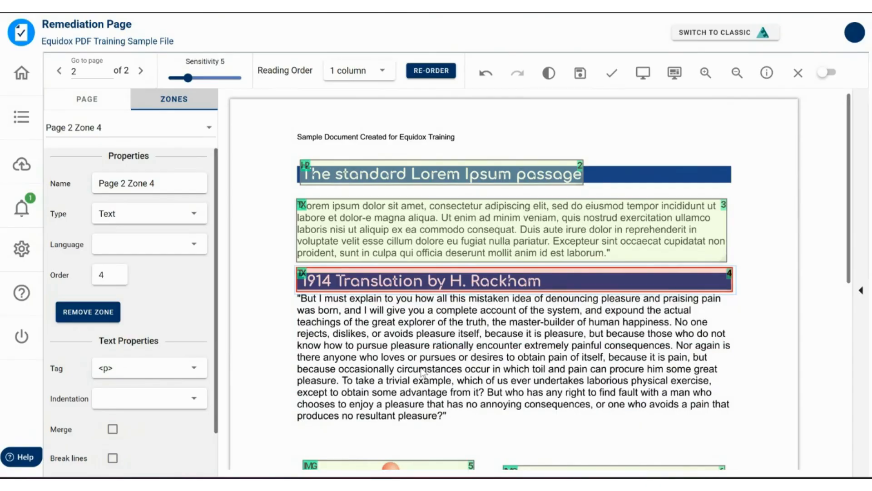
{"action": "key", "text": "2"}
Draw a new Text zone around the paragraph beneath the 1914 Translation heading
{"action": "left_click_drag", "start_coordinate": [295, 297], "coordinate": [732, 429]}
{"action": "left_click", "coordinate": [647, 395]}
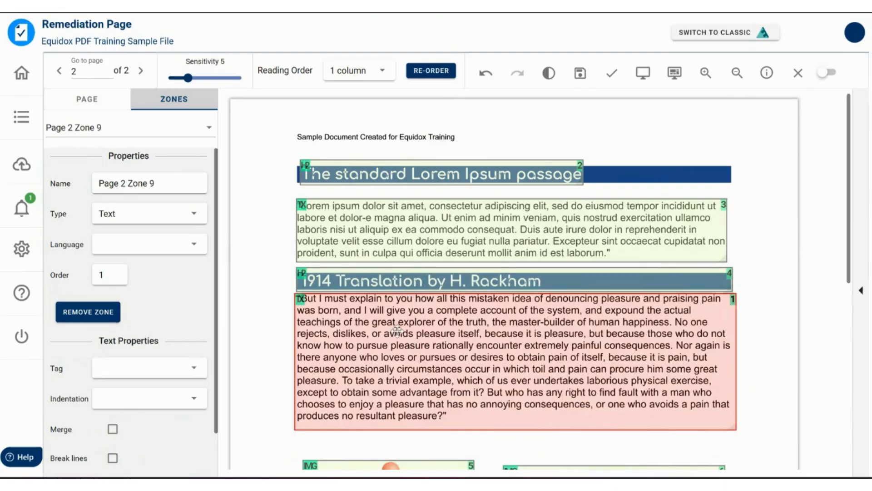
Check page 2's reading order in the HTML preview, re-order its zones as 1 column, and preview the page again
{"action": "left_click", "coordinate": [644, 77]}
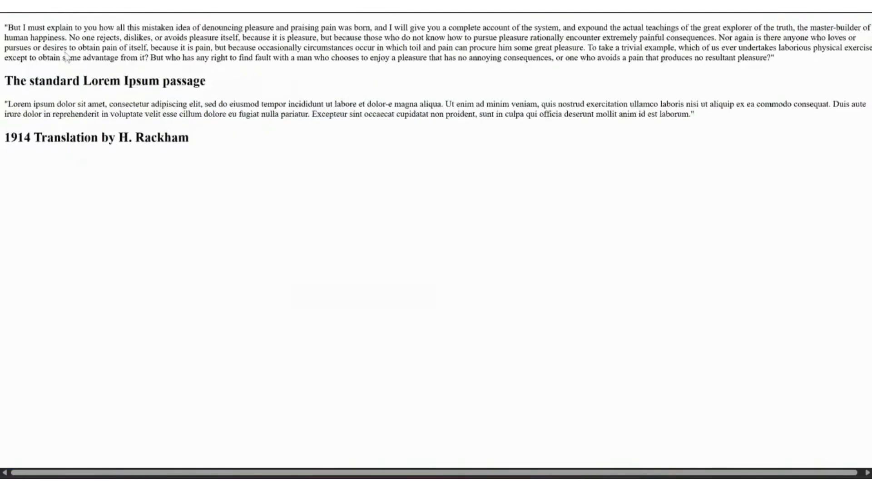
{"action": "triple_click", "coordinate": [89, 36]}
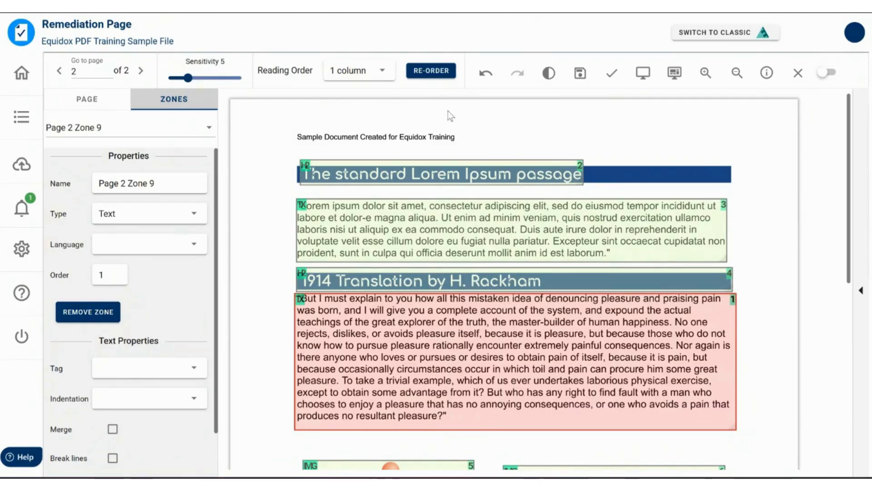
{"action": "left_click", "coordinate": [430, 71]}
{"action": "left_click", "coordinate": [643, 77]}
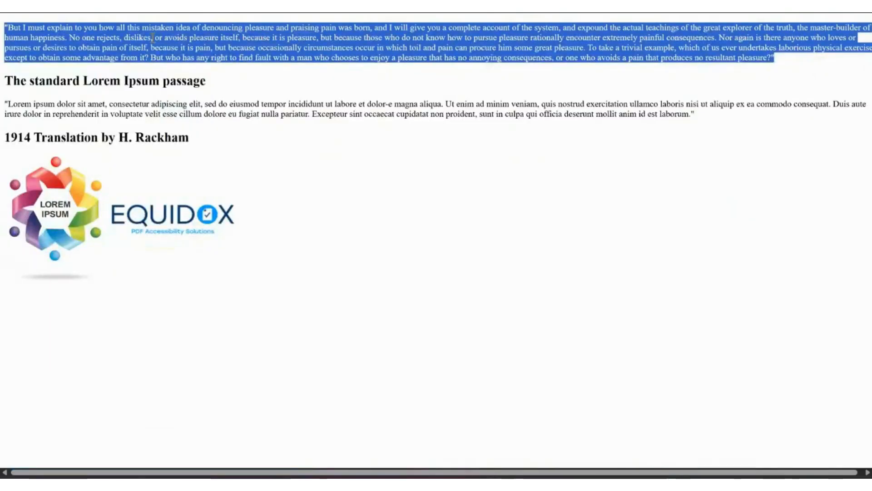
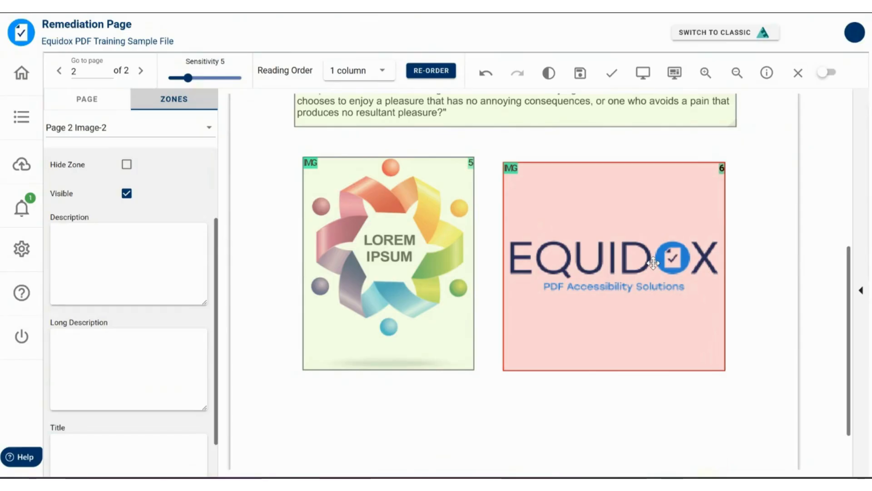
Review the Equidox logo zone's image properties and the column choices for page 2's automatic reading order
{"action": "left_click", "coordinate": [131, 231]}
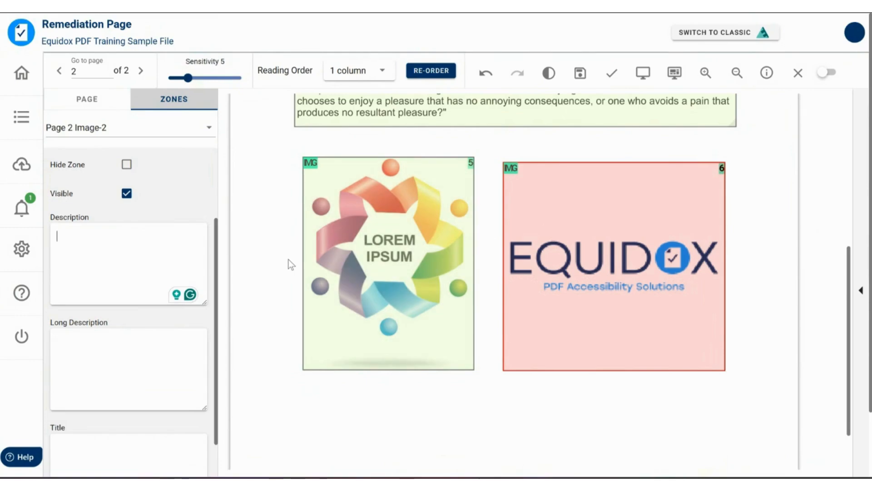
{"action": "scroll", "coordinate": [123, 254], "scroll_direction": "up", "scroll_amount": 3}
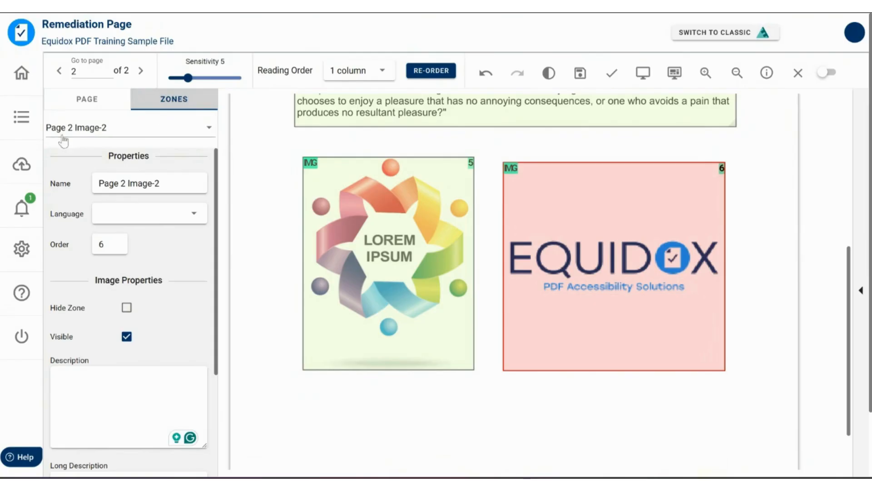
{"action": "left_click", "coordinate": [76, 106]}
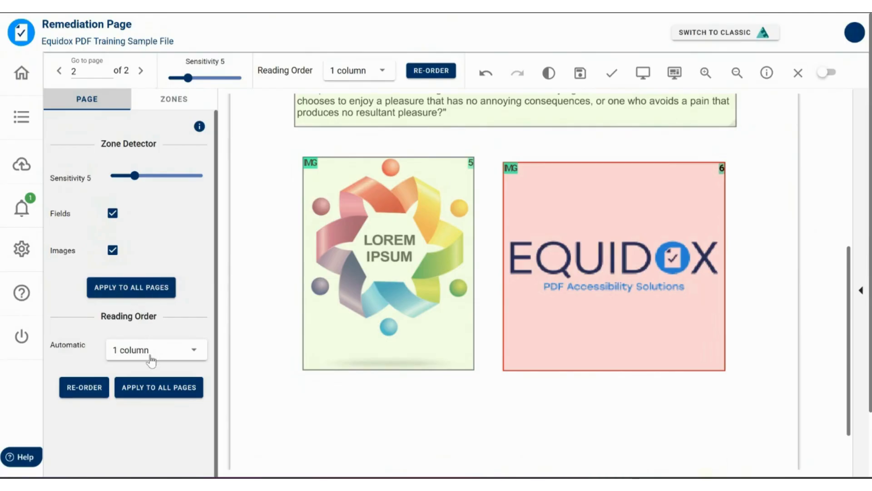
{"action": "left_click", "coordinate": [192, 352]}
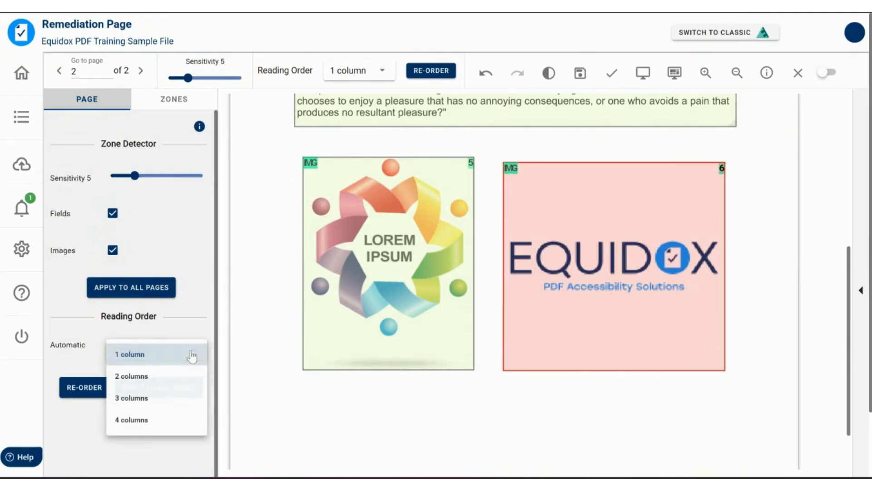
{"action": "left_click", "coordinate": [91, 437]}
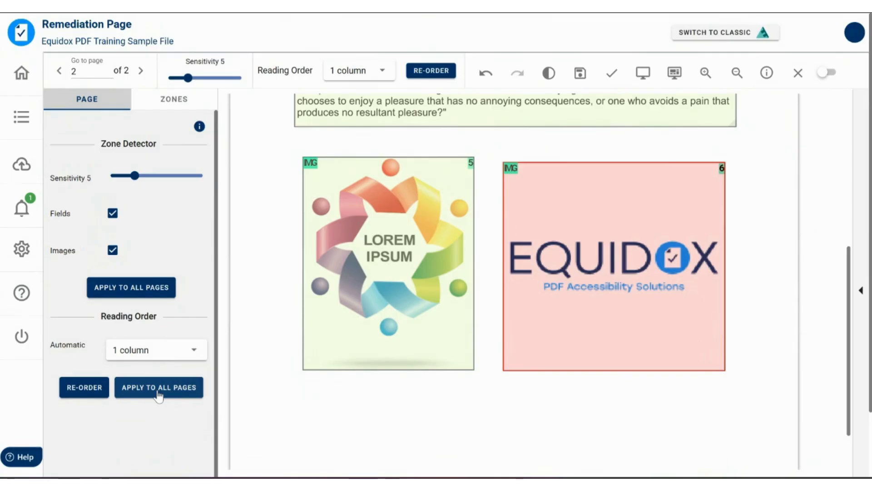
{"action": "left_click", "coordinate": [193, 350]}
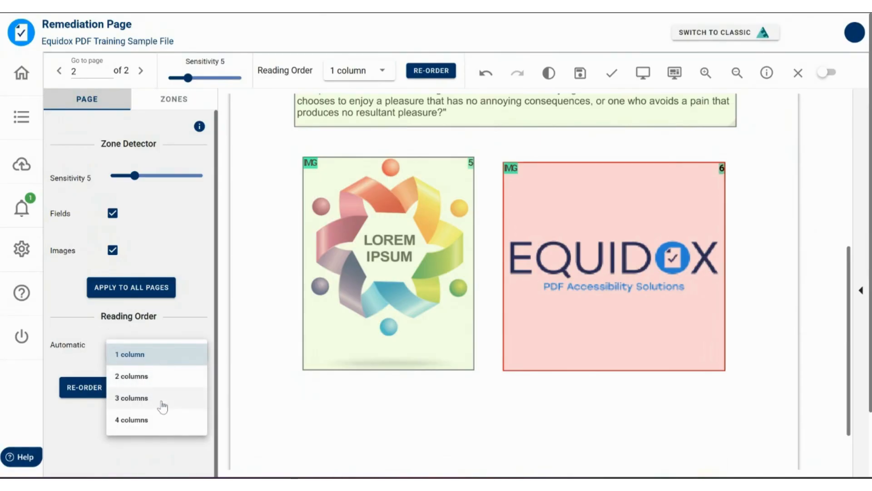
{"action": "left_click", "coordinate": [146, 456]}
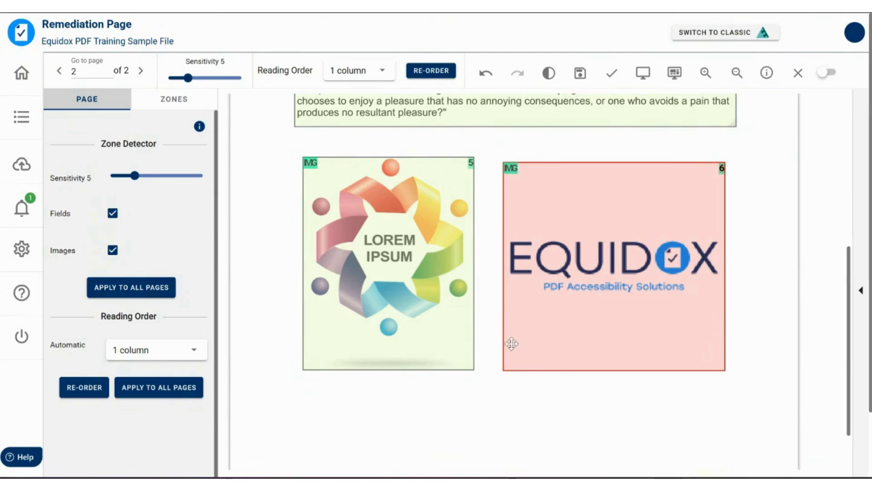
Turn off image detection for page 2, preview the page without image zones, and turn image detection back on
{"action": "left_click", "coordinate": [112, 250]}
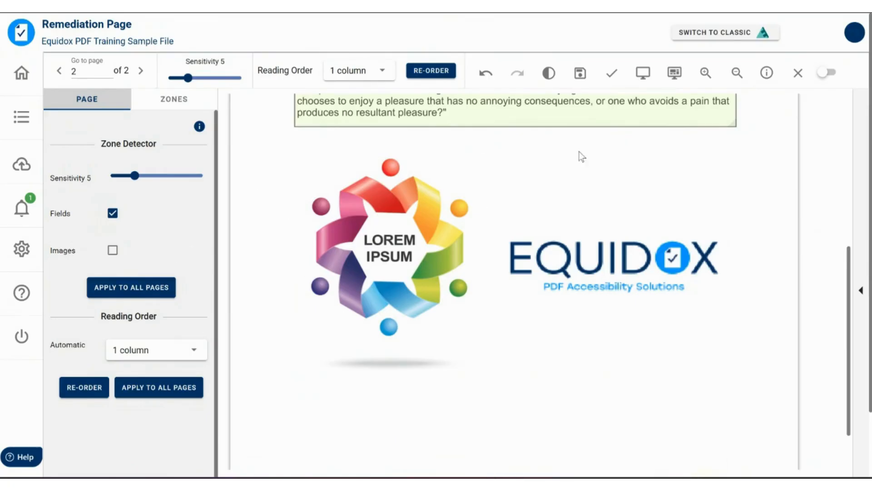
{"action": "left_click", "coordinate": [642, 79]}
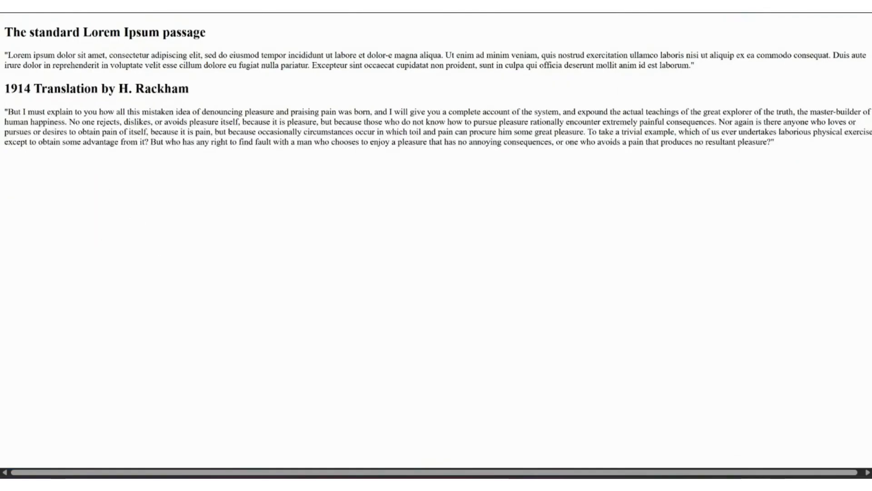
{"action": "left_click", "coordinate": [255, 4]}
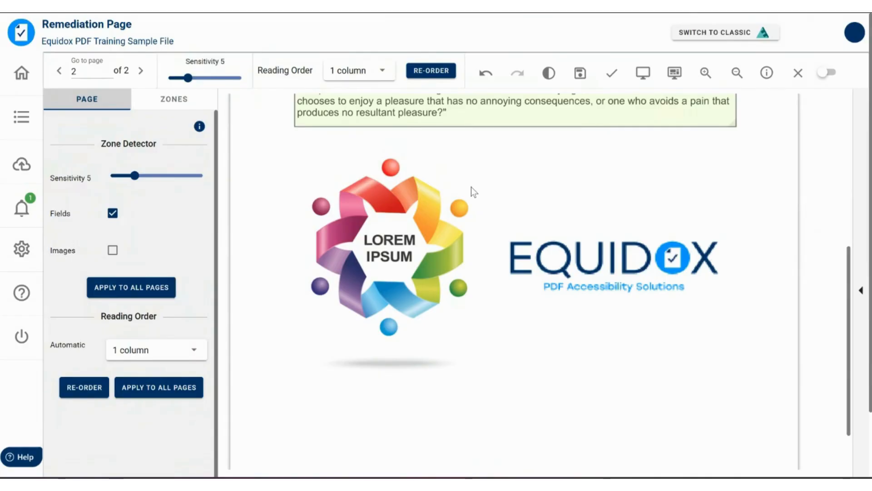
{"action": "left_click", "coordinate": [113, 250]}
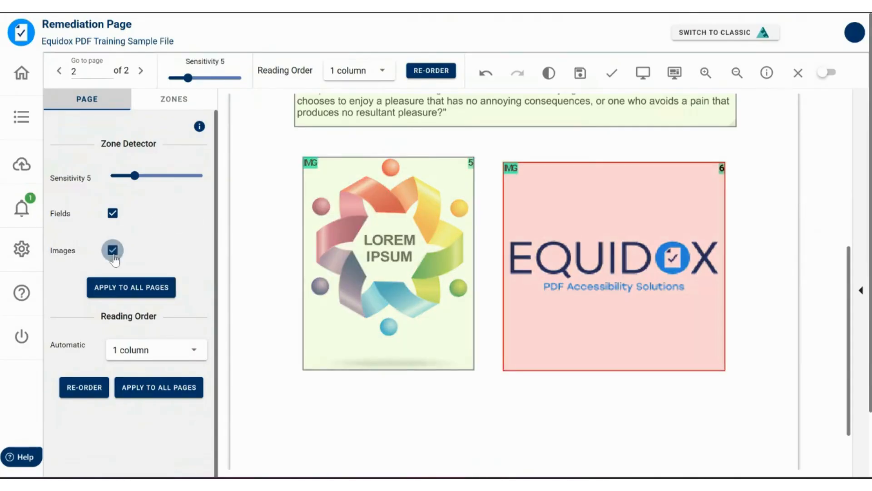
{"action": "left_click", "coordinate": [113, 250]}
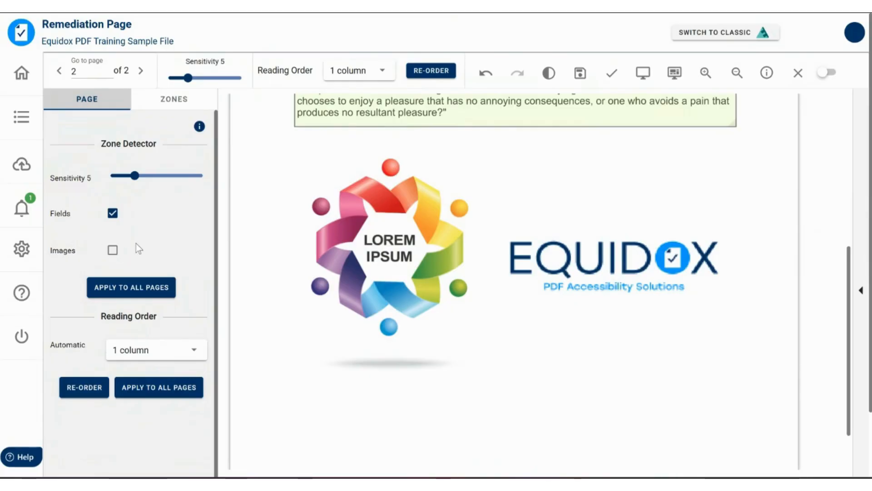
{"action": "left_click", "coordinate": [113, 250]}
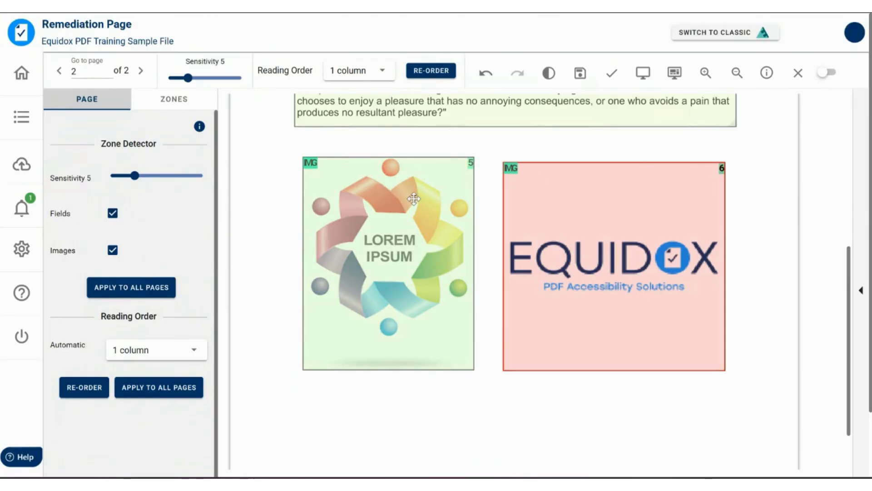
Delete the image zone around the Lorem Ipsum graphic and check the page's HTML preview
{"action": "left_click", "coordinate": [424, 273]}
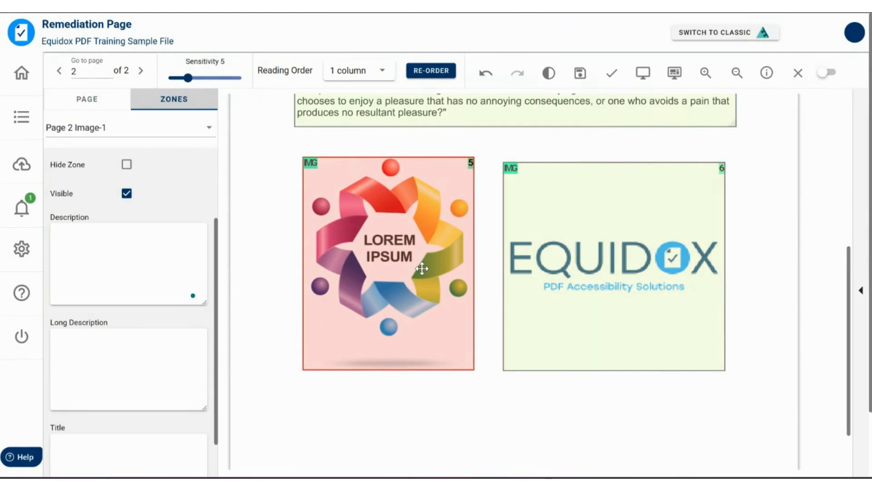
{"action": "key", "text": "Delete"}
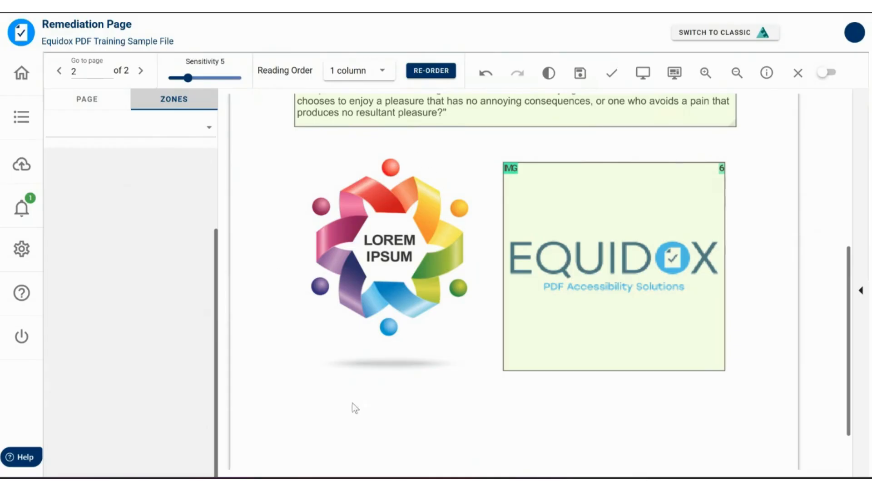
{"action": "left_click", "coordinate": [614, 190]}
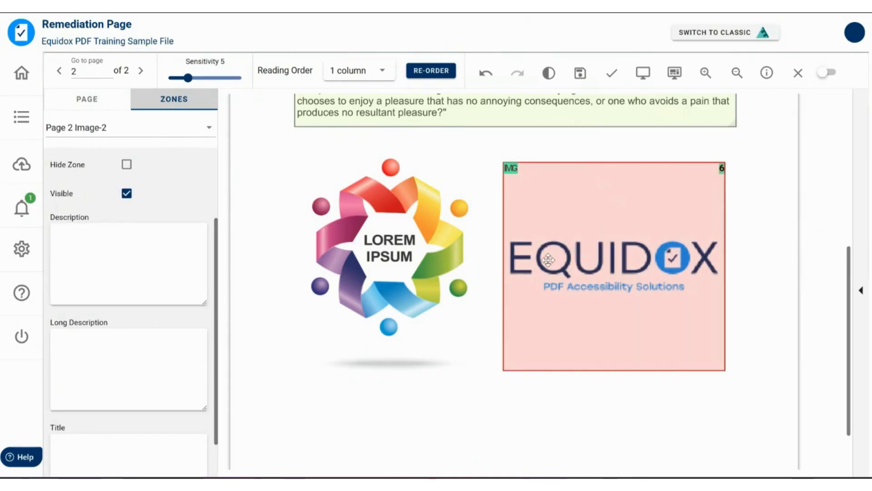
{"action": "left_click", "coordinate": [644, 73]}
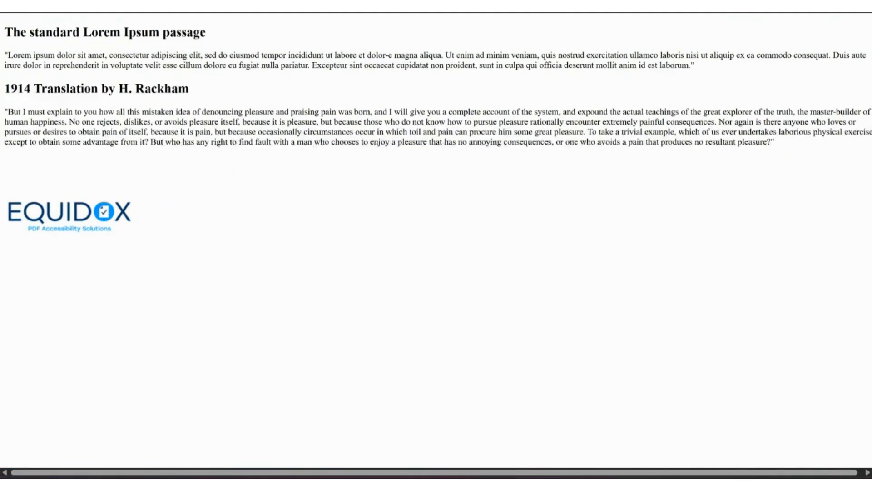
{"action": "key", "text": "ctrl+w"}
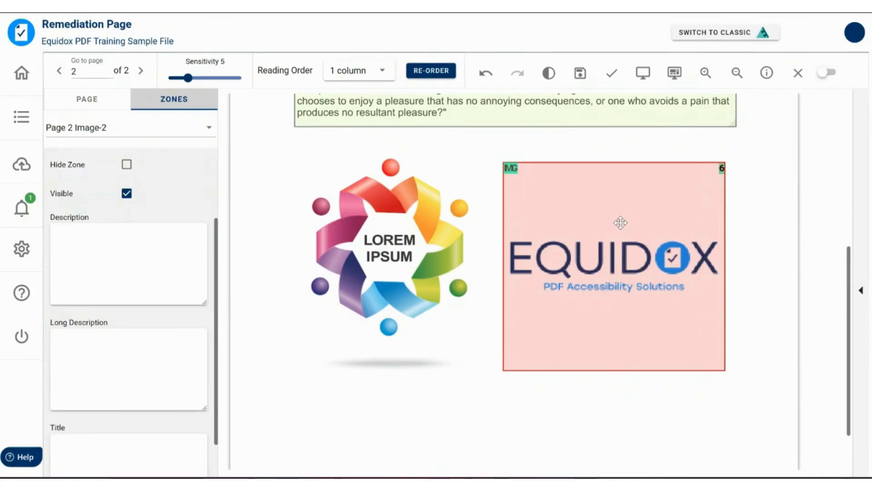
Enter "Equidox logo" as the description of the Equidox image zone
{"action": "left_click", "coordinate": [94, 248]}
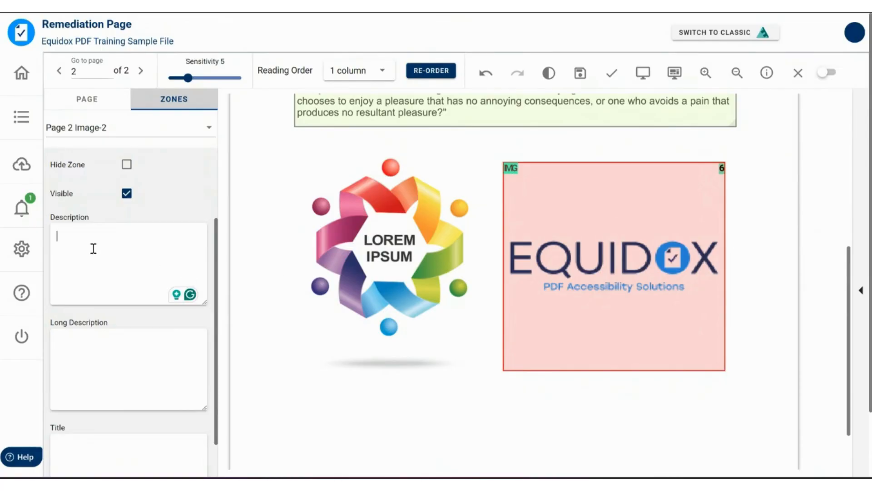
{"action": "type", "text": "Equidox logo"}
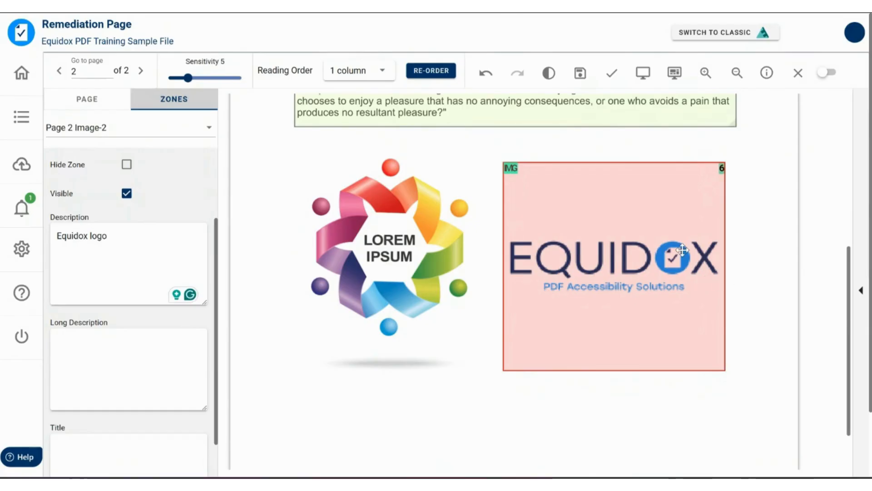
{"action": "triple_click", "coordinate": [80, 240]}
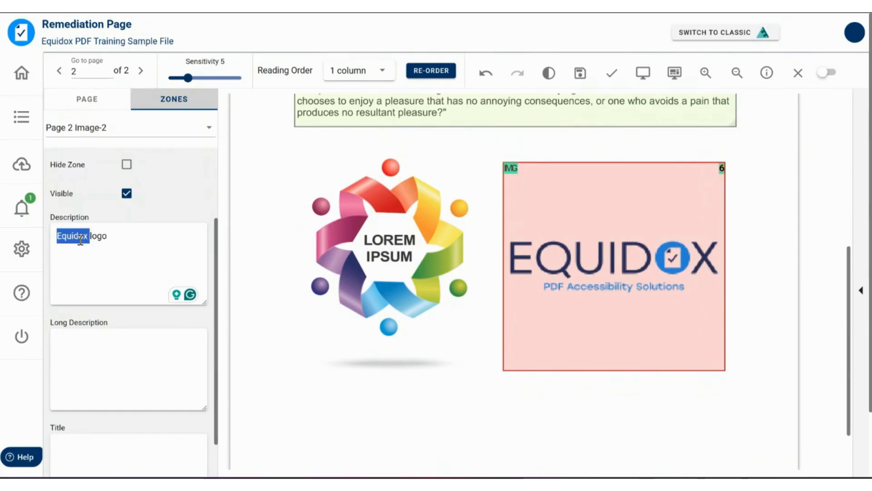
{"action": "left_click", "coordinate": [123, 235]}
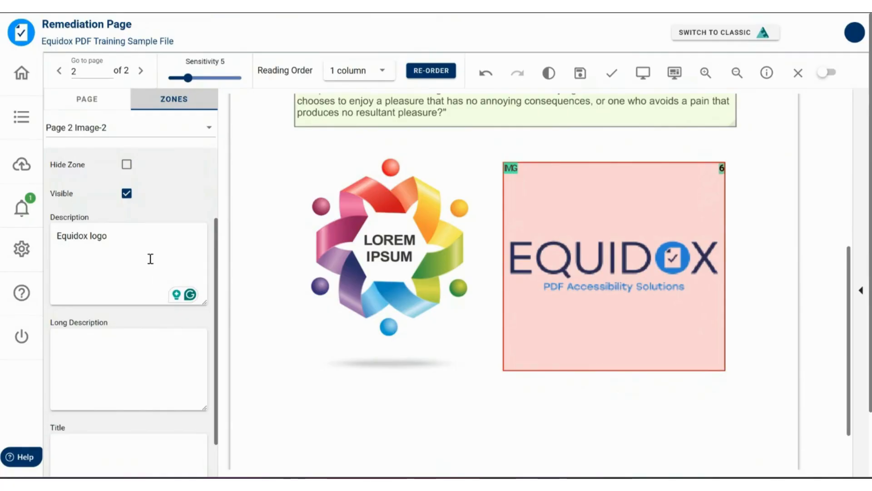
Examine the Description, Long Description and Title fields of the Equidox logo's image zone
{"action": "scroll", "coordinate": [150, 260], "scroll_direction": "down", "scroll_amount": 3}
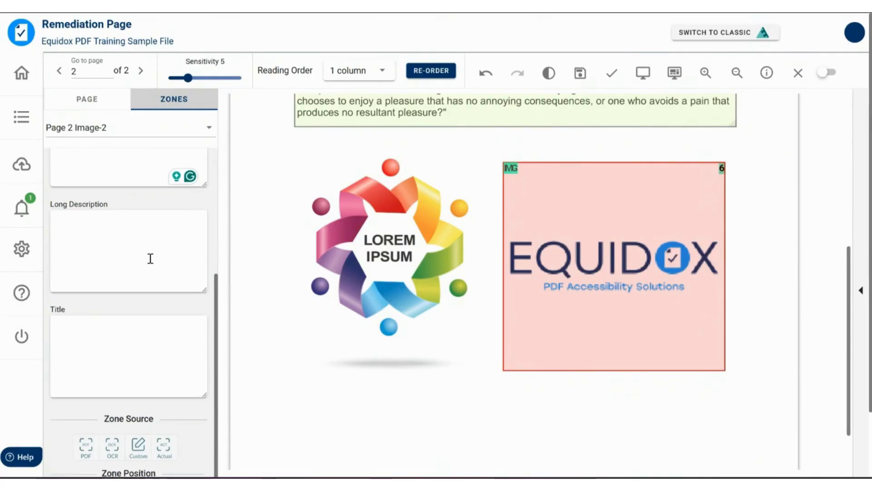
{"action": "left_click", "coordinate": [139, 221]}
{"action": "left_click", "coordinate": [109, 338]}
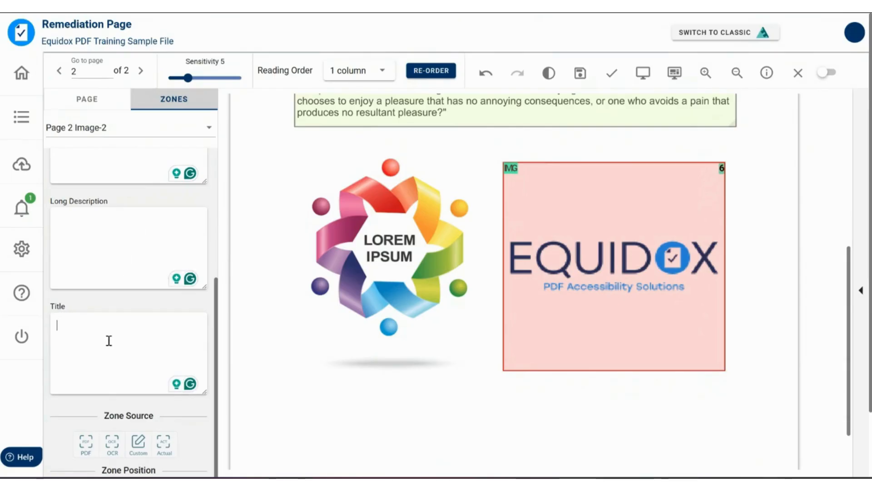
{"action": "left_click", "coordinate": [120, 224]}
{"action": "left_click", "coordinate": [128, 323]}
{"action": "left_click", "coordinate": [132, 216]}
{"action": "left_click", "coordinate": [116, 327]}
{"action": "scroll", "coordinate": [117, 323], "scroll_direction": "up", "scroll_amount": 3}
{"action": "left_click", "coordinate": [151, 226]}
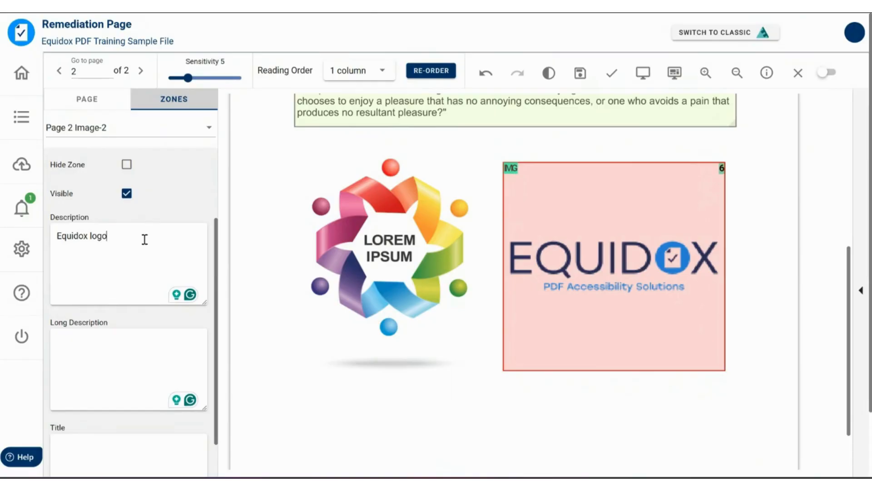
{"action": "key", "text": "ctrl+a"}
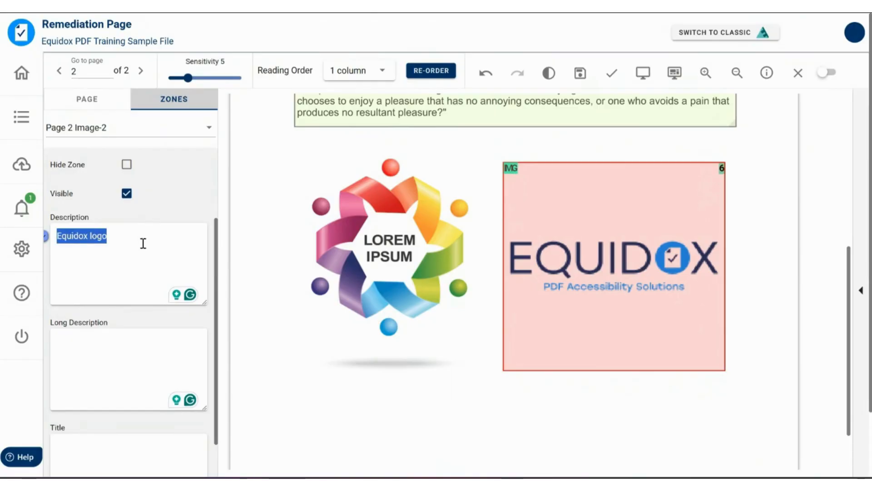
{"action": "left_click", "coordinate": [120, 344]}
{"action": "scroll", "coordinate": [109, 360], "scroll_direction": "down", "scroll_amount": 3}
{"action": "left_click", "coordinate": [95, 338]}
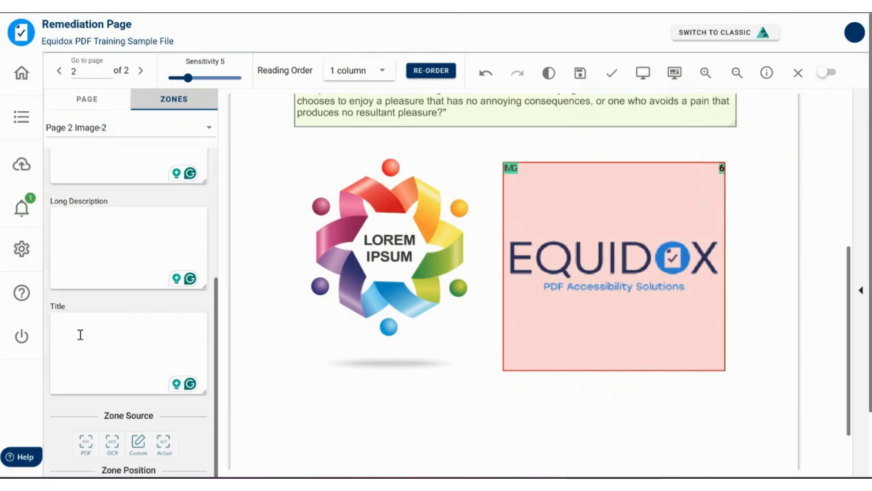
{"action": "left_click", "coordinate": [100, 236]}
{"action": "left_click", "coordinate": [111, 339]}
{"action": "left_click", "coordinate": [103, 272]}
{"action": "left_click", "coordinate": [118, 387]}
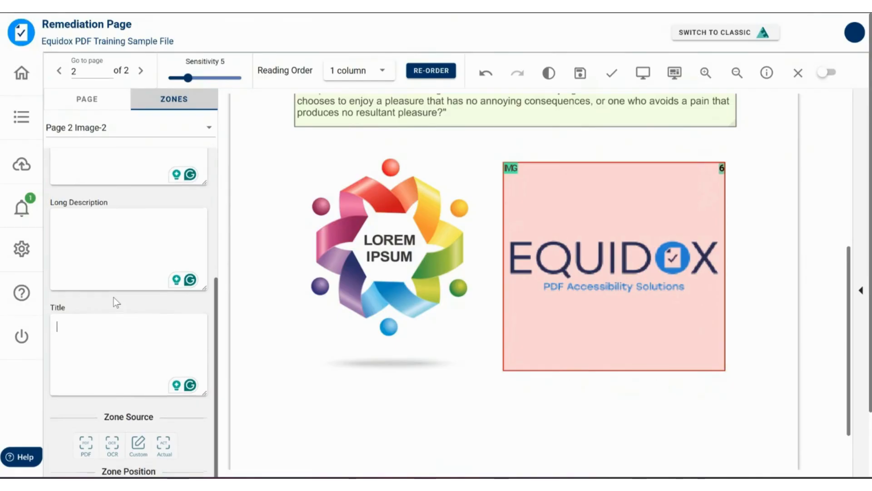
Review the Equidox logo zone's Long Description field and select the existing Description text
{"action": "scroll", "coordinate": [113, 298], "scroll_direction": "up", "scroll_amount": 3}
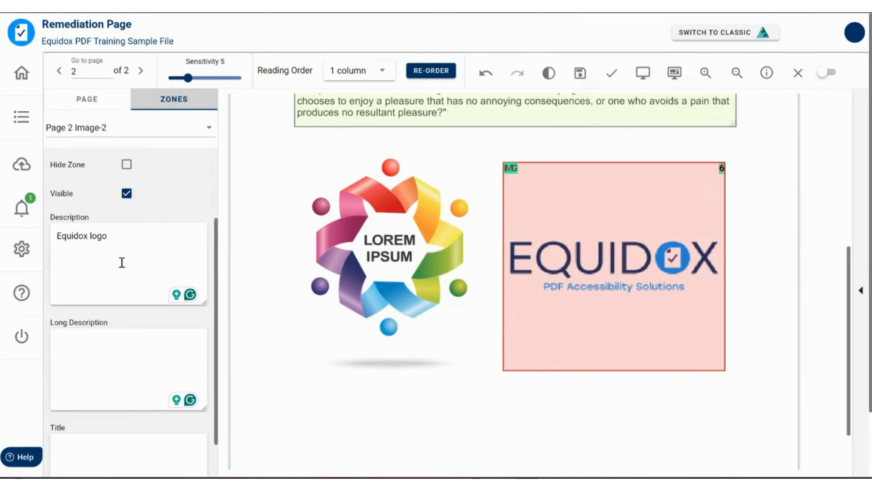
{"action": "left_click", "coordinate": [103, 337]}
{"action": "left_click", "coordinate": [97, 361]}
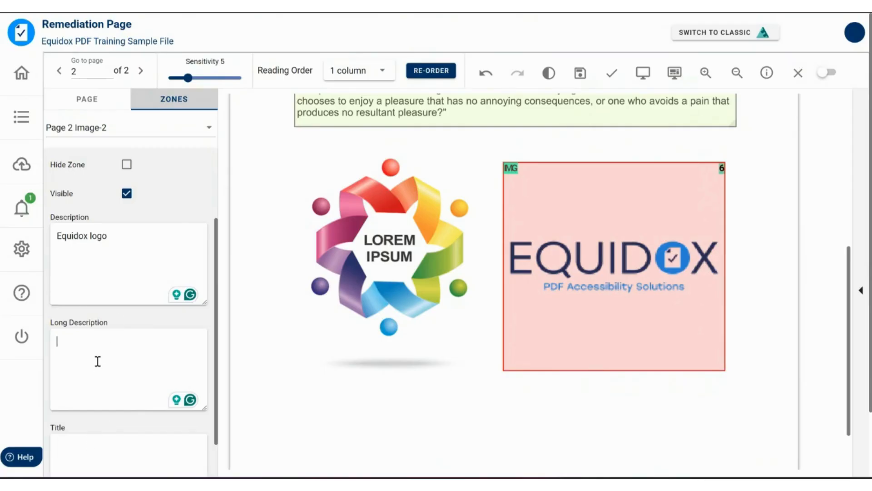
{"action": "left_click", "coordinate": [121, 238]}
{"action": "key", "text": "ctrl+shift+Left"}
{"action": "key", "text": "ctrl+shift+Left"}
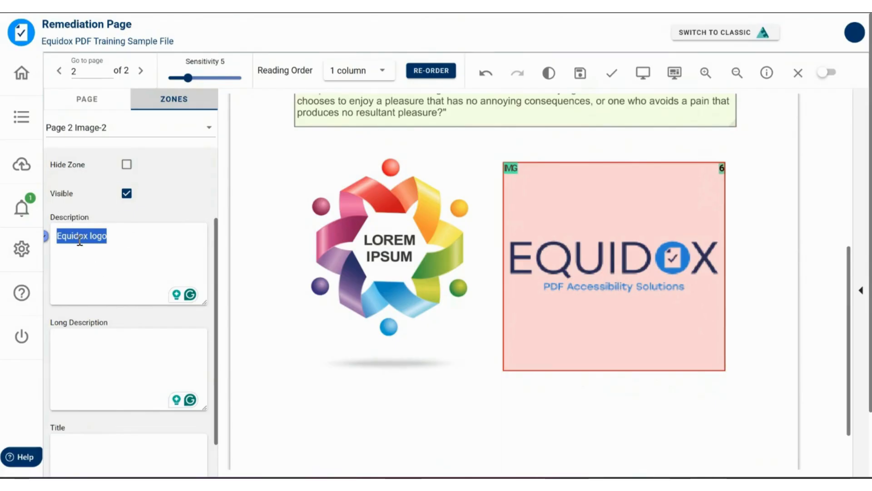
Mark page 2 as validated
{"action": "scroll", "coordinate": [426, 198], "scroll_direction": "up", "scroll_amount": 5}
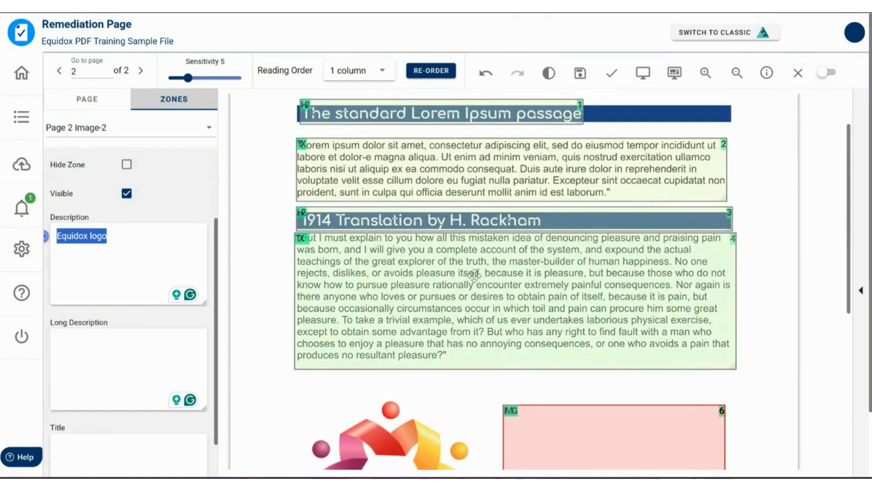
{"action": "scroll", "coordinate": [474, 275], "scroll_direction": "up", "scroll_amount": 1}
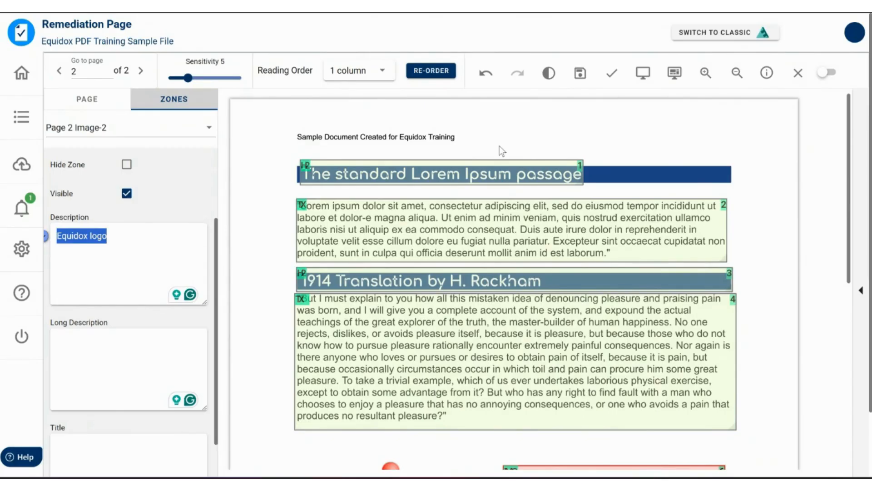
{"action": "left_click", "coordinate": [612, 108]}
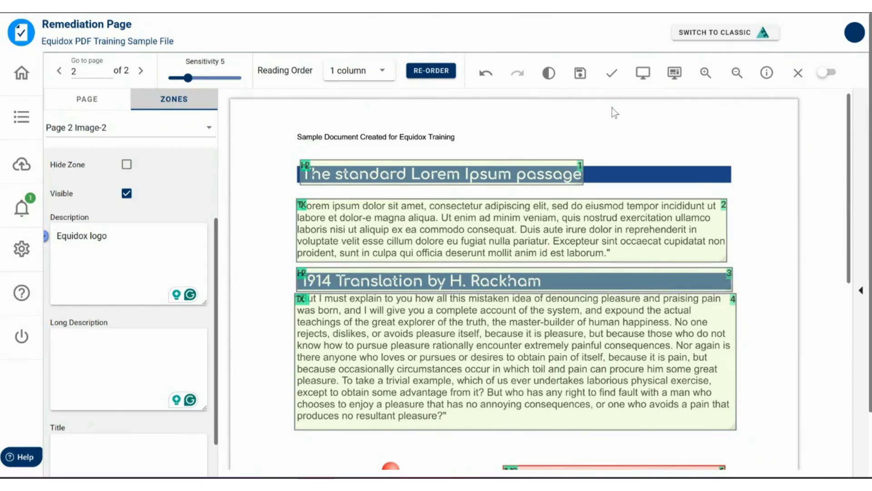
{"action": "left_click", "coordinate": [614, 75]}
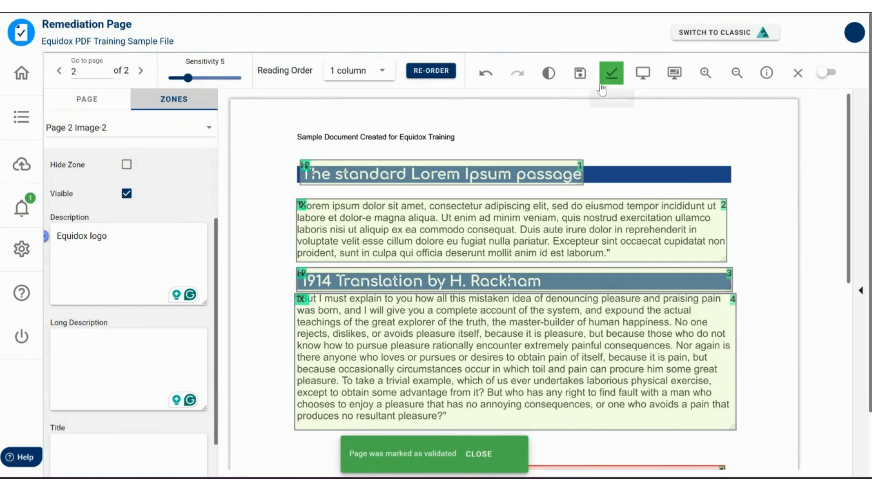
Return to the document's page overview, open page 1 and mark it as validated
{"action": "left_click", "coordinate": [797, 75]}
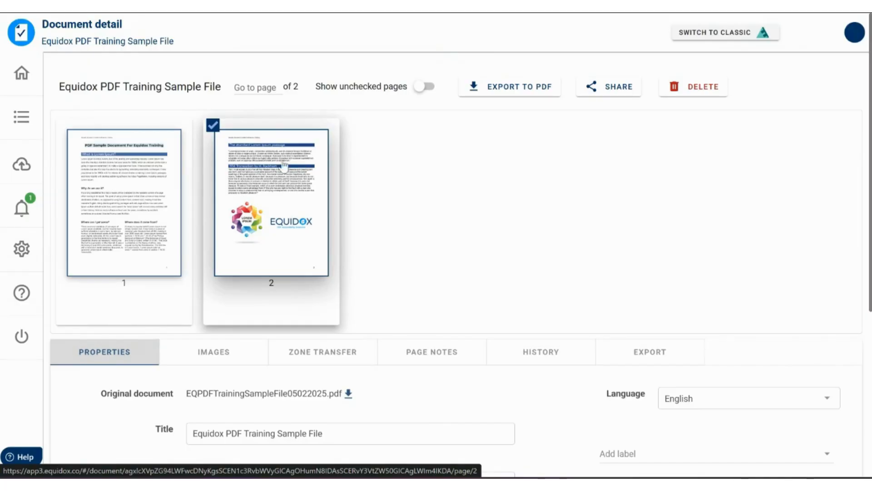
{"action": "left_click", "coordinate": [117, 170]}
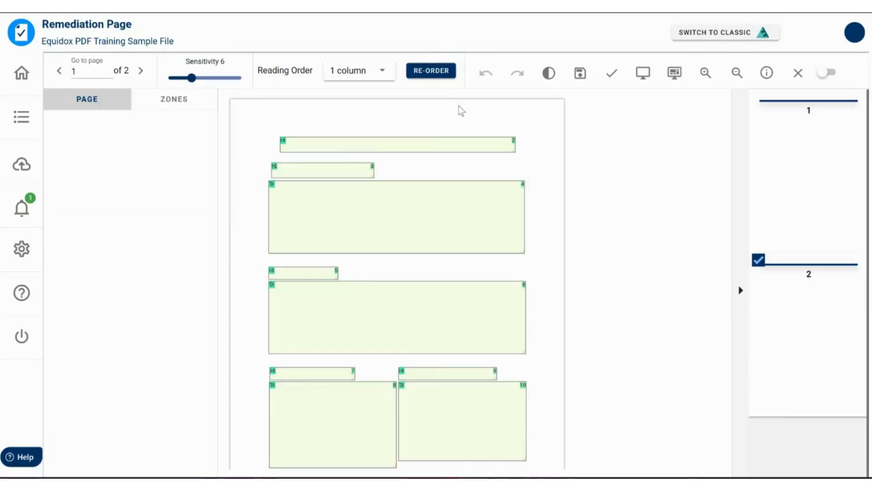
{"action": "left_click", "coordinate": [611, 73]}
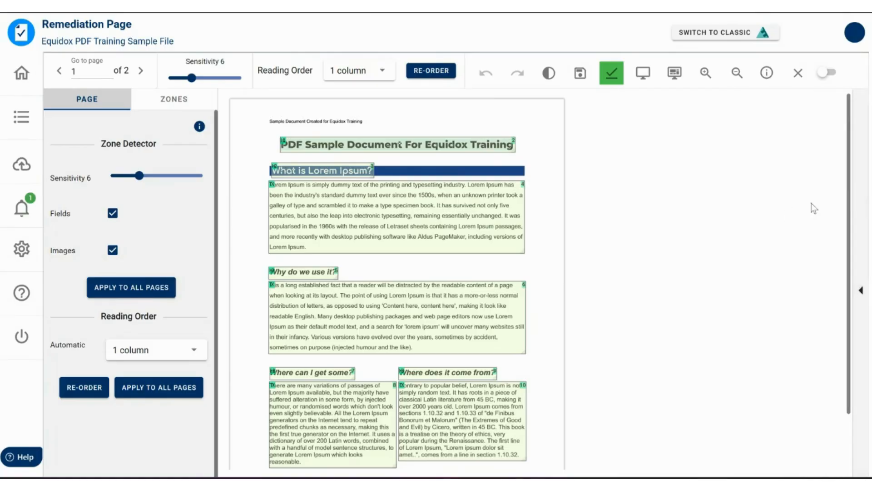
Check the thumbnails of both pages, hide them again and view page 1 at several zoom levels
{"action": "left_click", "coordinate": [864, 204]}
{"action": "scroll", "coordinate": [780, 314], "scroll_direction": "down", "scroll_amount": 1}
{"action": "scroll", "coordinate": [781, 314], "scroll_direction": "up", "scroll_amount": 1}
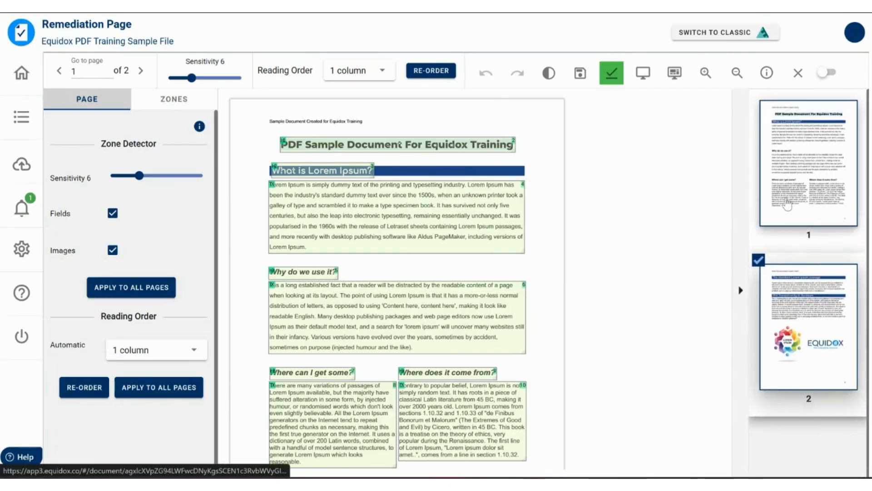
{"action": "left_click", "coordinate": [742, 243]}
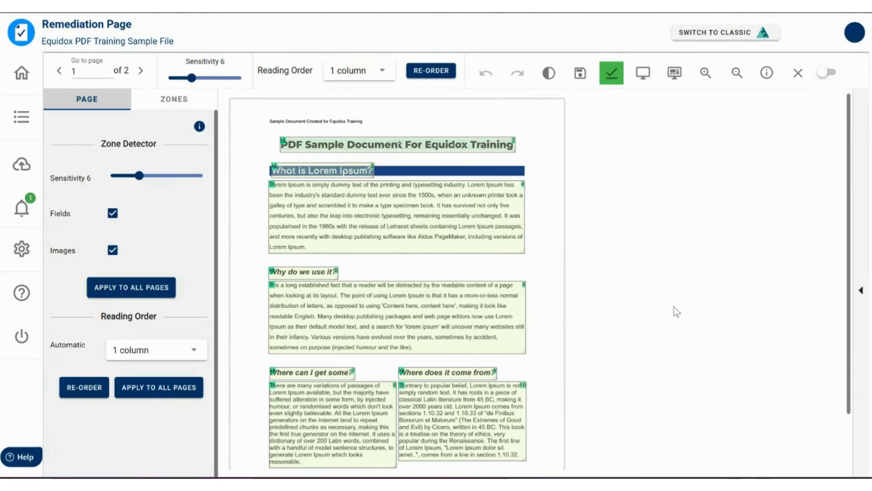
{"action": "left_click", "coordinate": [736, 78]}
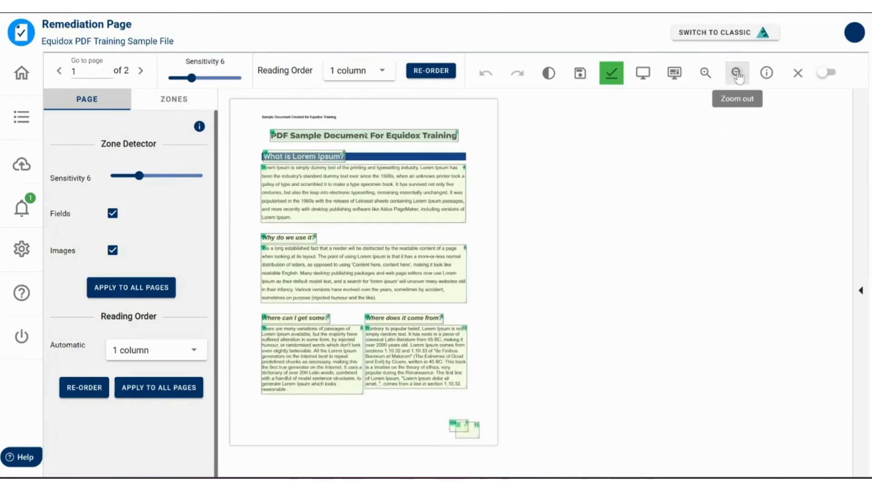
{"action": "left_click", "coordinate": [706, 77]}
{"action": "left_click", "coordinate": [704, 76]}
{"action": "left_click", "coordinate": [704, 76]}
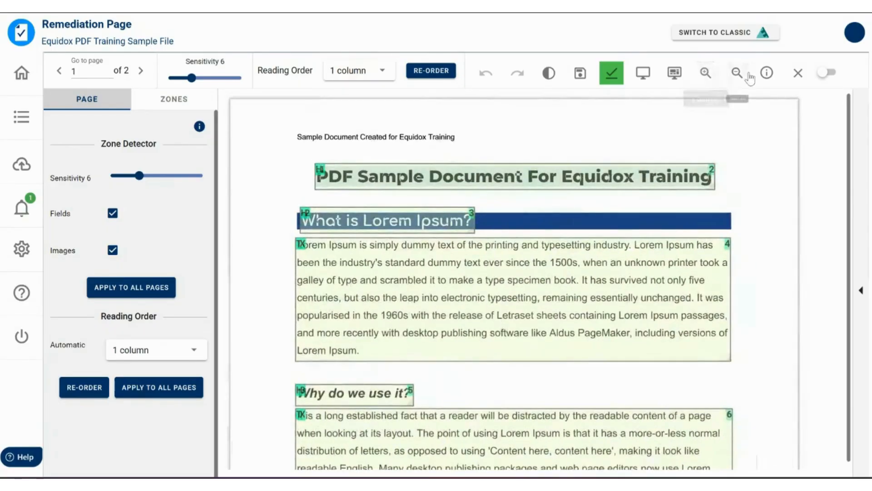
{"action": "left_click", "coordinate": [737, 75]}
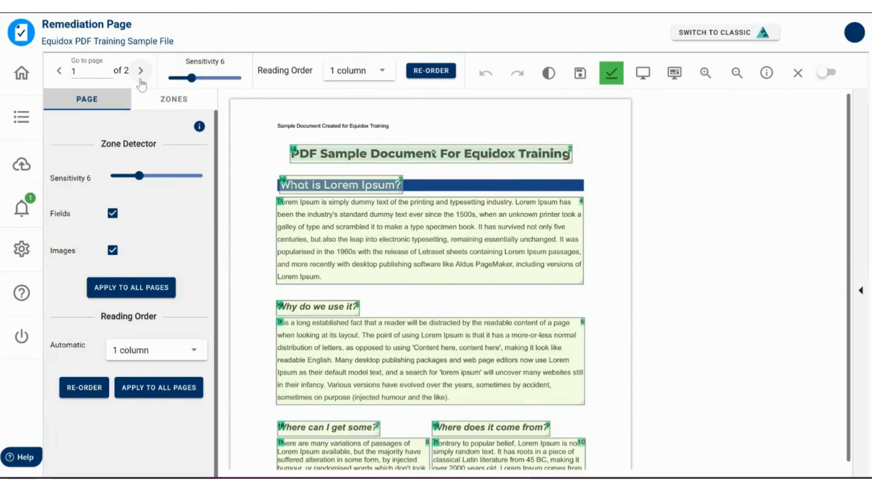
Review the complete list of keyboard shortcuts for zones and page actions, and close it
{"action": "left_click", "coordinate": [770, 76]}
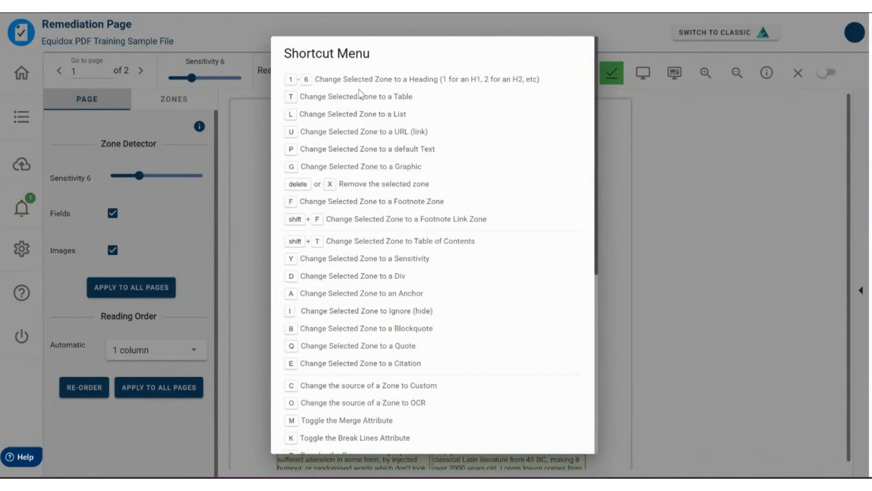
{"action": "triple_click", "coordinate": [344, 80]}
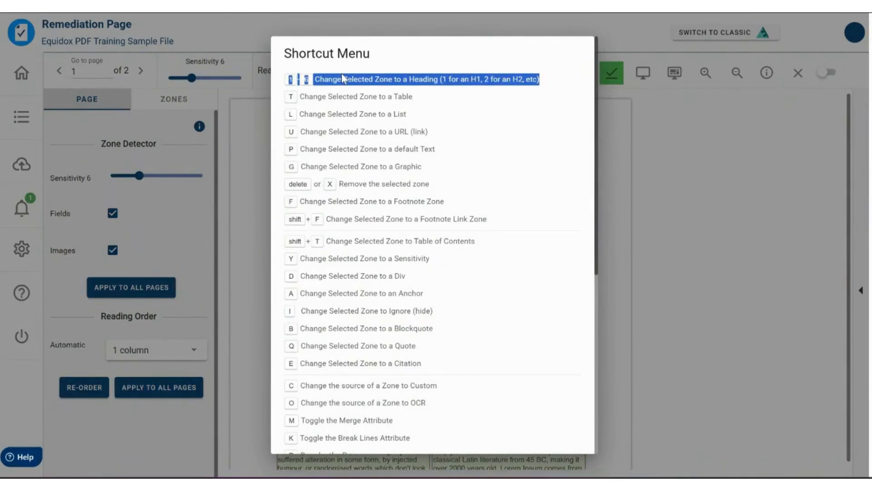
{"action": "left_click", "coordinate": [346, 79]}
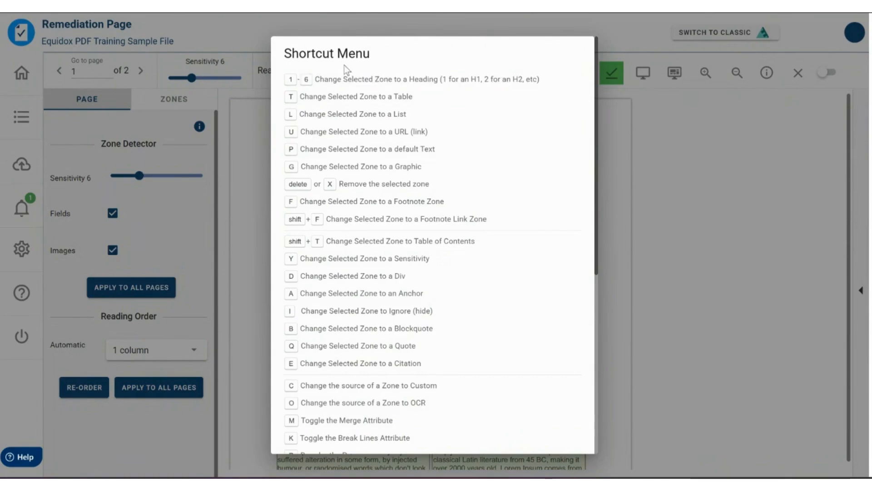
{"action": "scroll", "coordinate": [345, 91], "scroll_direction": "down", "scroll_amount": 7}
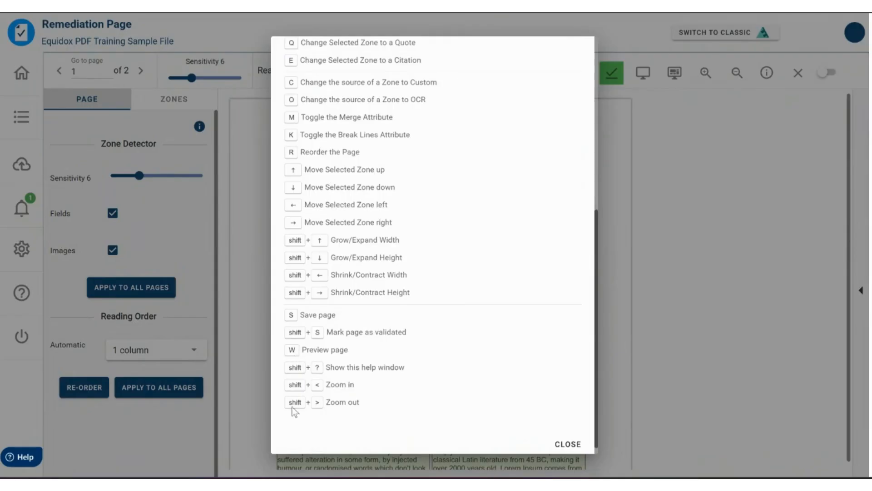
{"action": "scroll", "coordinate": [359, 351], "scroll_direction": "up", "scroll_amount": 7}
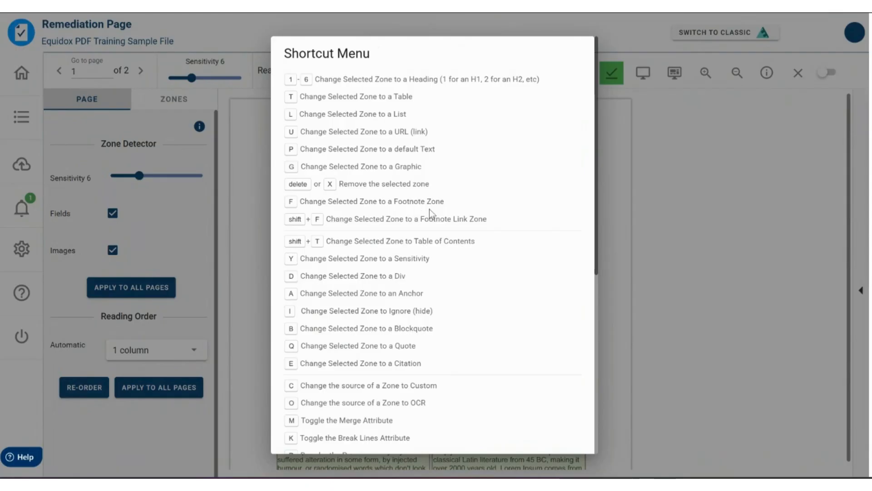
{"action": "scroll", "coordinate": [429, 209], "scroll_direction": "down", "scroll_amount": 3}
{"action": "scroll", "coordinate": [428, 213], "scroll_direction": "down", "scroll_amount": 3}
{"action": "scroll", "coordinate": [423, 210], "scroll_direction": "up", "scroll_amount": 10}
{"action": "scroll", "coordinate": [423, 308], "scroll_direction": "down", "scroll_amount": 10}
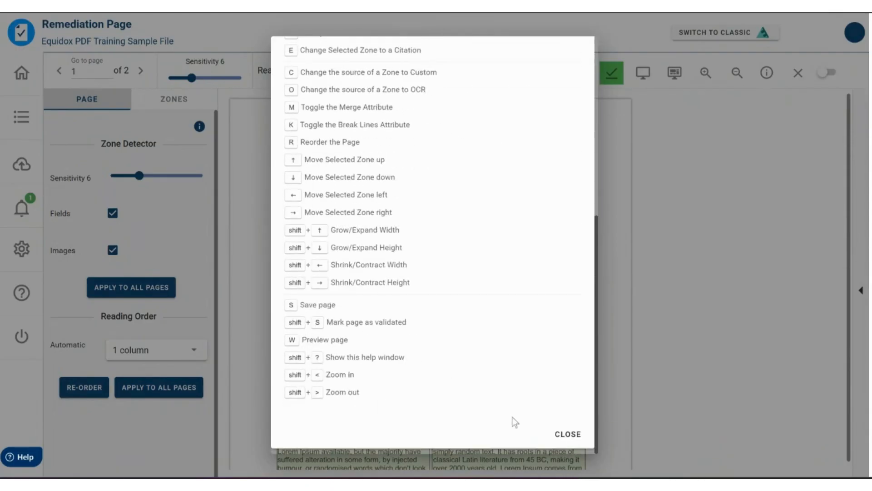
{"action": "left_click", "coordinate": [567, 434]}
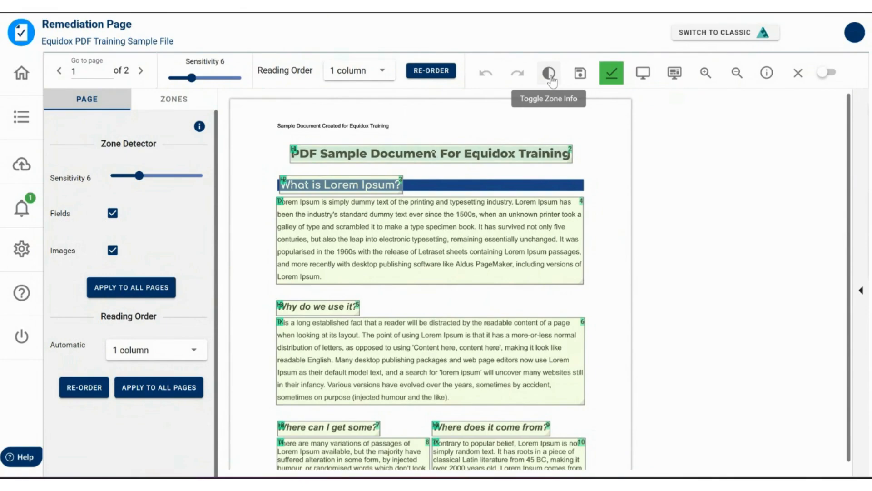
Cycle page 1's zone info display through hiding the reading-order numbers and tag labels, and restore both
{"action": "left_click", "coordinate": [705, 73]}
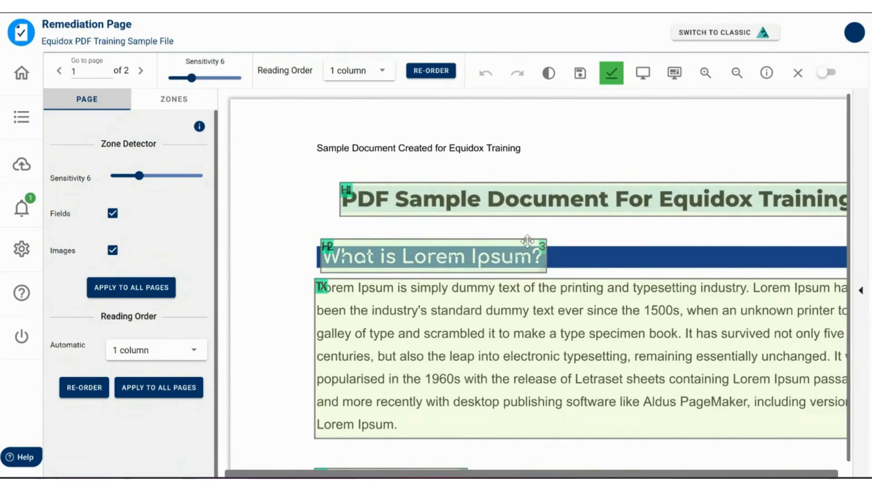
{"action": "left_click", "coordinate": [550, 73]}
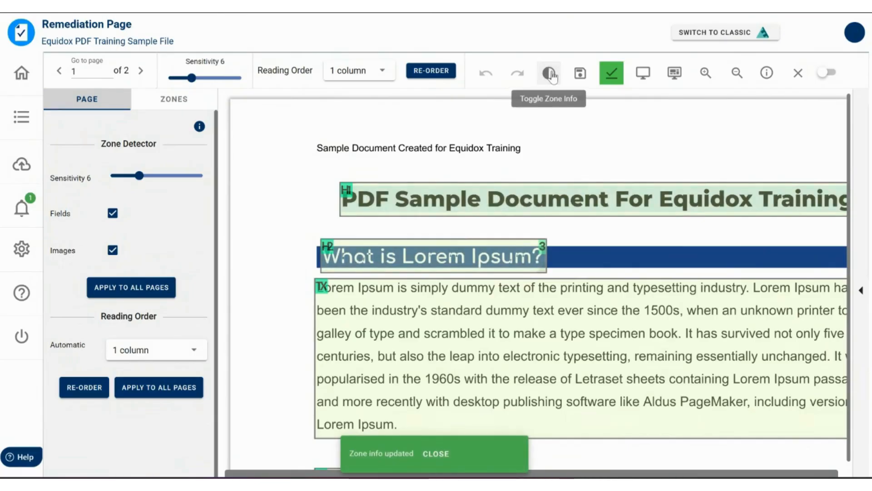
{"action": "left_click", "coordinate": [552, 76]}
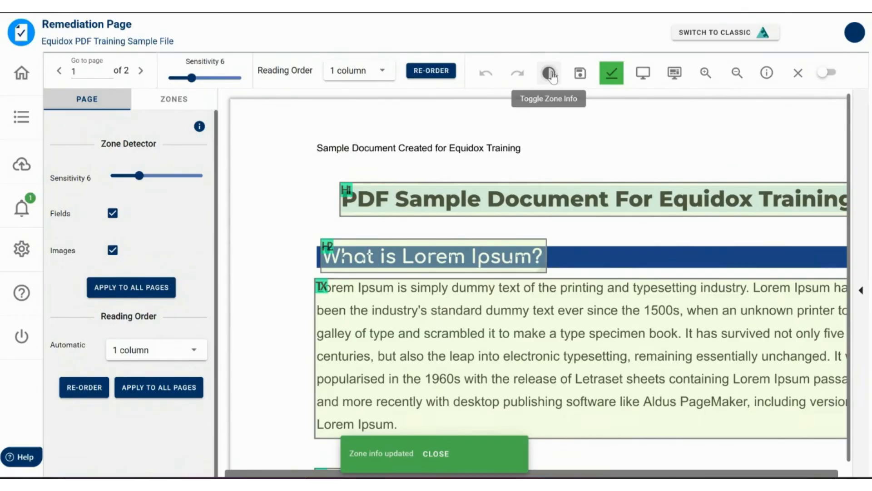
{"action": "left_click", "coordinate": [552, 77]}
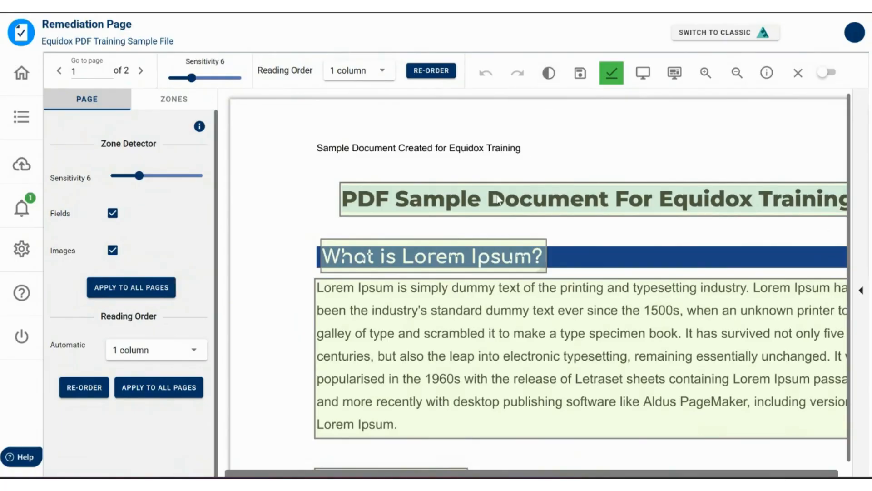
{"action": "left_click", "coordinate": [549, 75]}
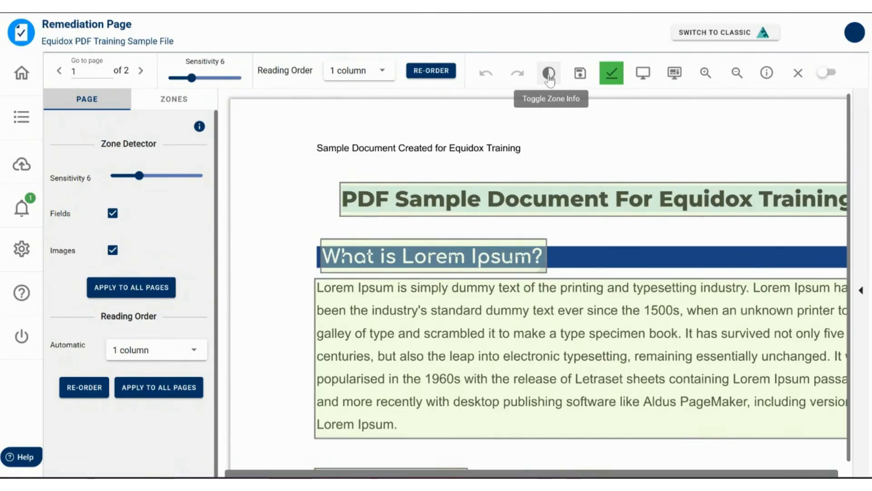
{"action": "left_click", "coordinate": [550, 75]}
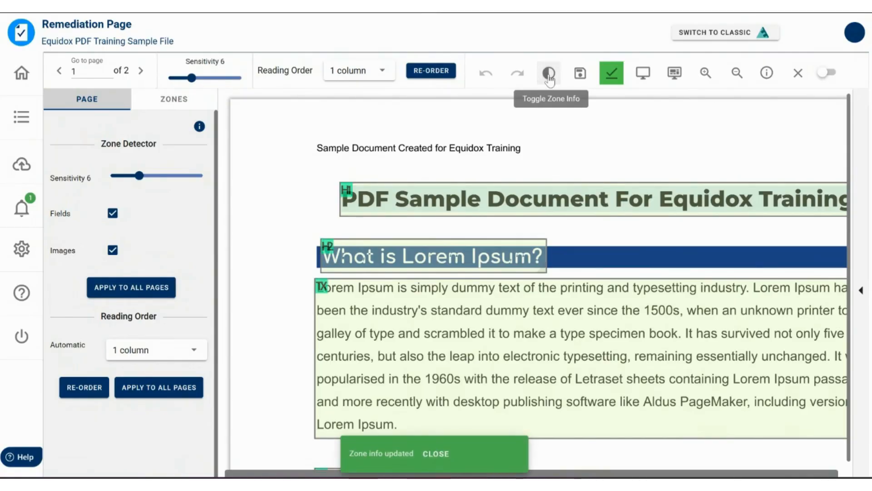
{"action": "left_click", "coordinate": [549, 75]}
{"action": "left_click", "coordinate": [549, 75]}
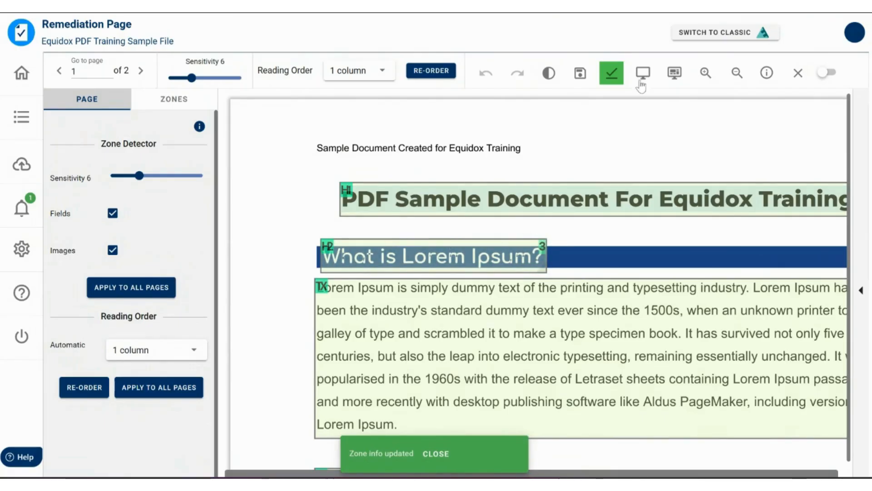
Leave page 1 and compare the document's PDF, HTML and EPUB export options, ending on the PDF options
{"action": "left_click", "coordinate": [800, 75]}
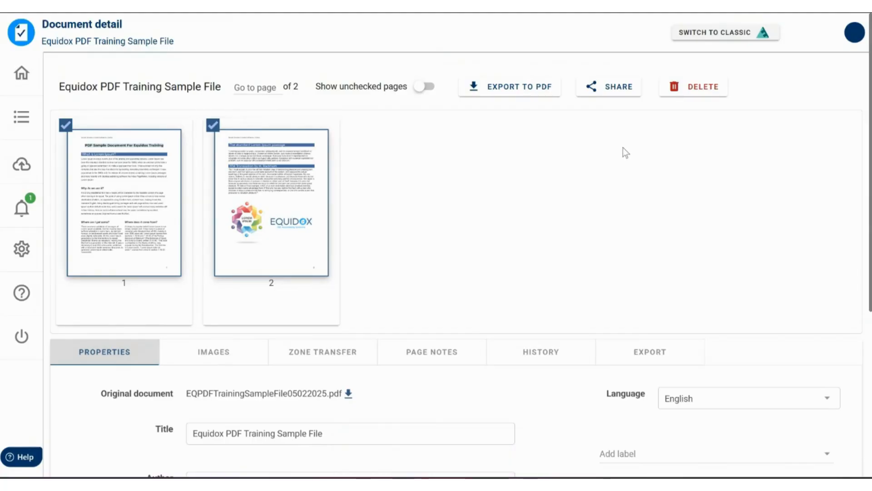
{"action": "scroll", "coordinate": [621, 147], "scroll_direction": "down", "scroll_amount": 3}
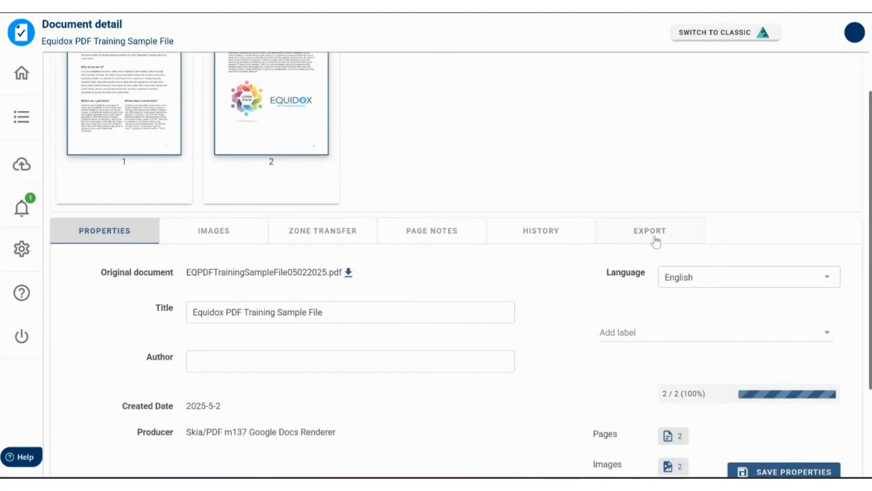
{"action": "left_click", "coordinate": [650, 243]}
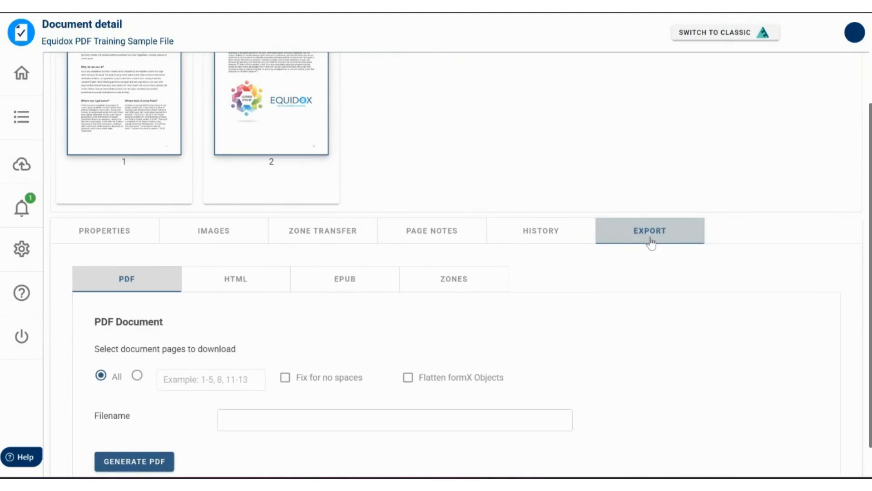
{"action": "scroll", "coordinate": [541, 277], "scroll_direction": "down", "scroll_amount": 1}
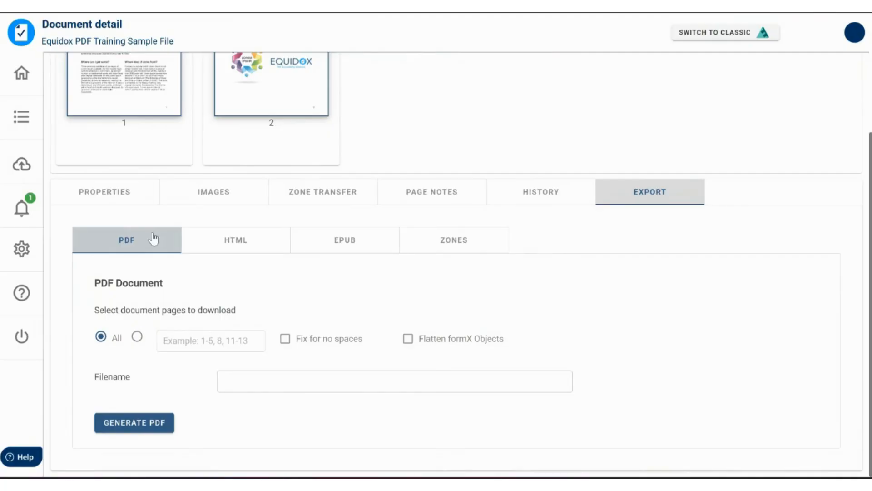
{"action": "left_click", "coordinate": [254, 251]}
{"action": "left_click", "coordinate": [328, 244]}
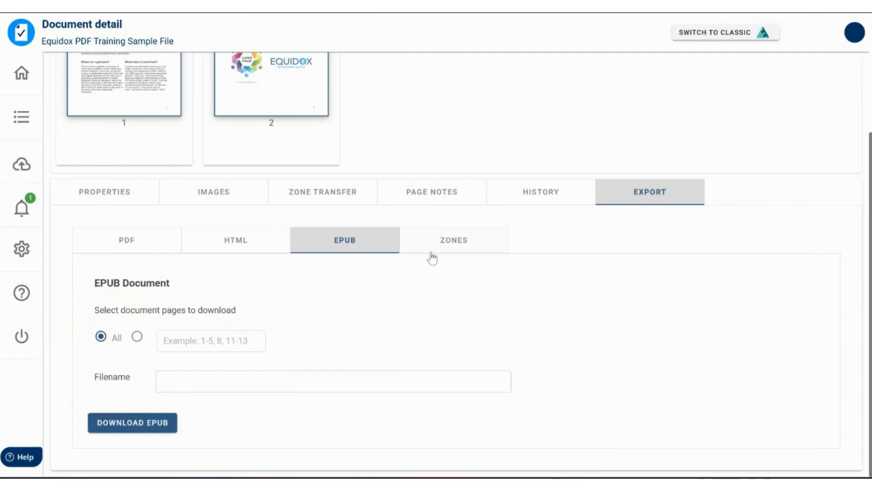
{"action": "left_click", "coordinate": [134, 248]}
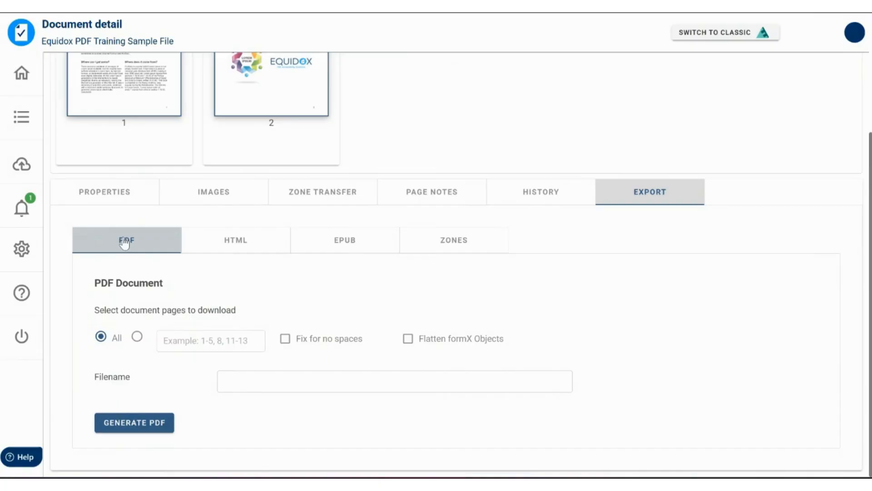
Generate the PDF with all pages of the document and look through the exported result
{"action": "left_click", "coordinate": [137, 428]}
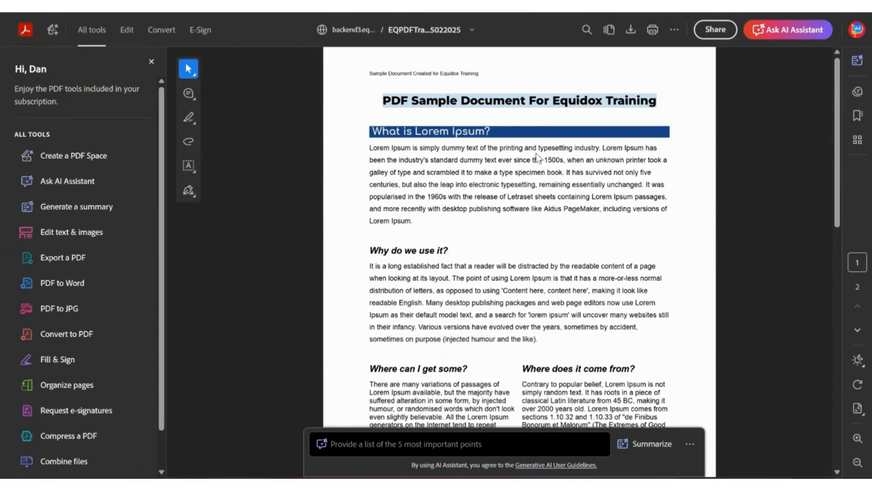
{"action": "scroll", "coordinate": [481, 106], "scroll_direction": "down", "scroll_amount": 3}
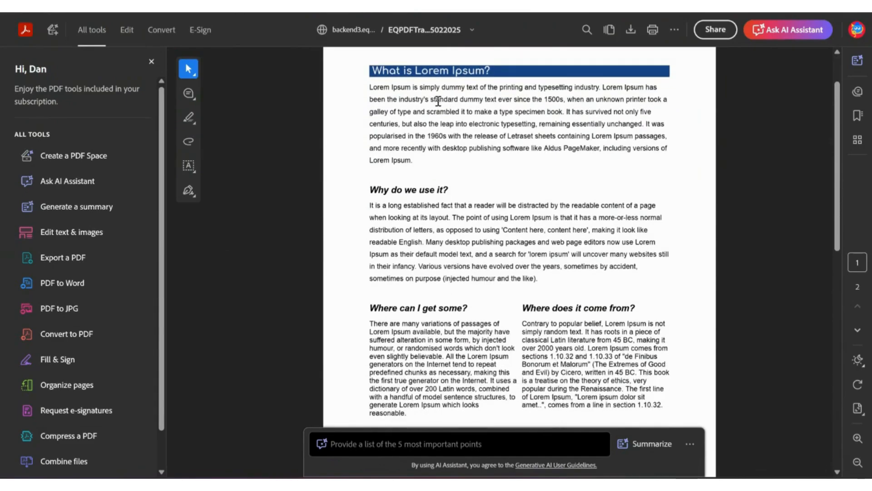
{"action": "scroll", "coordinate": [489, 177], "scroll_direction": "down", "scroll_amount": 12}
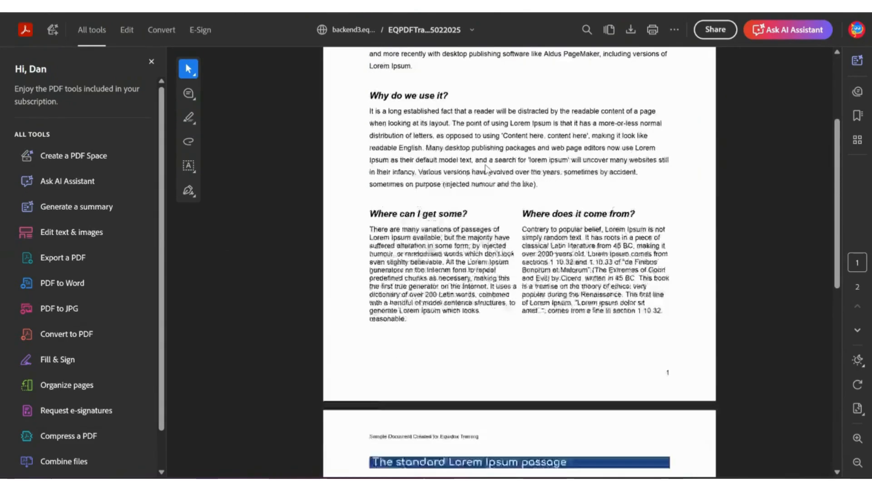
{"action": "scroll", "coordinate": [491, 188], "scroll_direction": "up", "scroll_amount": 15}
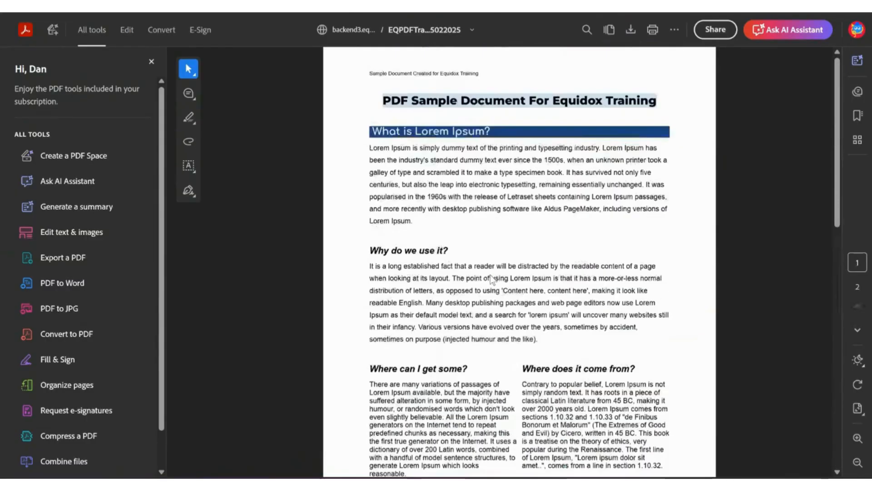
Download the generated PDF to the Desktop as EQPDFTrainingSampleFile05022025 (1)
{"action": "left_click", "coordinate": [630, 31]}
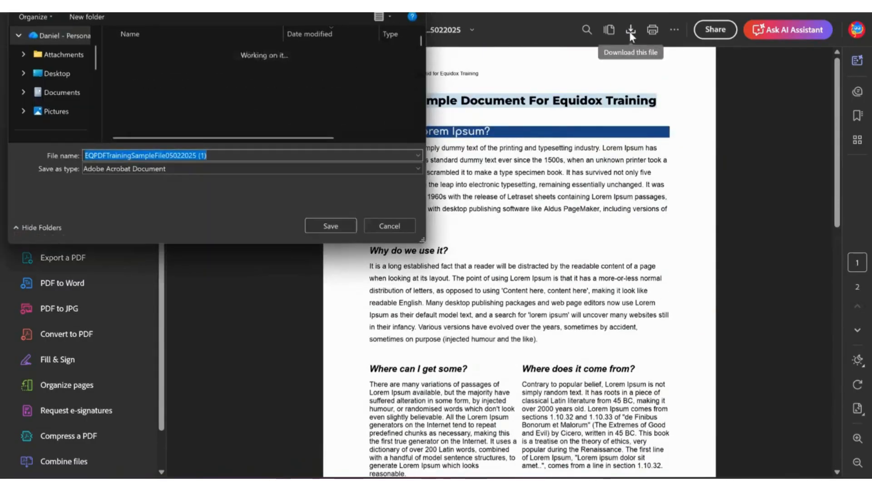
{"action": "left_click", "coordinate": [53, 74]}
{"action": "left_click", "coordinate": [334, 229]}
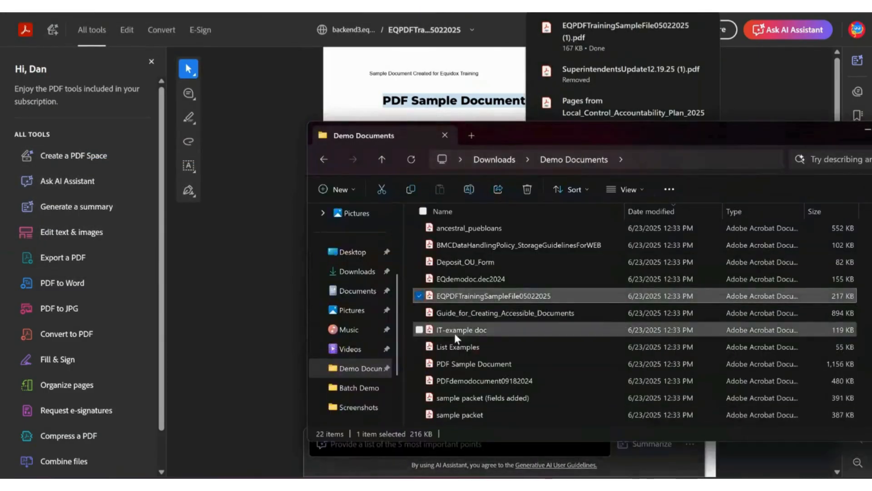
Open the original EQPDFTrainingSampleFile05022025 from the Demo Documents folder in Acrobat and bring up the Accessibility Check options
{"action": "double_click", "coordinate": [451, 298]}
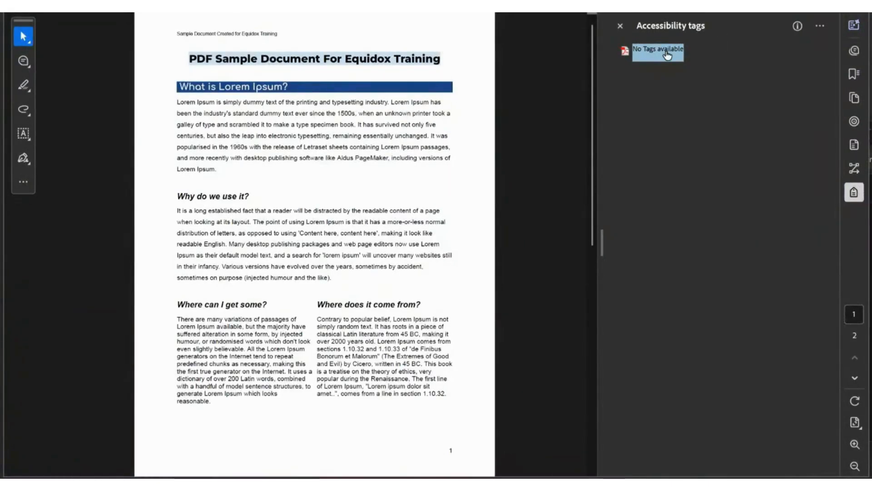
{"action": "key", "text": "ctrl+f"}
{"action": "type", "text": "acc"}
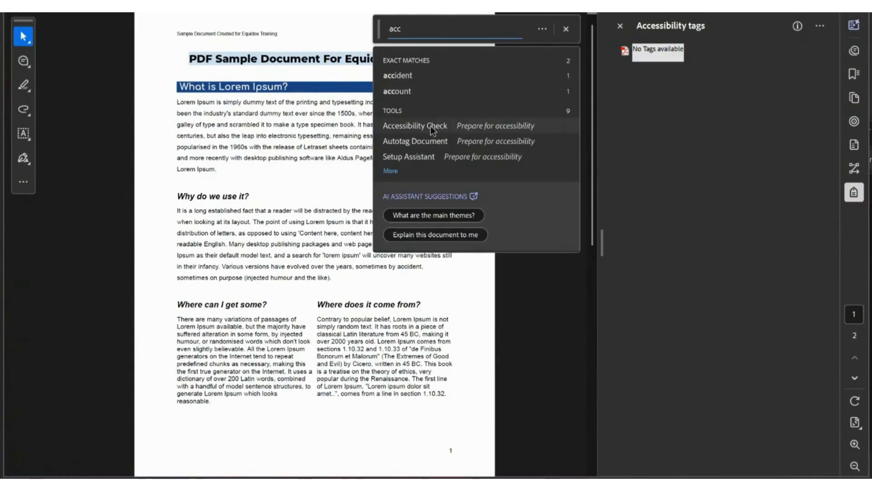
{"action": "left_click", "coordinate": [431, 127]}
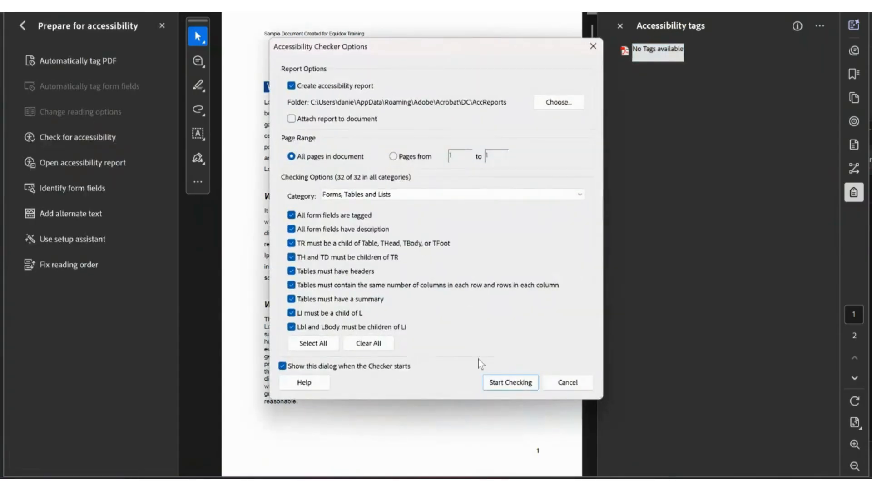
Run the full accessibility check on all pages of the untagged PDF and expand the headings, lists, tables, alternate text and page content results
{"action": "left_click", "coordinate": [514, 377]}
{"action": "left_click", "coordinate": [654, 166]}
{"action": "left_click", "coordinate": [610, 148]}
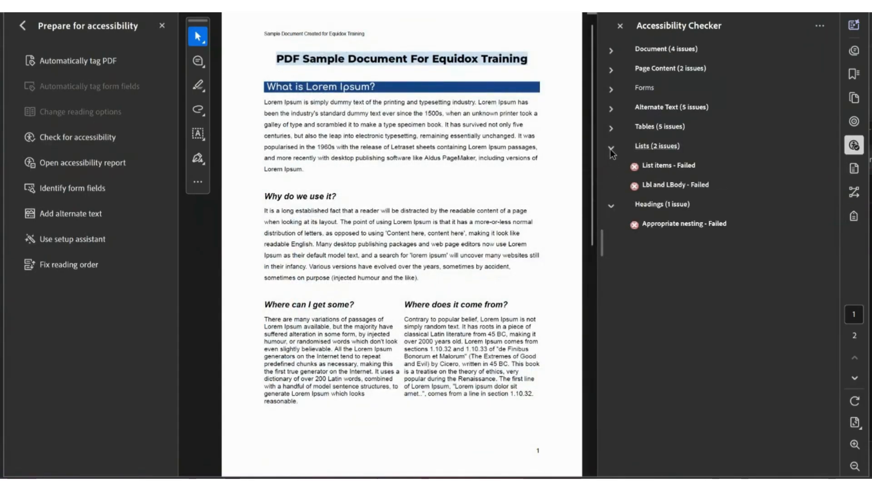
{"action": "left_click", "coordinate": [610, 127]}
{"action": "left_click", "coordinate": [611, 110]}
{"action": "left_click", "coordinate": [612, 69]}
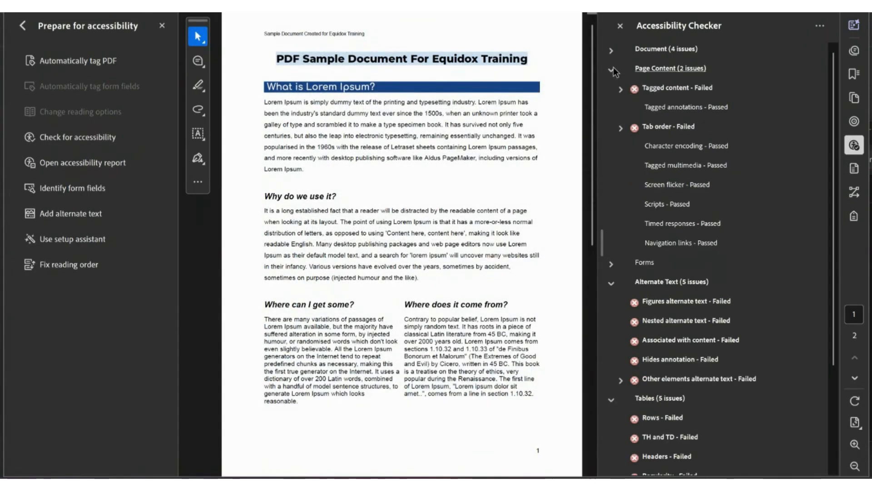
Switch to File Explorer and open the exported PDF EQPDFTrainingSampleFile05022025 (1) from the Desktop folder
{"action": "key", "text": "alt+Tab"}
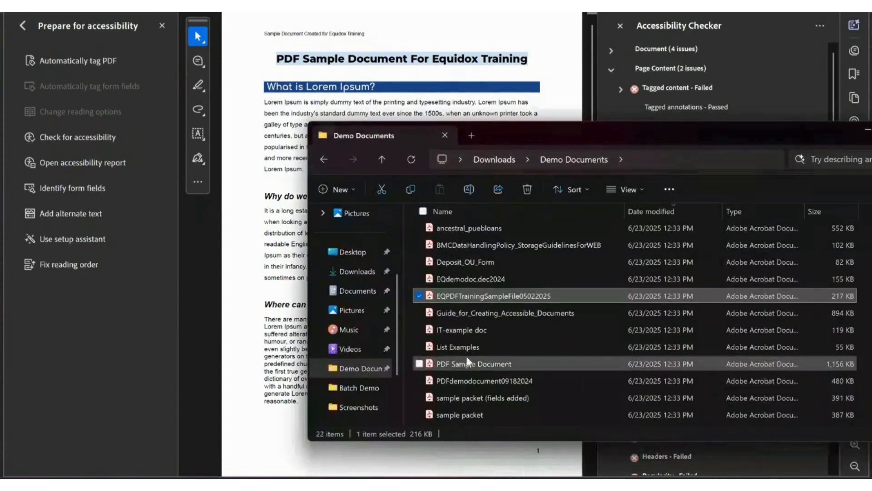
{"action": "left_click", "coordinate": [359, 259]}
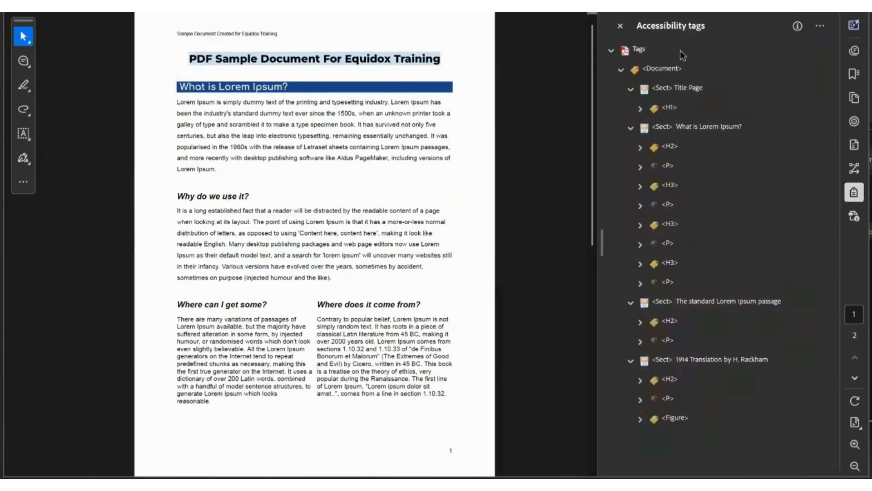
Step through the tag tree from the document tag to the last level 3 heading, comparing each tag with its page 1 content
{"action": "left_click", "coordinate": [664, 72]}
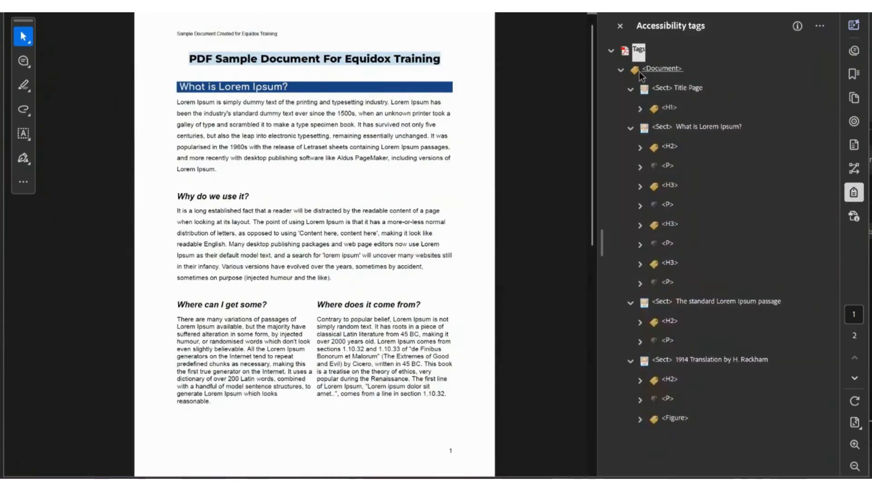
{"action": "key", "text": "Down"}
{"action": "key", "text": "Down"}
{"action": "key", "text": "Down"}
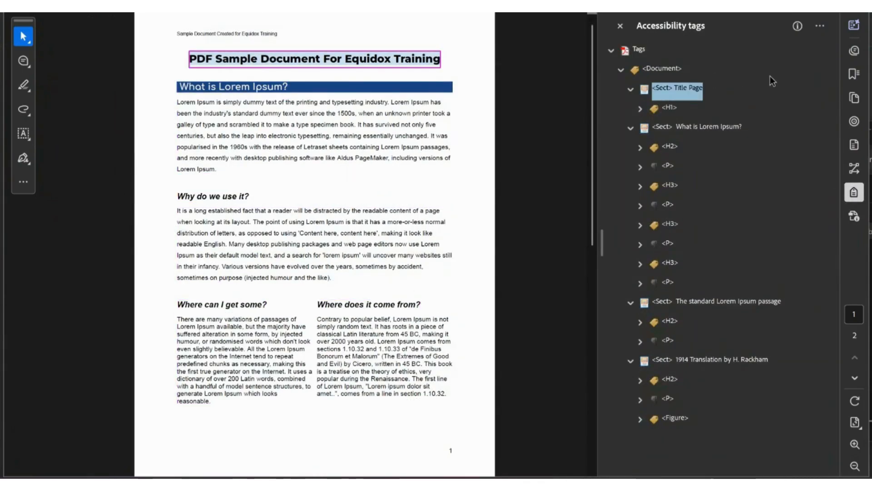
{"action": "key", "text": "Down"}
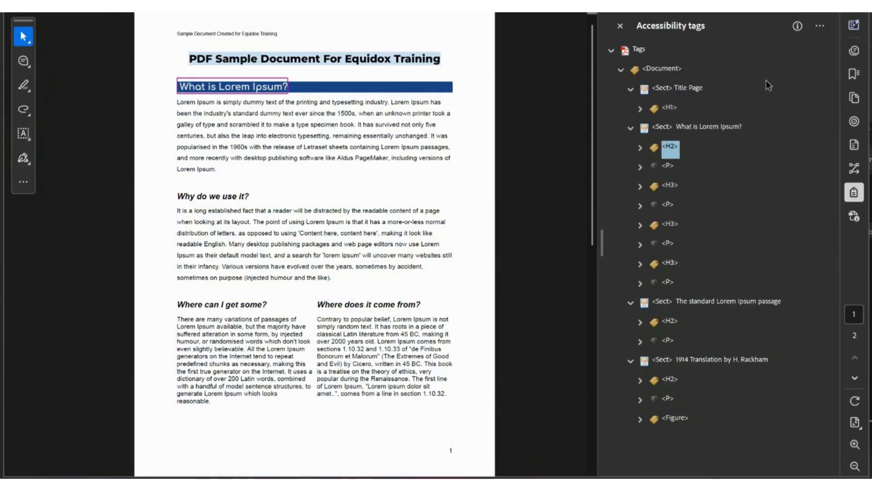
{"action": "key", "text": "Down"}
{"action": "key", "text": "Down"}
{"action": "key", "text": "Down"}
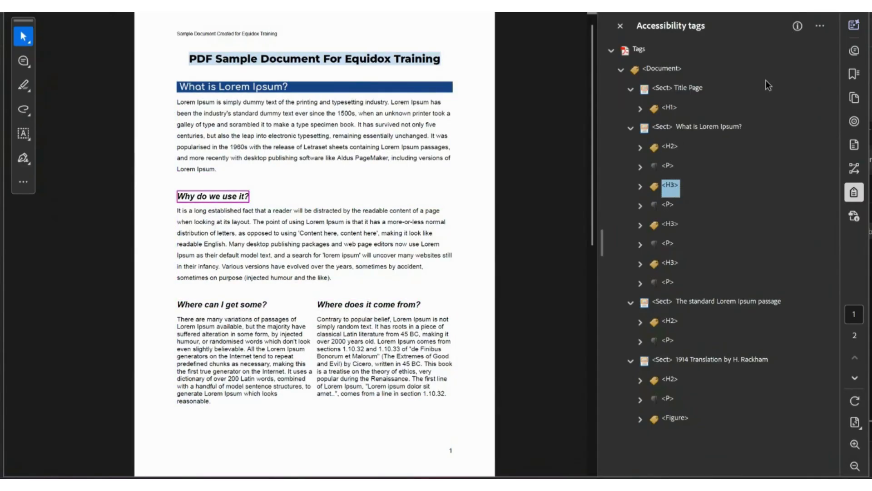
{"action": "key", "text": "Down"}
{"action": "key", "text": "Down"}
{"action": "key", "text": "Down"}
{"action": "key", "text": "Down"}
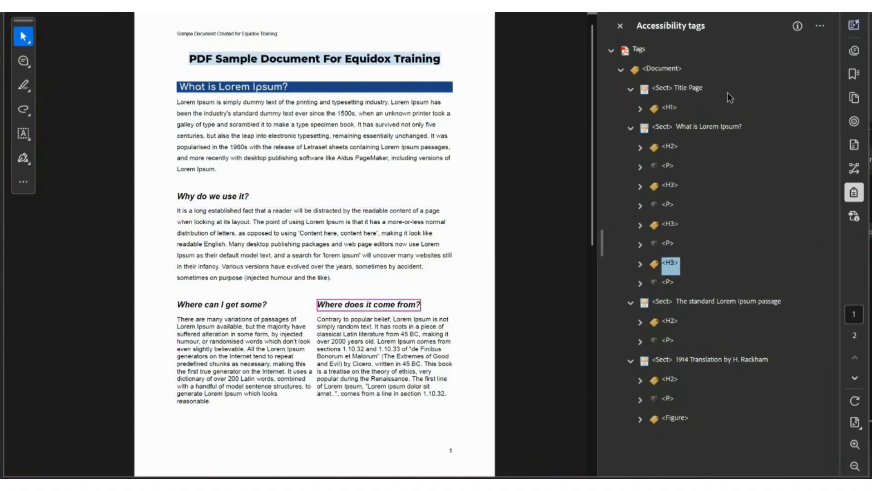
Step through the remaining tags down to the Figure tag, comparing them with the passage, translation and logo on page 2
{"action": "key", "text": "Down"}
{"action": "key", "text": "Down"}
{"action": "key", "text": "Down"}
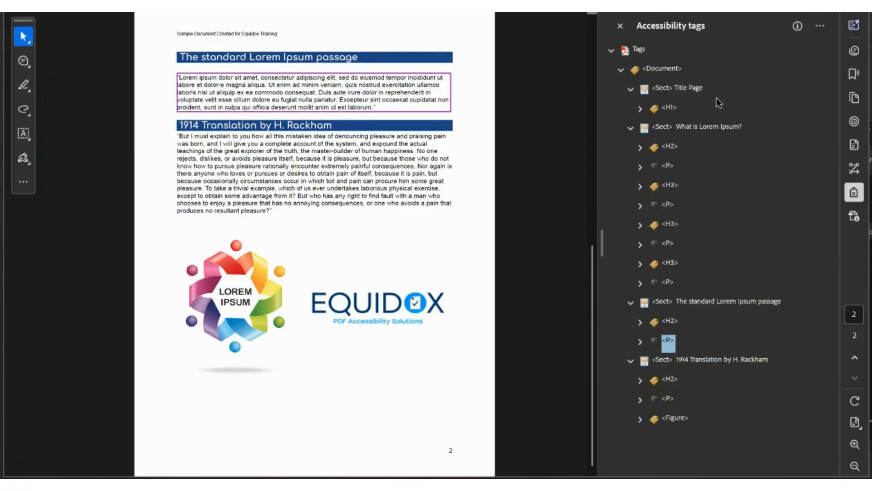
{"action": "key", "text": "Down"}
{"action": "key", "text": "Down"}
{"action": "key", "text": "Down"}
{"action": "key", "text": "Down"}
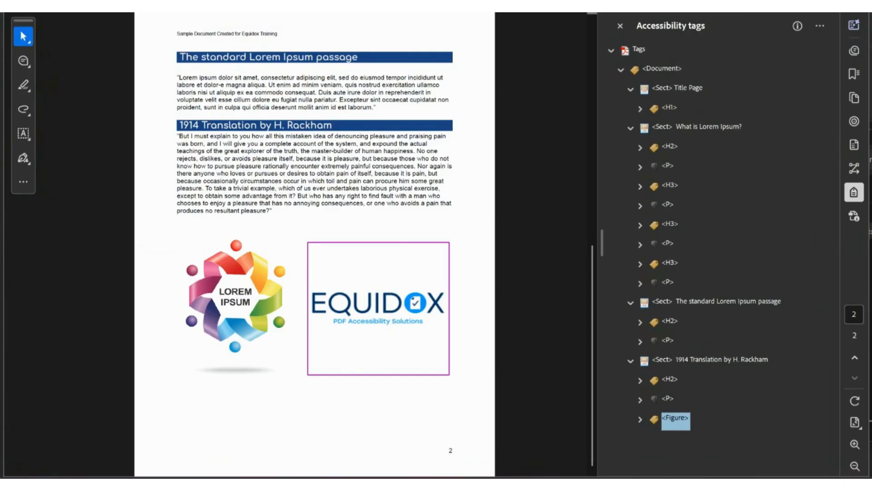
Find the Accessibility Check tool by searching for "acc" and run the check on the tagged PDF
{"action": "key", "text": "ctrl+f"}
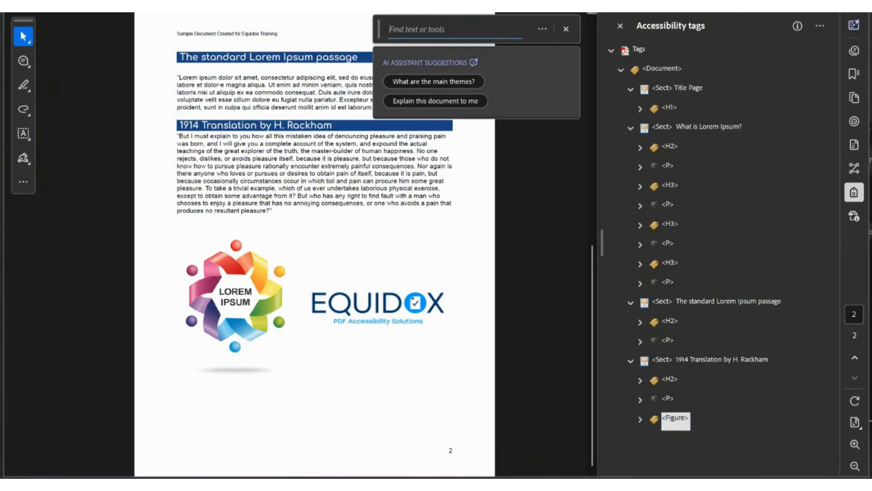
{"action": "type", "text": "ac"}
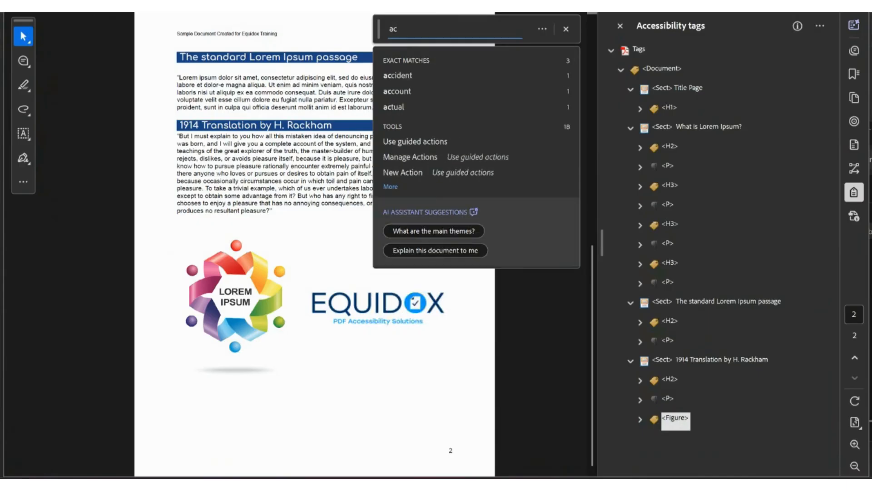
{"action": "type", "text": "c"}
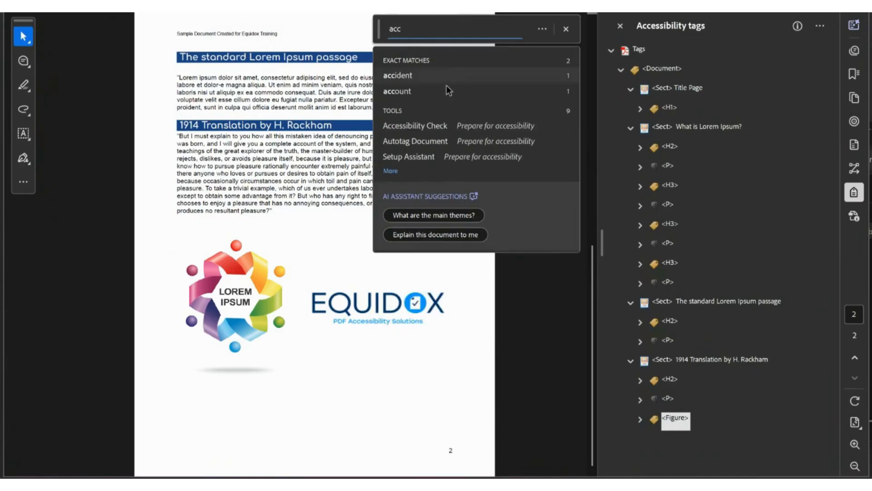
{"action": "left_click", "coordinate": [446, 123]}
{"action": "left_click", "coordinate": [509, 383]}
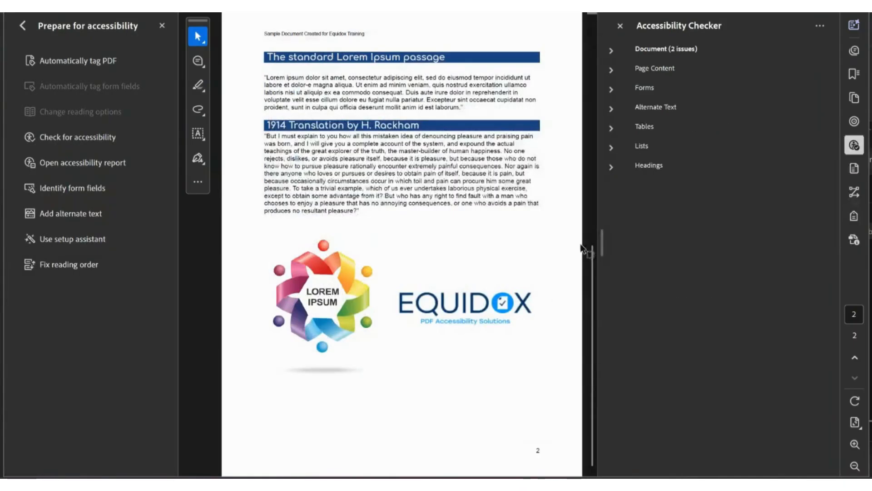
Expand every category of the accessibility check results, from Headings up to Document, to review the individual rules
{"action": "left_click", "coordinate": [611, 166]}
{"action": "left_click", "coordinate": [611, 146]}
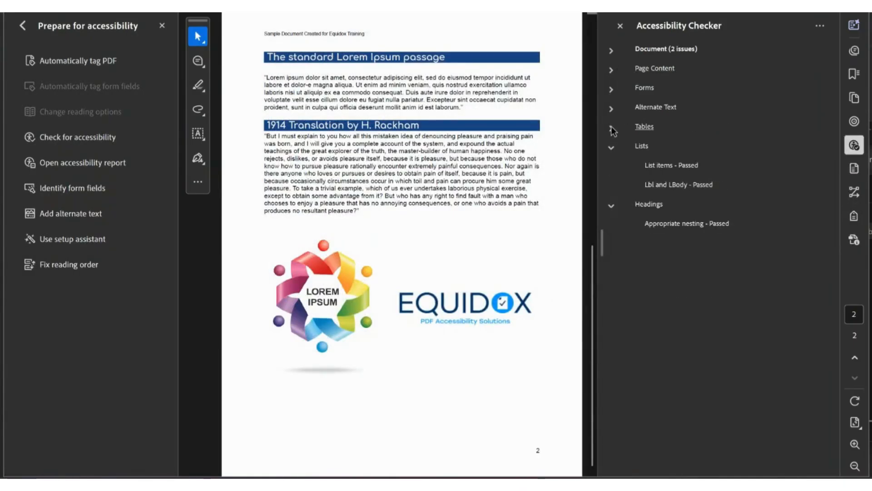
{"action": "left_click", "coordinate": [612, 127]}
{"action": "left_click", "coordinate": [611, 108]}
{"action": "left_click", "coordinate": [611, 89]}
{"action": "left_click", "coordinate": [611, 70]}
{"action": "left_click", "coordinate": [611, 50]}
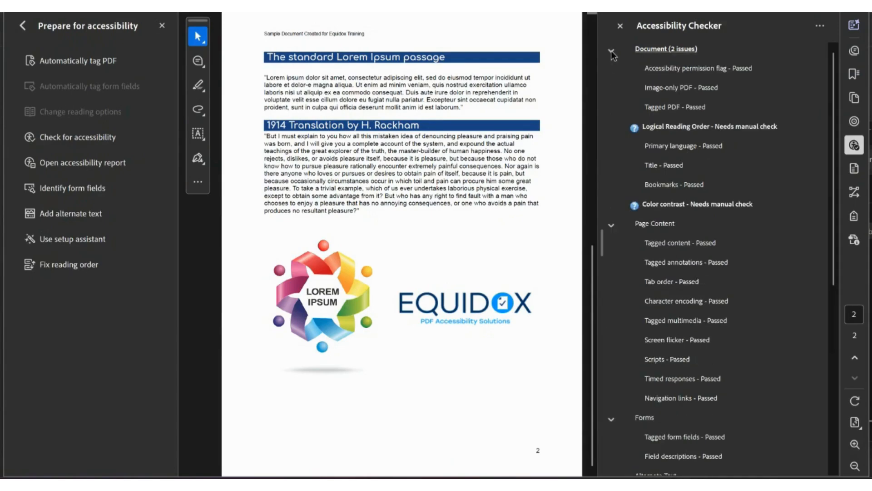
Examine the Logical Reading Order and Color contrast items in the Document results
{"action": "left_click", "coordinate": [679, 127]}
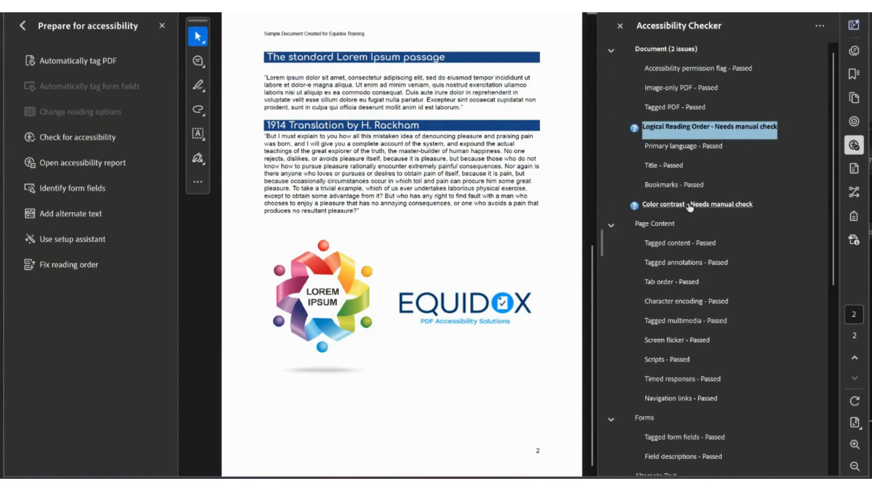
{"action": "left_click", "coordinate": [689, 205]}
{"action": "left_click", "coordinate": [671, 129]}
{"action": "left_click", "coordinate": [712, 205]}
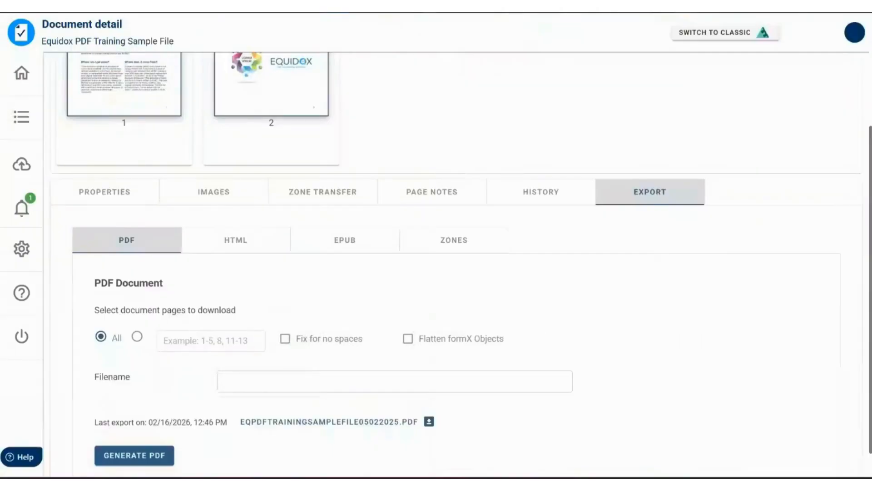
Go to the document import page and remove EQPDFTrainingSampleFile05022025.pdf from the recently imported documents
{"action": "scroll", "coordinate": [373, 196], "scroll_direction": "up", "scroll_amount": 4}
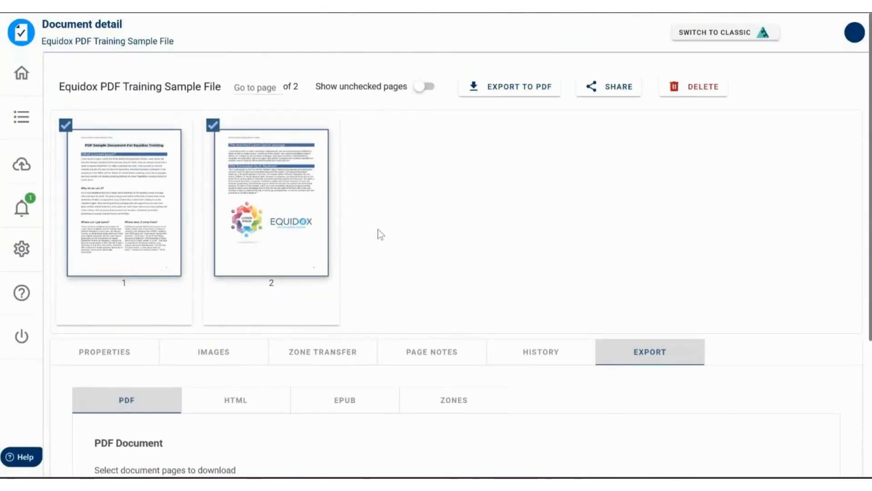
{"action": "left_click", "coordinate": [24, 120]}
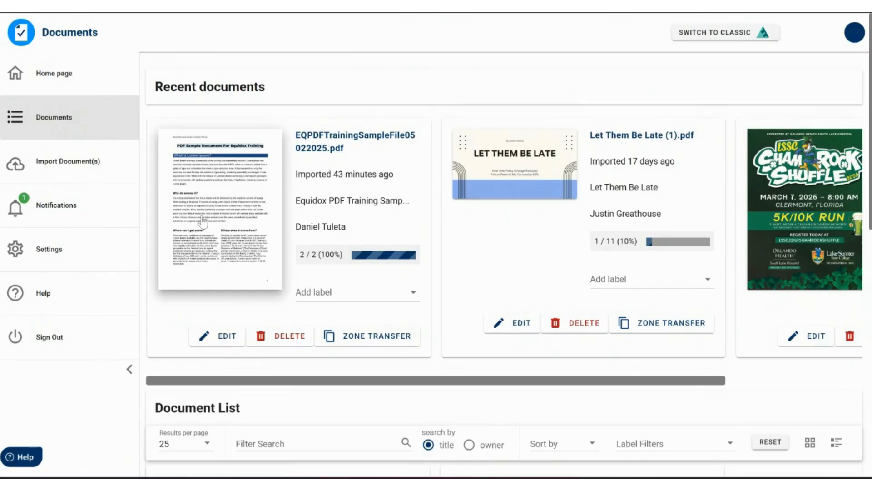
{"action": "left_click", "coordinate": [68, 162]}
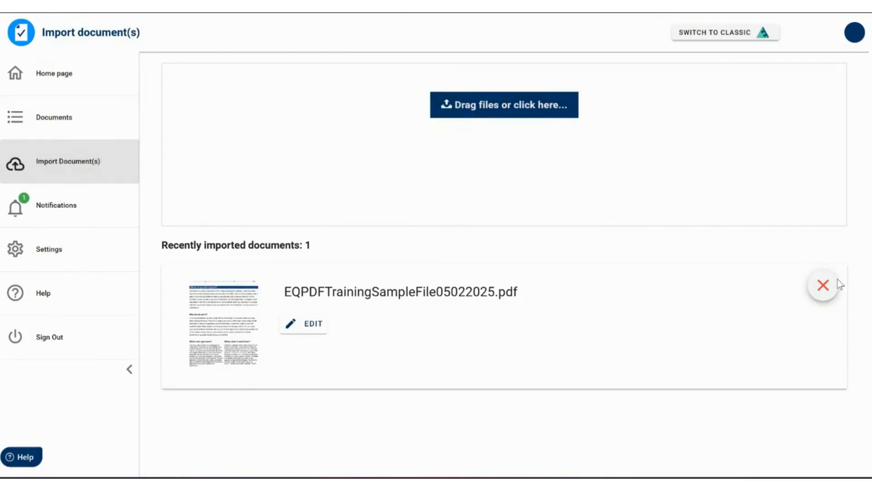
{"action": "left_click", "coordinate": [825, 286]}
Add IT-example doc from the Demo Documents folder to the upload area and import it
{"action": "key", "text": "alt+Tab"}
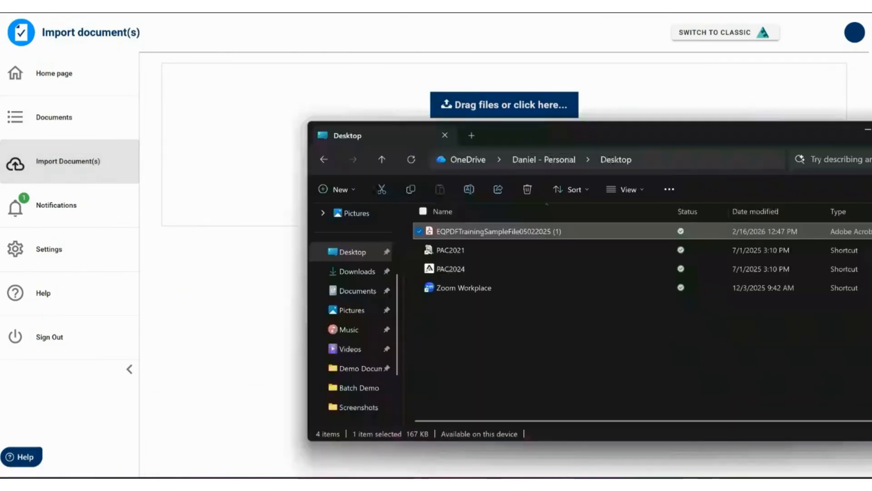
{"action": "left_click", "coordinate": [359, 375]}
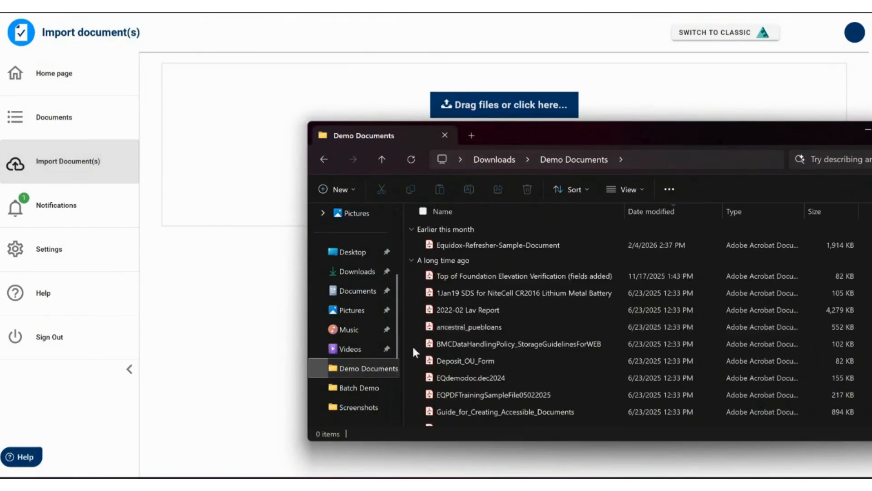
{"action": "scroll", "coordinate": [511, 270], "scroll_direction": "down", "scroll_amount": 2}
{"action": "left_click_drag", "start_coordinate": [483, 334], "coordinate": [228, 137]}
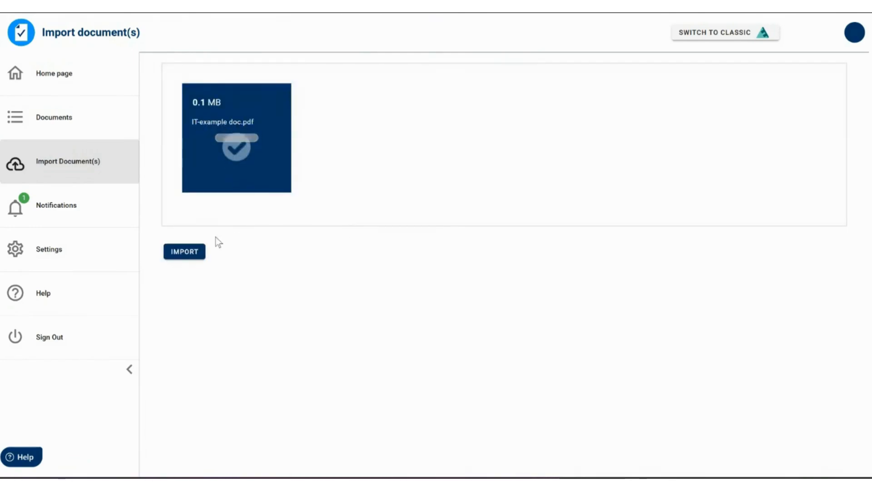
{"action": "left_click", "coordinate": [184, 250]}
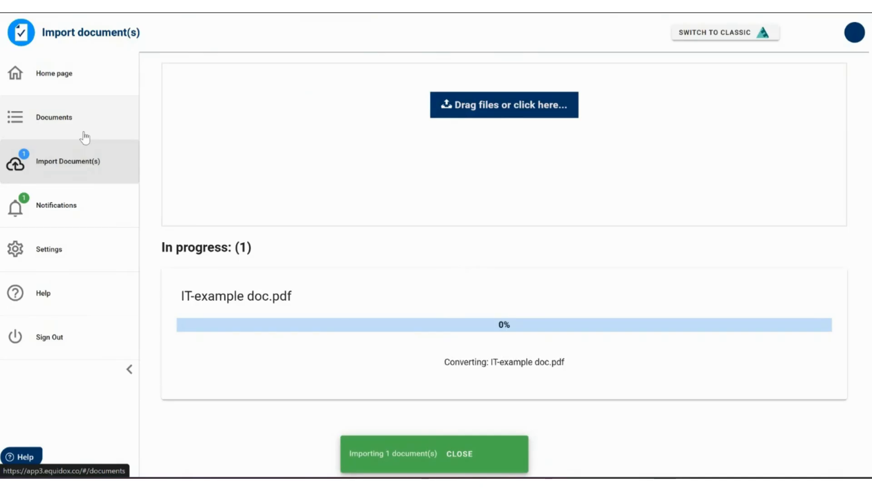
Open page 1 of the newly imported IT-example doc.pdf for remediation
{"action": "left_click", "coordinate": [56, 119]}
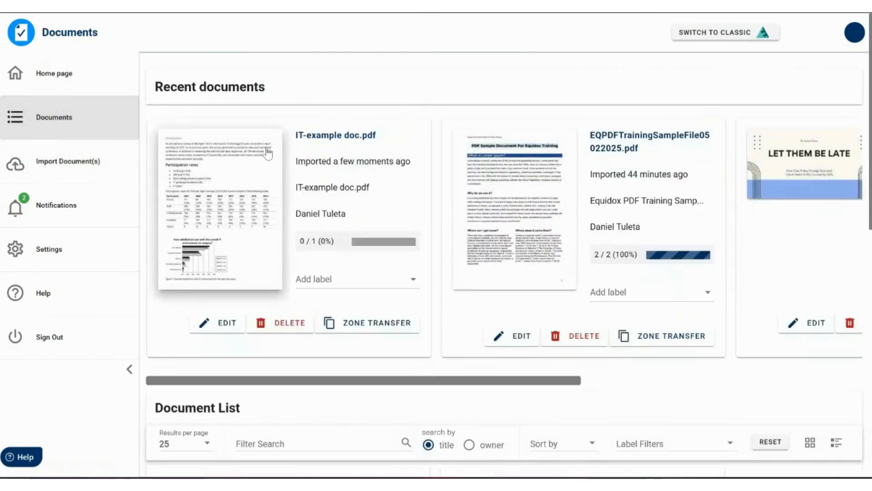
{"action": "left_click", "coordinate": [264, 173]}
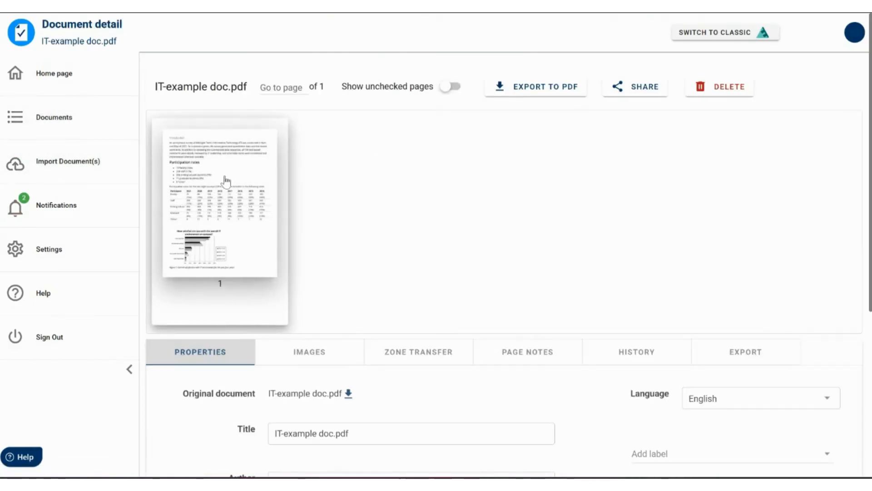
{"action": "left_click", "coordinate": [226, 181]}
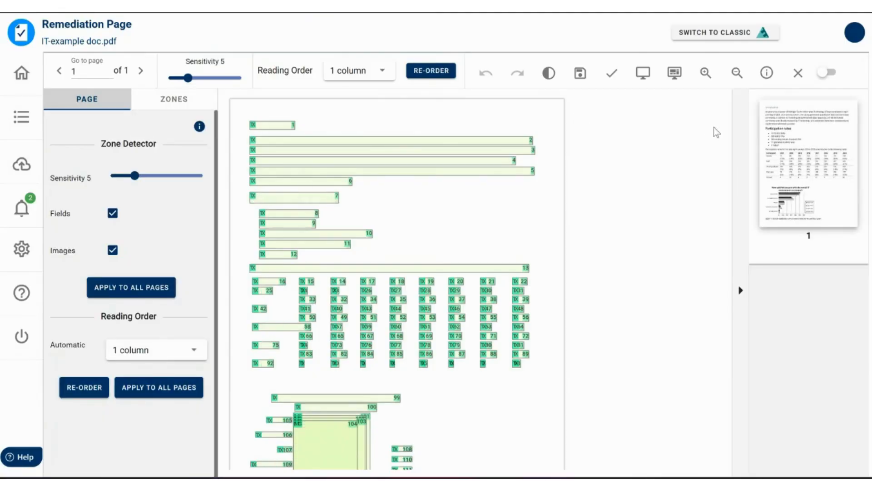
Set the zone detection sensitivity to 10 so the text lines group into larger zones
{"action": "left_click", "coordinate": [706, 73]}
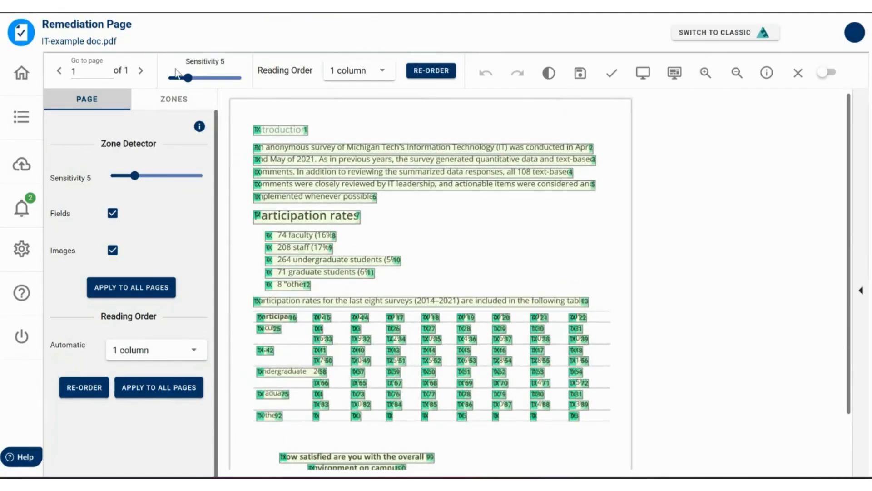
{"action": "left_click_drag", "start_coordinate": [187, 77], "coordinate": [206, 77]}
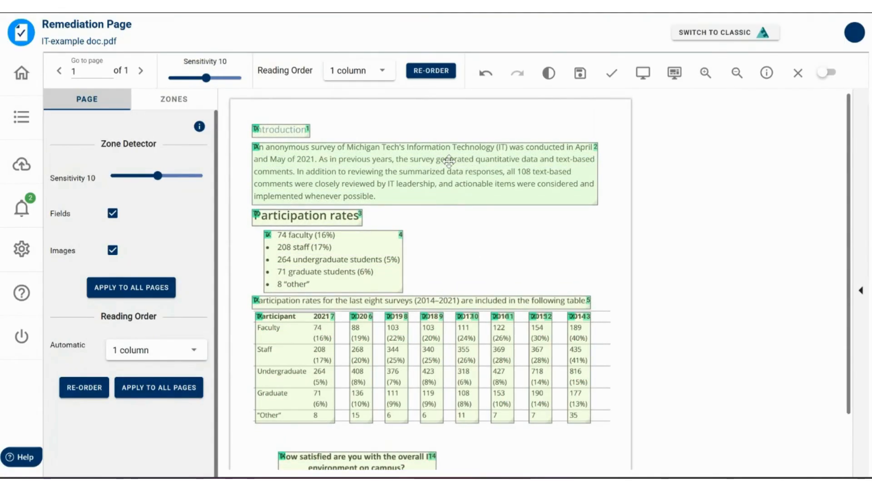
Tag the Introduction zone as a level 1 heading, and Participation rates and the chart's "How satisfied" title as level 2 headings
{"action": "left_click", "coordinate": [288, 127]}
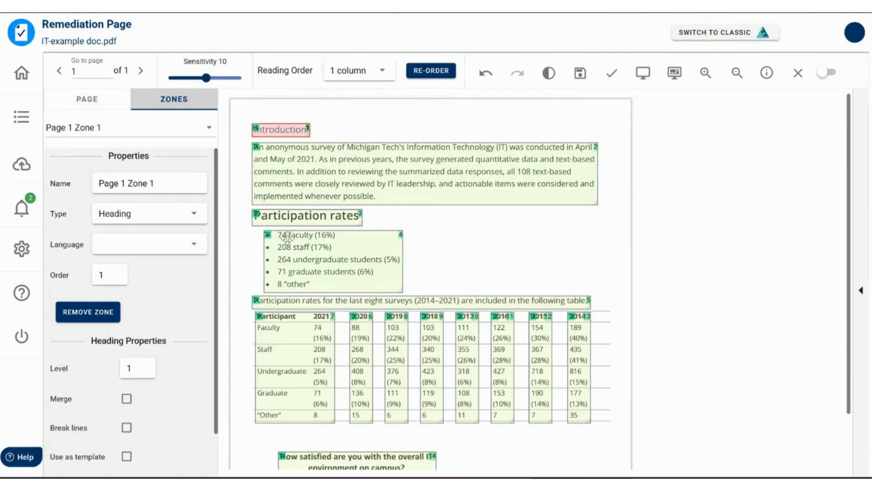
{"action": "left_click", "coordinate": [300, 214]}
{"action": "scroll", "coordinate": [338, 305], "scroll_direction": "down", "scroll_amount": 3}
{"action": "left_click", "coordinate": [338, 305]}
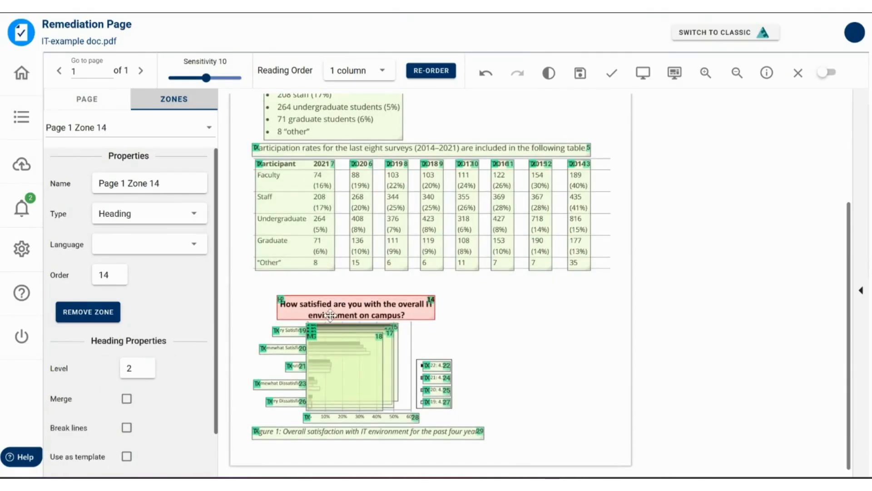
Preview the page as HTML and check the Introduction and Participation rates headings
{"action": "left_click", "coordinate": [643, 73]}
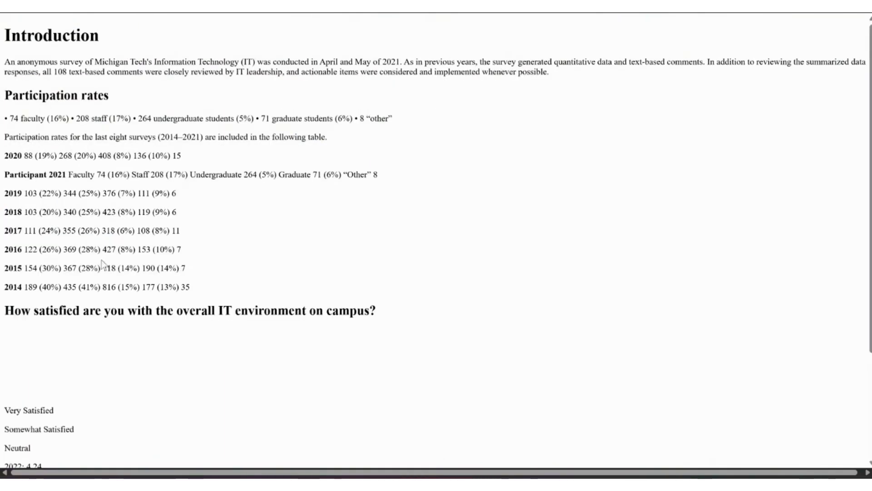
{"action": "double_click", "coordinate": [89, 35]}
{"action": "double_click", "coordinate": [87, 99]}
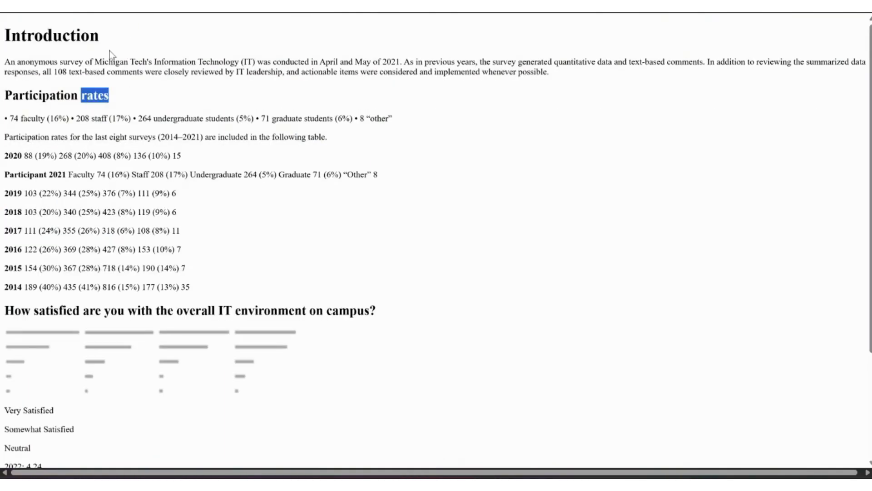
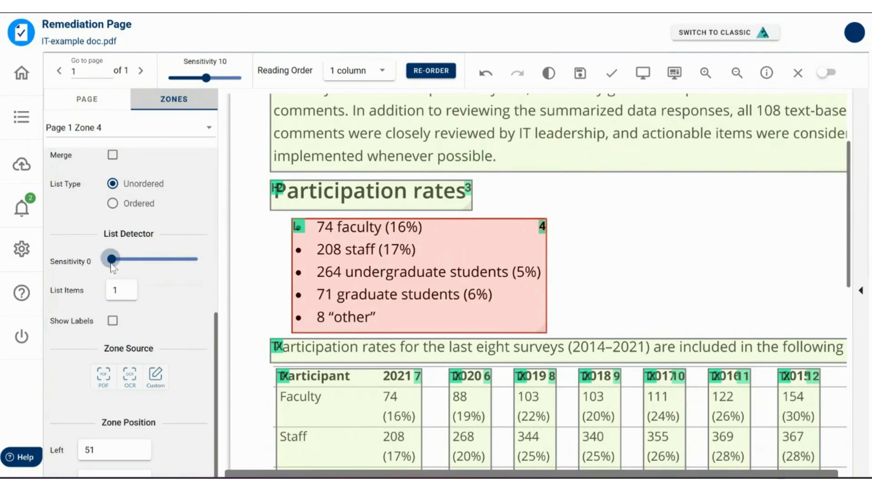
Set the list detector sensitivity to 1 for the Participation rates bullet list and check the list in the HTML preview
{"action": "left_click_drag", "start_coordinate": [111, 263], "coordinate": [123, 265]}
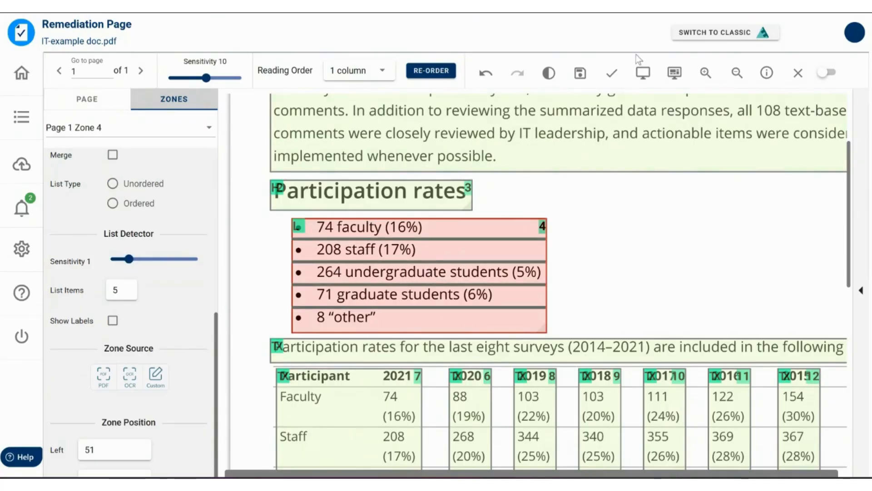
{"action": "left_click", "coordinate": [642, 73]}
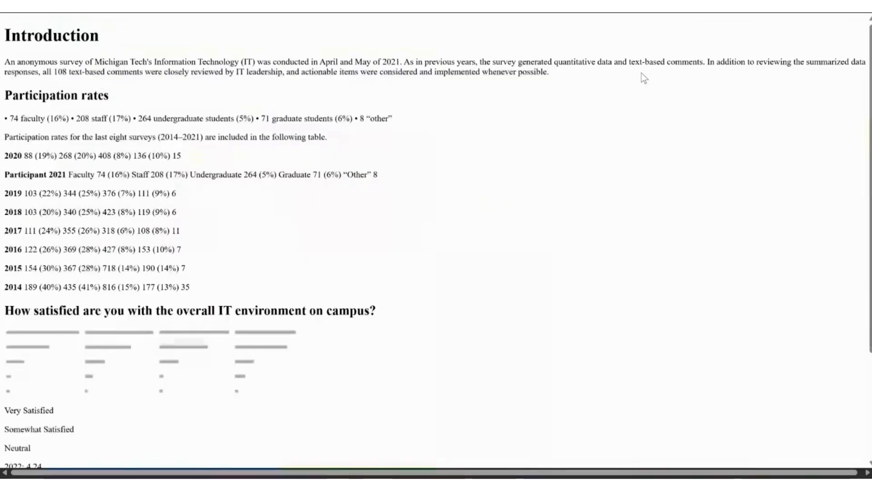
{"action": "left_click_drag", "start_coordinate": [27, 118], "coordinate": [74, 155]}
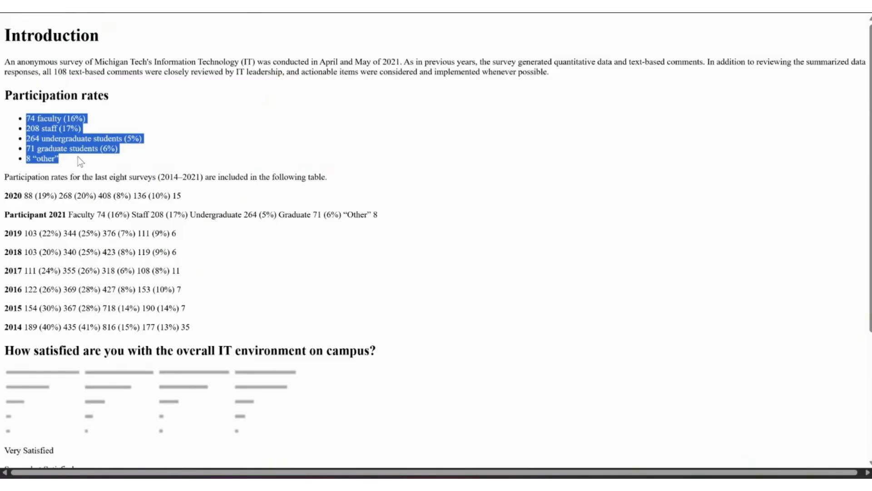
{"action": "left_click", "coordinate": [78, 156]}
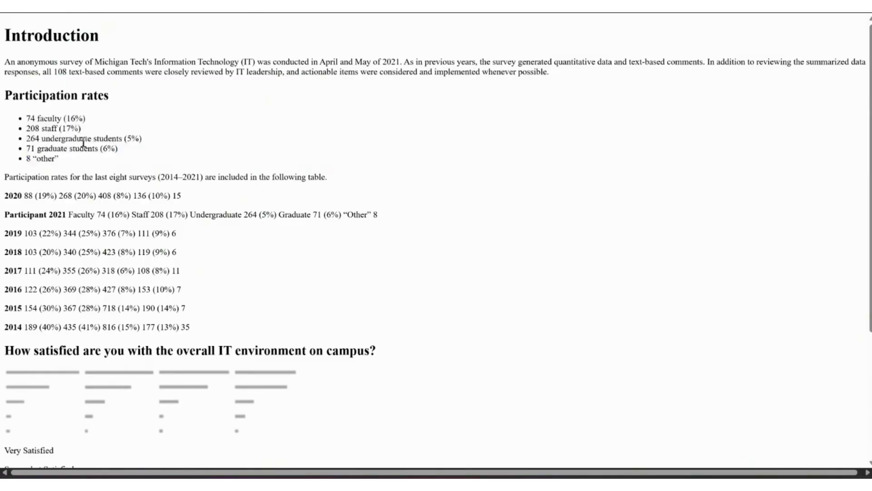
{"action": "key", "text": "ctrl+w"}
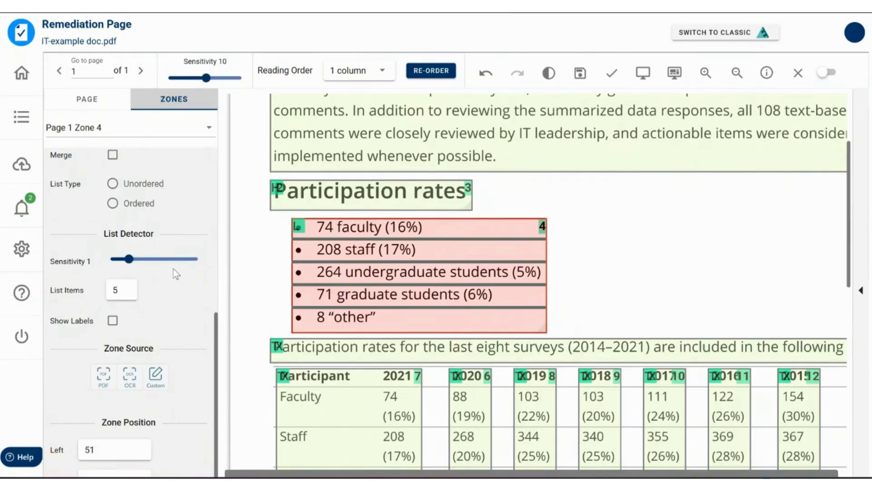
Review the bullet list zone's available types, its list type options and its list detector properties
{"action": "scroll", "coordinate": [168, 289], "scroll_direction": "up", "scroll_amount": 8}
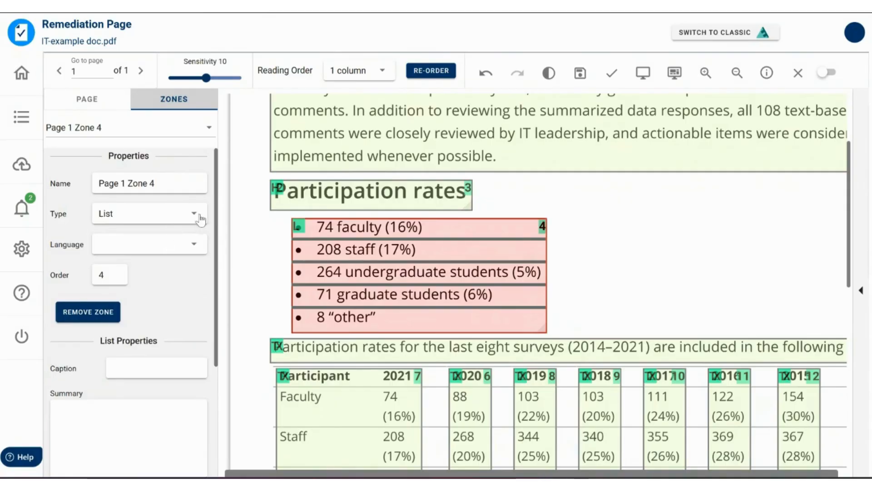
{"action": "left_click", "coordinate": [196, 214]}
{"action": "scroll", "coordinate": [136, 282], "scroll_direction": "down", "scroll_amount": 3}
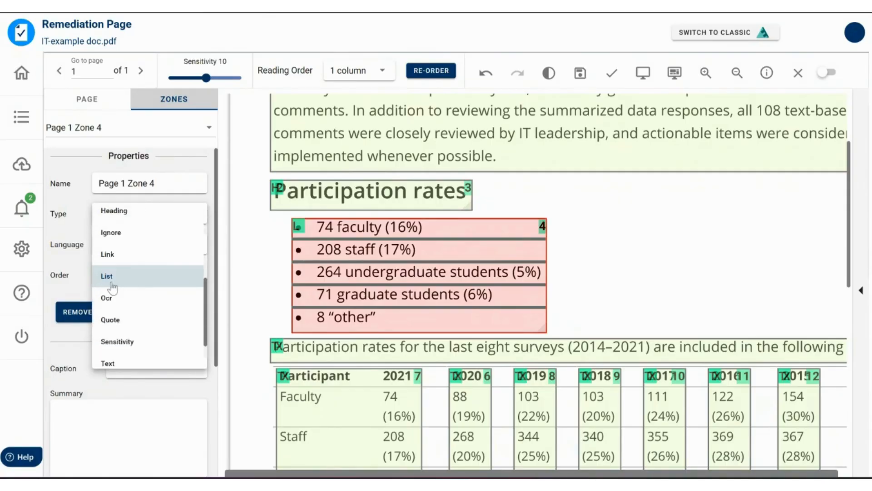
{"action": "left_click", "coordinate": [70, 257]}
{"action": "scroll", "coordinate": [70, 257], "scroll_direction": "down", "scroll_amount": 5}
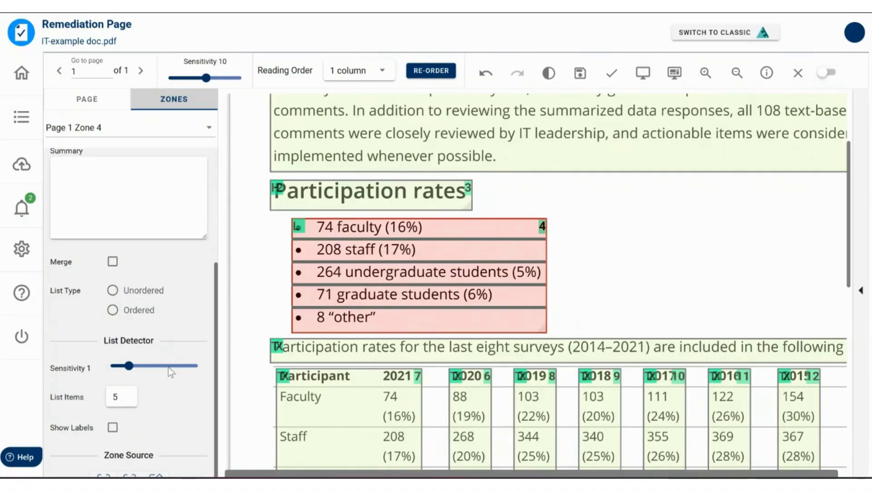
{"action": "scroll", "coordinate": [205, 359], "scroll_direction": "down", "scroll_amount": 3}
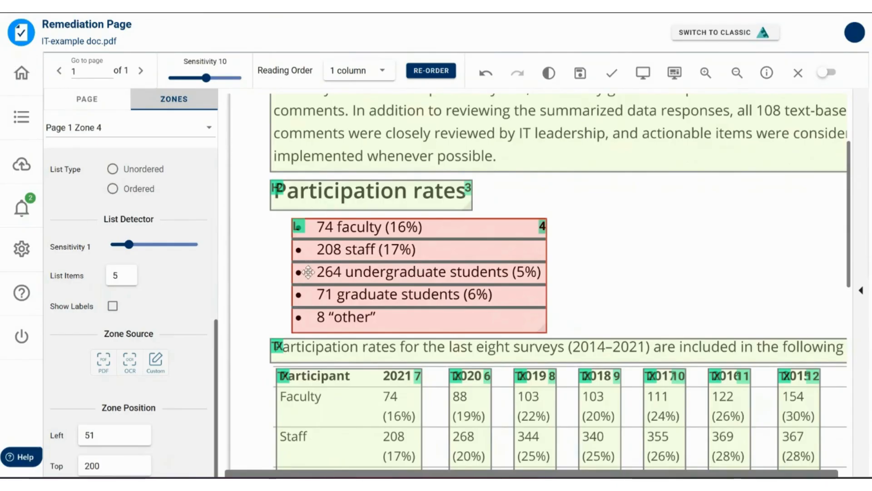
Preview the page as HTML and examine how the participation table's year columns are output
{"action": "scroll", "coordinate": [301, 286], "scroll_direction": "down", "scroll_amount": 3}
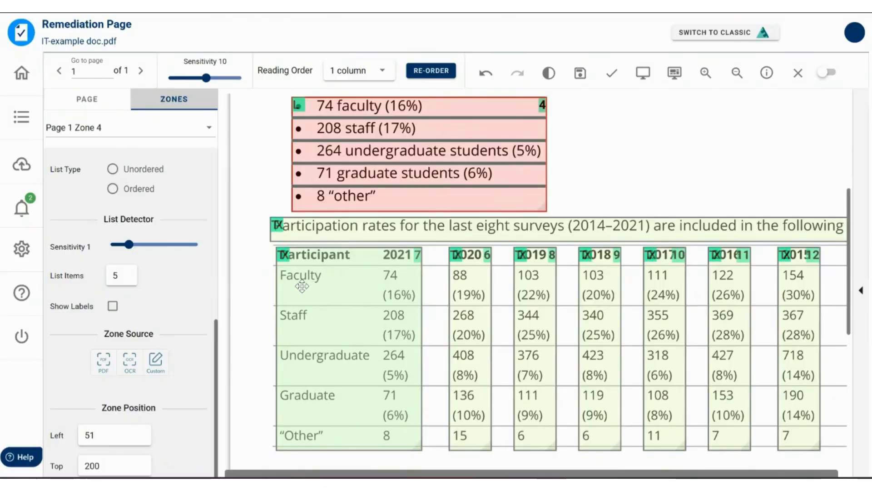
{"action": "left_click", "coordinate": [737, 73]}
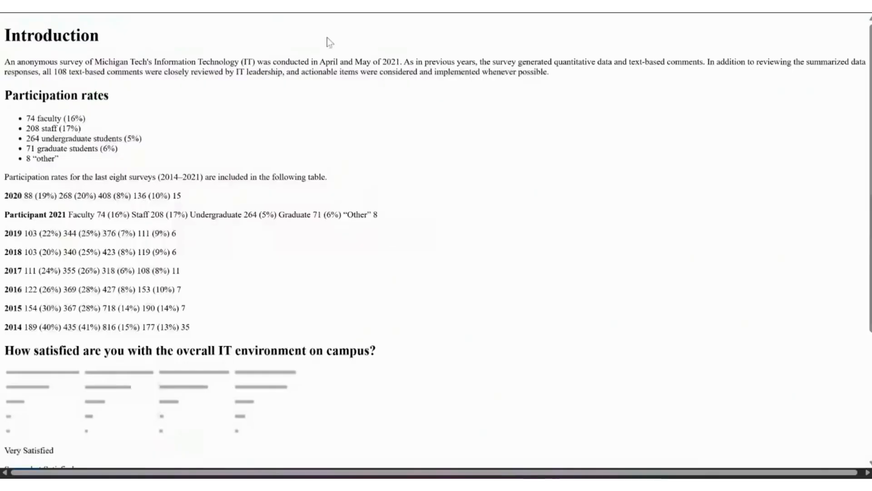
{"action": "left_click_drag", "start_coordinate": [16, 194], "coordinate": [116, 252]}
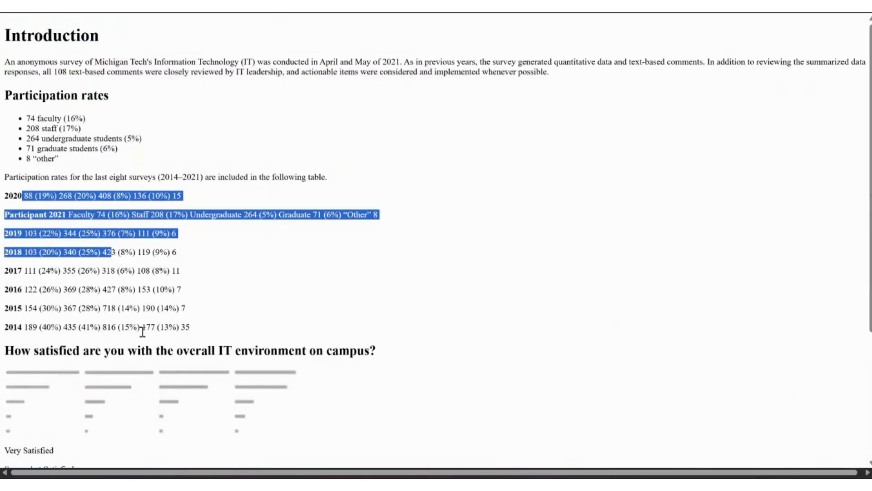
{"action": "left_click", "coordinate": [139, 326]}
{"action": "left_click_drag", "start_coordinate": [141, 289], "coordinate": [146, 291]}
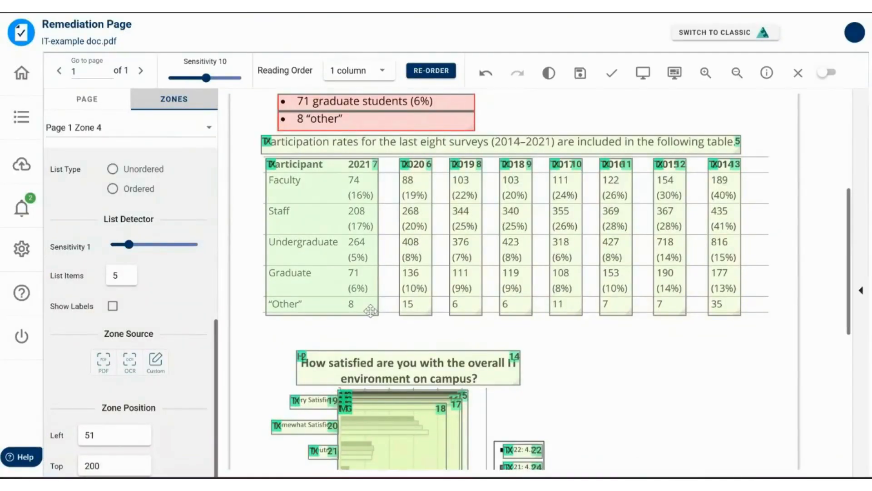
Enlarge the Participant and 2021 column zone to cover the whole participation table and set its type to Table
{"action": "left_click_drag", "start_coordinate": [370, 311], "coordinate": [750, 291]}
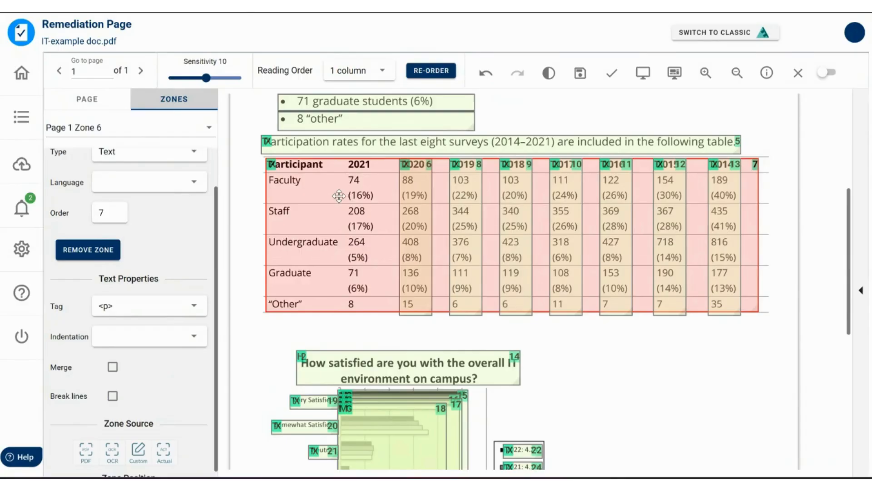
{"action": "key", "text": "t"}
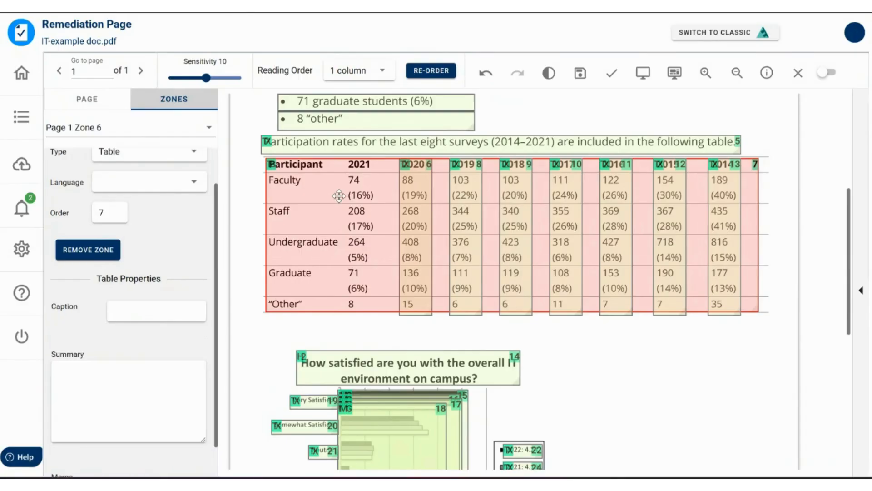
{"action": "scroll", "coordinate": [132, 210], "scroll_direction": "up", "scroll_amount": 2}
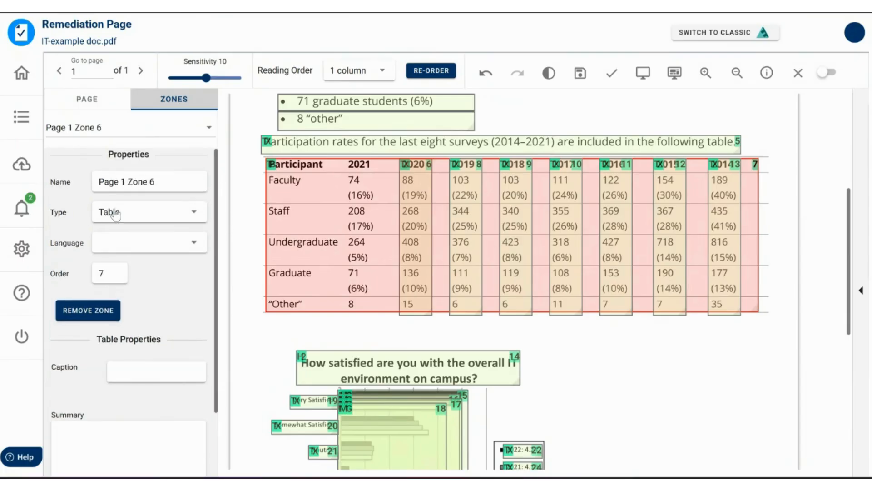
{"action": "left_click", "coordinate": [194, 212]}
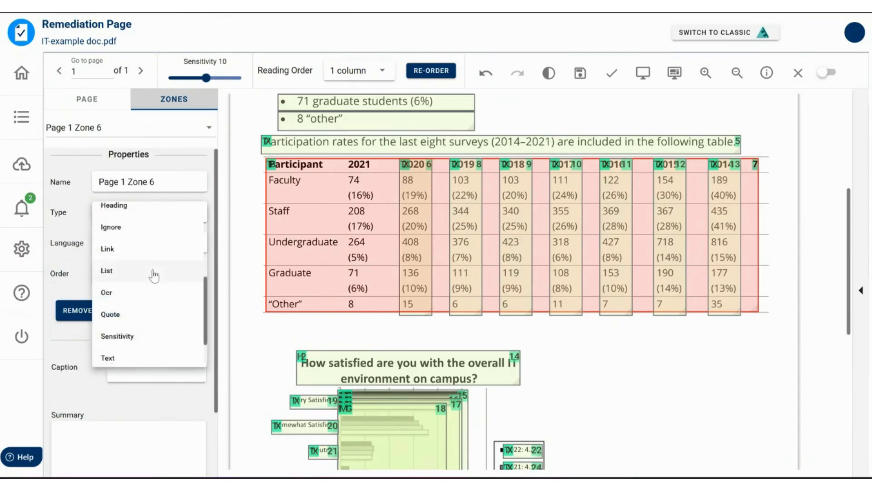
{"action": "scroll", "coordinate": [147, 280], "scroll_direction": "down", "scroll_amount": 2}
{"action": "left_click", "coordinate": [116, 339]}
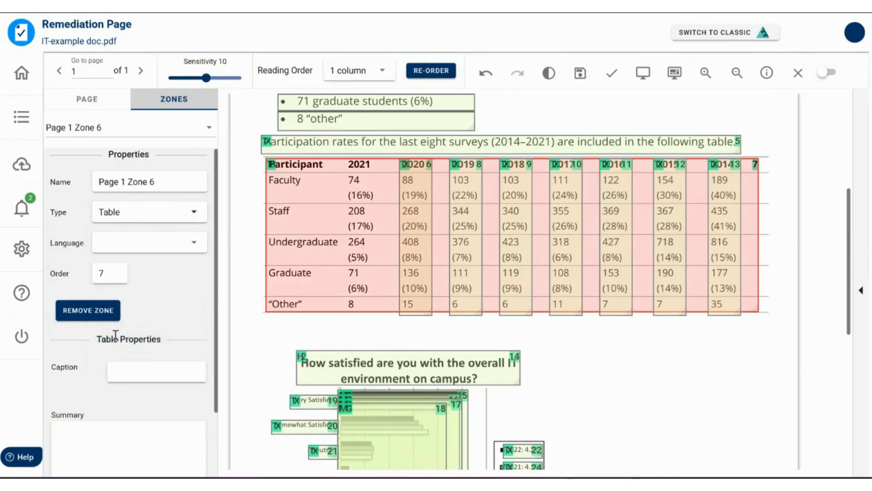
Open the participation table zone in the Table Editor and enlarge the view
{"action": "scroll", "coordinate": [138, 257], "scroll_direction": "down", "scroll_amount": 5}
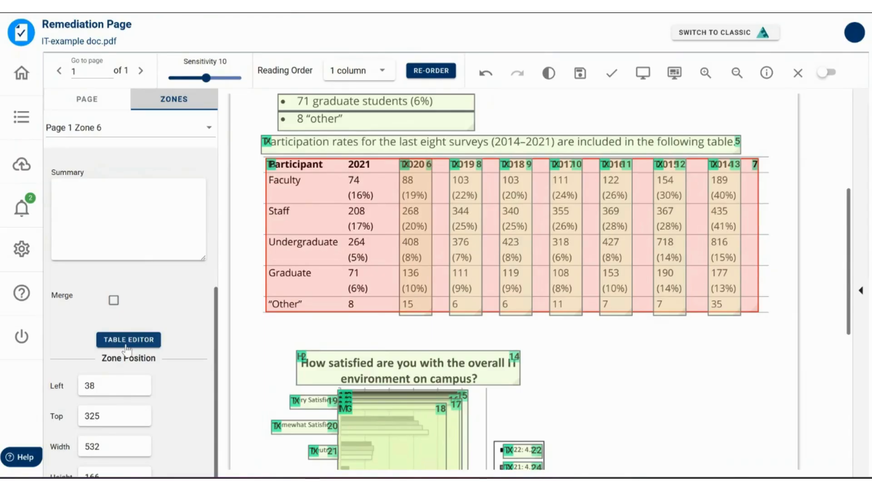
{"action": "double_click", "coordinate": [324, 206]}
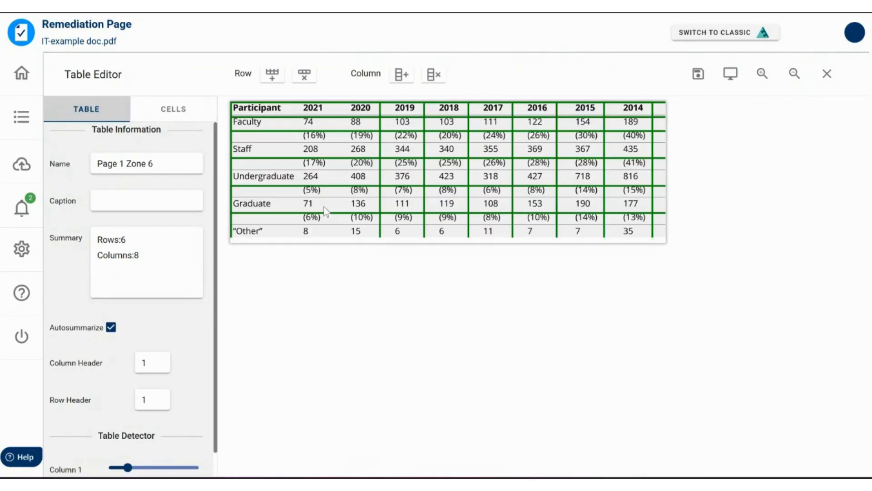
{"action": "left_click", "coordinate": [761, 74]}
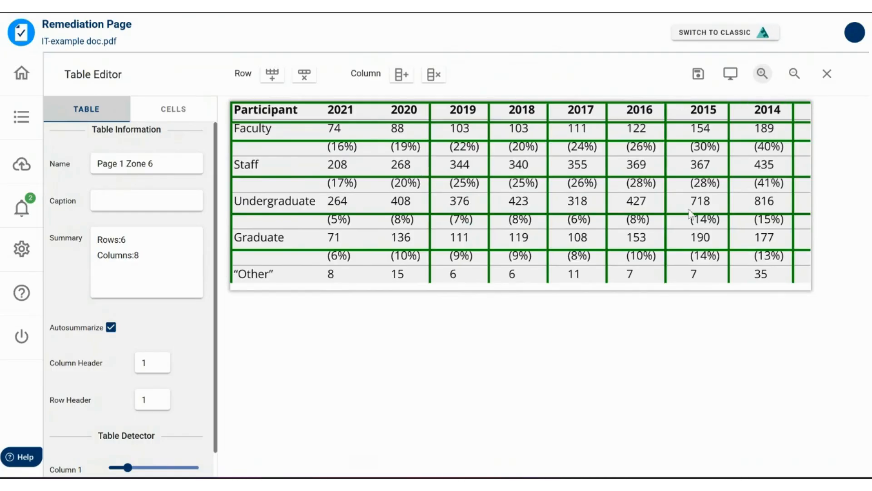
Try manually repositioning the column line beside 2020 and the row lines around the Staff row
{"action": "left_click_drag", "start_coordinate": [430, 184], "coordinate": [416, 162]}
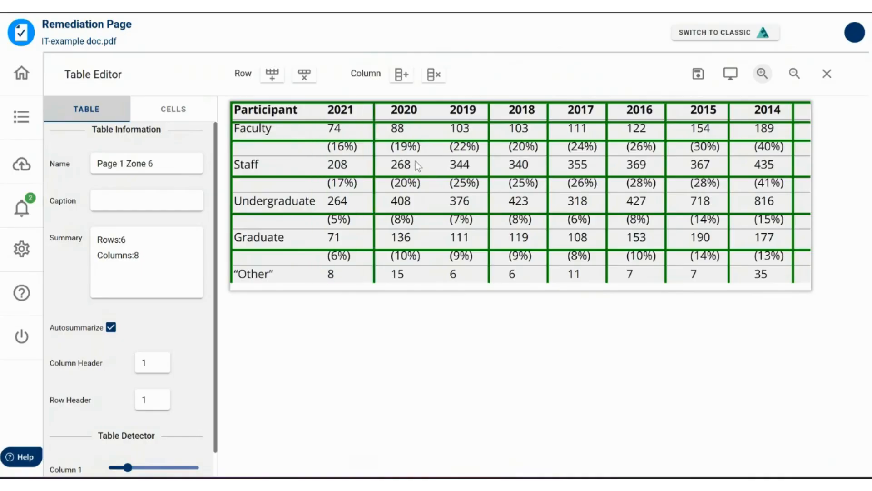
{"action": "left_click_drag", "start_coordinate": [375, 141], "coordinate": [368, 146]}
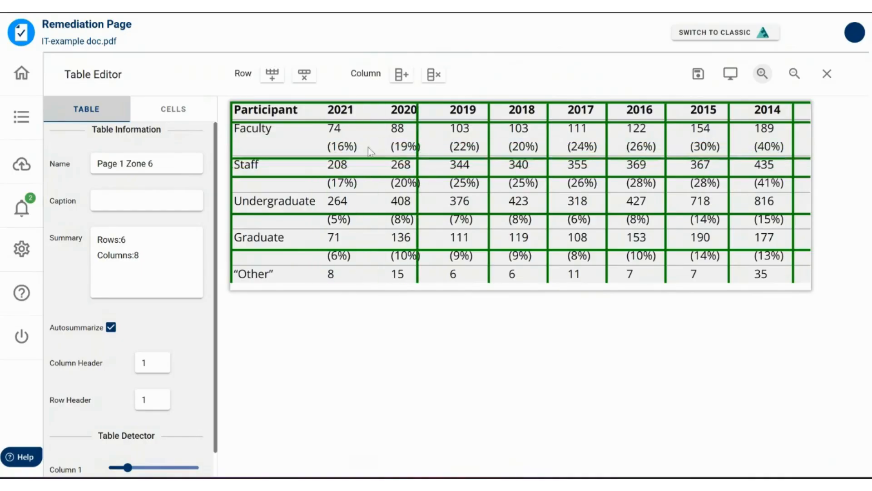
{"action": "left_click_drag", "start_coordinate": [355, 177], "coordinate": [356, 193]}
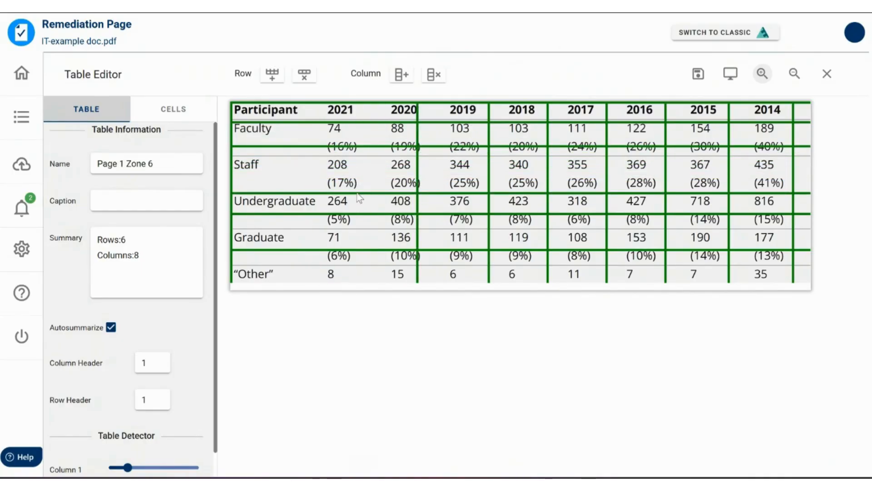
Try splitting and deleting a row and a column at the Staff cell
{"action": "left_click", "coordinate": [355, 167]}
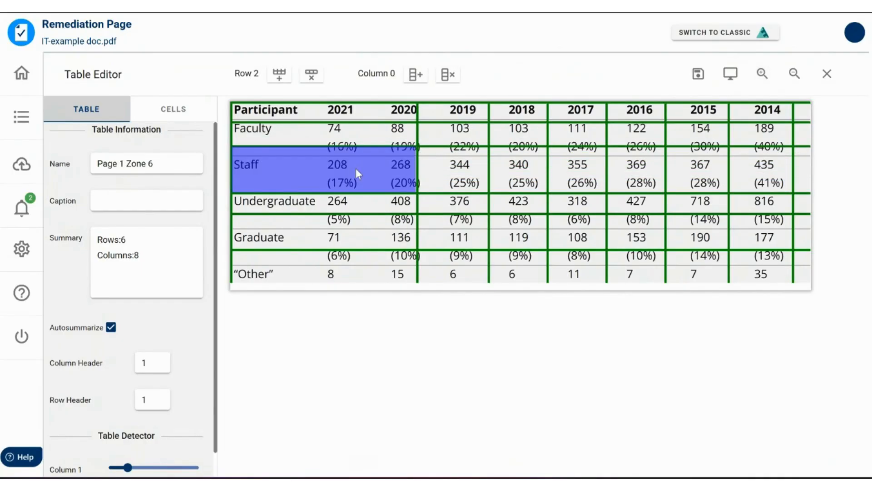
{"action": "left_click", "coordinate": [281, 78]}
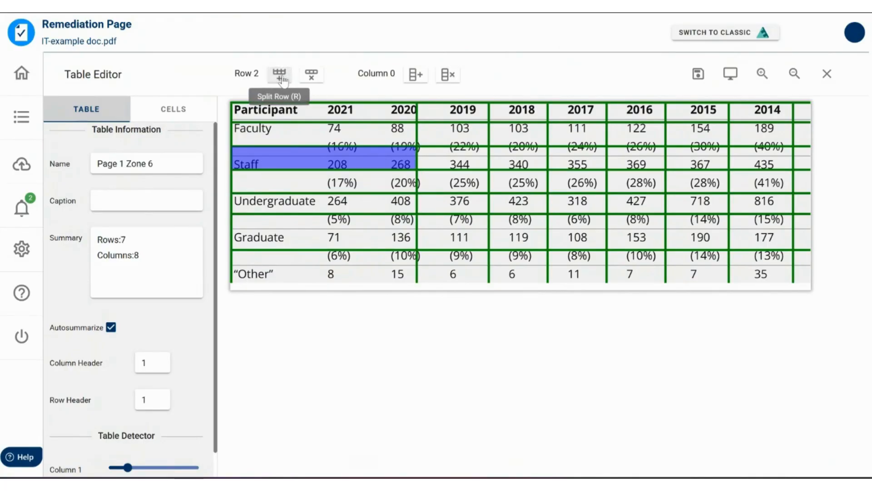
{"action": "left_click", "coordinate": [314, 79]}
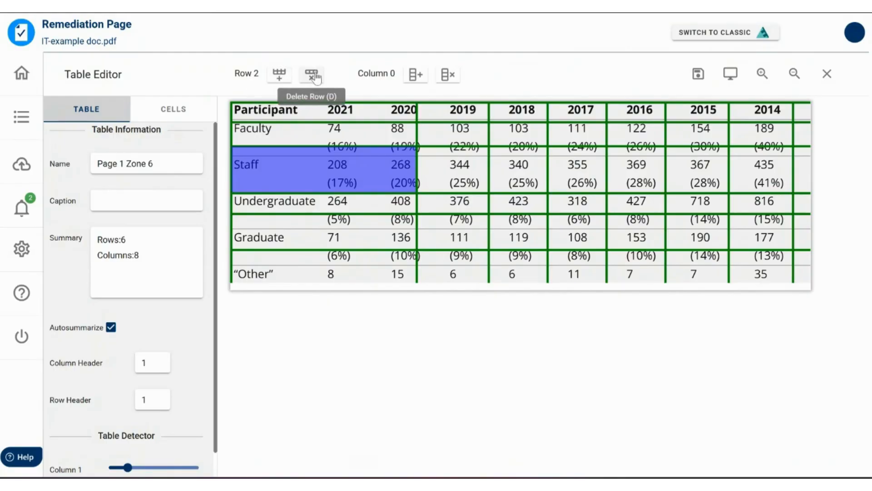
{"action": "left_click", "coordinate": [419, 77]}
{"action": "left_click", "coordinate": [448, 74]}
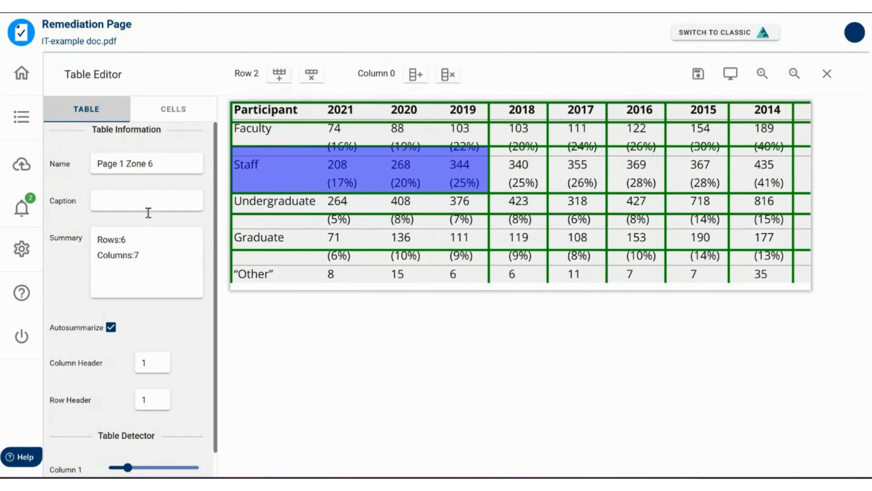
Set the table detector's column and row sensitivity both to 2
{"action": "scroll", "coordinate": [141, 222], "scroll_direction": "down", "scroll_amount": 3}
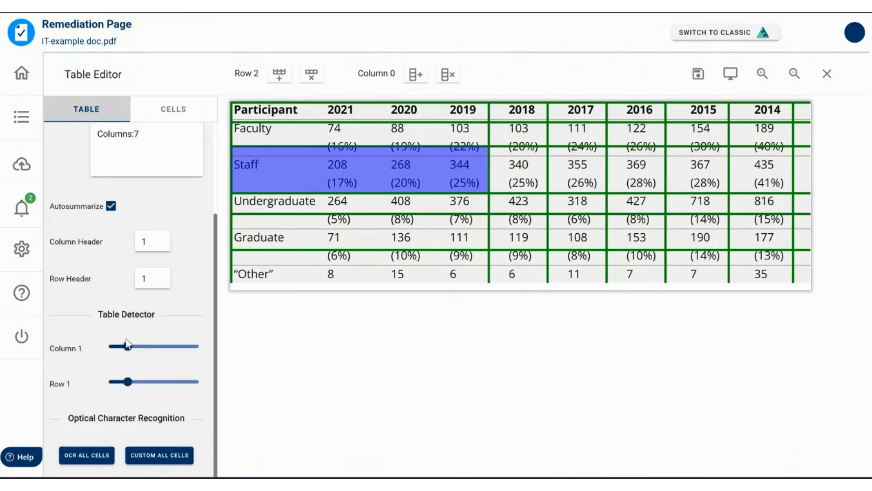
{"action": "scroll", "coordinate": [132, 345], "scroll_direction": "down", "scroll_amount": 1}
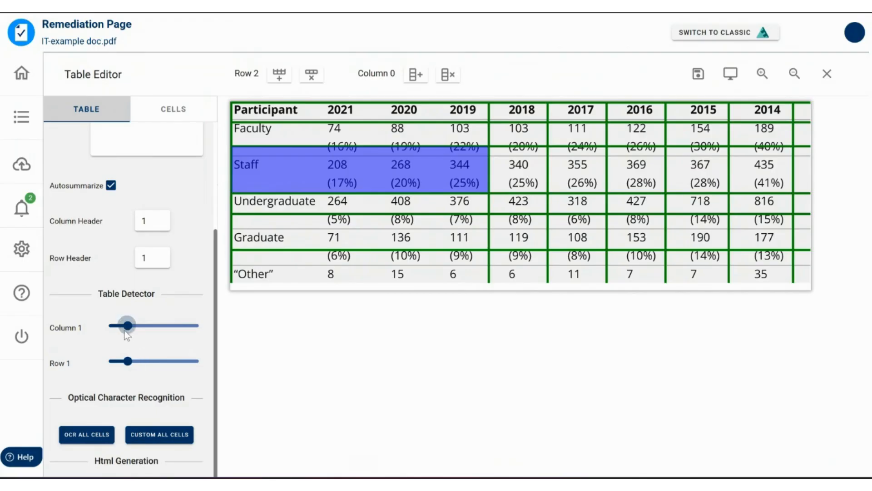
{"action": "left_click_drag", "start_coordinate": [127, 325], "coordinate": [142, 327]}
{"action": "left_click_drag", "start_coordinate": [127, 361], "coordinate": [146, 360]}
Check the cells down the first column and across the "Other" row, and preview the table as HTML
{"action": "left_click", "coordinate": [307, 113]}
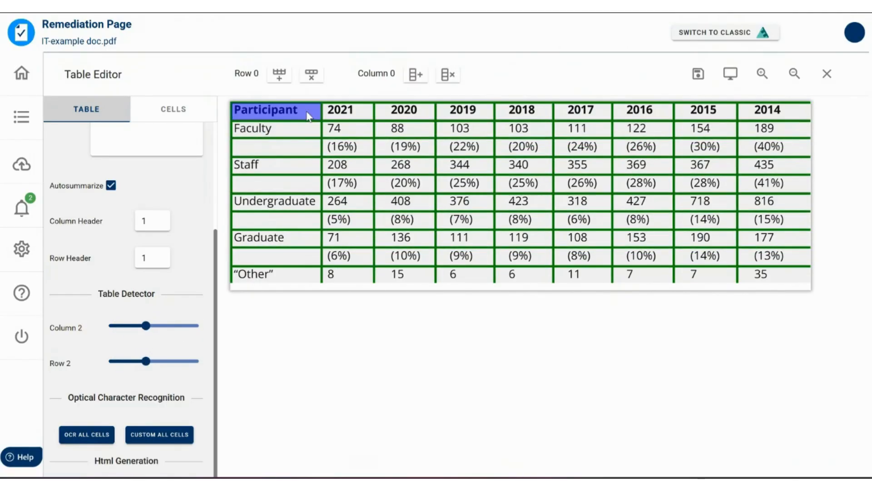
{"action": "key", "text": "Down"}
{"action": "key", "text": "Down"}
{"action": "key", "text": "Down"}
{"action": "key", "text": "Down"}
{"action": "key", "text": "Down"}
{"action": "key", "text": "Down"}
{"action": "key", "text": "Down"}
{"action": "key", "text": "Down"}
{"action": "key", "text": "Down"}
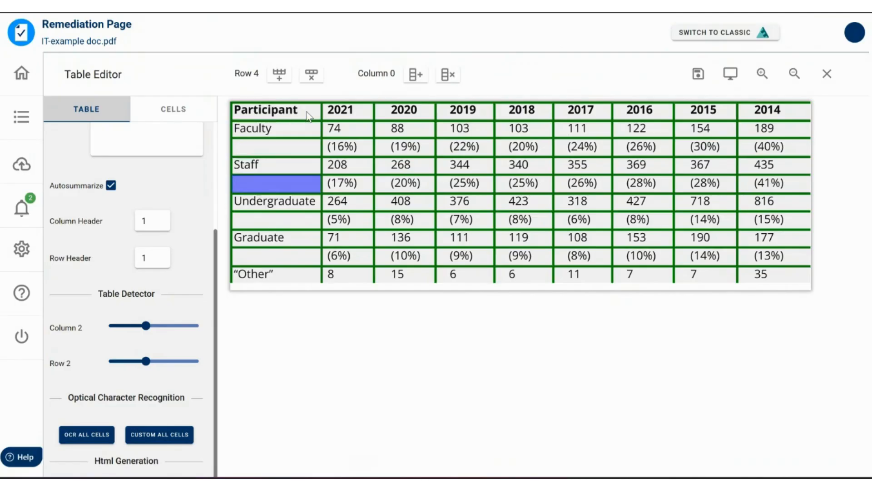
{"action": "key", "text": "Right"}
{"action": "key", "text": "Right"}
{"action": "key", "text": "Right"}
{"action": "key", "text": "Right"}
{"action": "key", "text": "Right"}
{"action": "key", "text": "Right"}
{"action": "key", "text": "Right"}
{"action": "key", "text": "Right"}
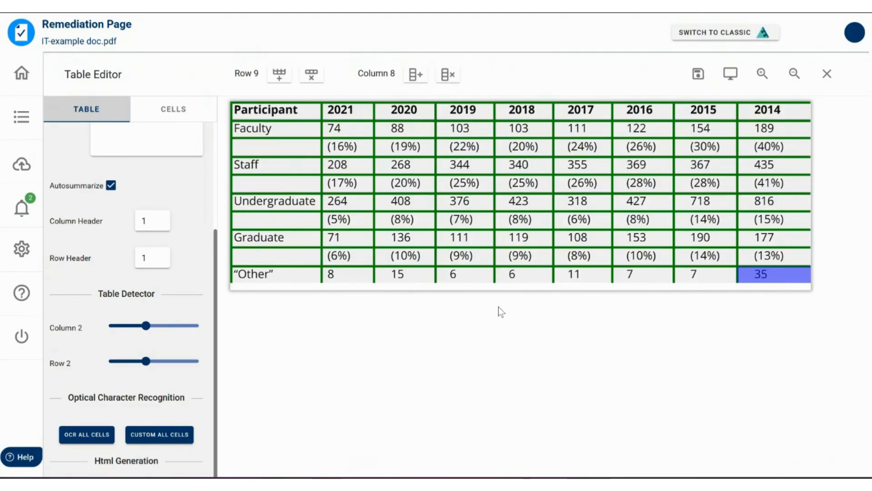
{"action": "left_click", "coordinate": [730, 76]}
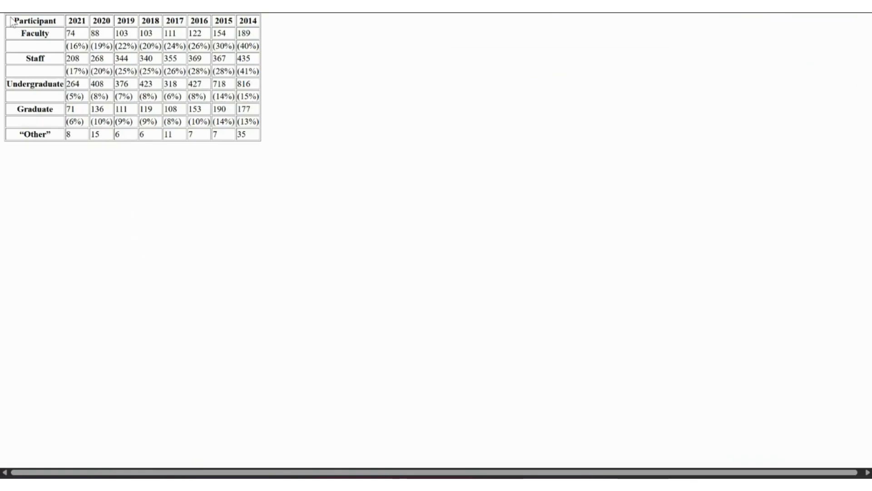
Review the whole participation table and its year headers in the HTML preview, and return to the table editor
{"action": "left_click_drag", "start_coordinate": [11, 20], "coordinate": [282, 139]}
{"action": "left_click", "coordinate": [282, 134]}
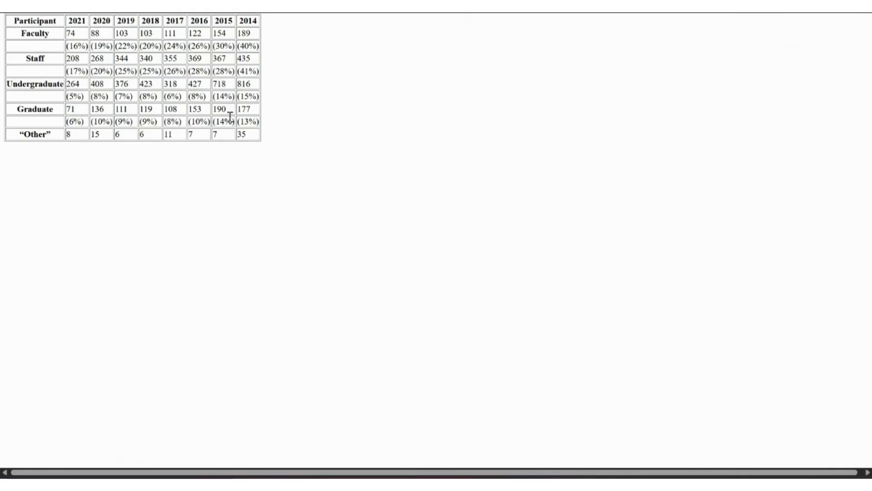
{"action": "double_click", "coordinate": [126, 21]}
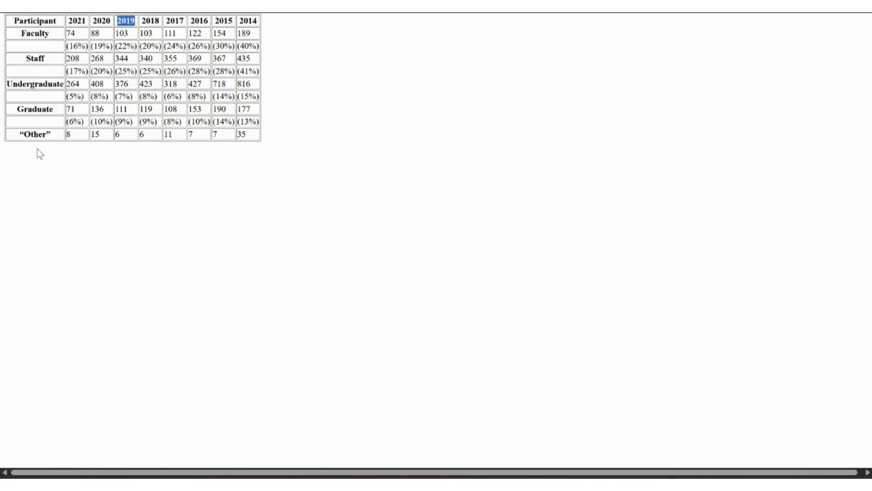
{"action": "left_click", "coordinate": [56, 154]}
{"action": "left_click", "coordinate": [249, 6]}
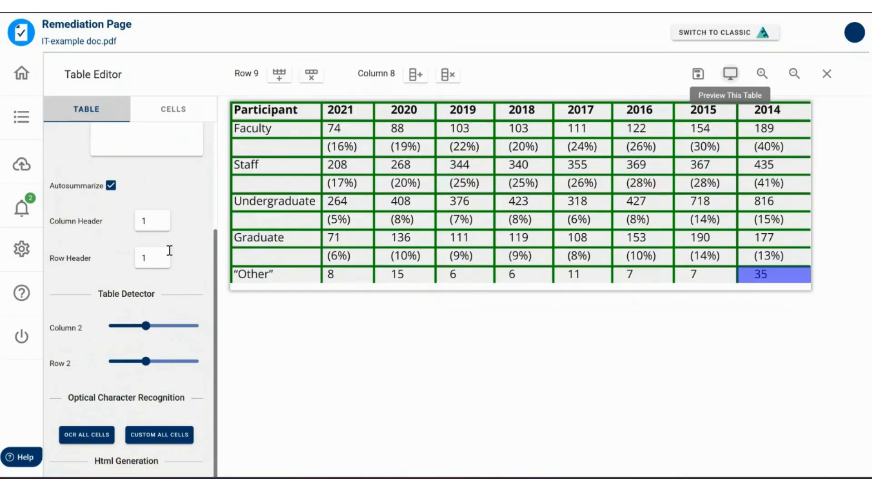
Check the table's header settings against the 2021, 2020 and 2019 column headings and the Faculty row label
{"action": "scroll", "coordinate": [169, 249], "scroll_direction": "up", "scroll_amount": 3}
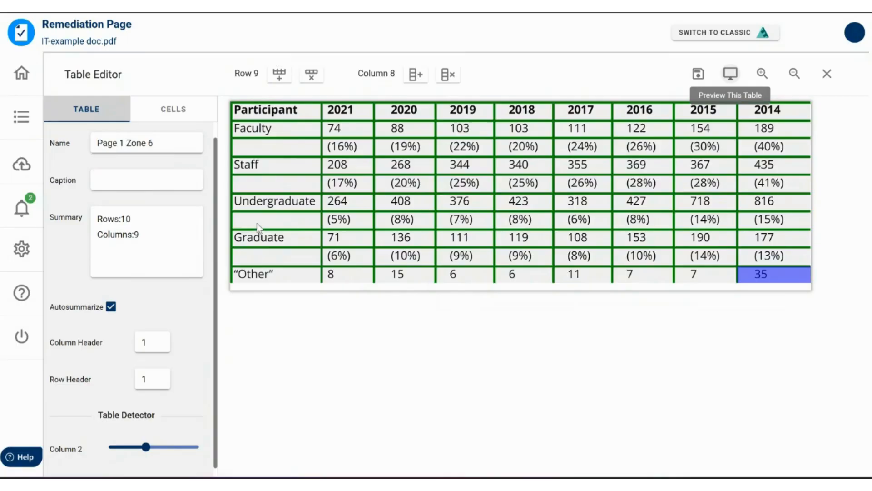
{"action": "left_click", "coordinate": [350, 113]}
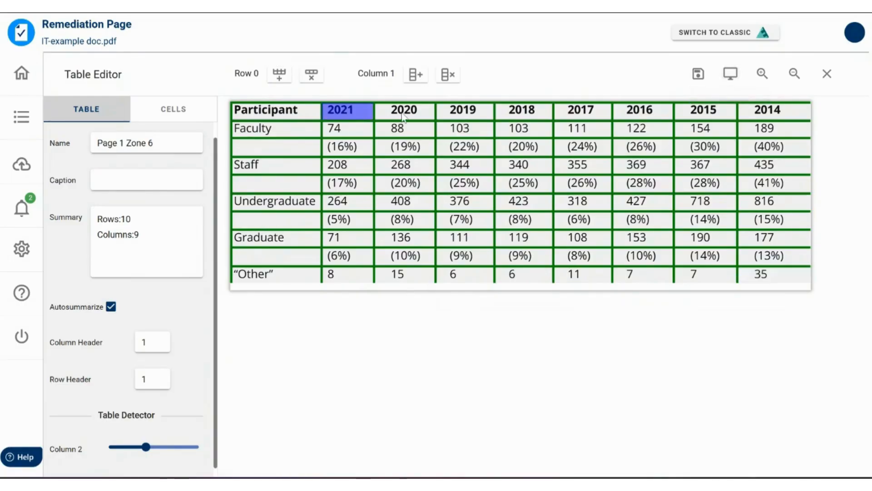
{"action": "left_click", "coordinate": [406, 117]}
{"action": "left_click", "coordinate": [457, 119]}
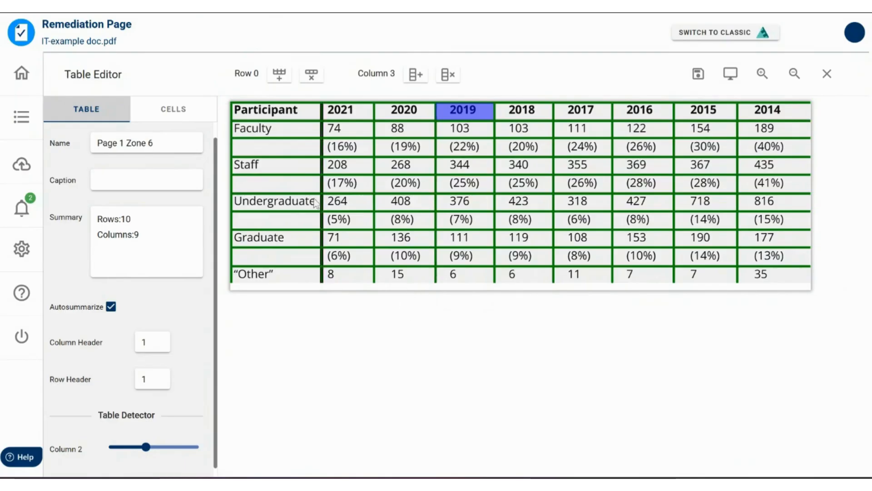
{"action": "left_click", "coordinate": [252, 133]}
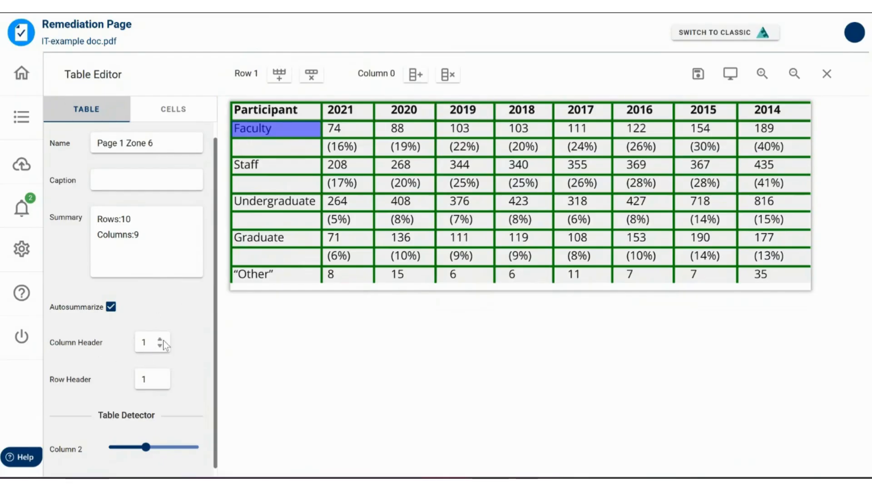
{"action": "left_click", "coordinate": [361, 115]}
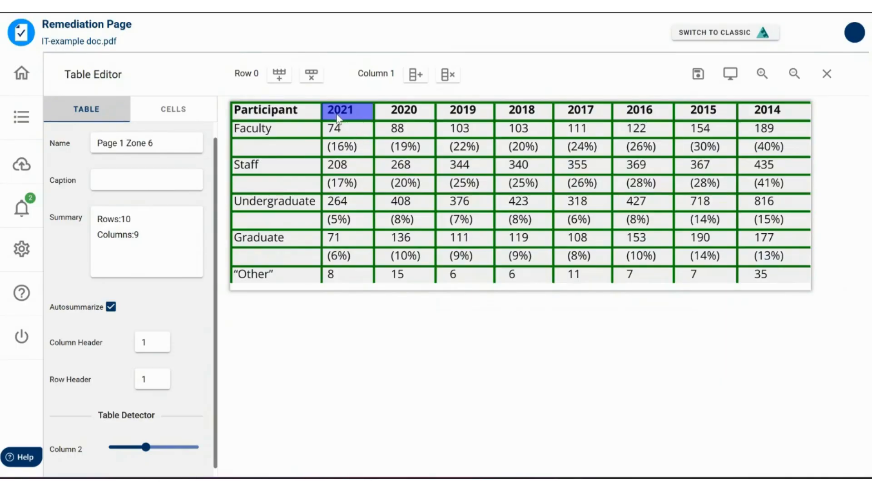
Try a Column Header count of 2, inspect the Faculty row in the HTML preview, and restore the count to 1
{"action": "left_click", "coordinate": [159, 340]}
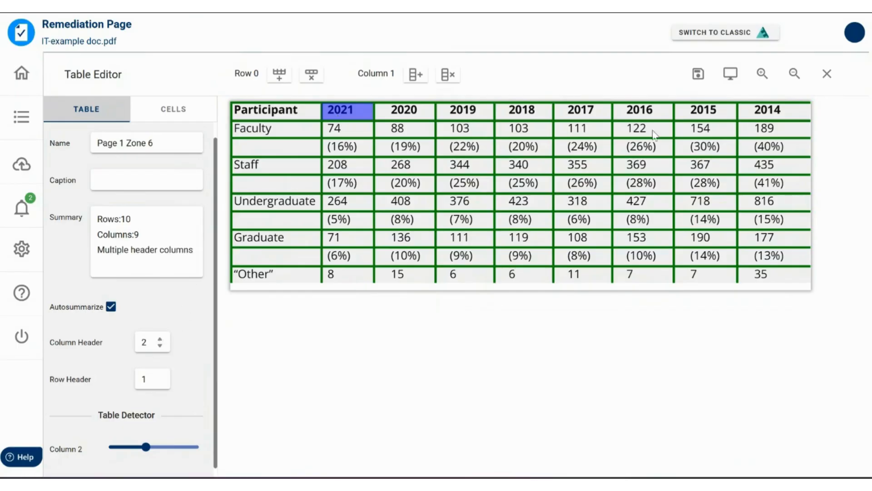
{"action": "left_click", "coordinate": [729, 75]}
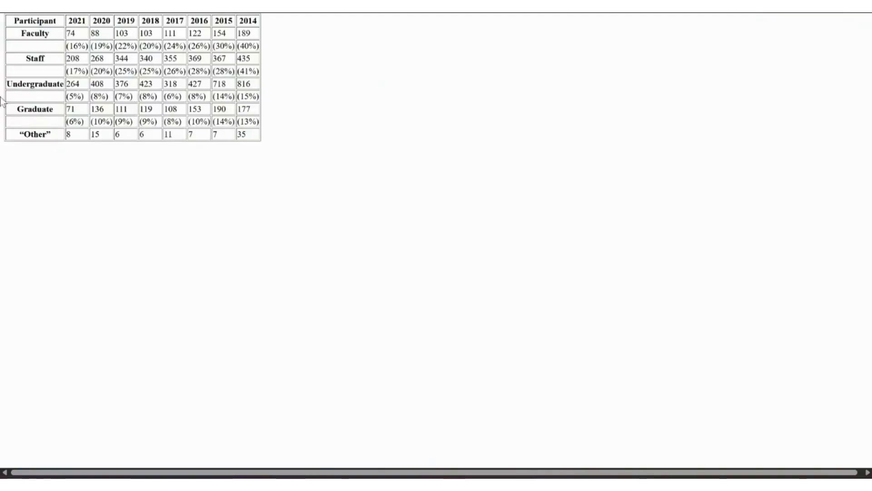
{"action": "double_click", "coordinate": [78, 34]}
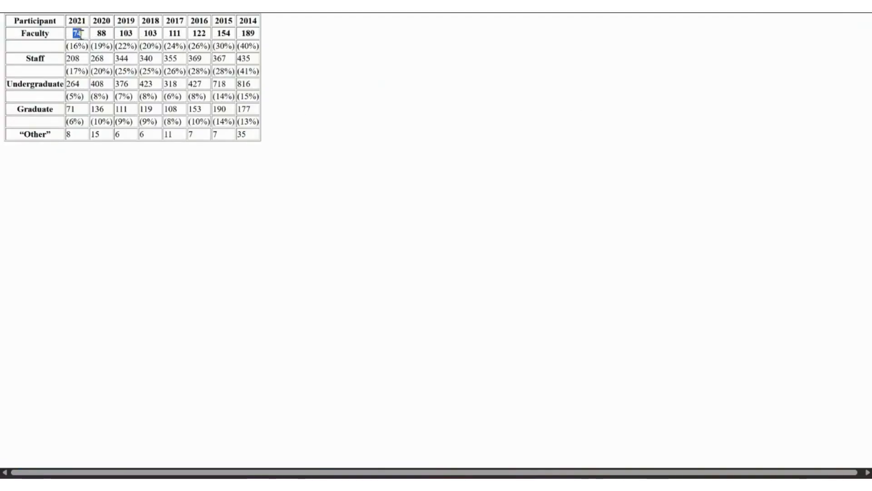
{"action": "double_click", "coordinate": [101, 33]}
{"action": "double_click", "coordinate": [125, 42]}
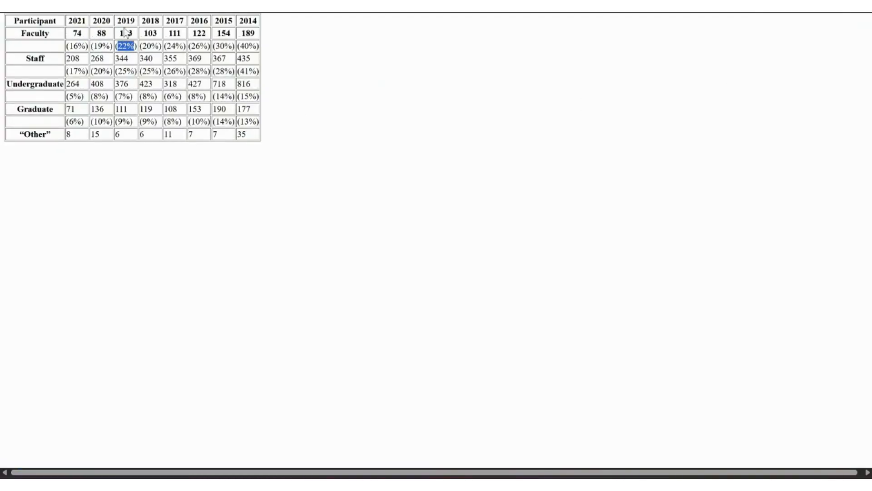
{"action": "left_click", "coordinate": [125, 31]}
{"action": "left_click", "coordinate": [218, 5]}
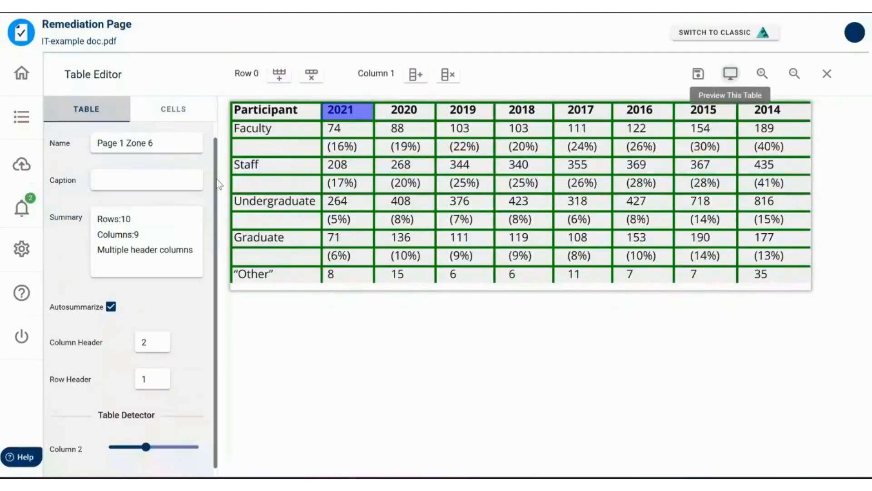
{"action": "left_click", "coordinate": [159, 346]}
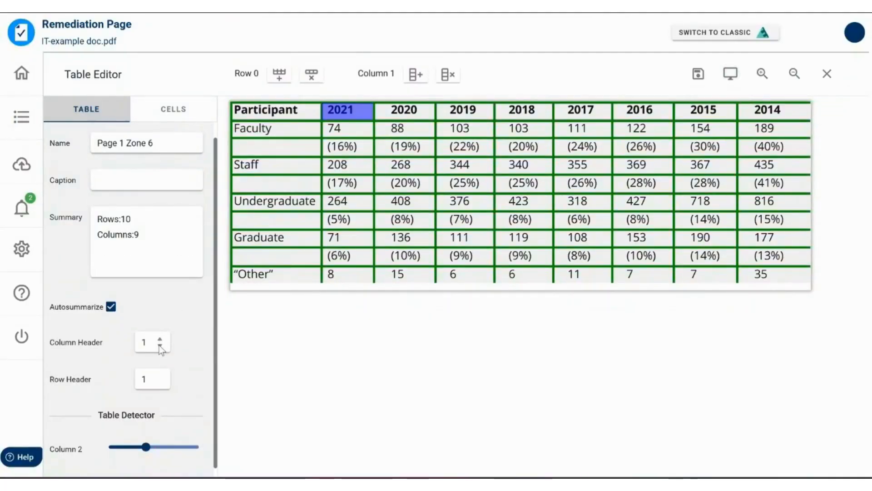
Try a Row Header count of 0, inspect the first-column labels in the HTML preview, and restore the count to 1
{"action": "left_click", "coordinate": [160, 382]}
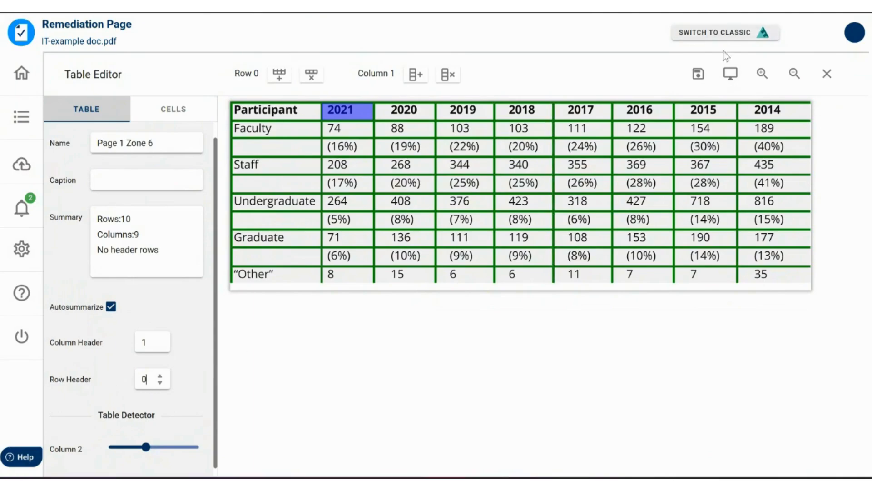
{"action": "left_click", "coordinate": [723, 79]}
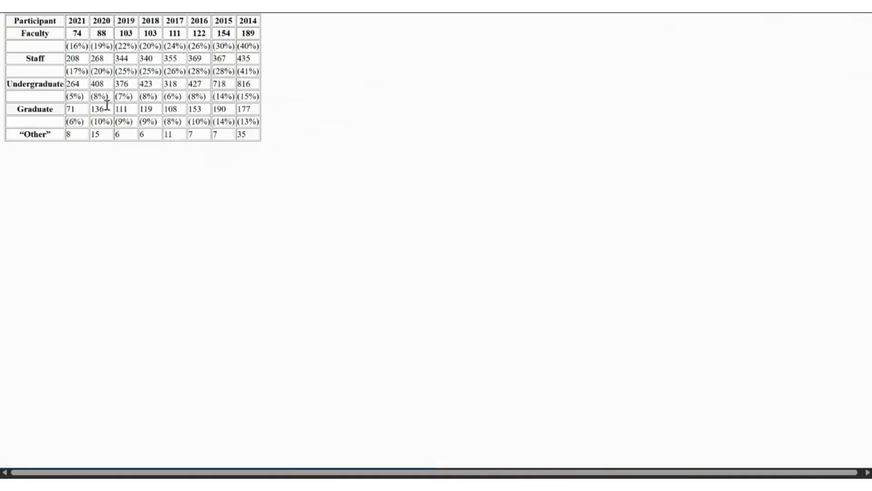
{"action": "double_click", "coordinate": [20, 33]}
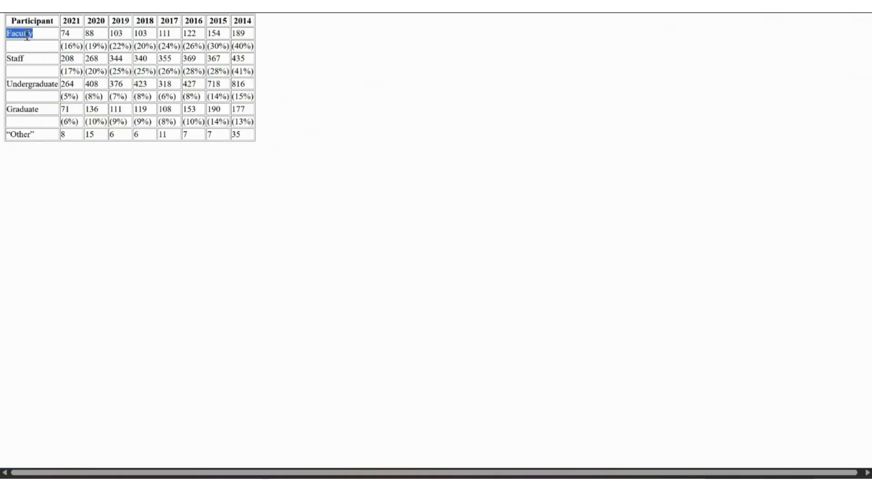
{"action": "double_click", "coordinate": [14, 59]}
{"action": "left_click", "coordinate": [29, 91]}
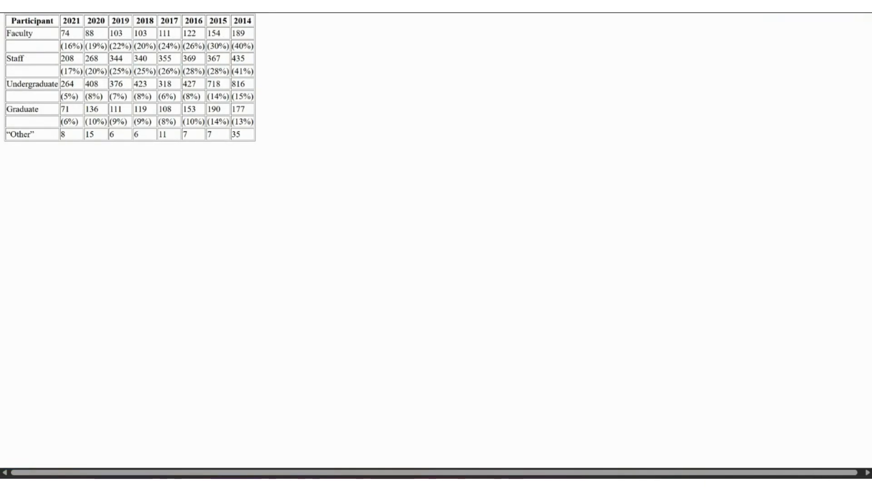
{"action": "key", "text": "ctrl+w"}
{"action": "left_click", "coordinate": [159, 375]}
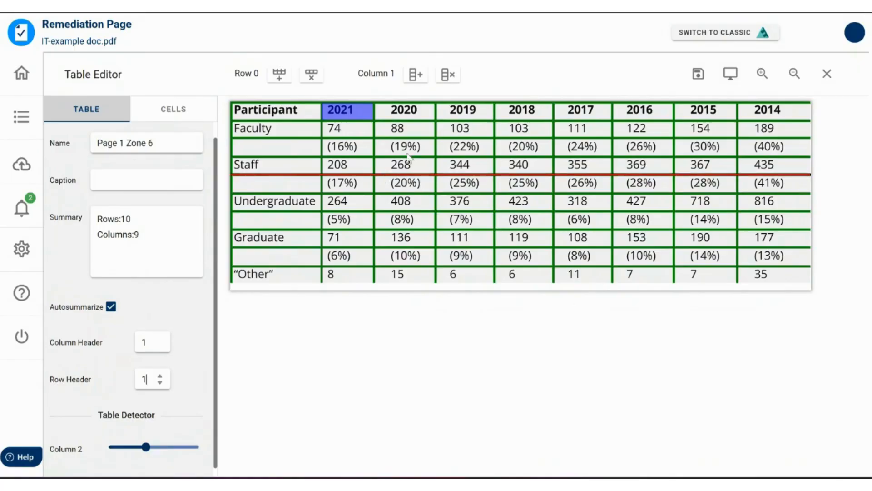
Check the Faculty label, its two 2021 value cells and the blank cell beneath the label in the table editor
{"action": "left_click", "coordinate": [303, 134]}
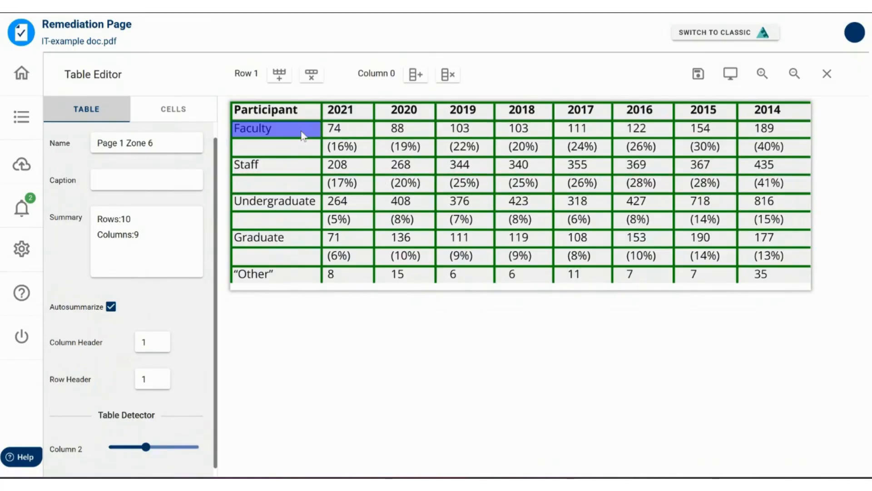
{"action": "left_click", "coordinate": [341, 132]}
{"action": "left_click", "coordinate": [349, 148]}
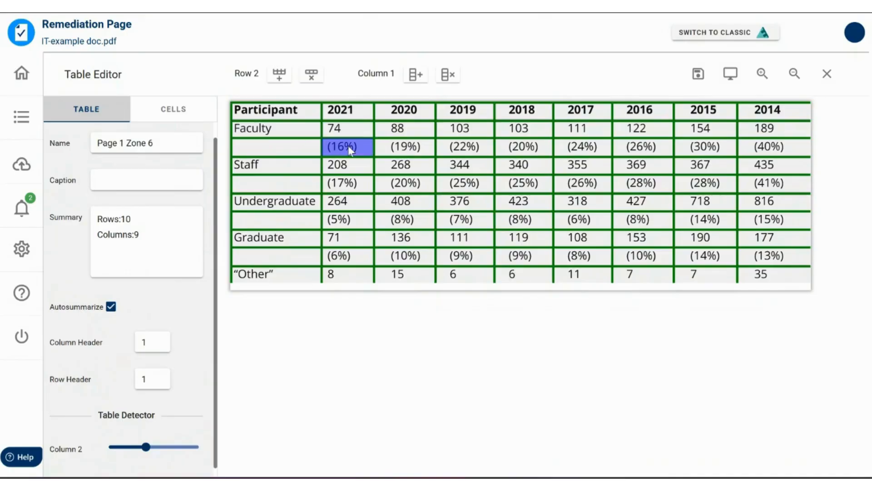
{"action": "left_click", "coordinate": [268, 132]}
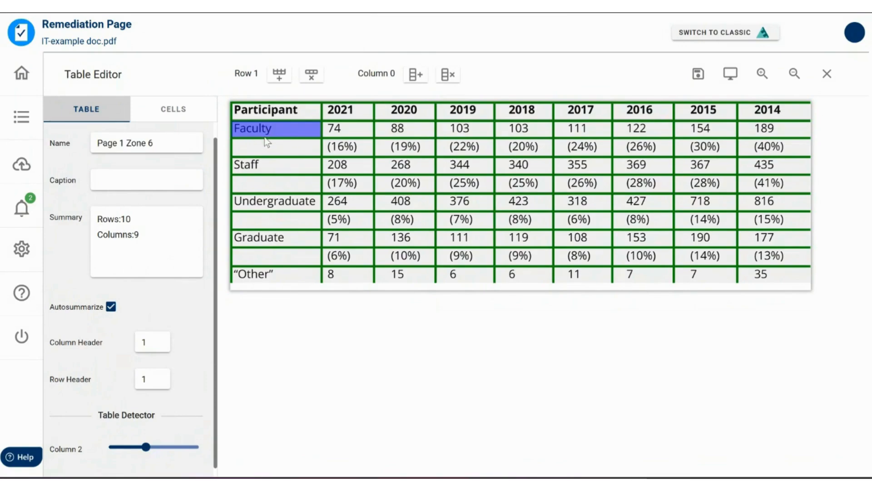
{"action": "left_click", "coordinate": [268, 150]}
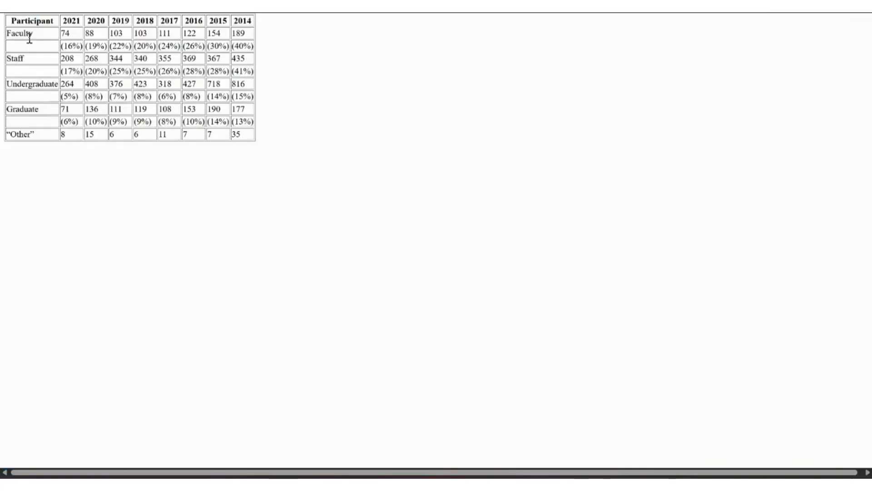
Examine how the Faculty label relates to its counts and the percentages beneath them in the HTML preview
{"action": "double_click", "coordinate": [75, 45]}
{"action": "double_click", "coordinate": [96, 46]}
{"action": "double_click", "coordinate": [121, 46]}
{"action": "double_click", "coordinate": [144, 45]}
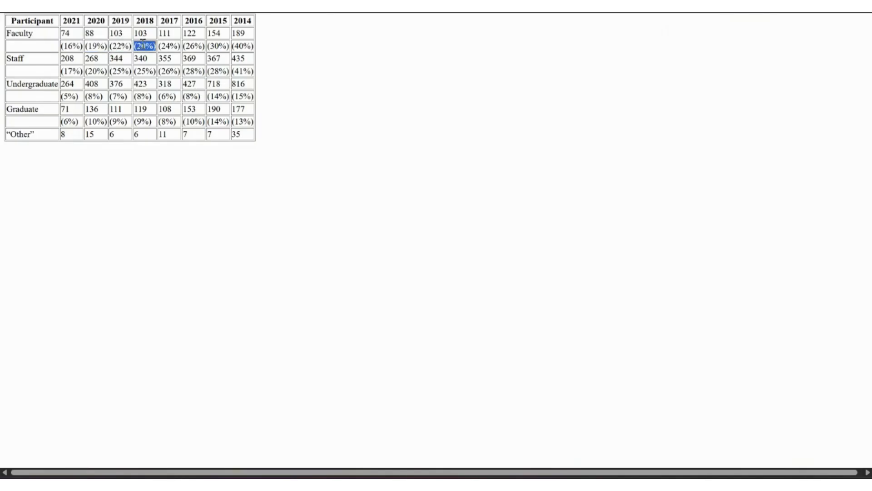
{"action": "double_click", "coordinate": [18, 33]}
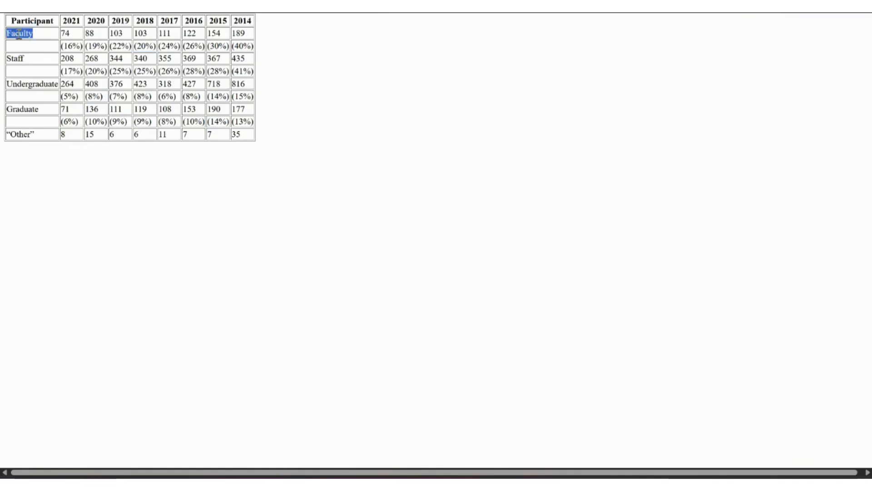
{"action": "double_click", "coordinate": [66, 33]}
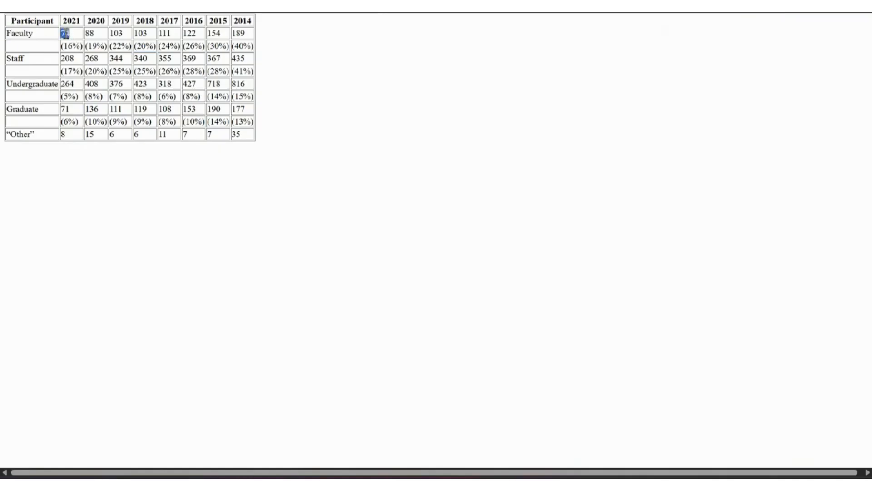
{"action": "double_click", "coordinate": [72, 46]}
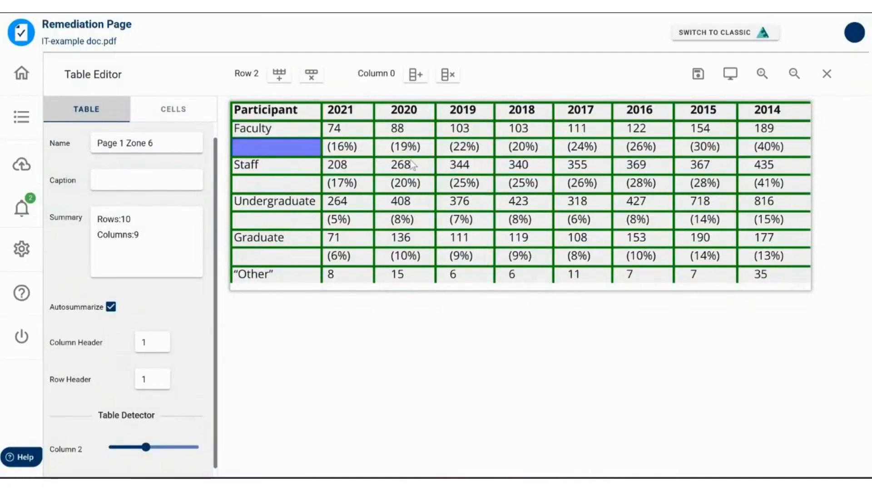
Compare the Faculty label cell with the blank cell beneath it and the 2021 percentage cell in the table editor
{"action": "left_click", "coordinate": [264, 129]}
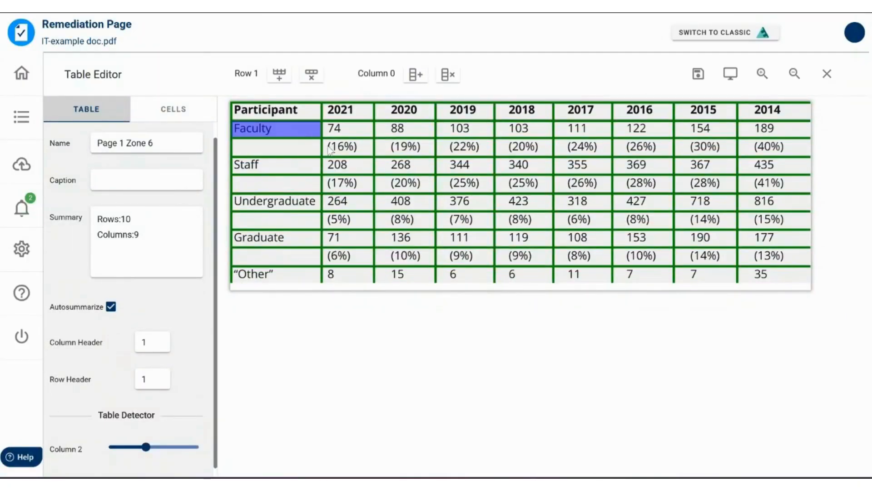
{"action": "left_click", "coordinate": [349, 155]}
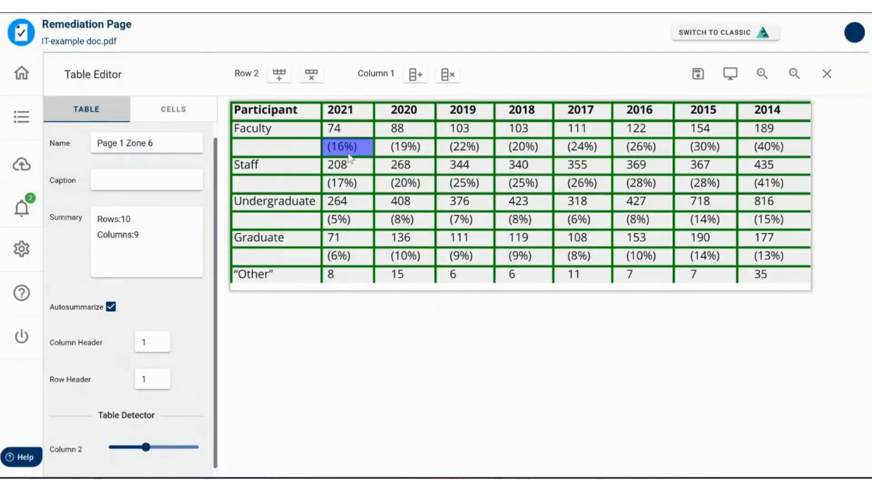
{"action": "left_click", "coordinate": [276, 130]}
{"action": "left_click", "coordinate": [277, 142]}
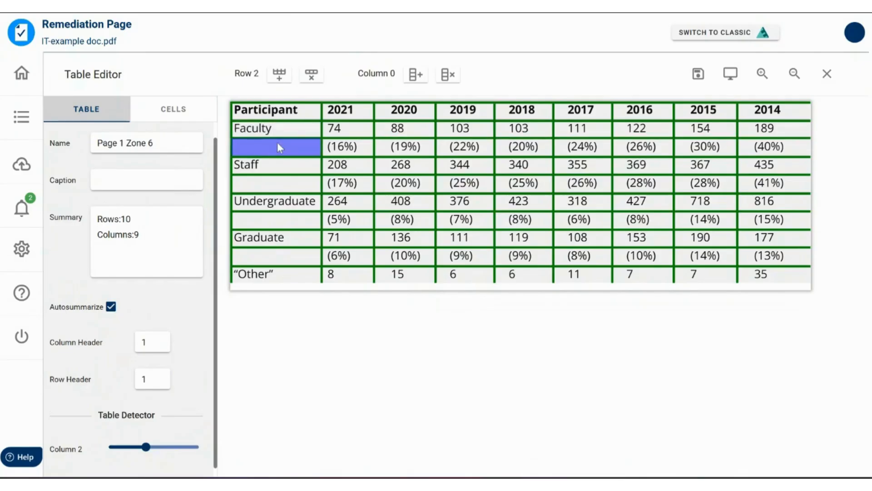
{"action": "left_click", "coordinate": [280, 136]}
{"action": "left_click", "coordinate": [290, 144]}
Span the Faculty label cell across rows 2 - 3 to include the blank cell beneath, and check it in the HTML preview
{"action": "left_click", "coordinate": [282, 131]}
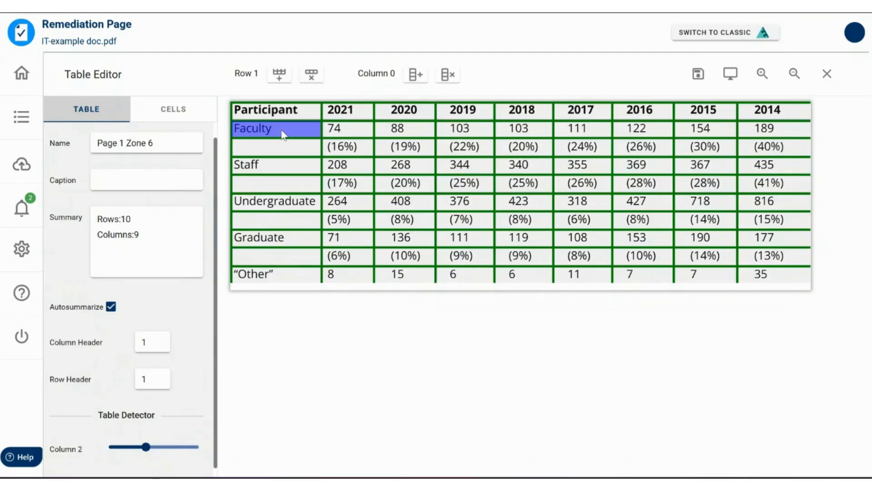
{"action": "left_click", "coordinate": [296, 148], "text": "shift"}
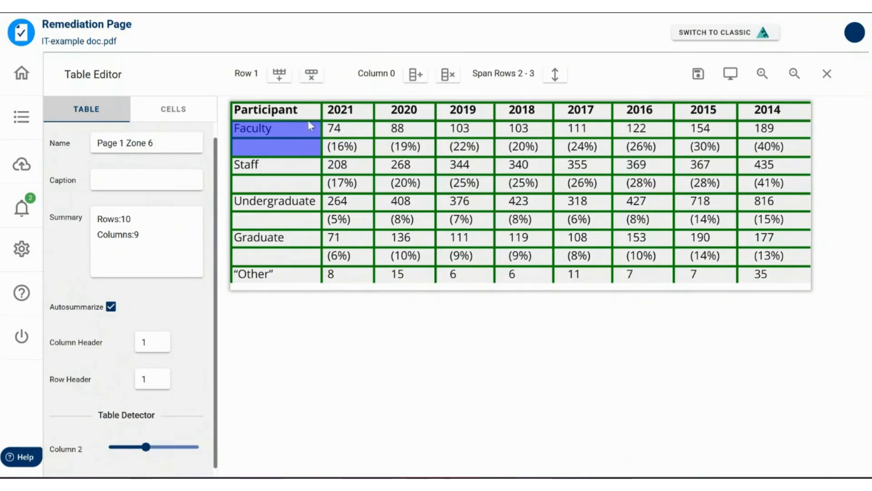
{"action": "left_click", "coordinate": [552, 82]}
{"action": "left_click", "coordinate": [729, 74]}
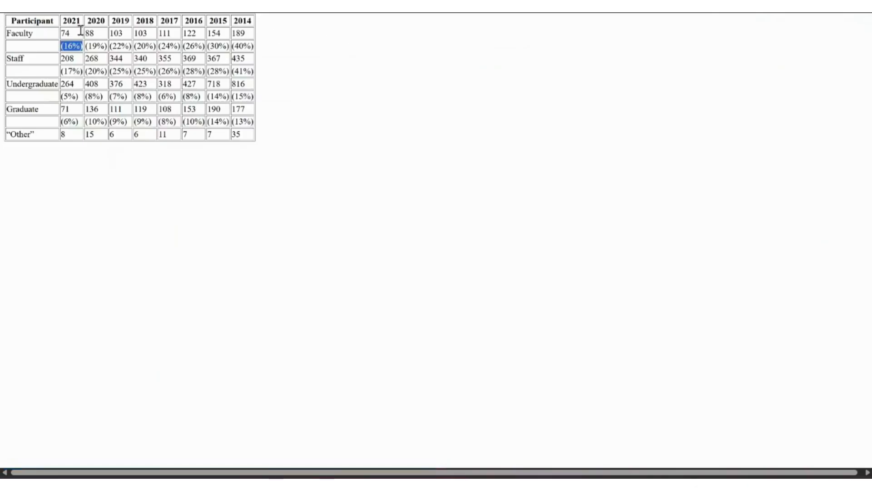
{"action": "double_click", "coordinate": [33, 42]}
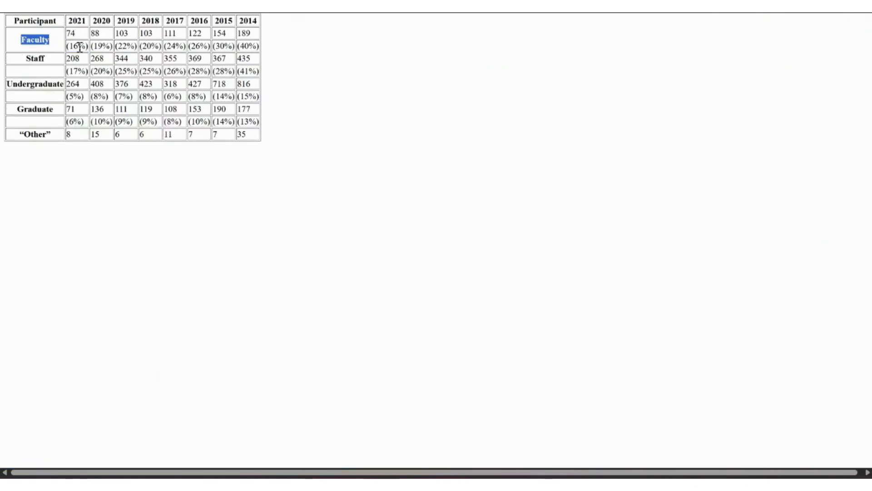
{"action": "left_click", "coordinate": [272, 5]}
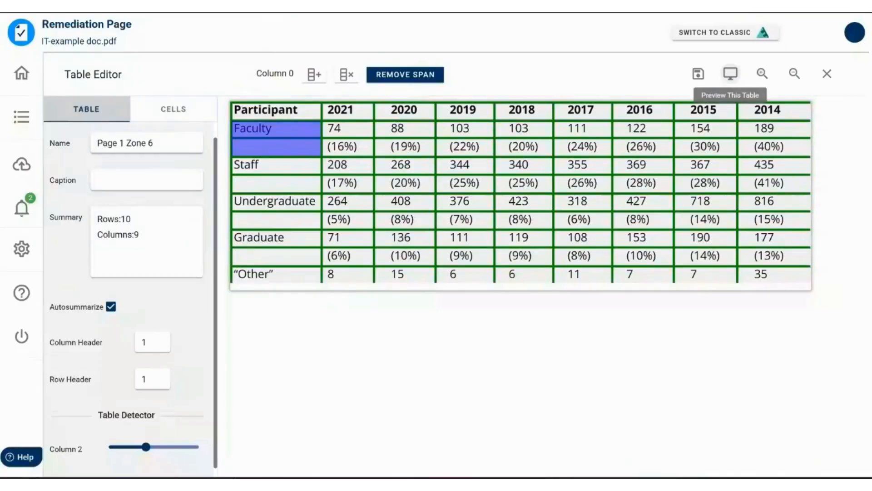
Span the Staff and Undergraduate label cells each over the blank cell directly beneath them
{"action": "left_click", "coordinate": [291, 168]}
{"action": "left_click", "coordinate": [286, 187], "text": "shift"}
{"action": "key", "text": "s"}
{"action": "left_click", "coordinate": [276, 204]}
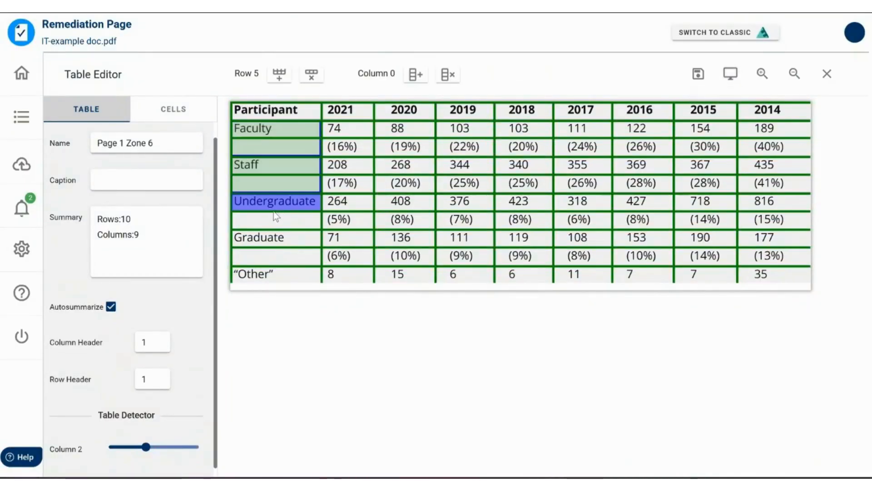
{"action": "left_click", "coordinate": [276, 216], "text": "shift"}
{"action": "key", "text": "s"}
Span the Graduate label cell across rows 8 - 9 to include the blank cell beneath, keeping the two value rows separate
{"action": "left_click", "coordinate": [266, 238]}
{"action": "left_click", "coordinate": [262, 261], "text": "shift"}
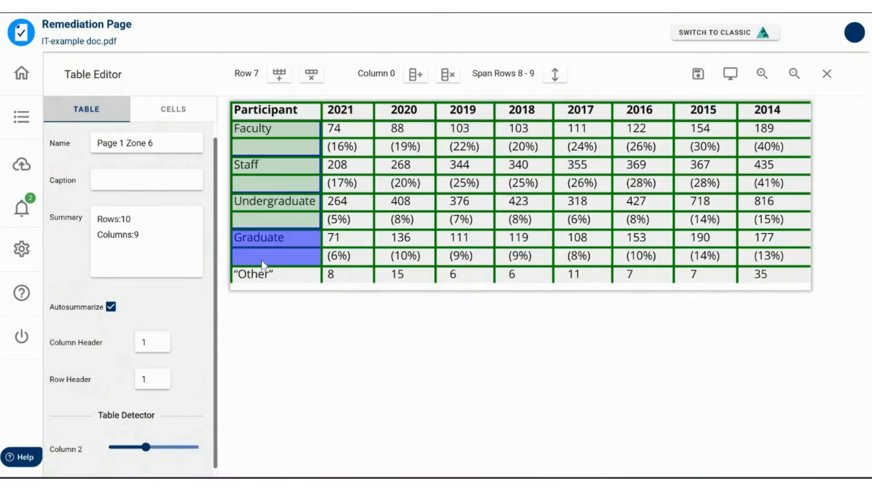
{"action": "key", "text": "s"}
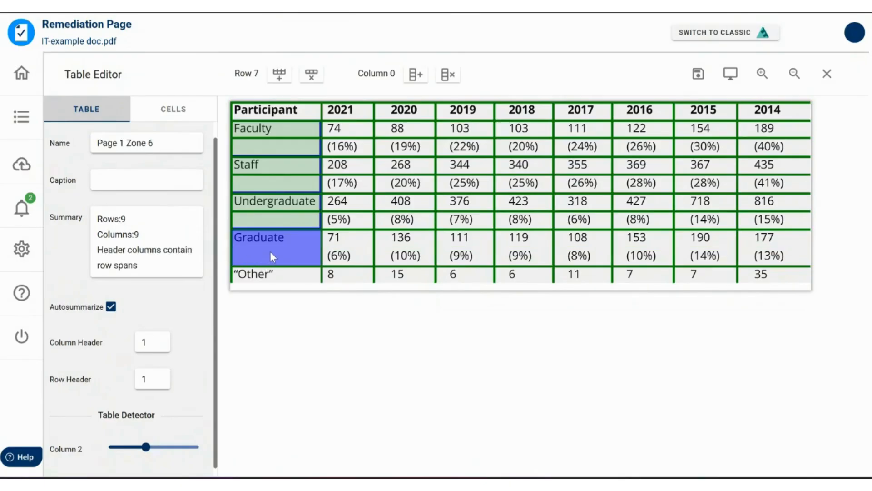
{"action": "key", "text": "r"}
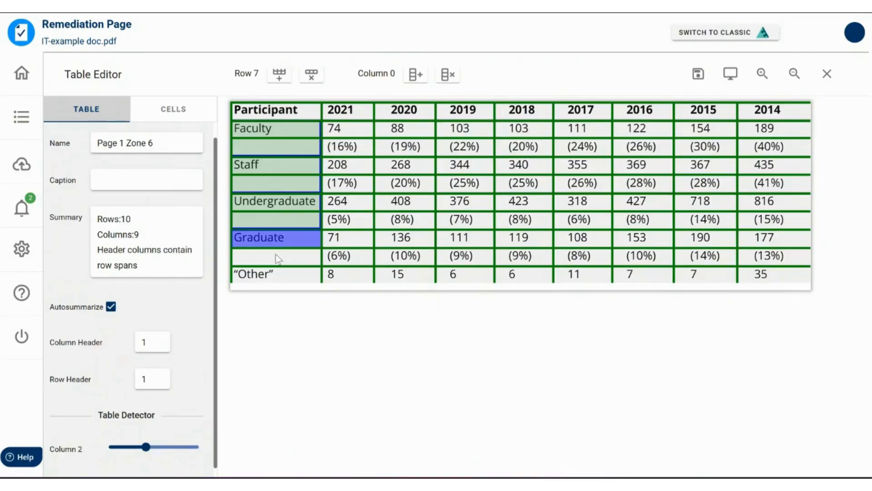
{"action": "left_click", "coordinate": [276, 255], "text": "shift"}
{"action": "key", "text": "s"}
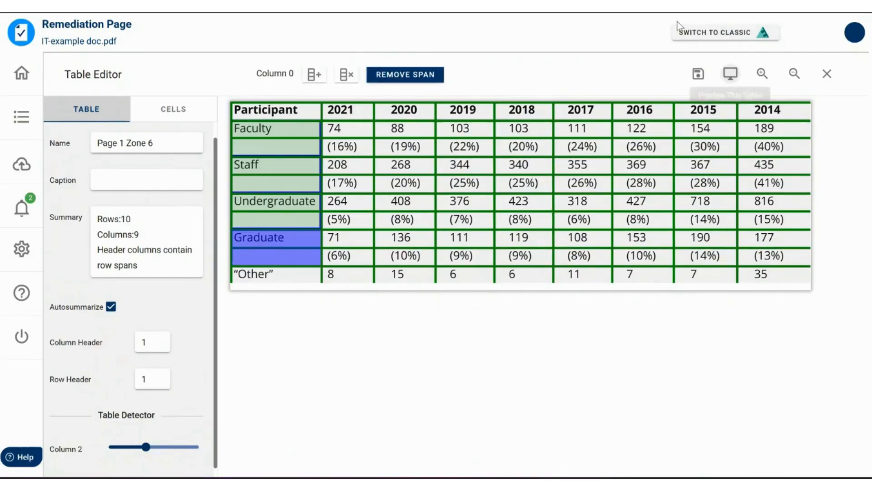
Check in the table's HTML preview how the Staff, Undergraduate and Graduate labels relate to their counts and percentages
{"action": "left_click", "coordinate": [737, 75]}
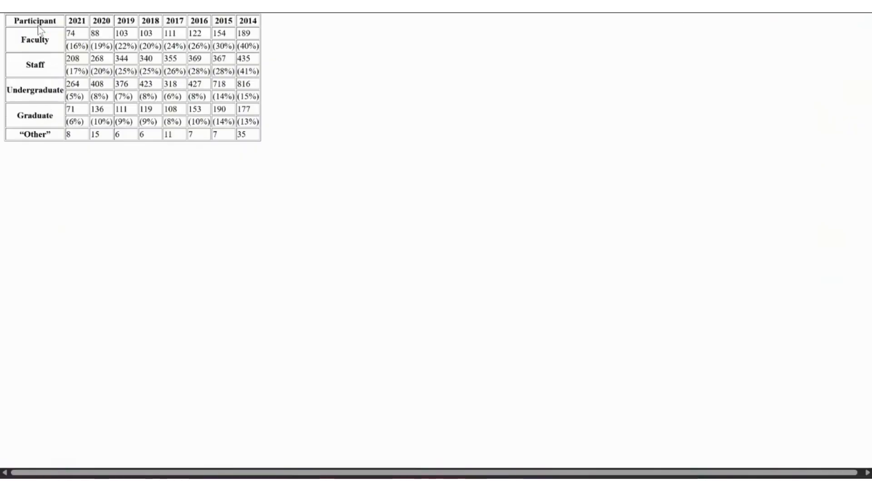
{"action": "double_click", "coordinate": [42, 65]}
{"action": "double_click", "coordinate": [49, 90]}
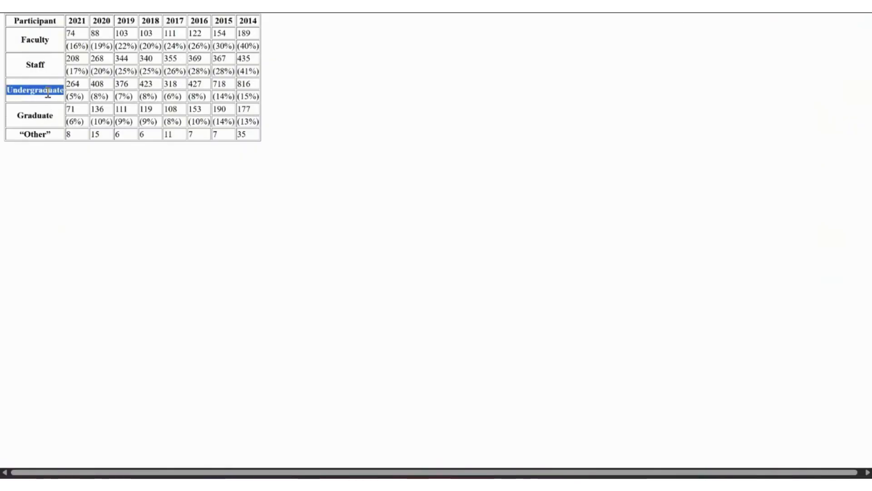
{"action": "double_click", "coordinate": [47, 114]}
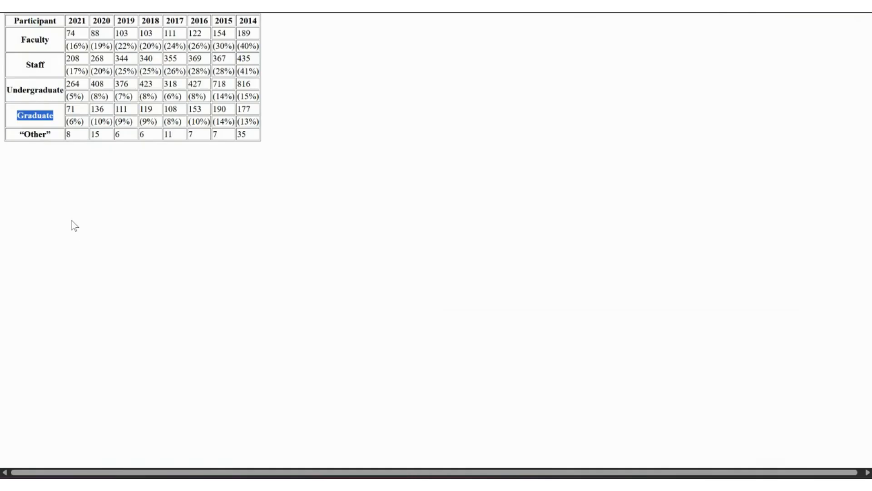
{"action": "left_click", "coordinate": [87, 135]}
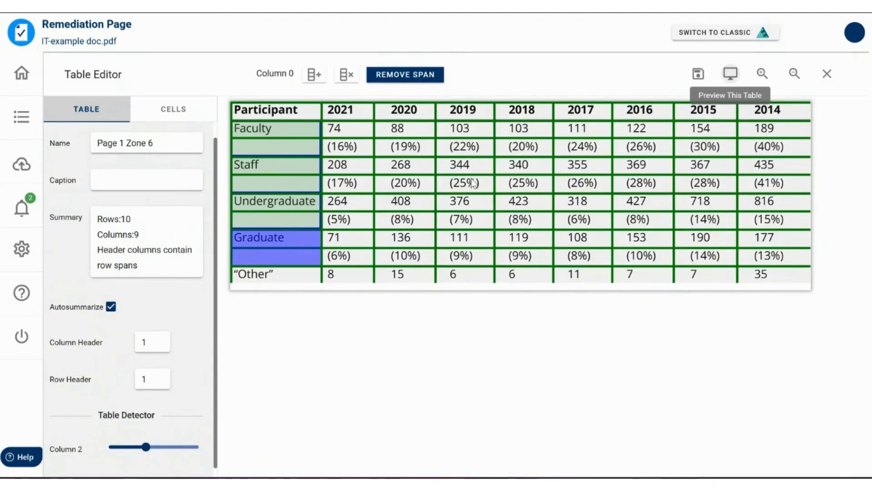
Review the 2020 column header, the spanned Faculty and Undergraduate labels and the single-row "Other" label in the table editor
{"action": "left_click", "coordinate": [406, 114]}
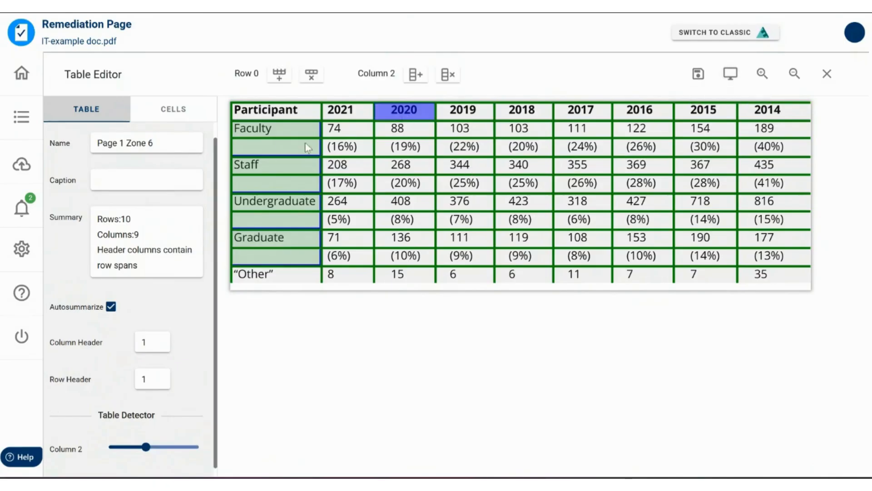
{"action": "left_click", "coordinate": [277, 140]}
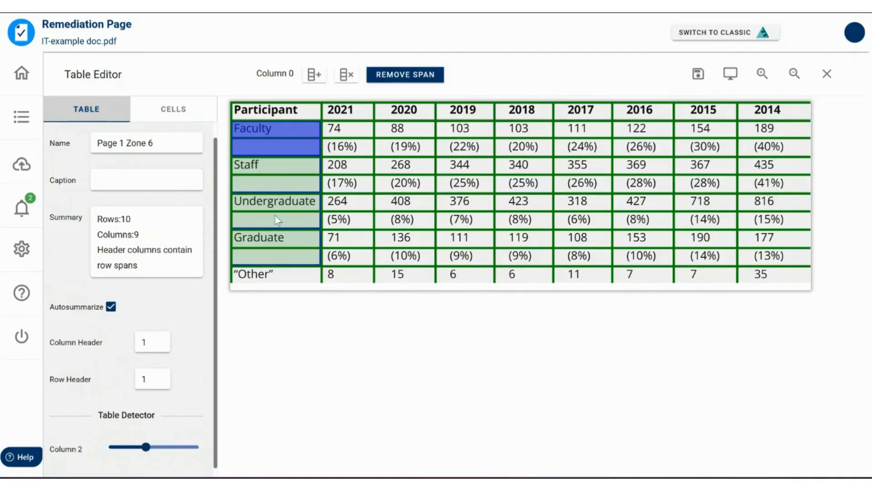
{"action": "left_click", "coordinate": [425, 108]}
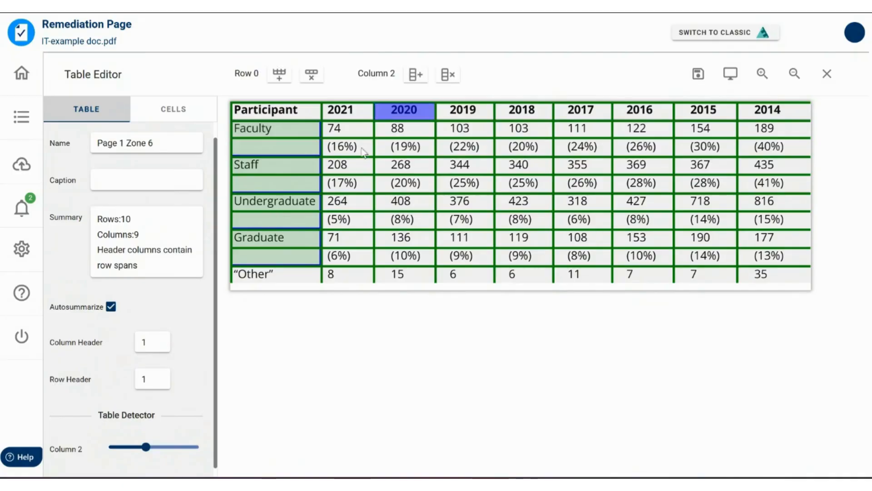
{"action": "left_click", "coordinate": [276, 209]}
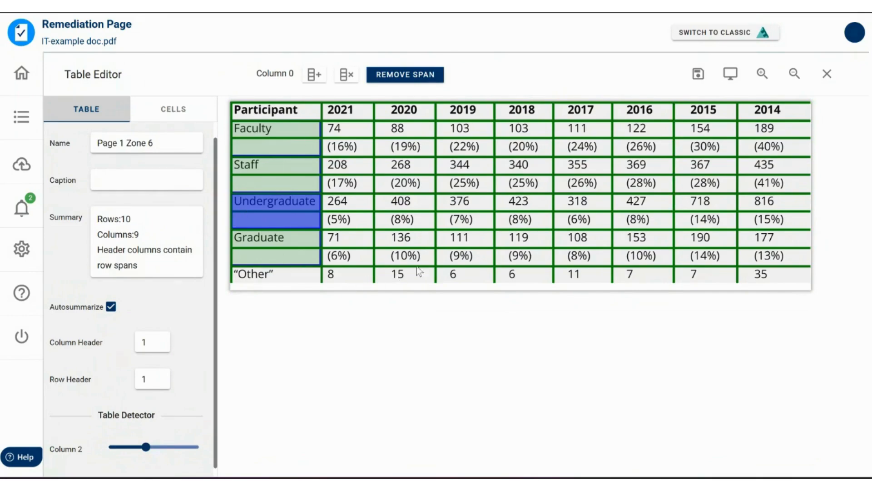
{"action": "left_click", "coordinate": [275, 274]}
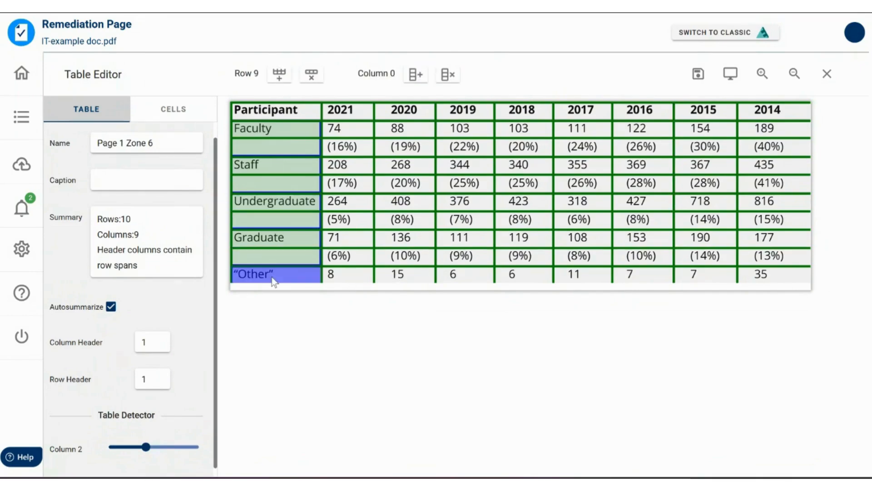
{"action": "left_click", "coordinate": [273, 146]}
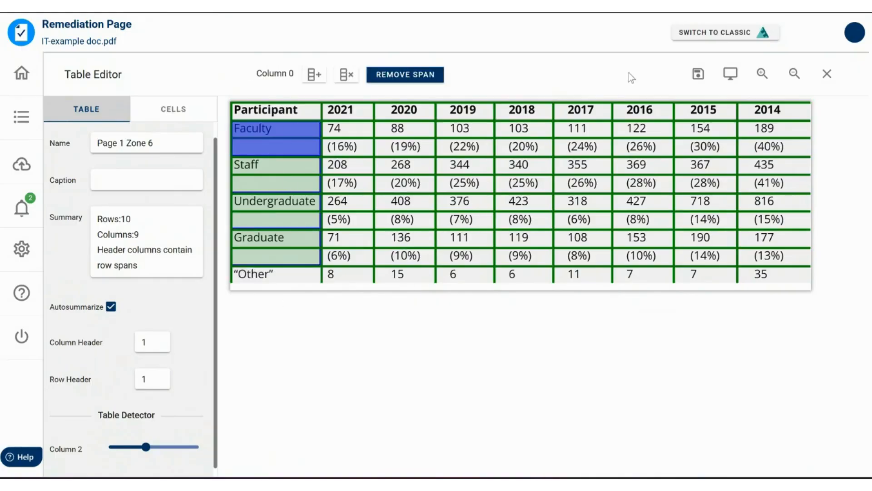
Save the table and close its editor, and check the whole page in the HTML preview
{"action": "left_click", "coordinate": [696, 77]}
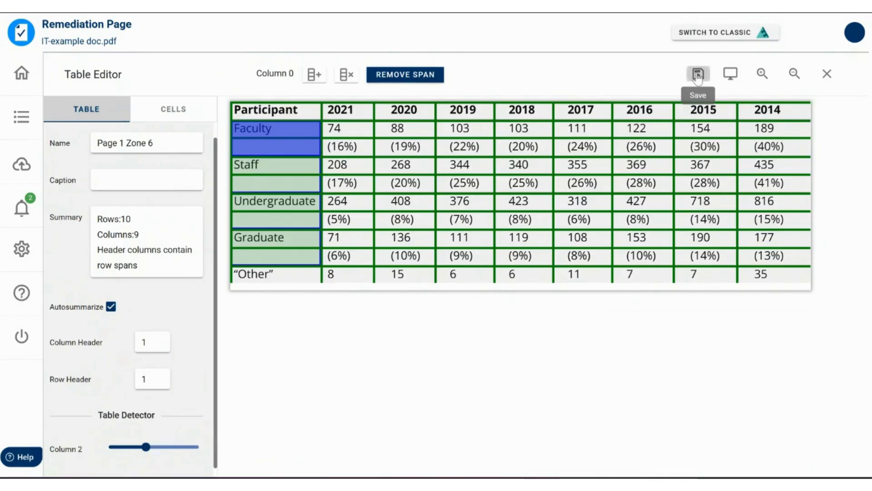
{"action": "left_click", "coordinate": [827, 73]}
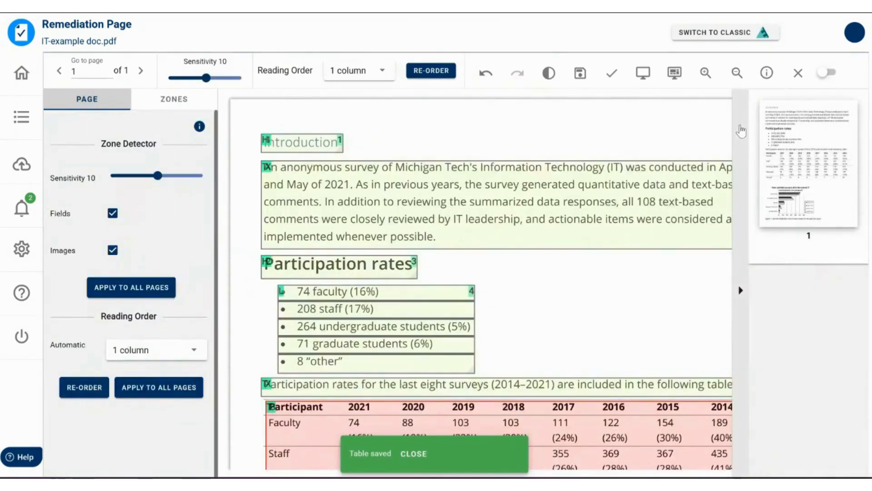
{"action": "scroll", "coordinate": [676, 165], "scroll_direction": "down", "scroll_amount": 4}
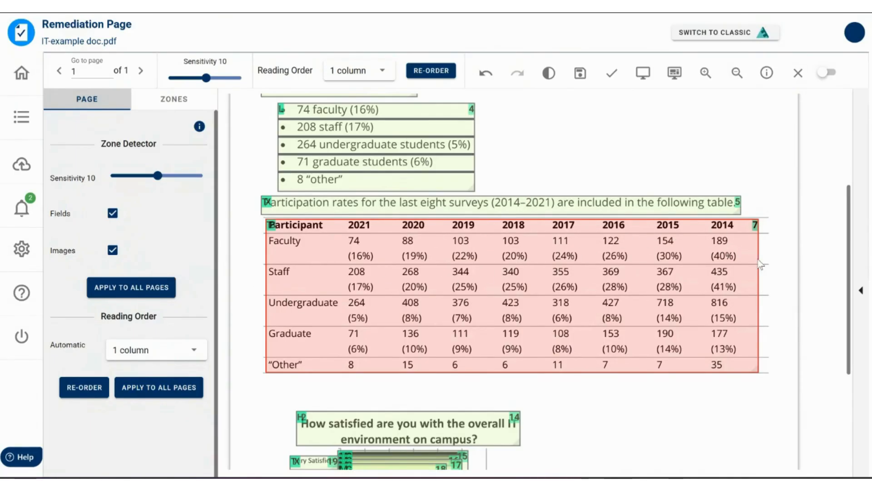
{"action": "left_click", "coordinate": [646, 75]}
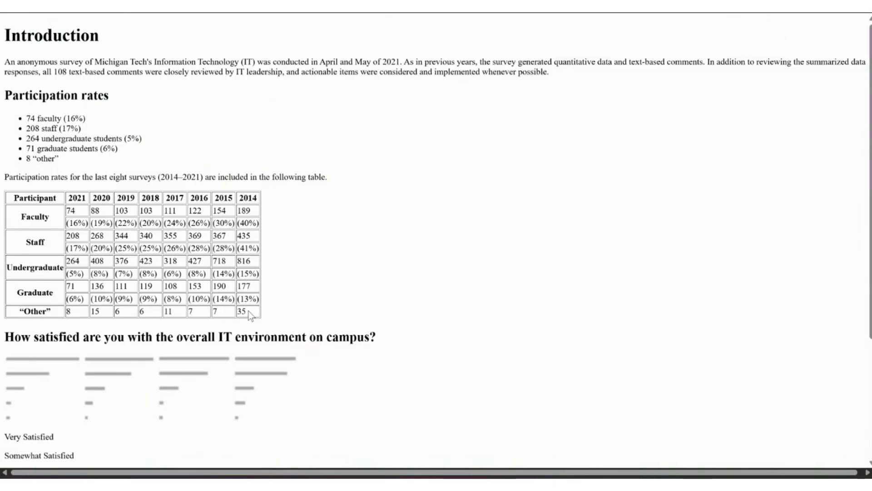
{"action": "scroll", "coordinate": [249, 314], "scroll_direction": "down", "scroll_amount": 3}
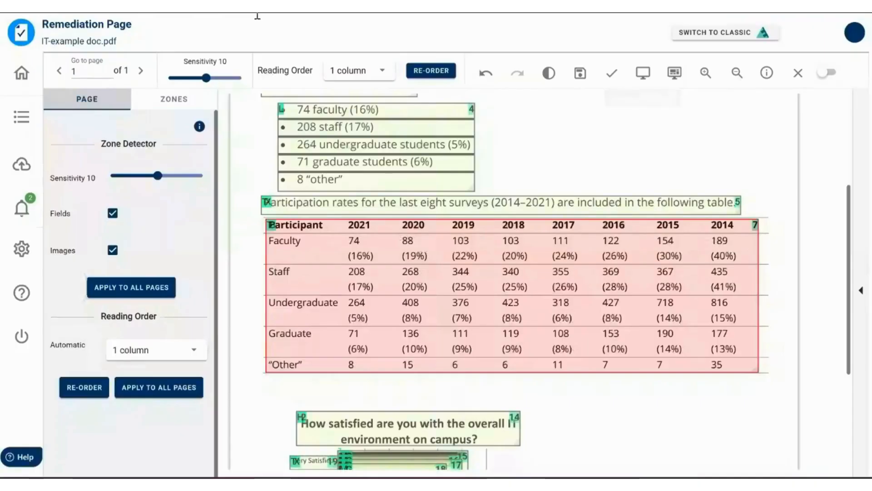
Examine the overlapping image zones stacked over the bars of the IT satisfaction chart
{"action": "scroll", "coordinate": [472, 252], "scroll_direction": "down", "scroll_amount": 4}
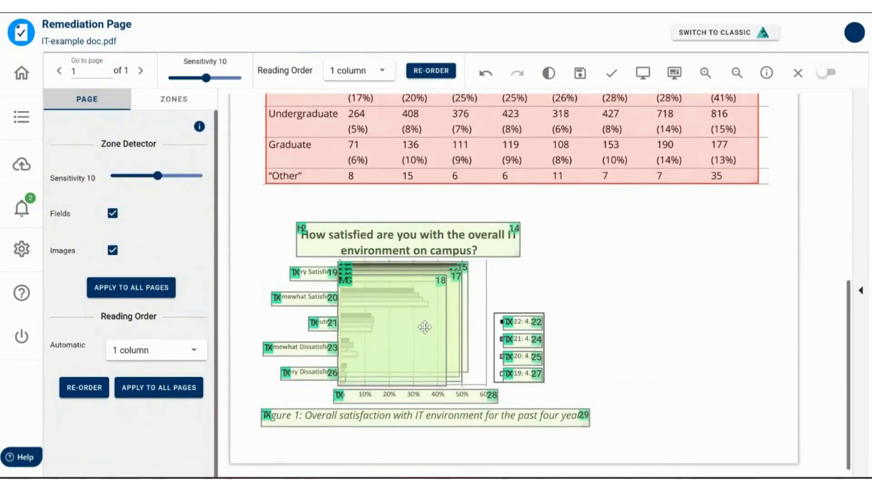
{"action": "left_click", "coordinate": [439, 328]}
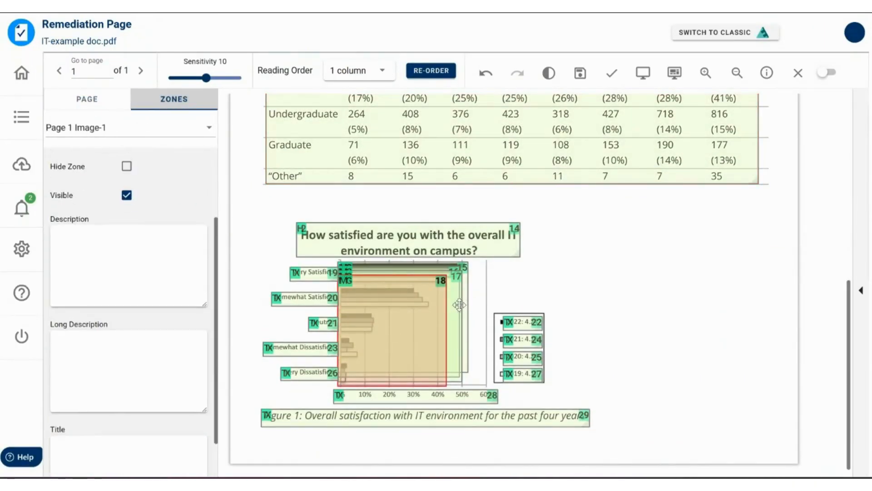
{"action": "left_click", "coordinate": [445, 298]}
{"action": "left_click", "coordinate": [440, 276]}
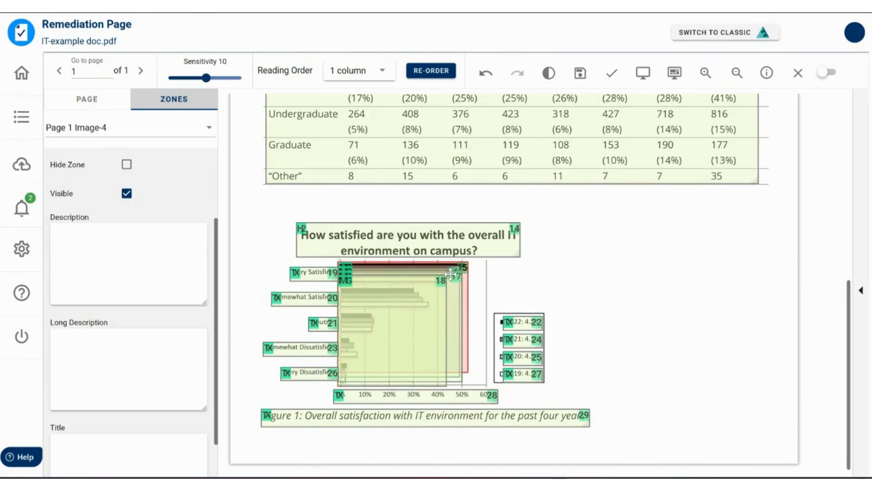
{"action": "left_click", "coordinate": [441, 279]}
{"action": "left_click", "coordinate": [425, 290]}
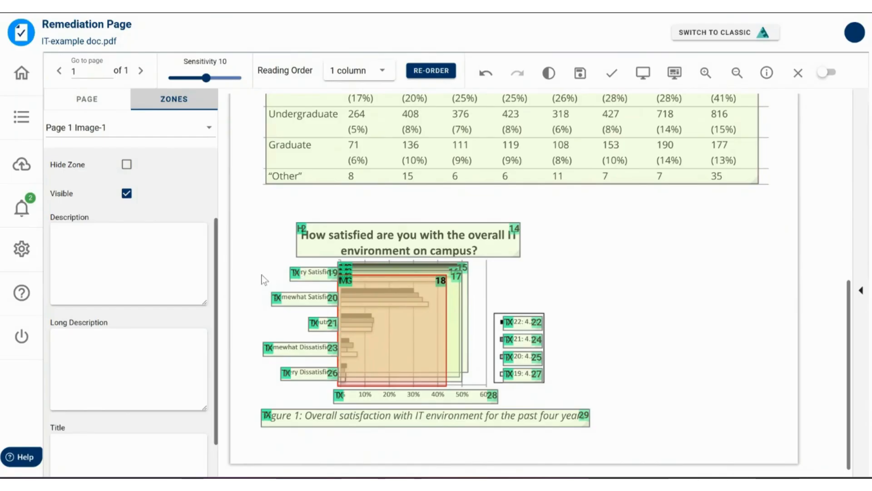
Turn off image zone detection for the page and check the chart's leftover text in the HTML preview
{"action": "left_click", "coordinate": [87, 98]}
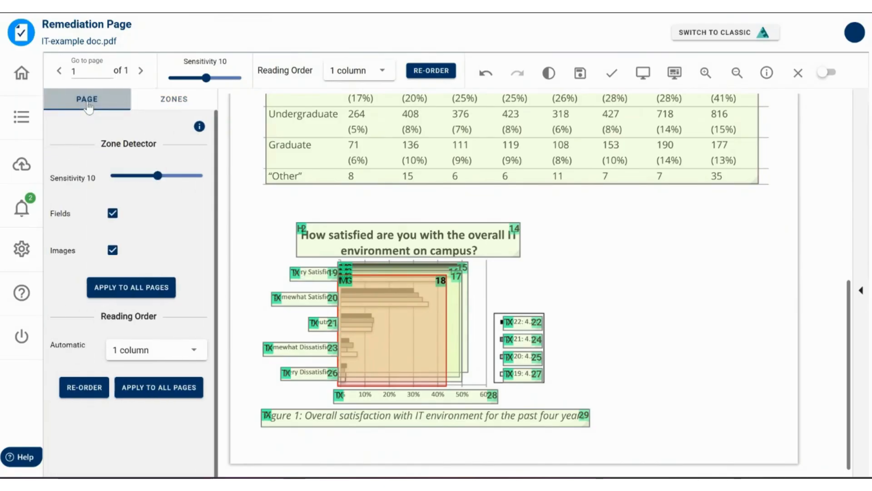
{"action": "left_click", "coordinate": [113, 250]}
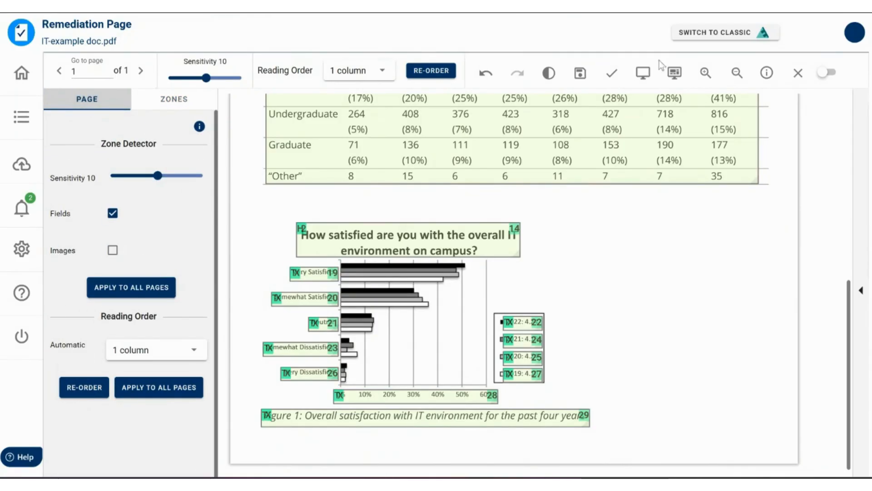
{"action": "left_click", "coordinate": [644, 75]}
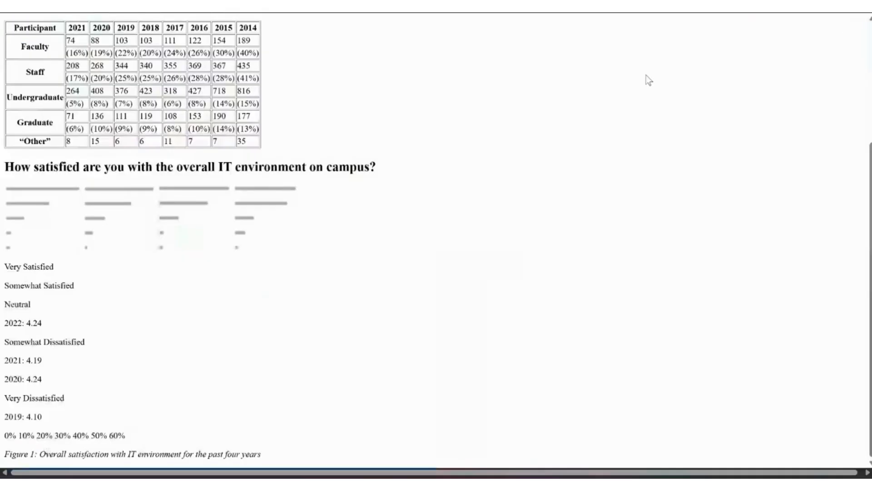
{"action": "scroll", "coordinate": [57, 287], "scroll_direction": "up", "scroll_amount": 4}
{"action": "scroll", "coordinate": [40, 277], "scroll_direction": "down", "scroll_amount": 2}
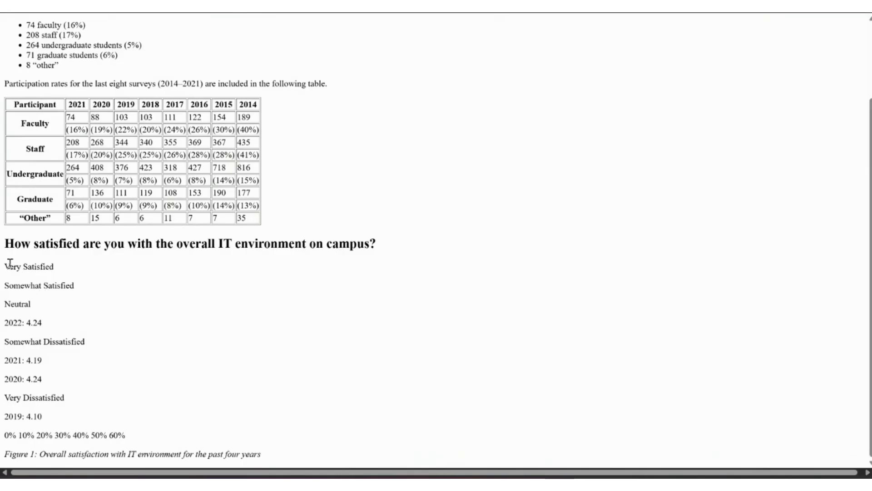
{"action": "left_click_drag", "start_coordinate": [6, 264], "coordinate": [130, 436]}
{"action": "left_click", "coordinate": [61, 325]}
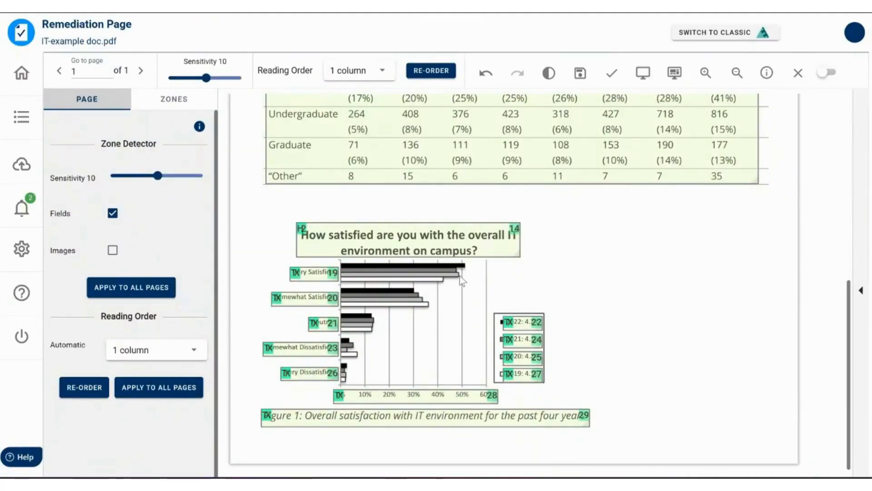
Inspect the text zones on the chart's category labels and delete the Very Satisfied zone
{"action": "left_click", "coordinate": [318, 273]}
{"action": "left_click", "coordinate": [316, 299]}
{"action": "left_click", "coordinate": [320, 325]}
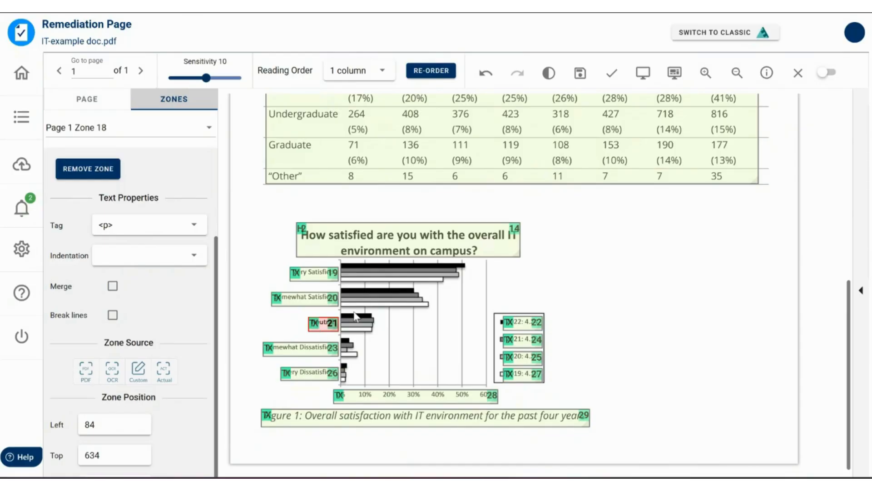
{"action": "left_click", "coordinate": [313, 271]}
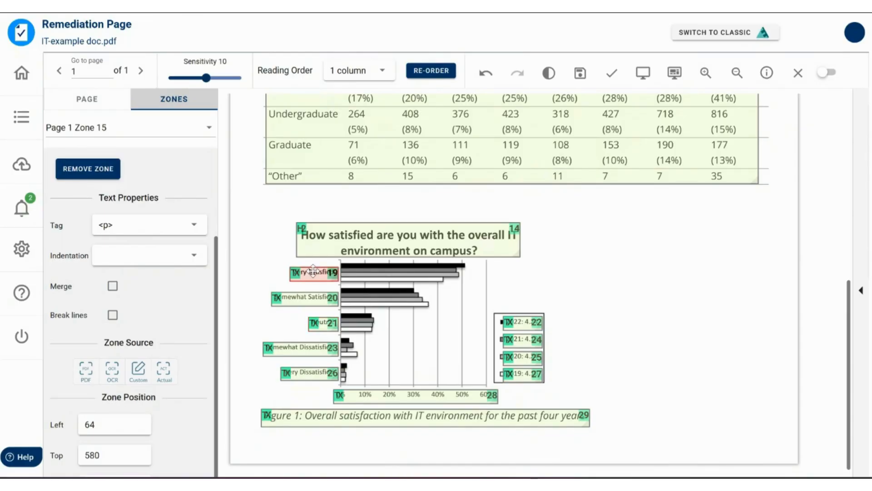
{"action": "key", "text": "Delete"}
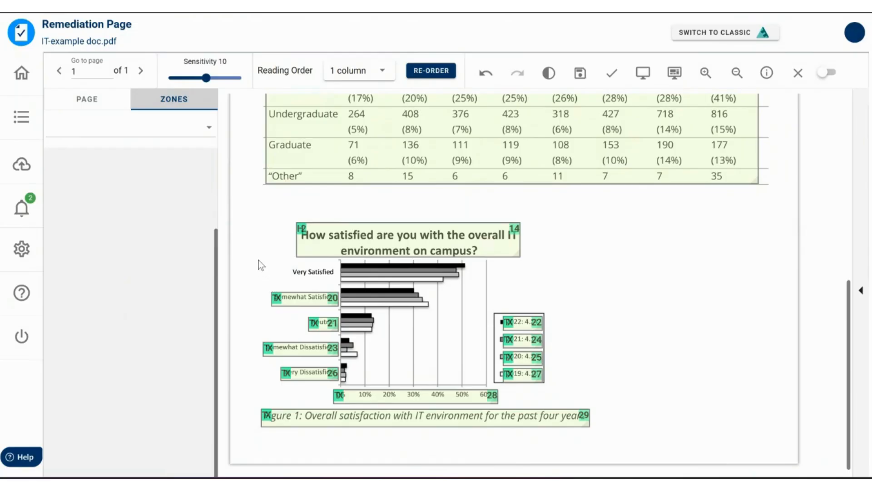
Draw one zone around the whole satisfaction chart and its legend, at about left 30 and top 572, and select it
{"action": "left_click_drag", "start_coordinate": [258, 259], "coordinate": [575, 418]}
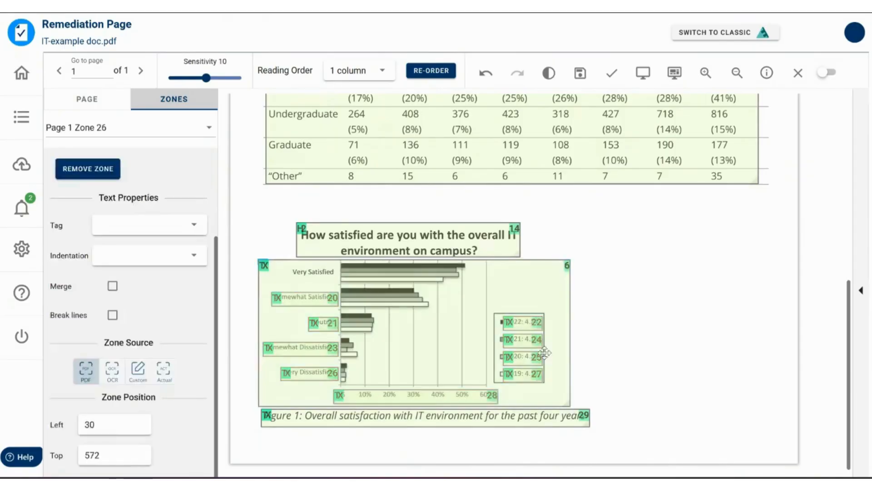
{"action": "left_click", "coordinate": [474, 299]}
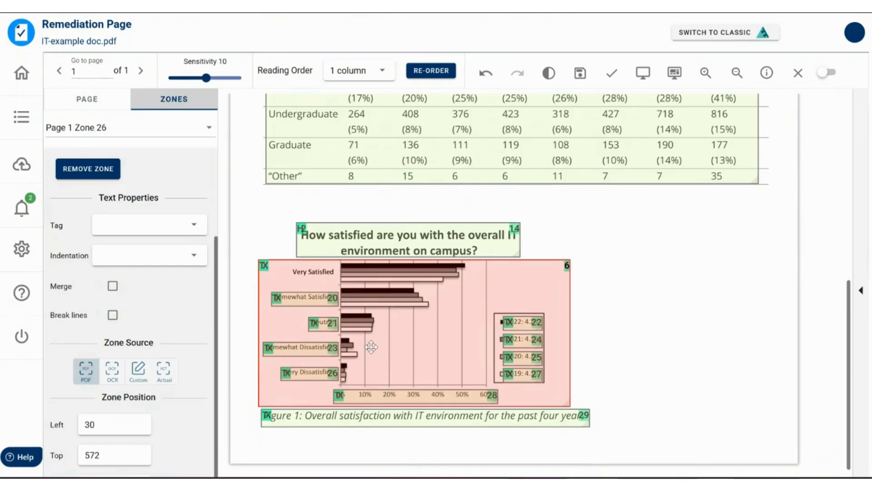
{"action": "scroll", "coordinate": [162, 267], "scroll_direction": "up", "scroll_amount": 3}
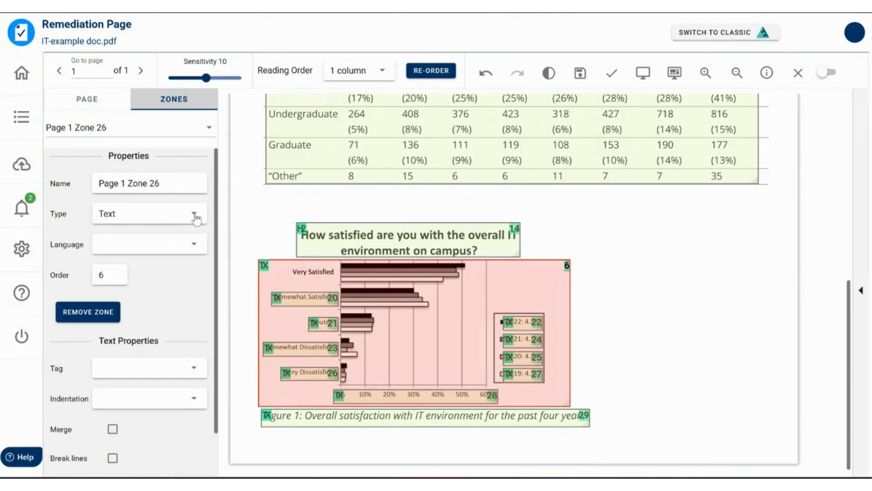
Change the type of the zone drawn around the satisfaction chart to Sensitivity
{"action": "left_click", "coordinate": [195, 218]}
{"action": "scroll", "coordinate": [144, 291], "scroll_direction": "down", "scroll_amount": 4}
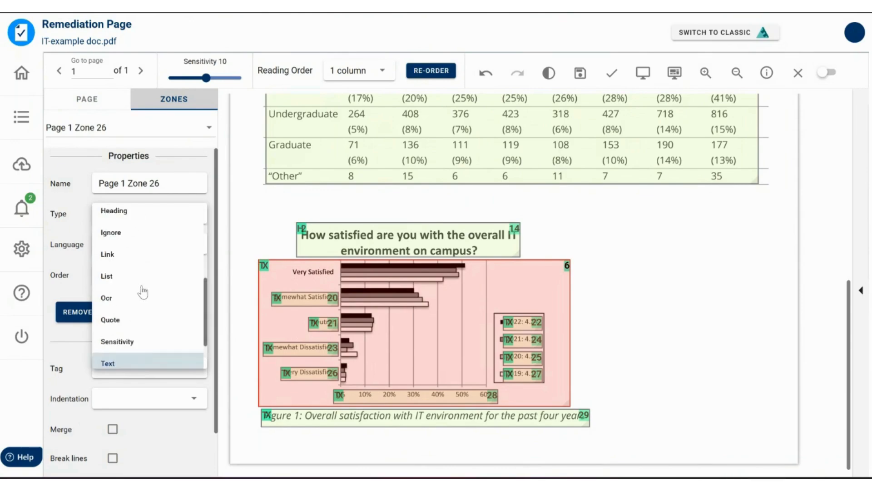
{"action": "scroll", "coordinate": [143, 294], "scroll_direction": "down", "scroll_amount": 2}
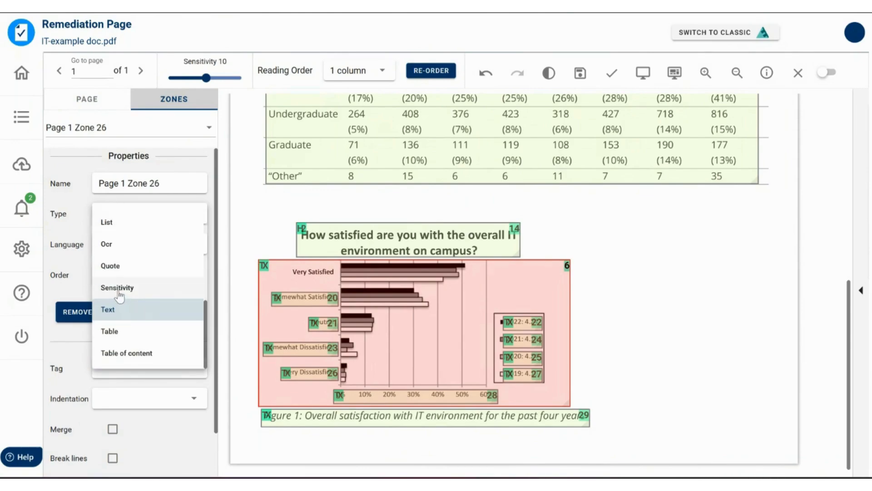
{"action": "left_click", "coordinate": [119, 293]}
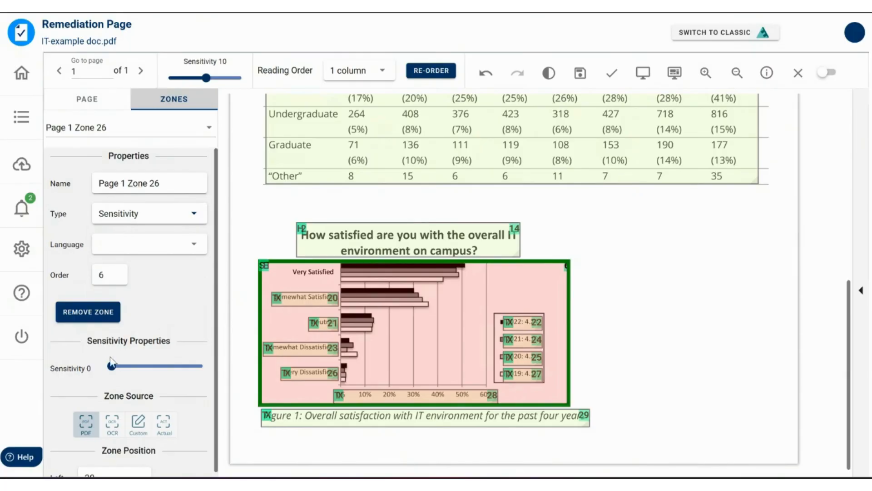
Try sensitivity values of 10 and 7 on the chart zone, and set it to 0 to clear the inner text zones
{"action": "left_click_drag", "start_coordinate": [112, 366], "coordinate": [158, 366]}
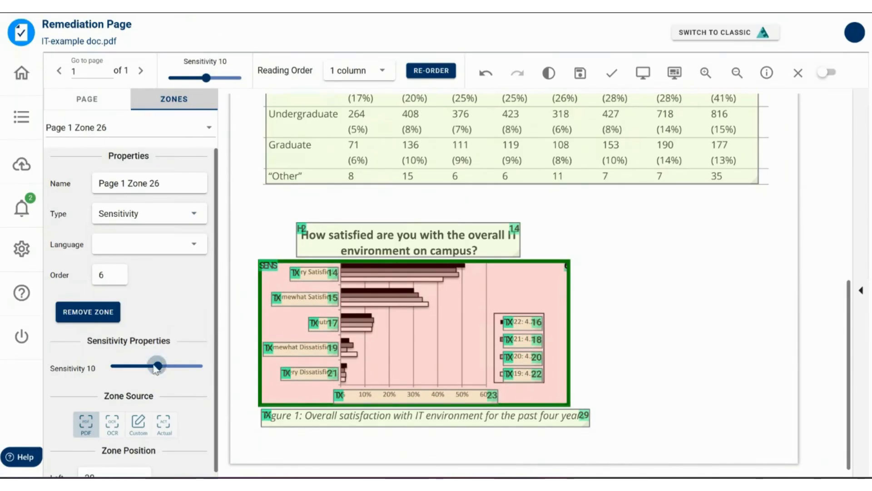
{"action": "left_click_drag", "start_coordinate": [154, 368], "coordinate": [137, 373]}
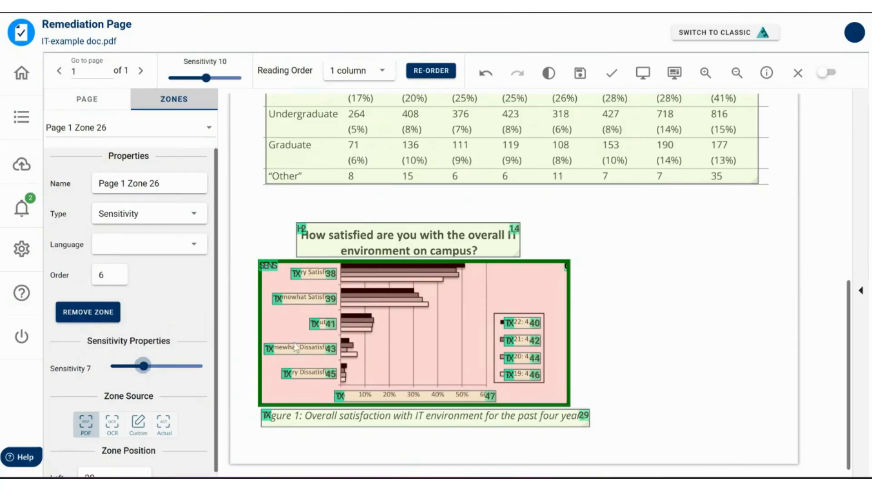
{"action": "scroll", "coordinate": [525, 266], "scroll_direction": "up", "scroll_amount": 10}
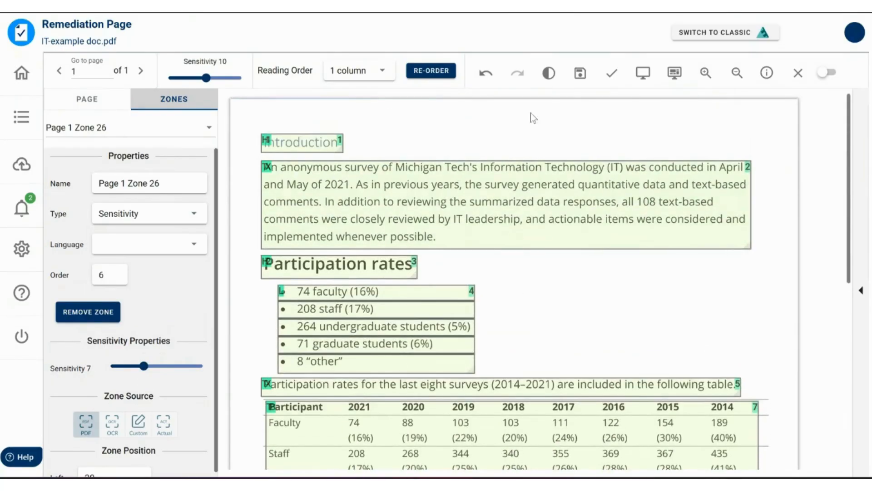
{"action": "scroll", "coordinate": [522, 262], "scroll_direction": "down", "scroll_amount": 10}
{"action": "left_click_drag", "start_coordinate": [143, 366], "coordinate": [96, 376]}
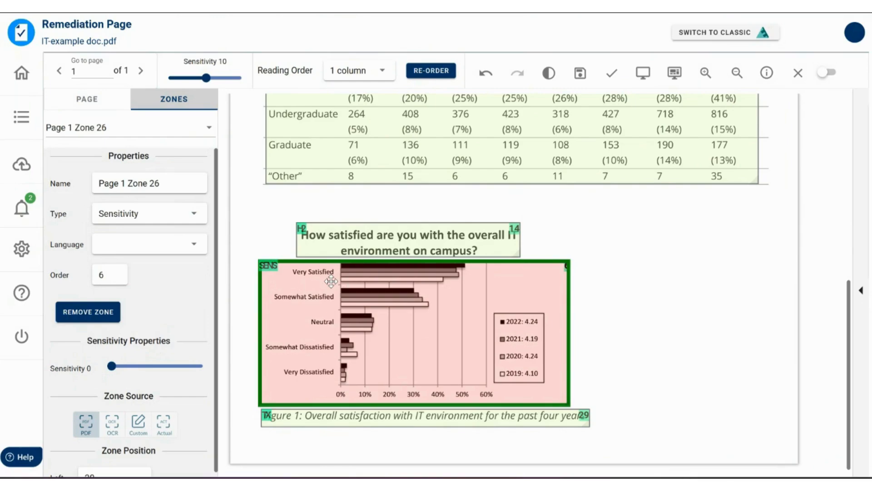
Change the chart zone's type from Sensitivity to Graphic
{"action": "left_click", "coordinate": [192, 217]}
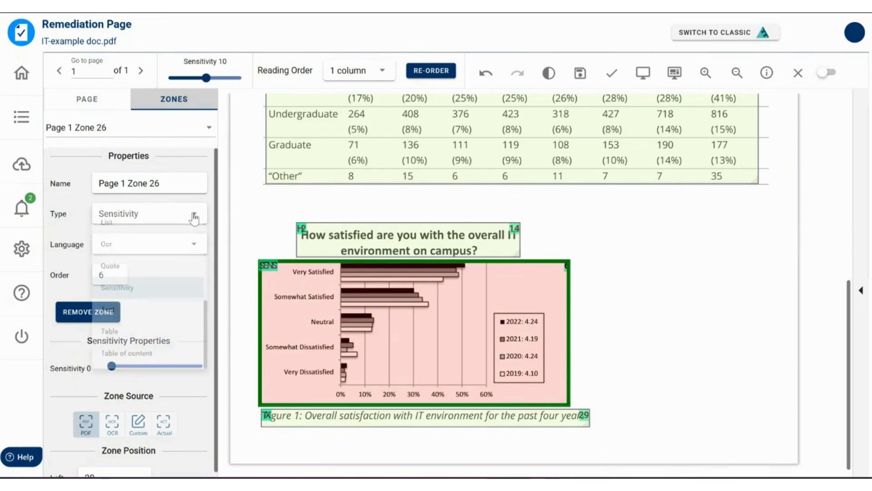
{"action": "scroll", "coordinate": [130, 312], "scroll_direction": "up", "scroll_amount": 5}
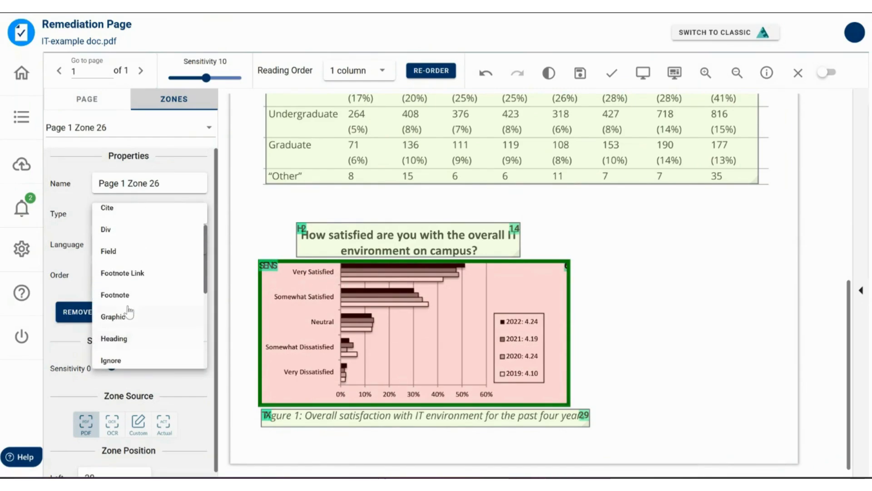
{"action": "left_click", "coordinate": [127, 317]}
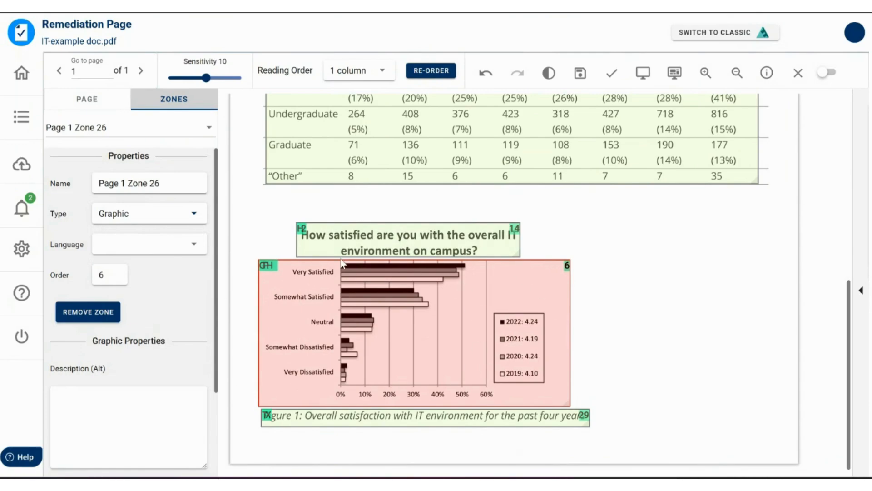
Reorder the page's zones as 1 column and check the chart graphic in the HTML page preview
{"action": "left_click", "coordinate": [113, 408]}
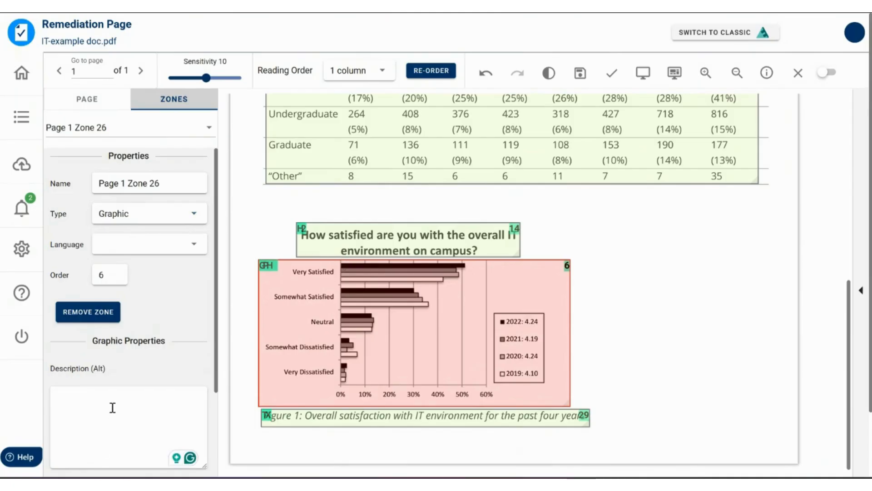
{"action": "left_click", "coordinate": [442, 72]}
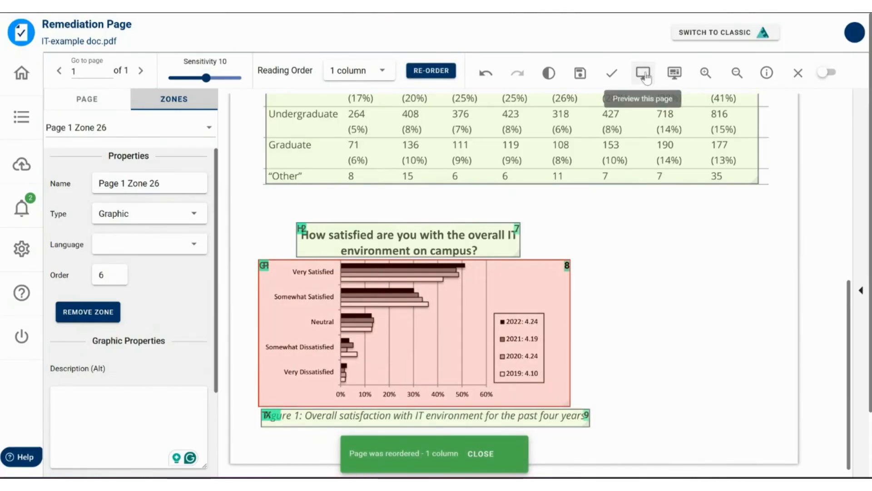
{"action": "left_click", "coordinate": [645, 77]}
{"action": "scroll", "coordinate": [221, 299], "scroll_direction": "up", "scroll_amount": 3}
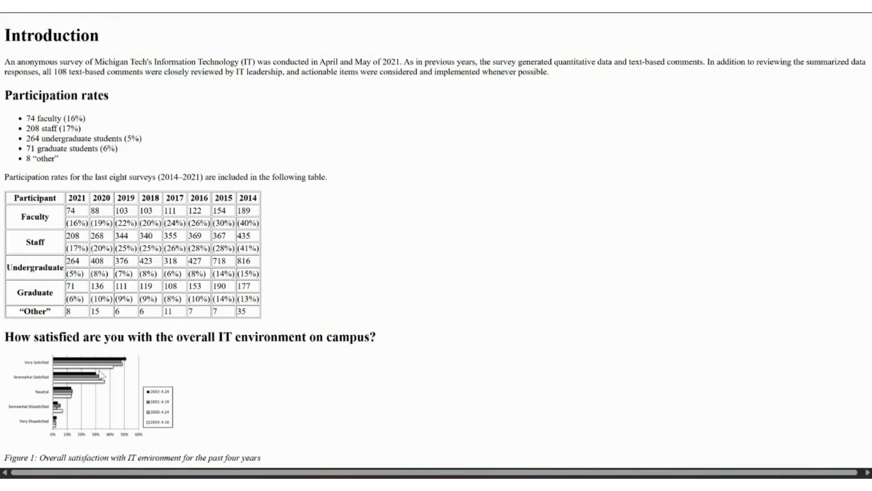
{"action": "left_click_drag", "start_coordinate": [172, 389], "coordinate": [154, 405]}
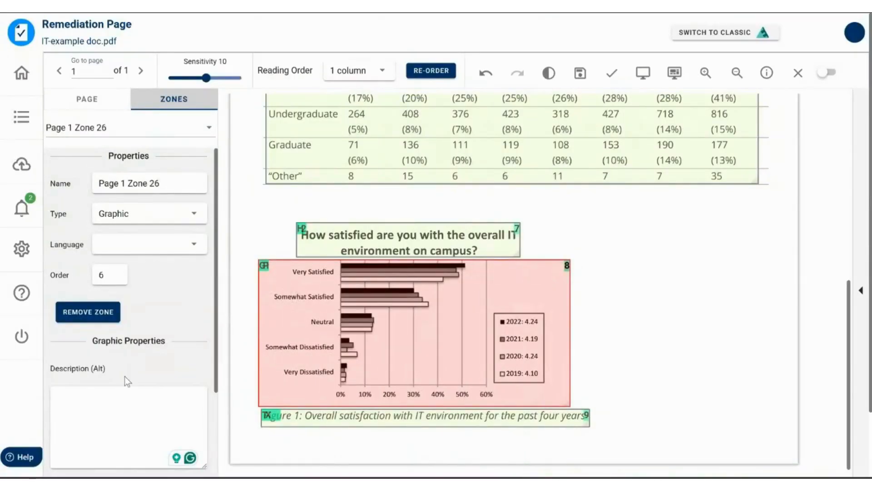
Enter "bar chart" as the chart graphic's alt description
{"action": "scroll", "coordinate": [117, 400], "scroll_direction": "down", "scroll_amount": 2}
{"action": "scroll", "coordinate": [115, 402], "scroll_direction": "down", "scroll_amount": 1}
{"action": "left_click", "coordinate": [102, 288]}
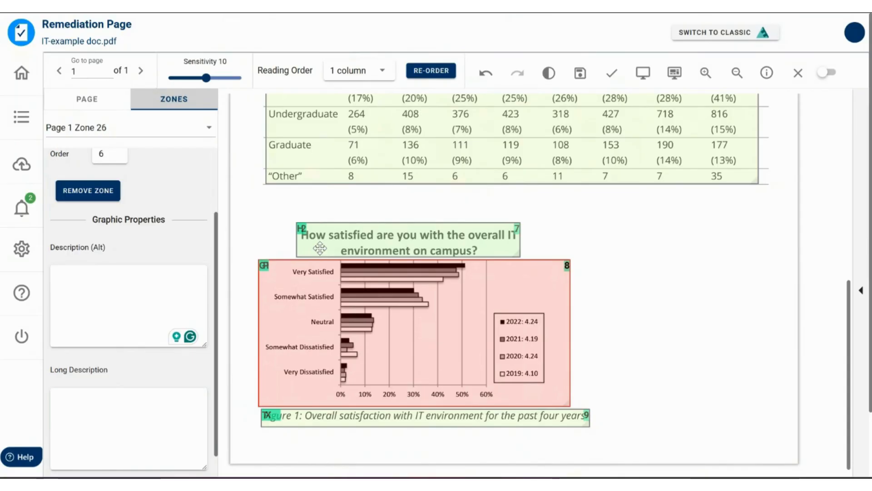
{"action": "type", "text": "bar chart"}
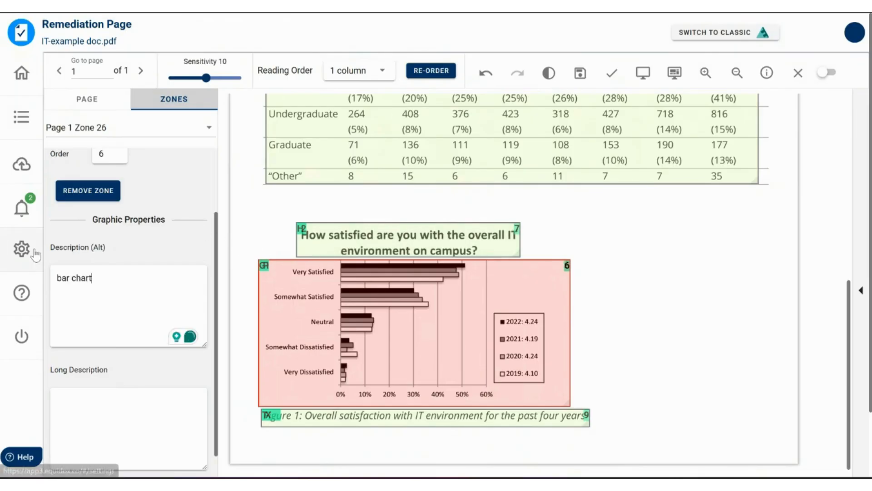
Replace the chart's alt text with "From the years 2019-2022, the vast majority of people were either very satisfied or somewhat satisfied with the IT environment on campus."
{"action": "triple_click", "coordinate": [77, 275]}
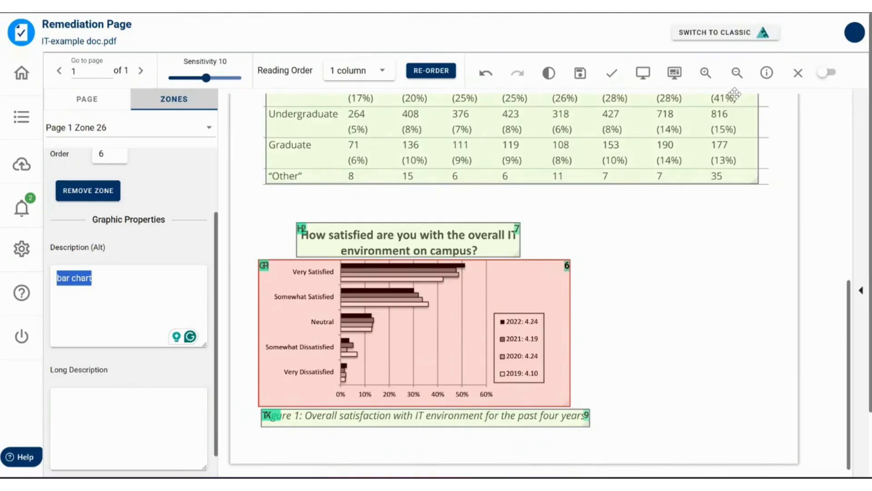
{"action": "left_click", "coordinate": [706, 72]}
{"action": "scroll", "coordinate": [665, 151], "scroll_direction": "down", "scroll_amount": 3}
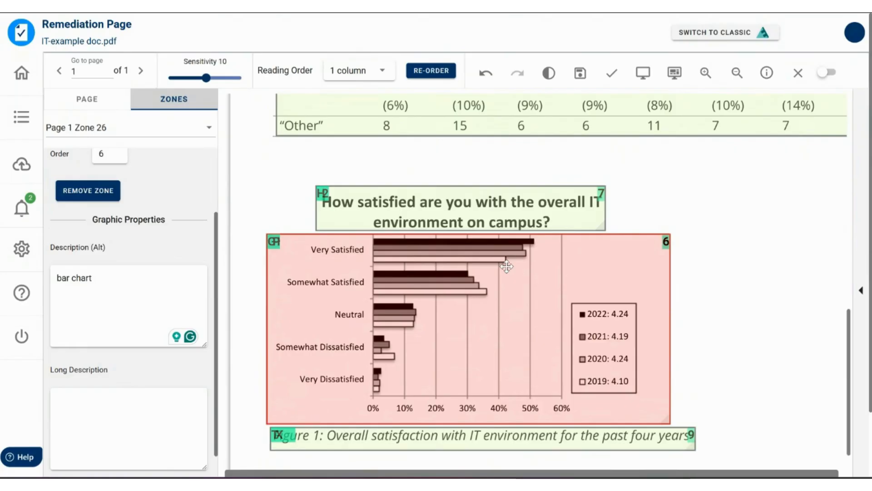
{"action": "triple_click", "coordinate": [120, 283]}
{"action": "left_click", "coordinate": [119, 283]}
{"action": "triple_click", "coordinate": [145, 279]}
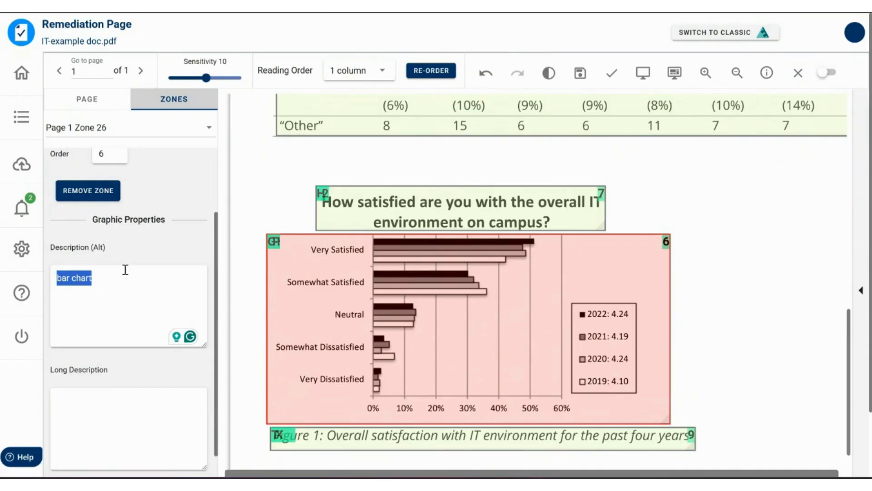
{"action": "type", "text": "From the years "}
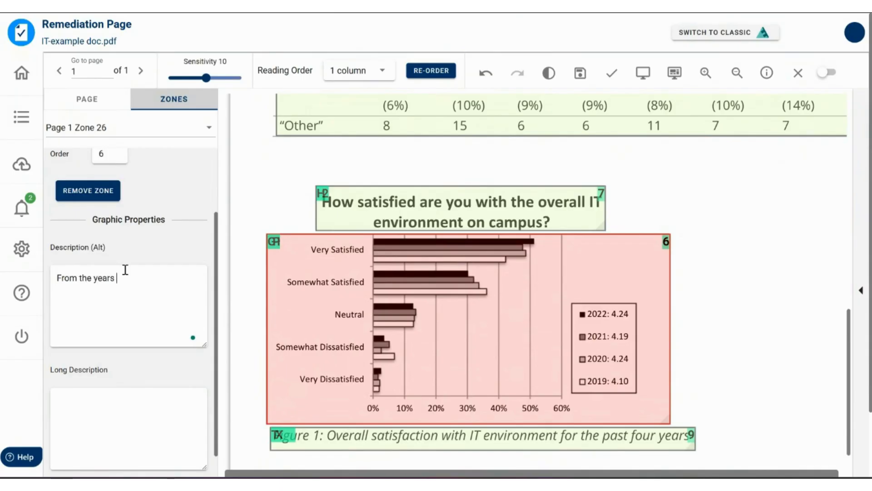
{"action": "type", "text": "2201"}
{"action": "key", "text": "BackSpace"}
{"action": "key", "text": "BackSpace"}
{"action": "key", "text": "BackSpace"}
{"action": "type", "text": "019-2022, the vast "}
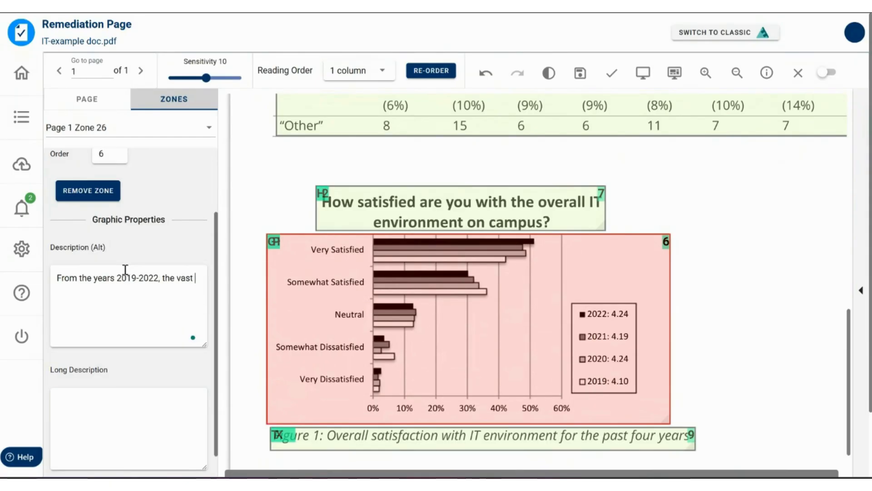
{"action": "type", "text": "majority of people "}
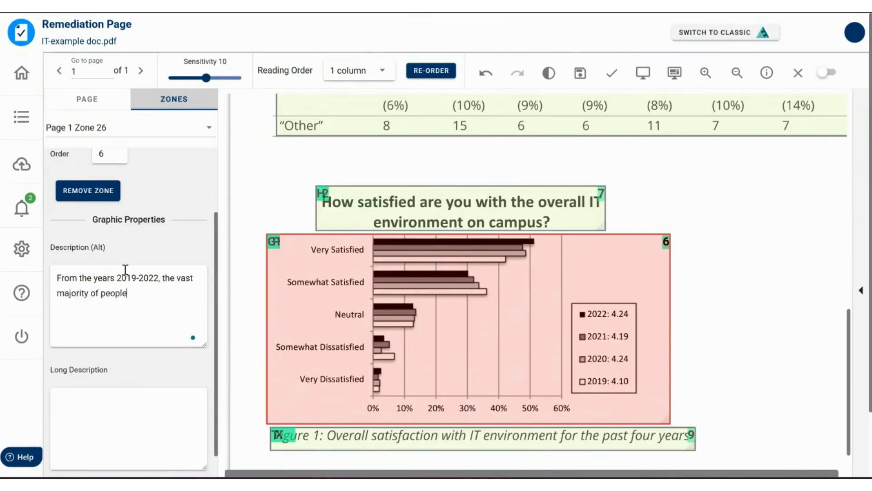
{"action": "type", "text": "were either very star"}
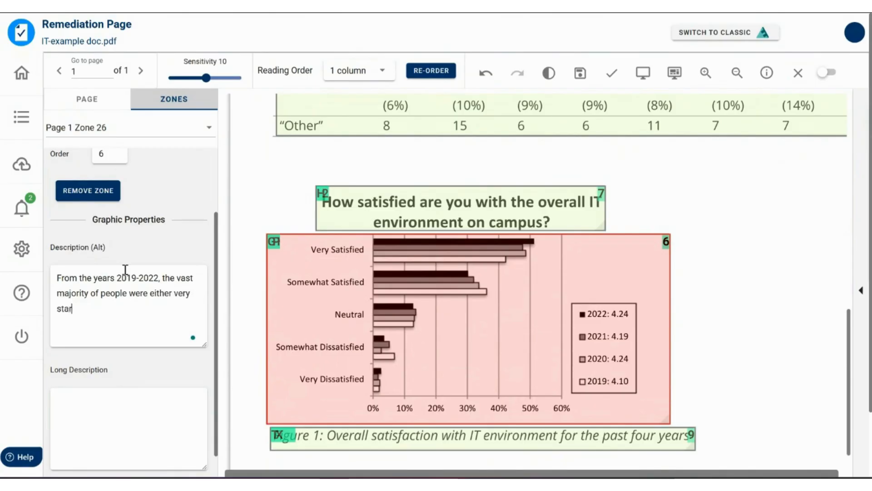
{"action": "type", "text": "isfied or somewha"}
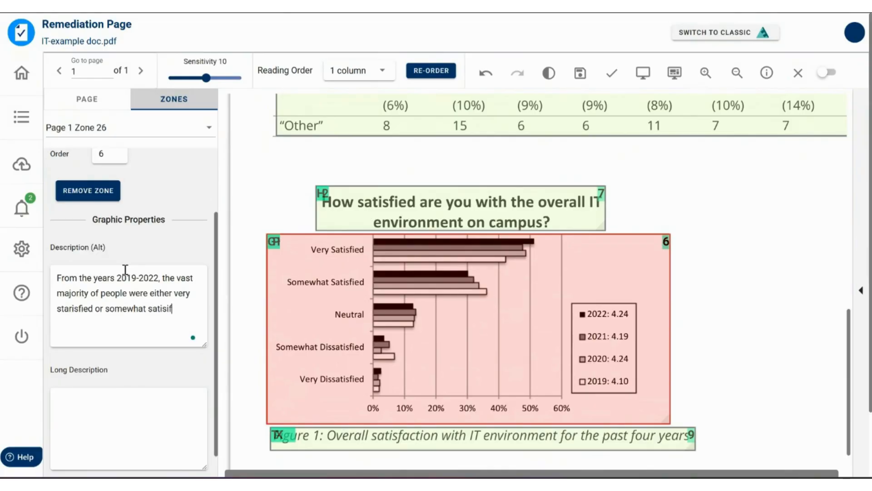
{"action": "type", "text": "t satisfied with the IT environment "}
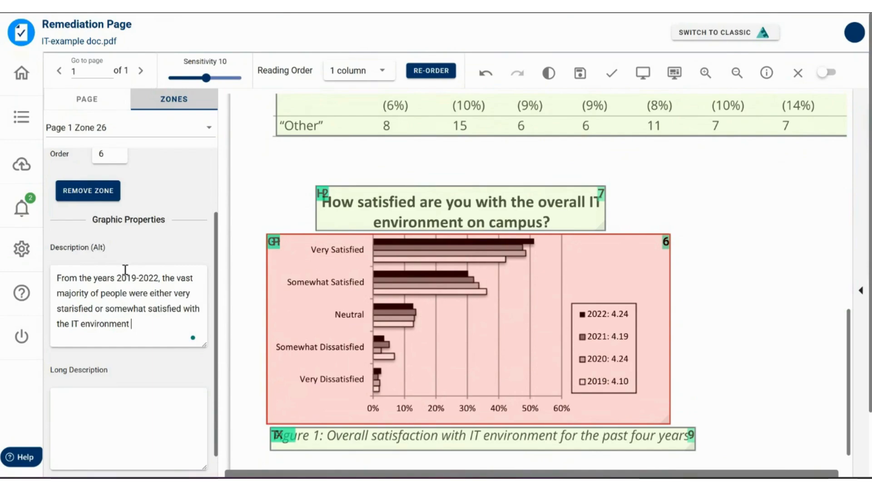
{"action": "type", "text": "on campus."}
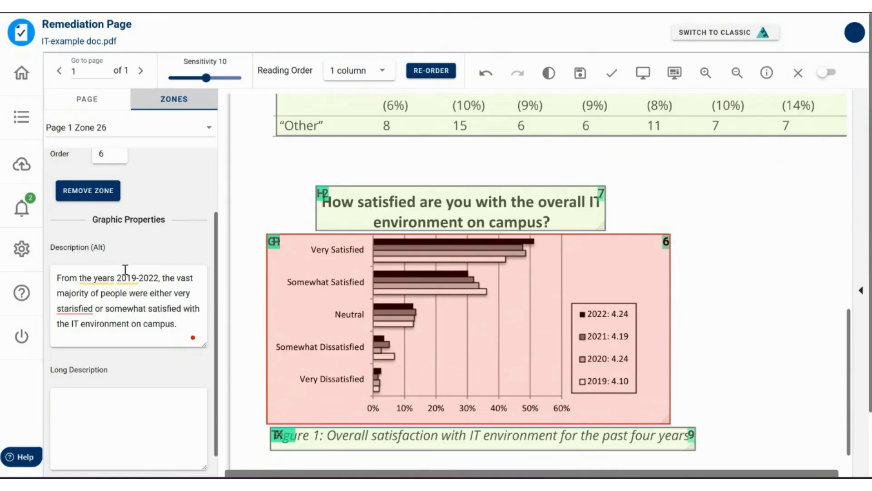
Correct the misspelled word in the chart's alt text to "satisfied" and reword the year range as "2019 to 2022"
{"action": "left_click", "coordinate": [75, 309]}
{"action": "left_click", "coordinate": [79, 340]}
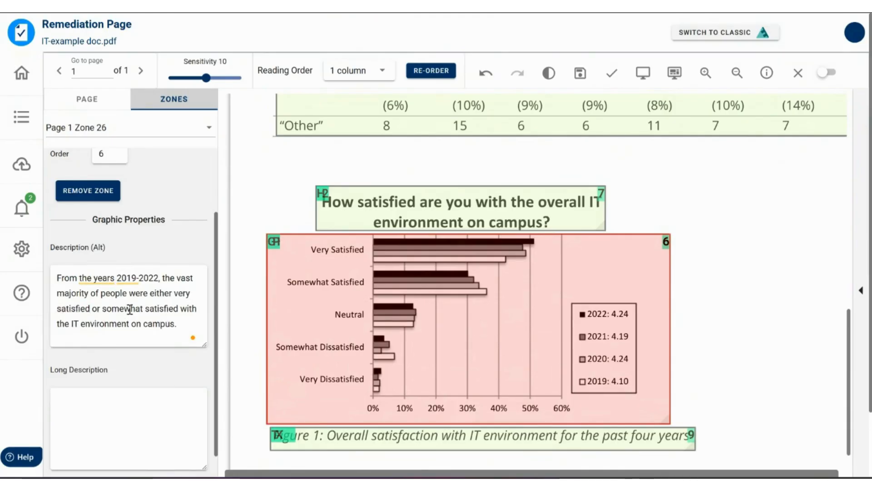
{"action": "left_click", "coordinate": [129, 278]}
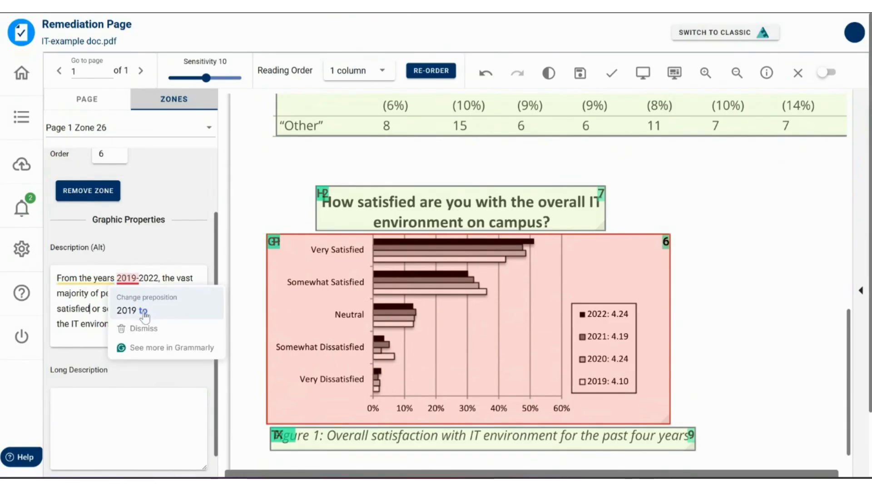
{"action": "left_click", "coordinate": [127, 311]}
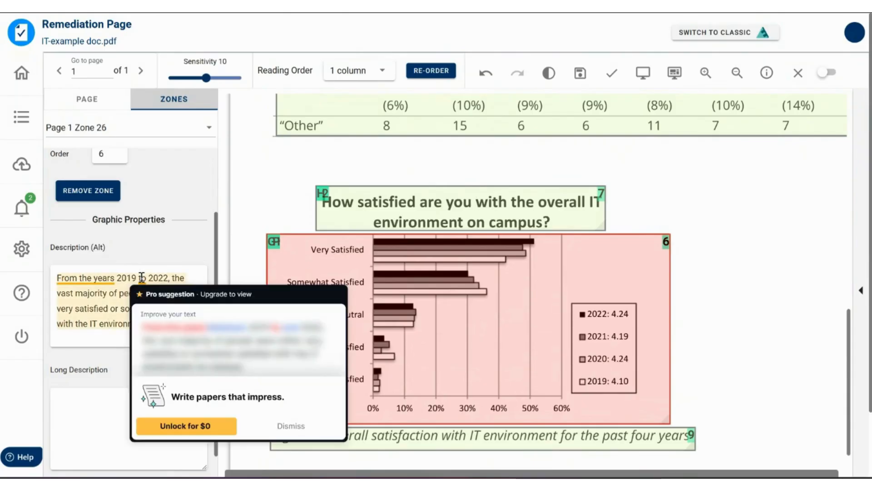
{"action": "left_click", "coordinate": [84, 344]}
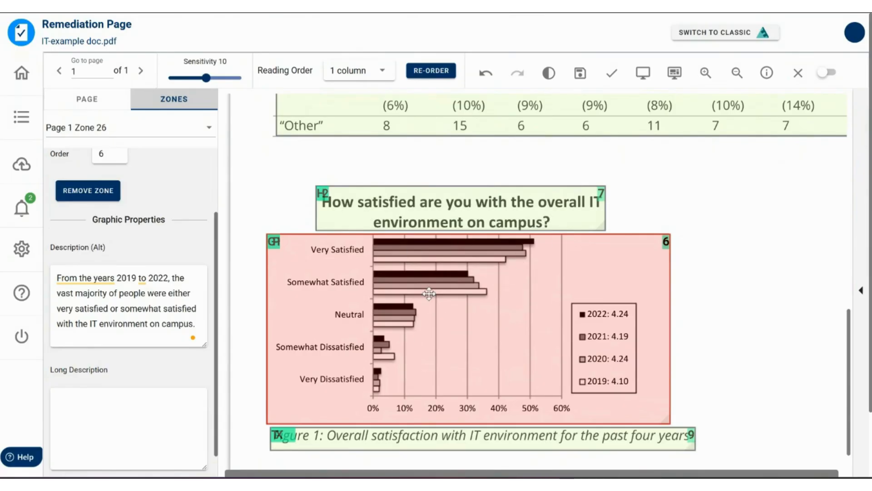
{"action": "triple_click", "coordinate": [97, 308]}
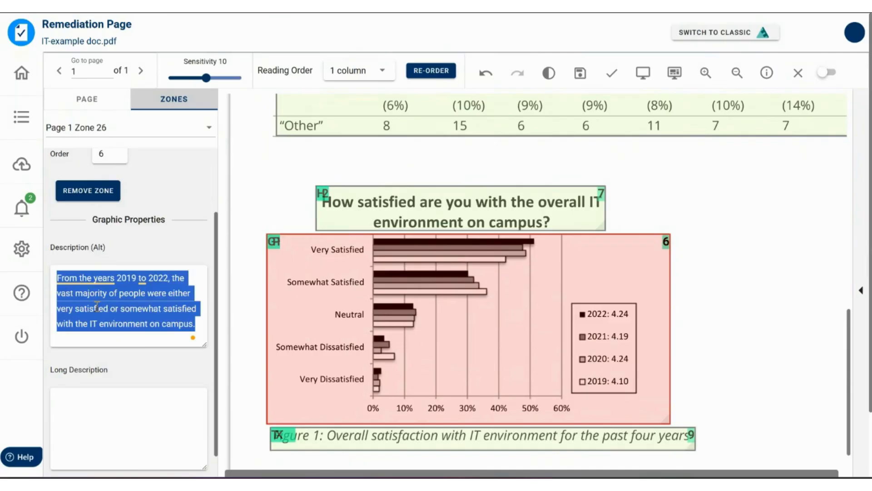
{"action": "left_click", "coordinate": [97, 308]}
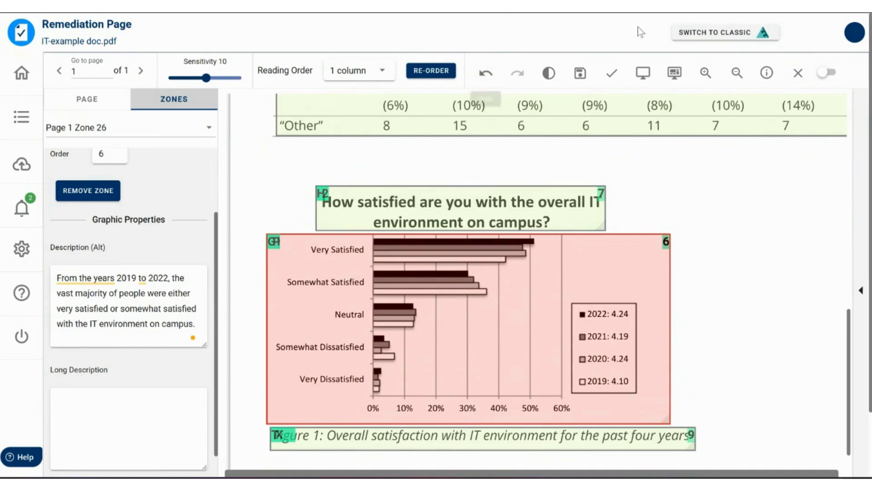
Reapply the 1 column reading order so the chart graphic falls between its heading and the figure caption
{"action": "scroll", "coordinate": [715, 303], "scroll_direction": "down", "scroll_amount": 1}
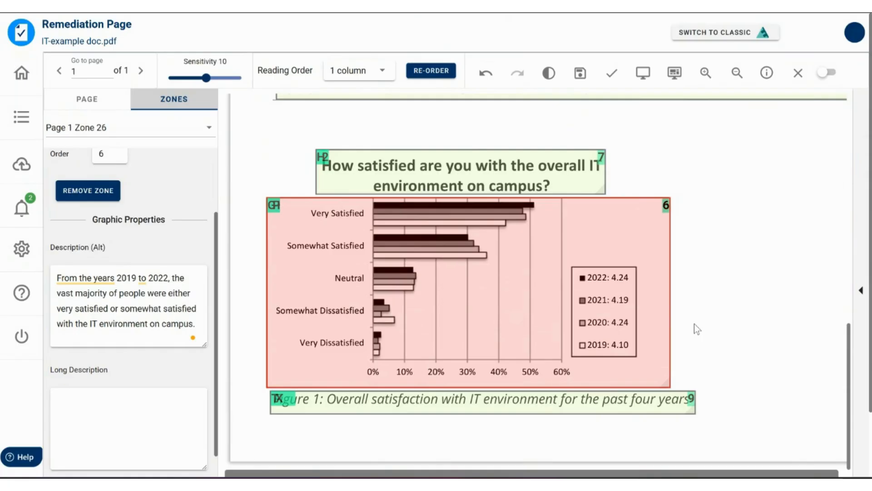
{"action": "scroll", "coordinate": [140, 277], "scroll_direction": "up", "scroll_amount": 3}
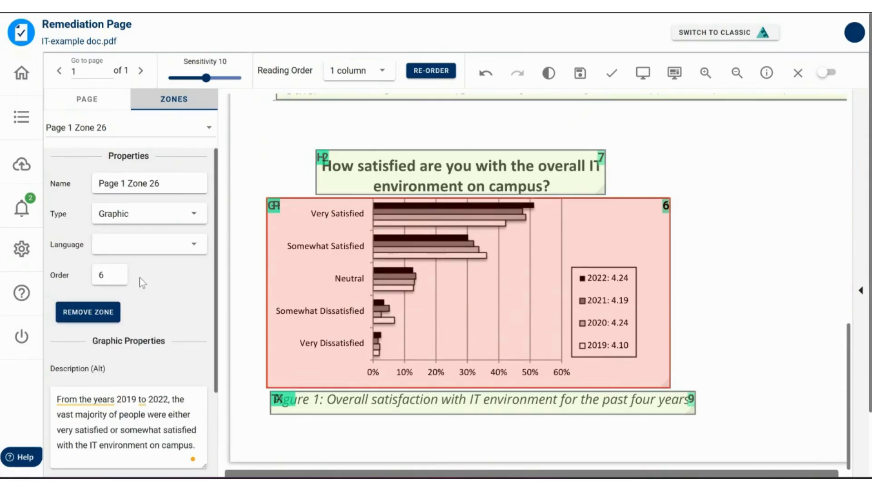
{"action": "left_click", "coordinate": [432, 73]}
{"action": "scroll", "coordinate": [738, 185], "scroll_direction": "down", "scroll_amount": 4}
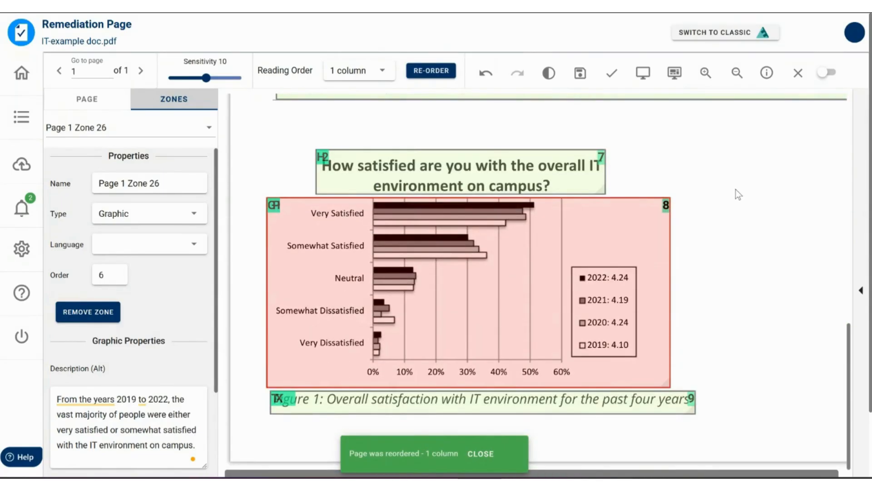
Mark page 1 of the document as validated
{"action": "scroll", "coordinate": [736, 189], "scroll_direction": "up", "scroll_amount": 10}
{"action": "left_click", "coordinate": [611, 78]}
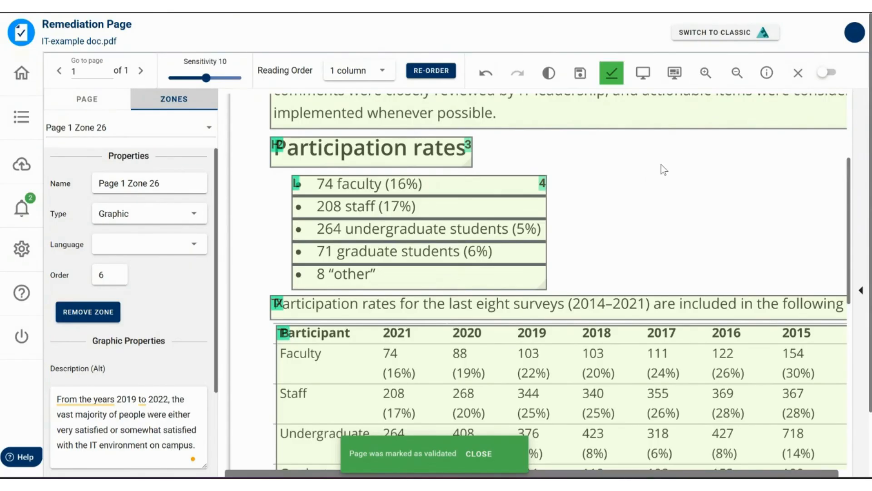
{"action": "left_click", "coordinate": [736, 73]}
{"action": "scroll", "coordinate": [560, 313], "scroll_direction": "up", "scroll_amount": 3}
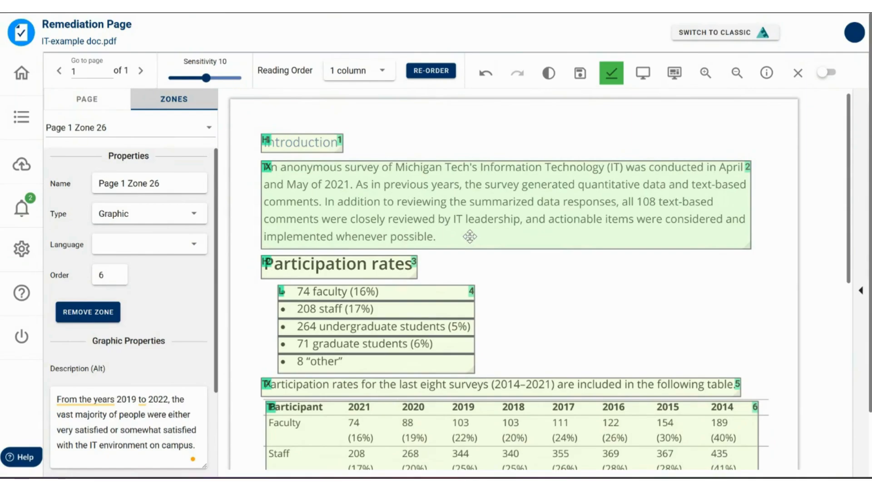
{"action": "scroll", "coordinate": [472, 241], "scroll_direction": "down", "scroll_amount": 1}
{"action": "scroll", "coordinate": [473, 255], "scroll_direction": "up", "scroll_amount": 1}
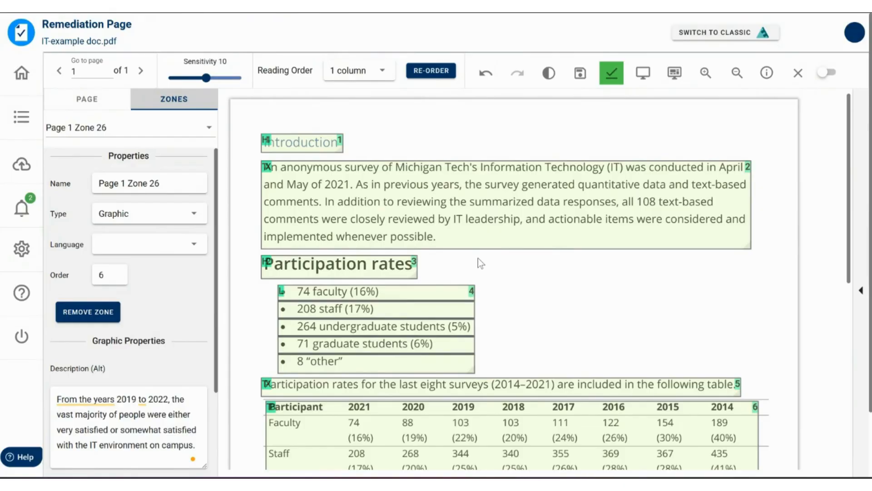
Set the Introduction heading's zone source to Actual and append "- edit..." to its text
{"action": "left_click", "coordinate": [313, 145]}
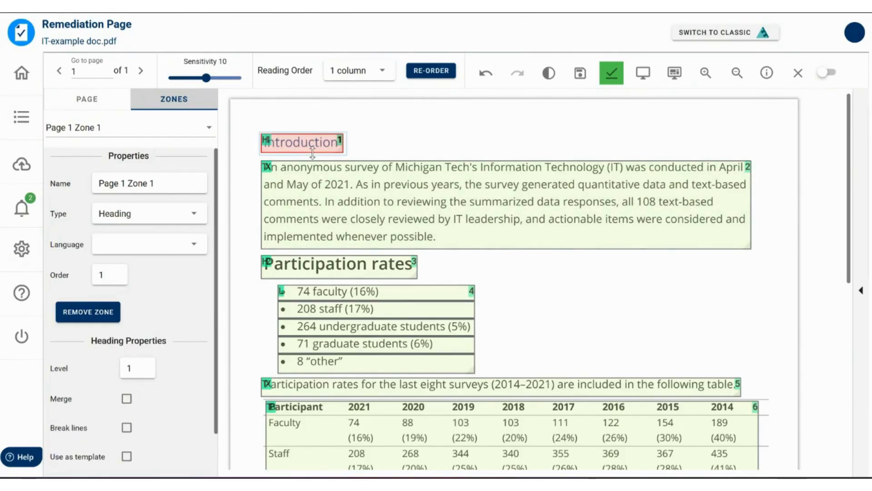
{"action": "scroll", "coordinate": [151, 333], "scroll_direction": "down", "scroll_amount": 1}
{"action": "scroll", "coordinate": [151, 333], "scroll_direction": "down", "scroll_amount": 2}
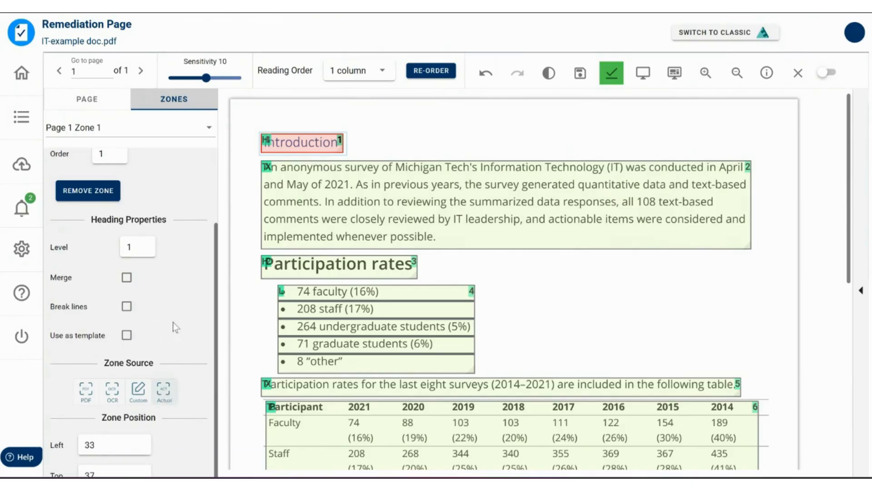
{"action": "scroll", "coordinate": [154, 314], "scroll_direction": "down", "scroll_amount": 3}
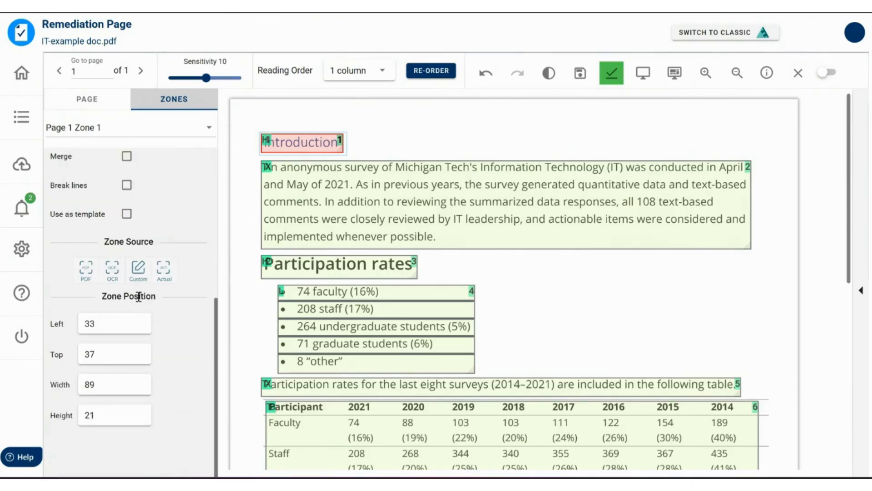
{"action": "left_click", "coordinate": [164, 271]}
{"action": "left_click", "coordinate": [148, 298]}
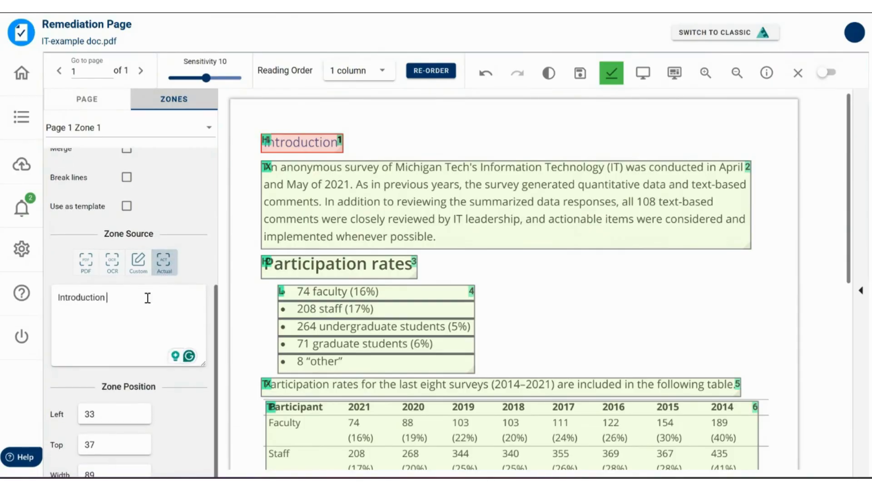
{"action": "type", "text": "- edit..."}
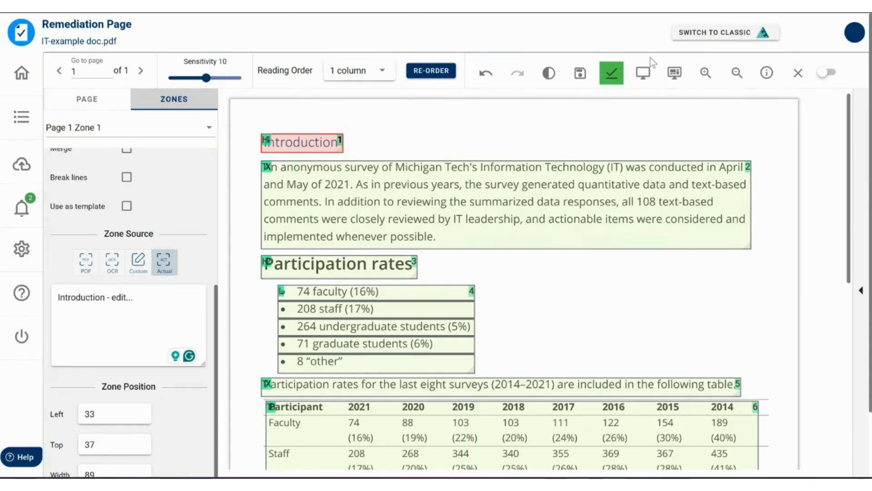
Preview the page's HTML output to check the edited Introduction heading
{"action": "left_click", "coordinate": [645, 78]}
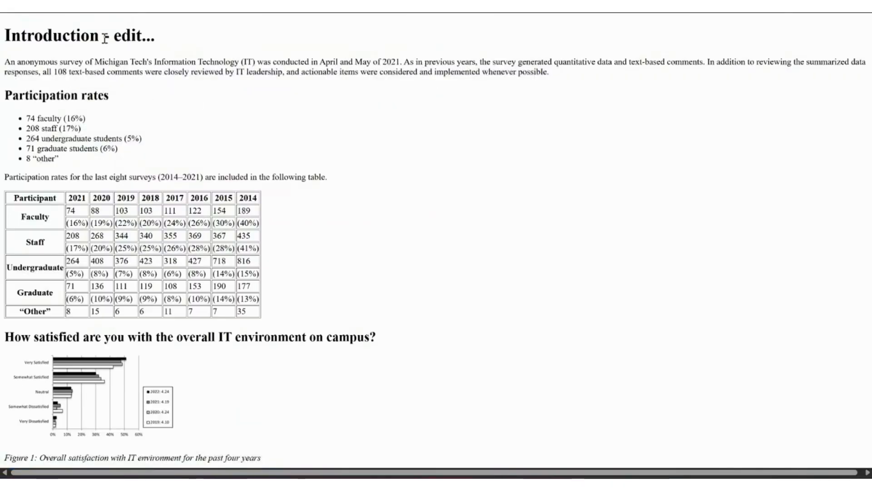
{"action": "left_click_drag", "start_coordinate": [105, 37], "coordinate": [171, 32]}
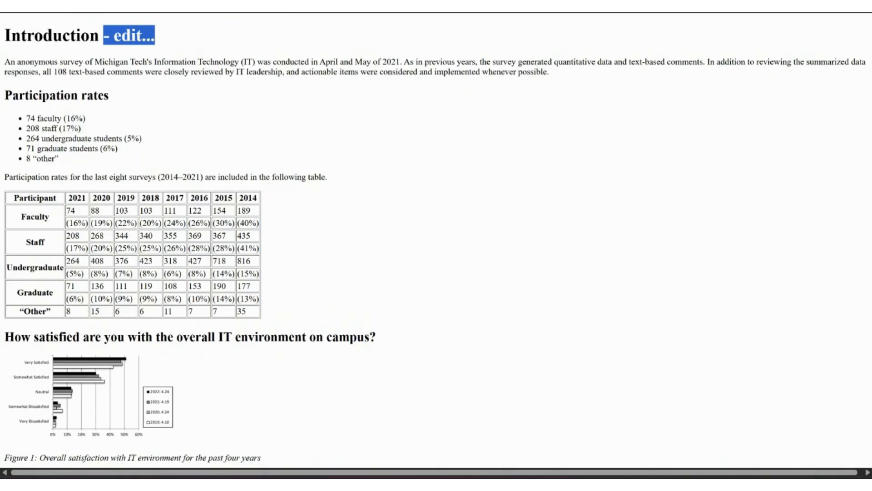
{"action": "left_click", "coordinate": [127, 5]}
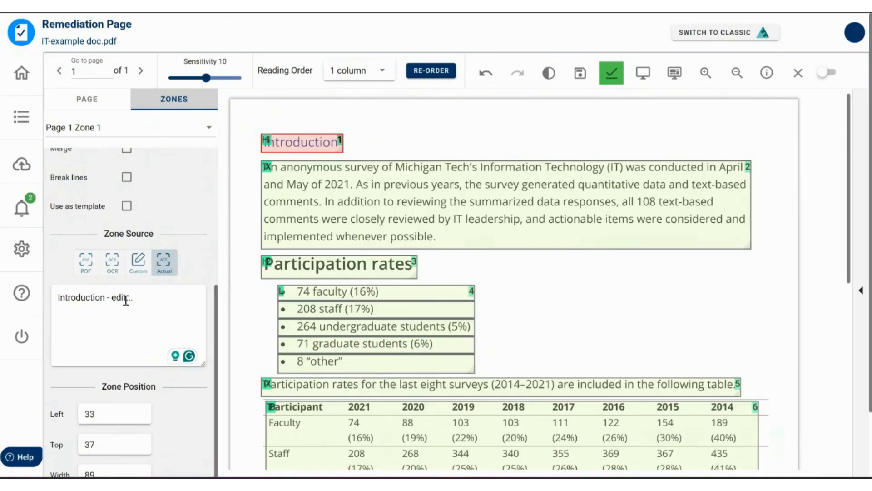
Set the Introduction heading's zone source back to PDF, then save and close the remediation page
{"action": "left_click_drag", "start_coordinate": [105, 298], "coordinate": [138, 299]}
{"action": "left_click", "coordinate": [85, 261]}
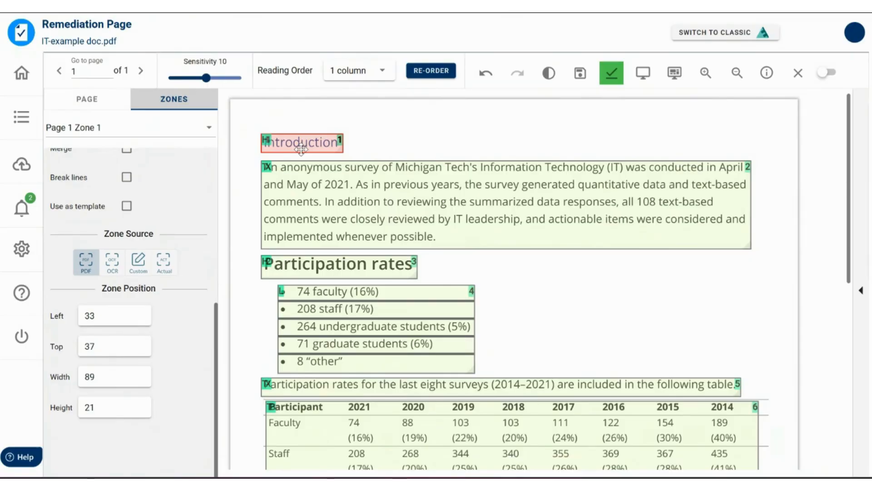
{"action": "left_click", "coordinate": [583, 78]}
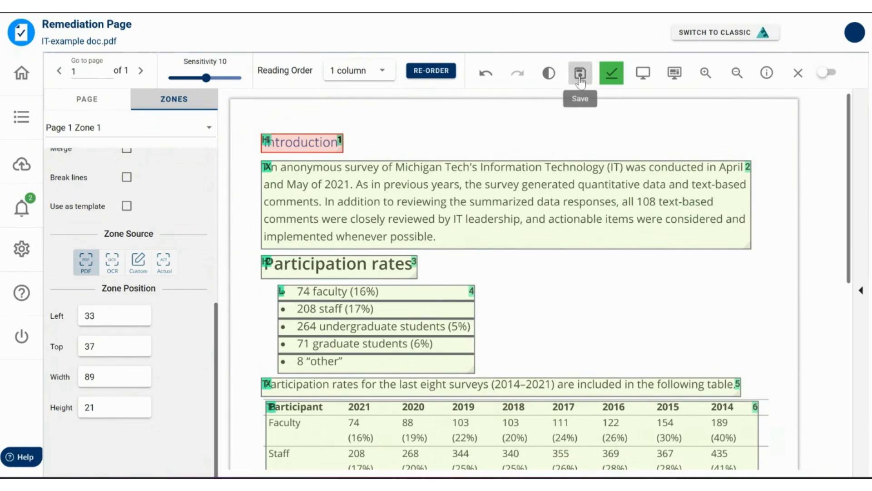
{"action": "left_click", "coordinate": [799, 73]}
{"action": "left_click", "coordinate": [401, 275]}
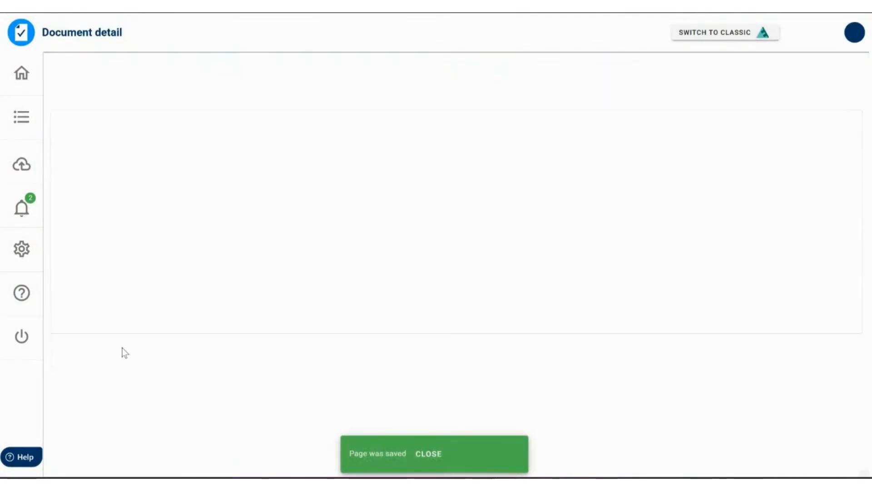
Import a fresh copy of IT-example doc.pdf from the Demo Documents folder
{"action": "left_click", "coordinate": [33, 156]}
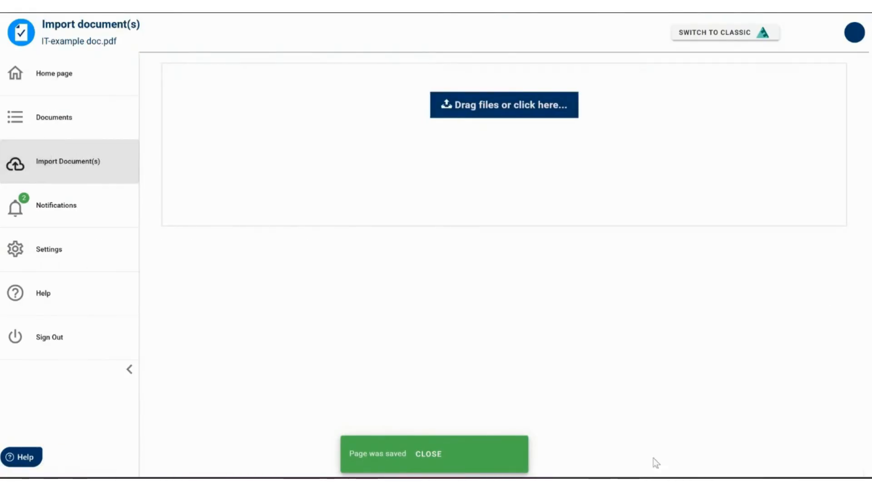
{"action": "key", "text": "alt+Tab"}
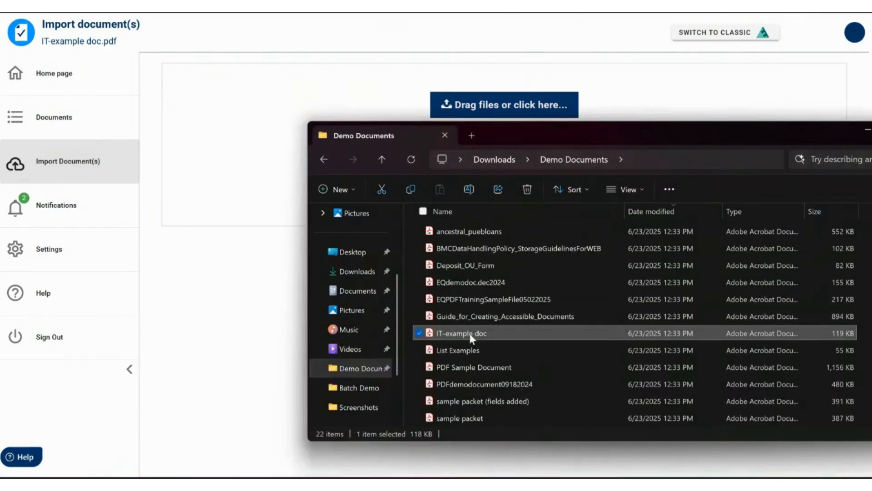
{"action": "left_click_drag", "start_coordinate": [456, 333], "coordinate": [243, 173]}
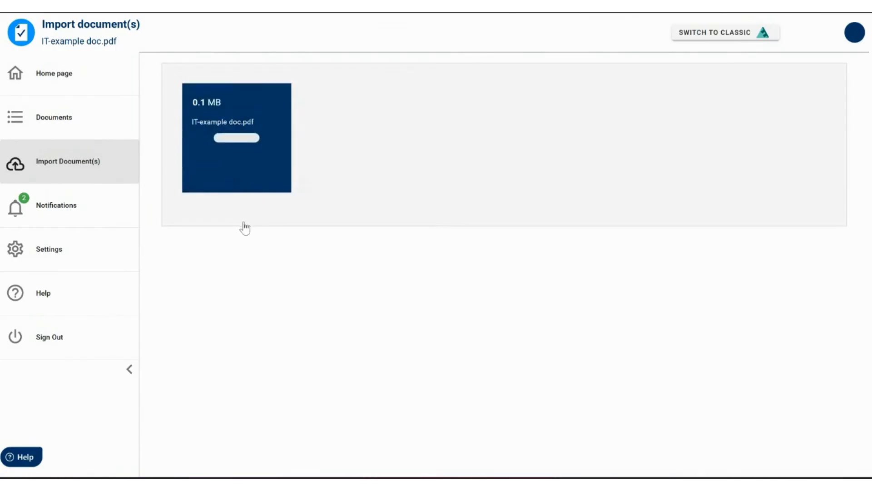
{"action": "left_click", "coordinate": [195, 256]}
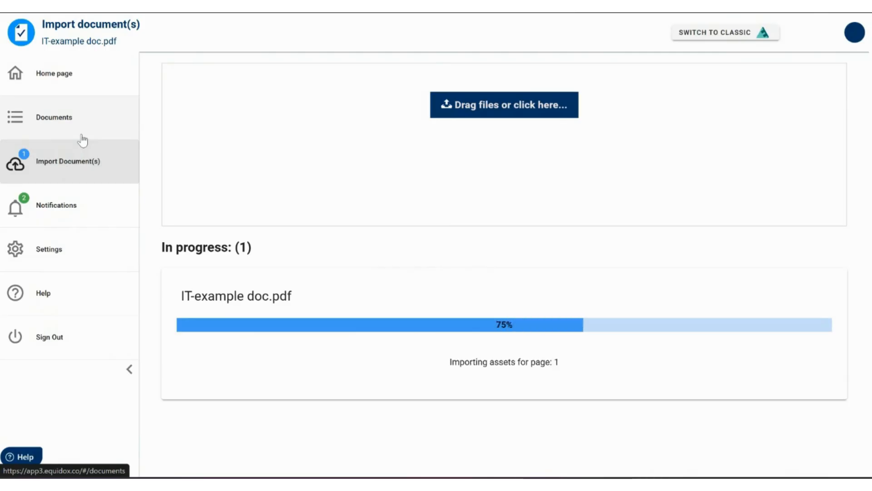
Open the fully remediated IT-example doc.pdf and export its document zones for all pages as a zip file
{"action": "left_click", "coordinate": [89, 118]}
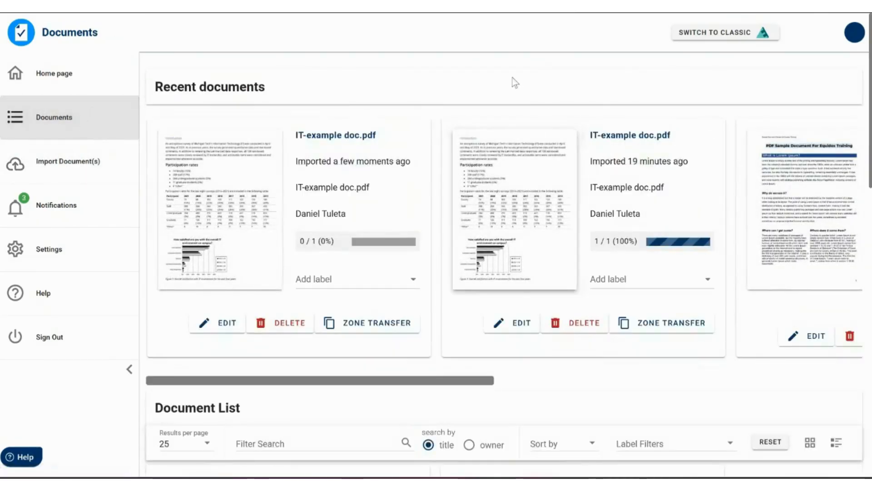
{"action": "left_click", "coordinate": [540, 174]}
{"action": "left_click", "coordinate": [725, 356]}
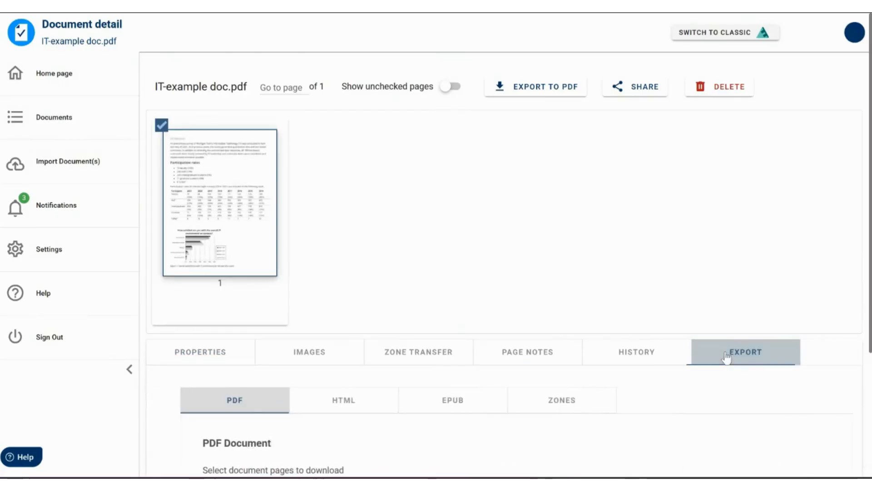
{"action": "scroll", "coordinate": [718, 354], "scroll_direction": "down", "scroll_amount": 3}
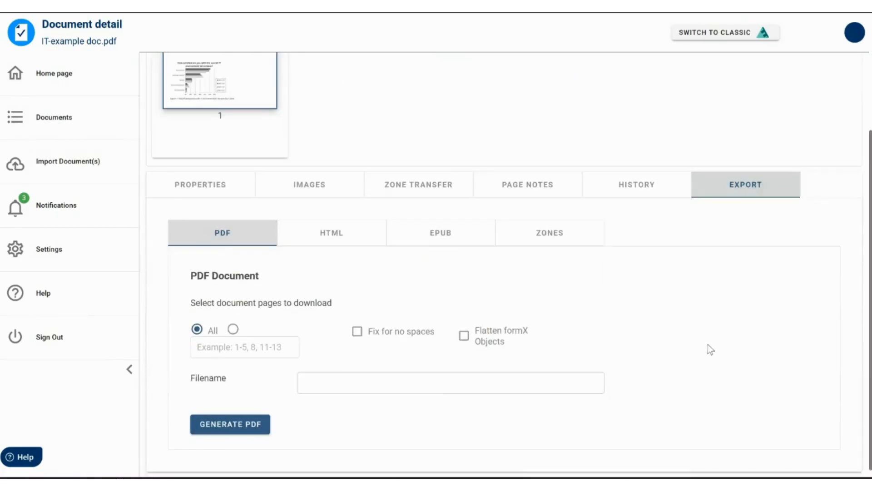
{"action": "left_click", "coordinate": [578, 235]}
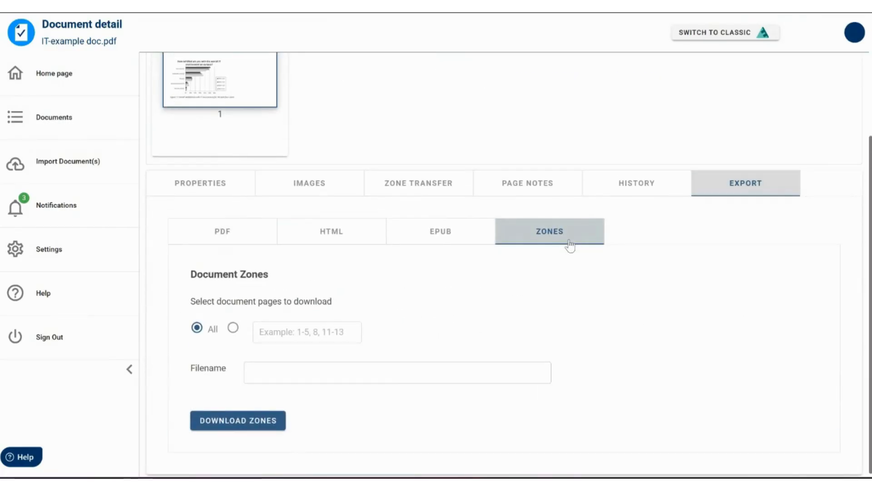
{"action": "left_click", "coordinate": [231, 419]}
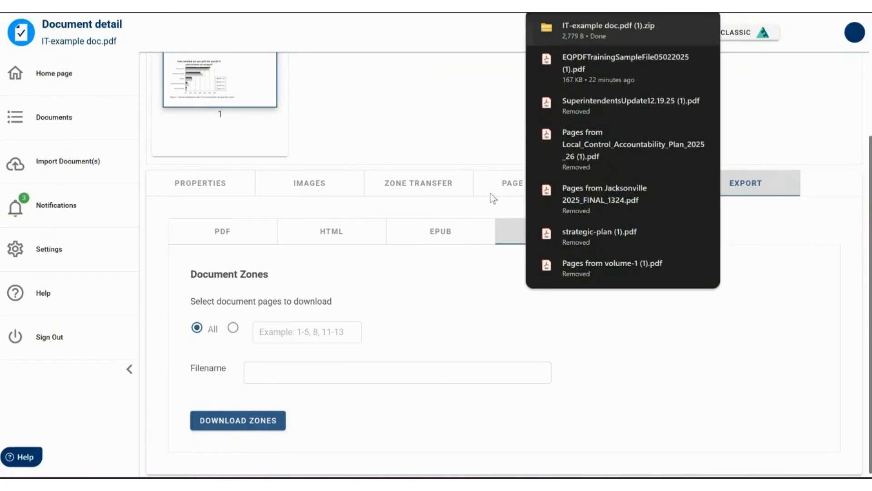
{"action": "left_click", "coordinate": [498, 306]}
Open the newly imported IT-example doc.pdf and view the untagged zones on page 1
{"action": "scroll", "coordinate": [454, 325], "scroll_direction": "up", "scroll_amount": 4}
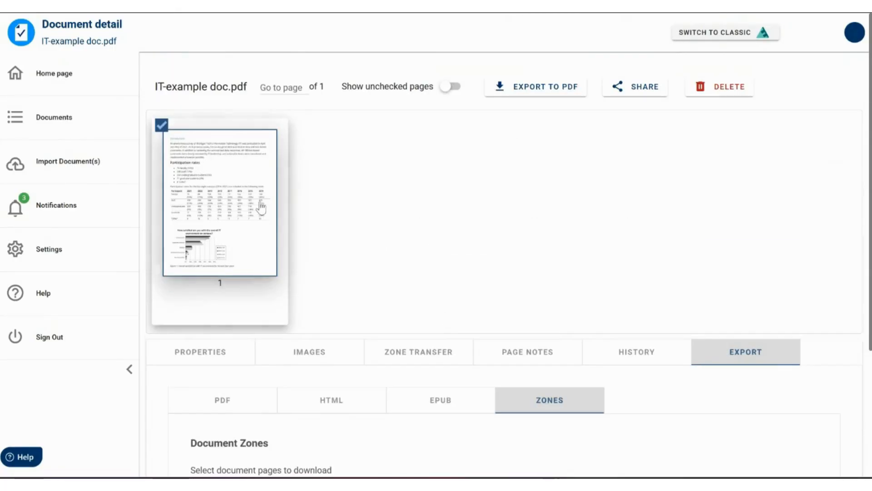
{"action": "left_click", "coordinate": [66, 128]}
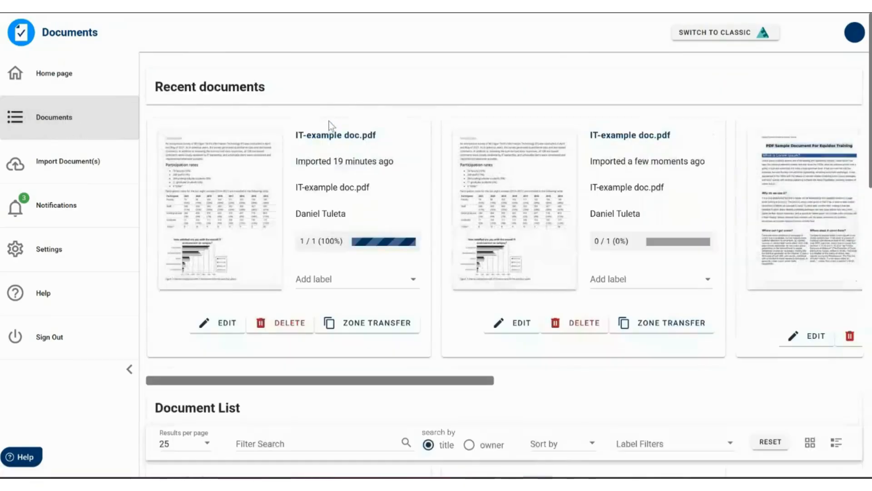
{"action": "left_click", "coordinate": [522, 175]}
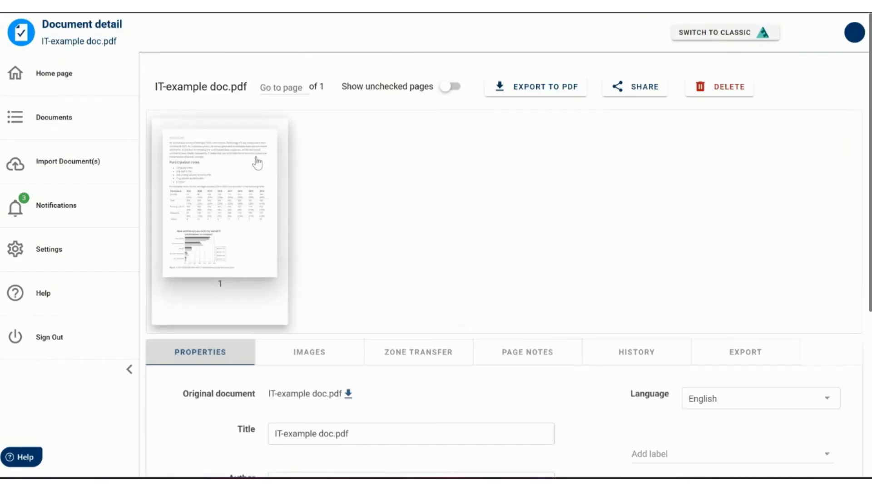
{"action": "left_click", "coordinate": [257, 163]}
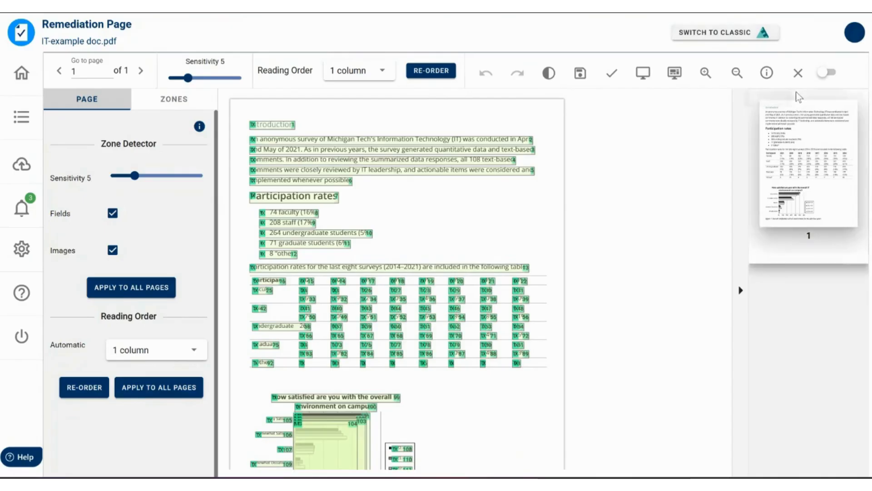
{"action": "left_click", "coordinate": [798, 73]}
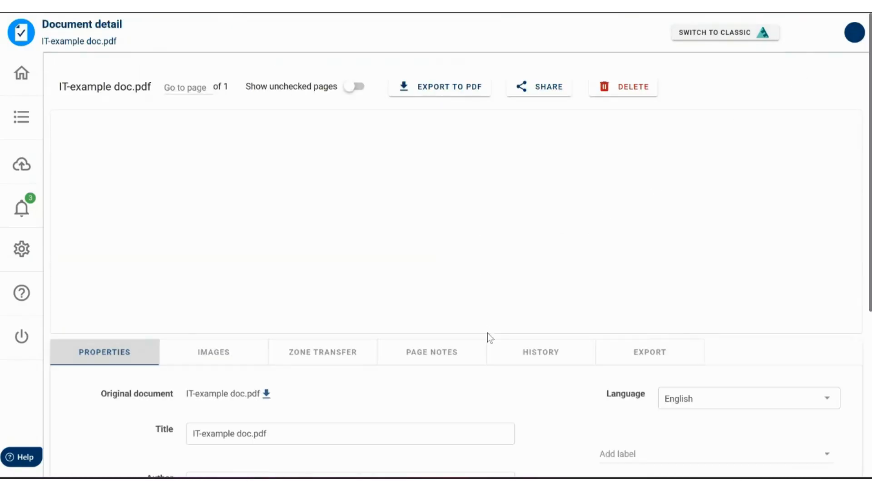
Transfer zones to the new copy using Upload Document Zones with the layout zip file IT-example doc.pdf (1)
{"action": "left_click", "coordinate": [339, 363]}
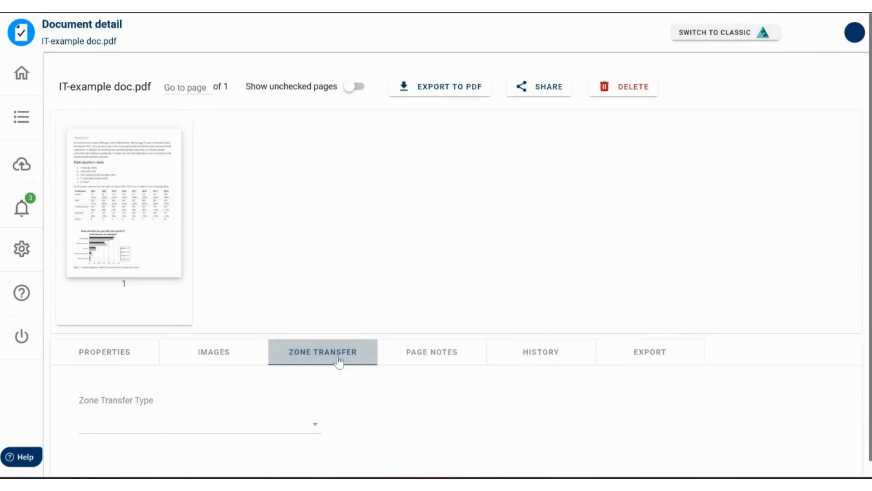
{"action": "left_click", "coordinate": [316, 409]}
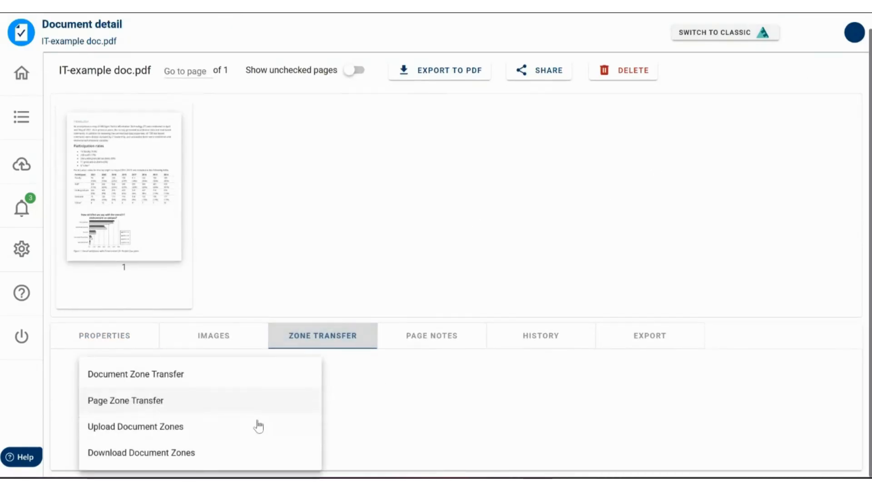
{"action": "left_click", "coordinate": [195, 436]}
{"action": "scroll", "coordinate": [177, 414], "scroll_direction": "down", "scroll_amount": 3}
{"action": "left_click", "coordinate": [147, 380]}
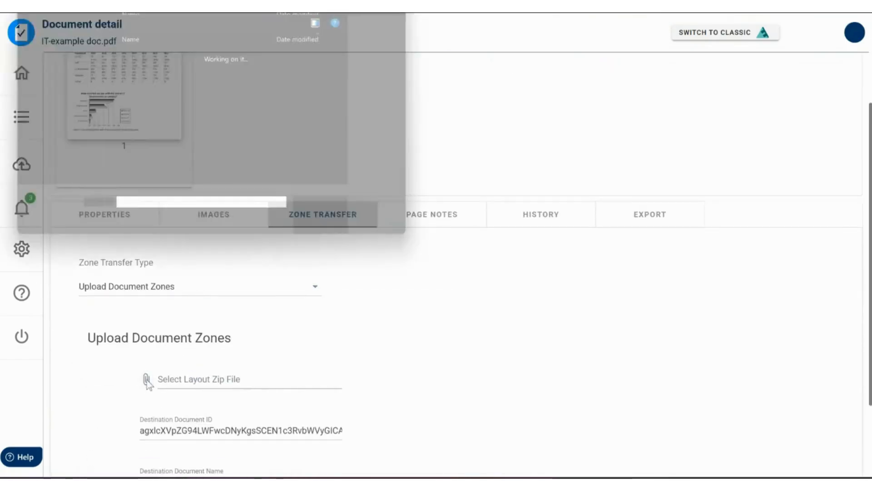
{"action": "left_click", "coordinate": [162, 66]}
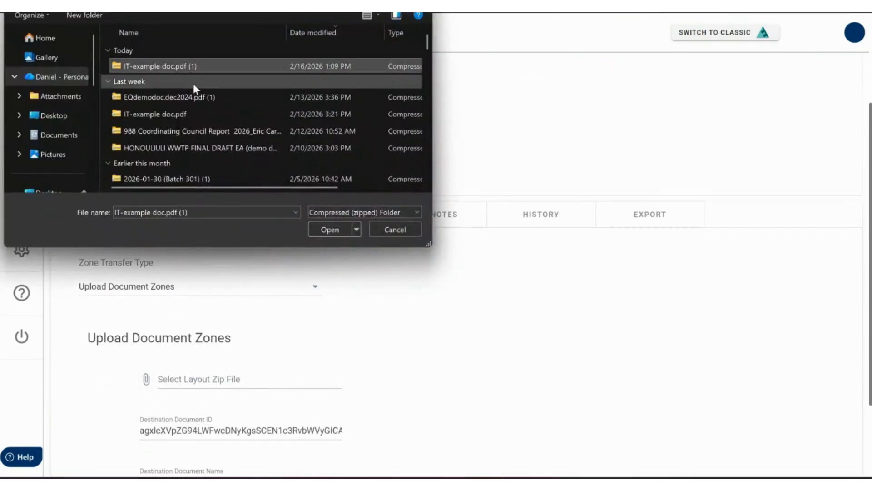
{"action": "left_click", "coordinate": [337, 230]}
{"action": "scroll", "coordinate": [655, 358], "scroll_direction": "down", "scroll_amount": 2}
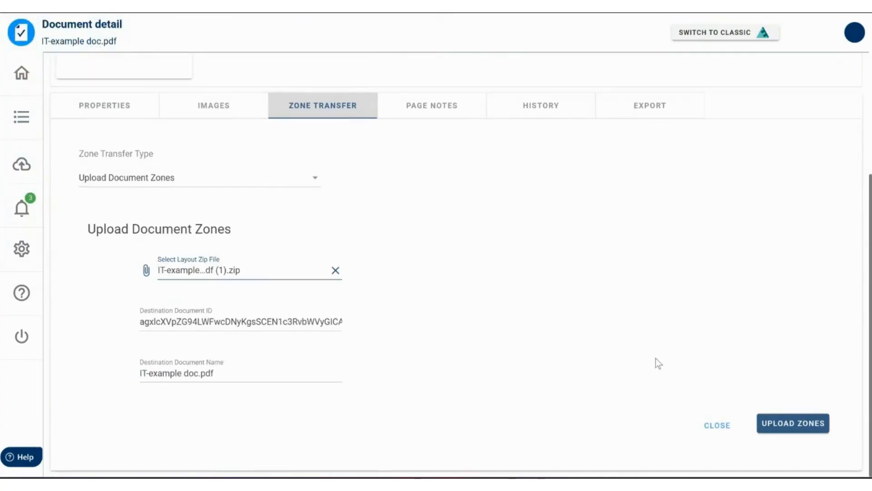
{"action": "left_click", "coordinate": [785, 424]}
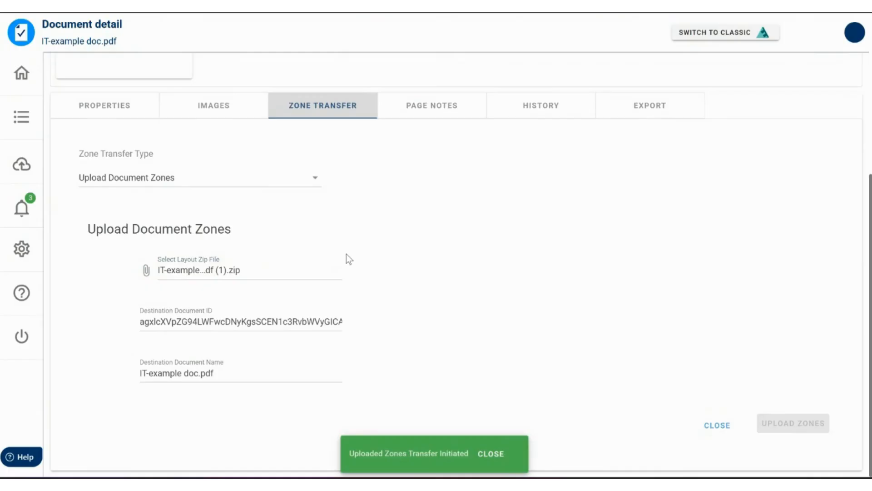
Open page 1 of the new copy to check the transferred zones
{"action": "scroll", "coordinate": [346, 254], "scroll_direction": "up", "scroll_amount": 5}
{"action": "left_click", "coordinate": [167, 179]}
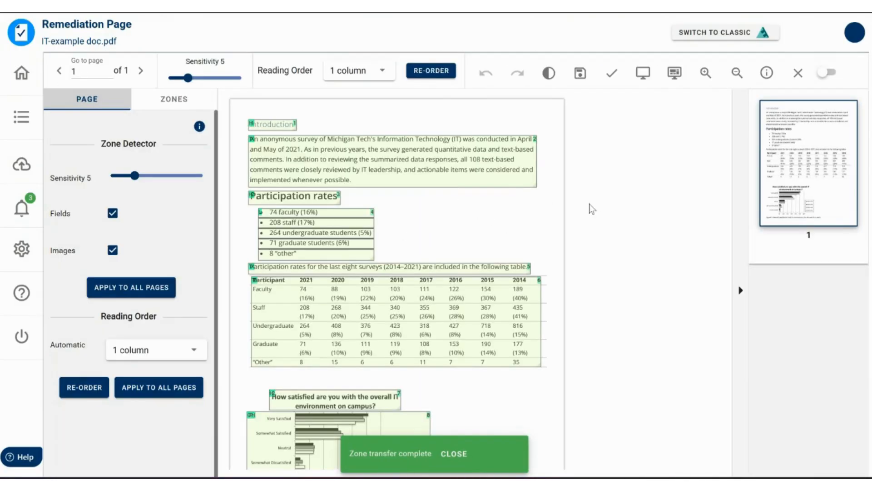
{"action": "scroll", "coordinate": [483, 278], "scroll_direction": "down", "scroll_amount": 2}
{"action": "scroll", "coordinate": [482, 278], "scroll_direction": "up", "scroll_amount": 2}
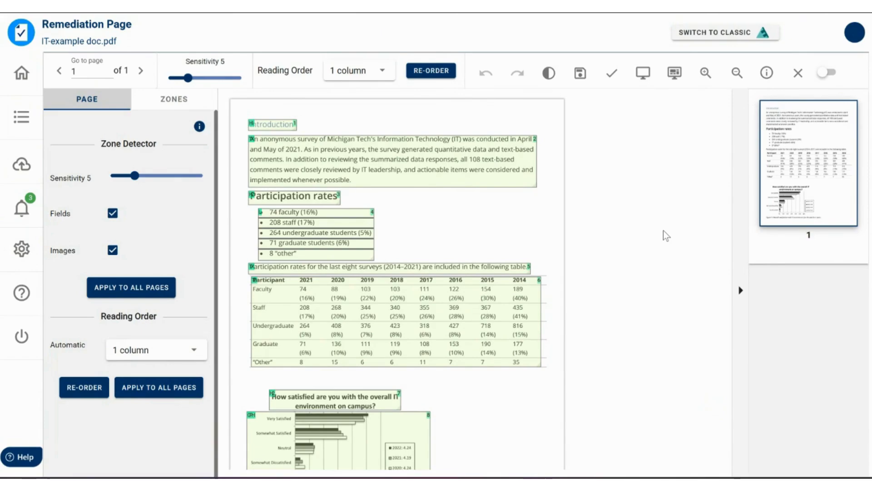
Open the fully remediated IT-example doc.pdf from the document list, view its sharing options and dismiss them without sharing
{"action": "left_click", "coordinate": [35, 120]}
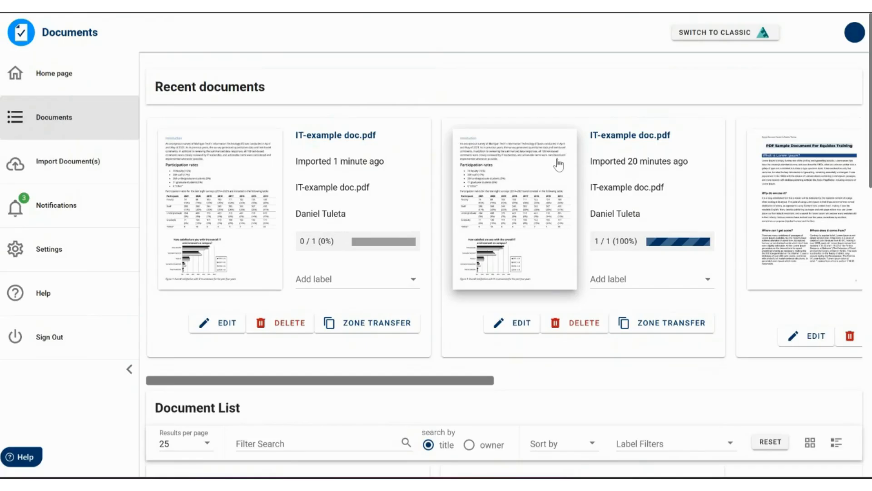
{"action": "left_click", "coordinate": [494, 166]}
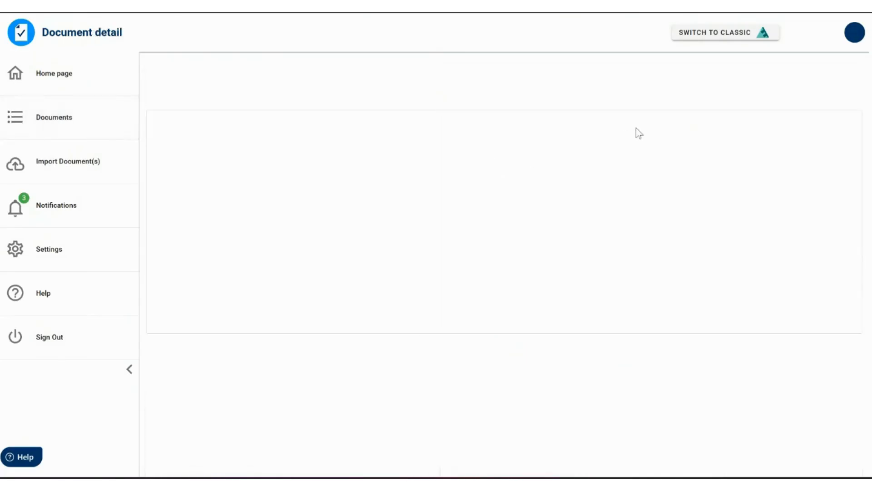
{"action": "left_click", "coordinate": [661, 91]}
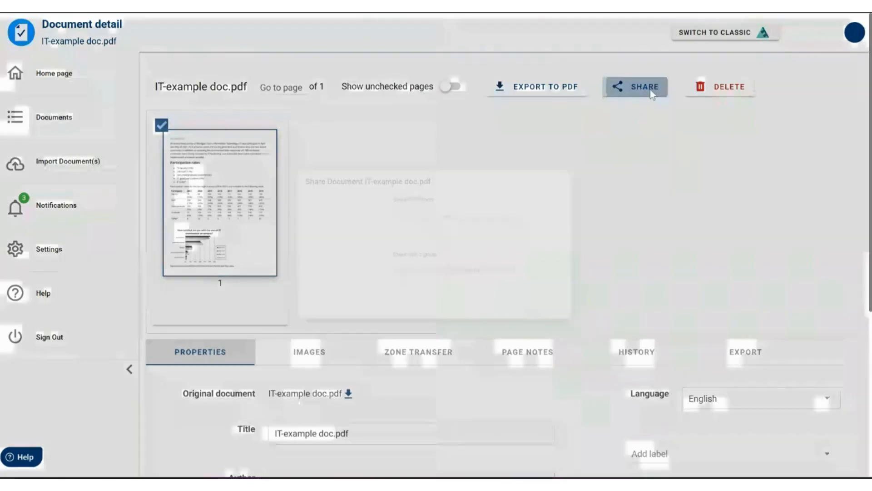
{"action": "left_click", "coordinate": [593, 369]}
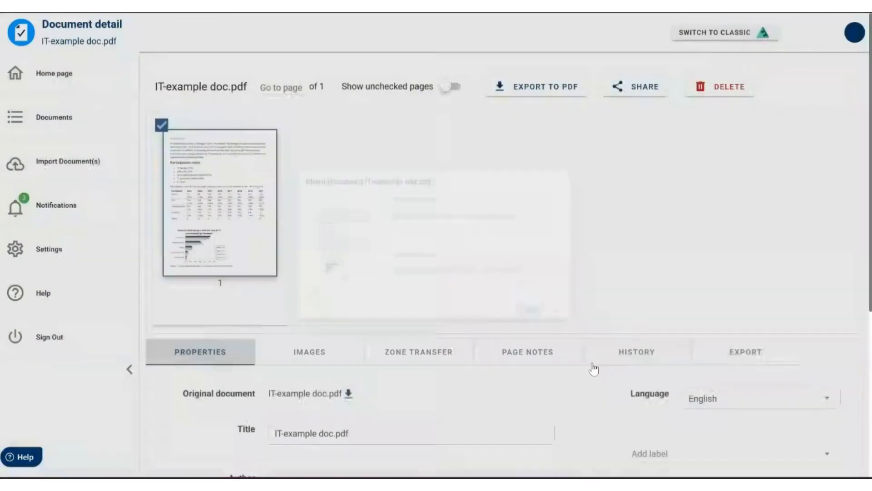
Return to the document list and open the Submit a Ticket form in the Help widget
{"action": "left_click", "coordinate": [75, 136]}
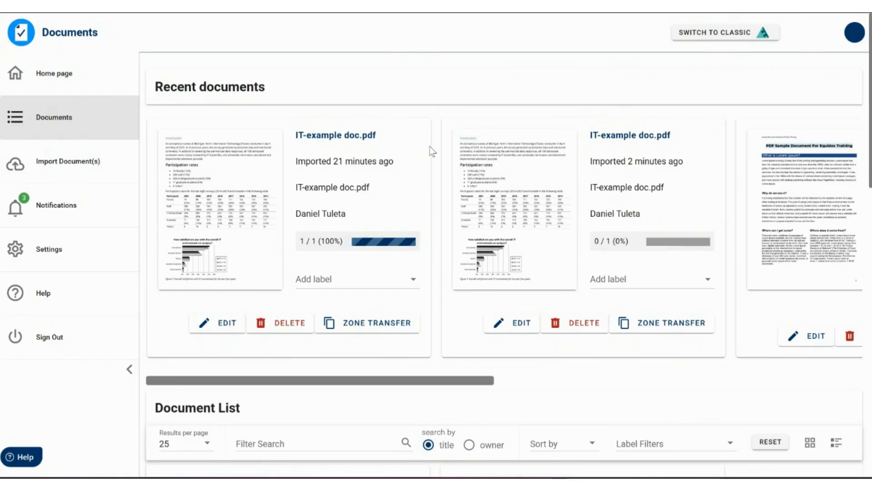
{"action": "left_click", "coordinate": [26, 455]}
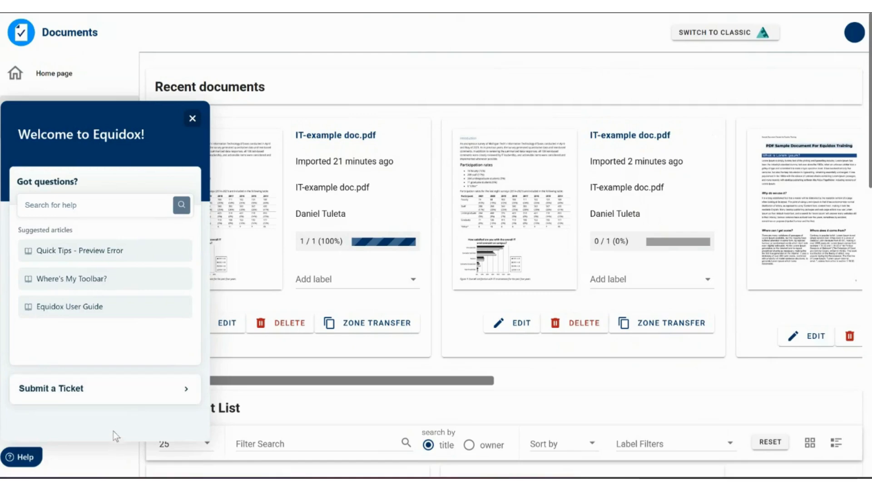
{"action": "left_click", "coordinate": [125, 397]}
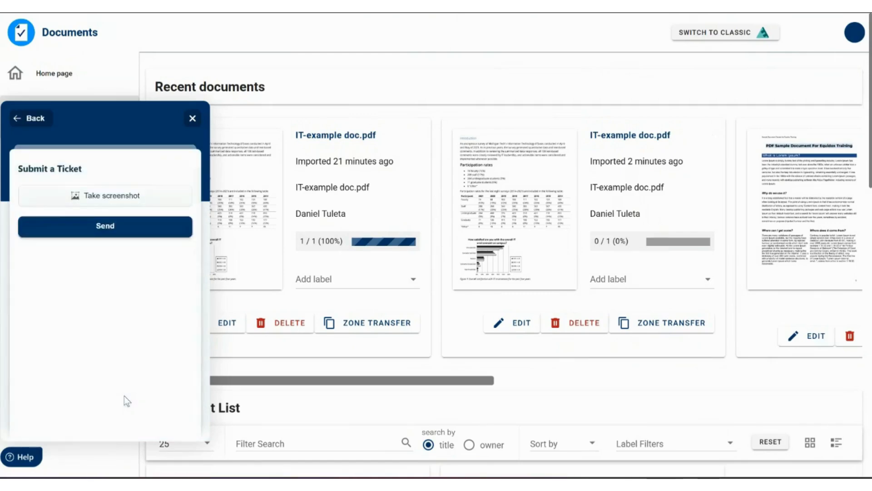